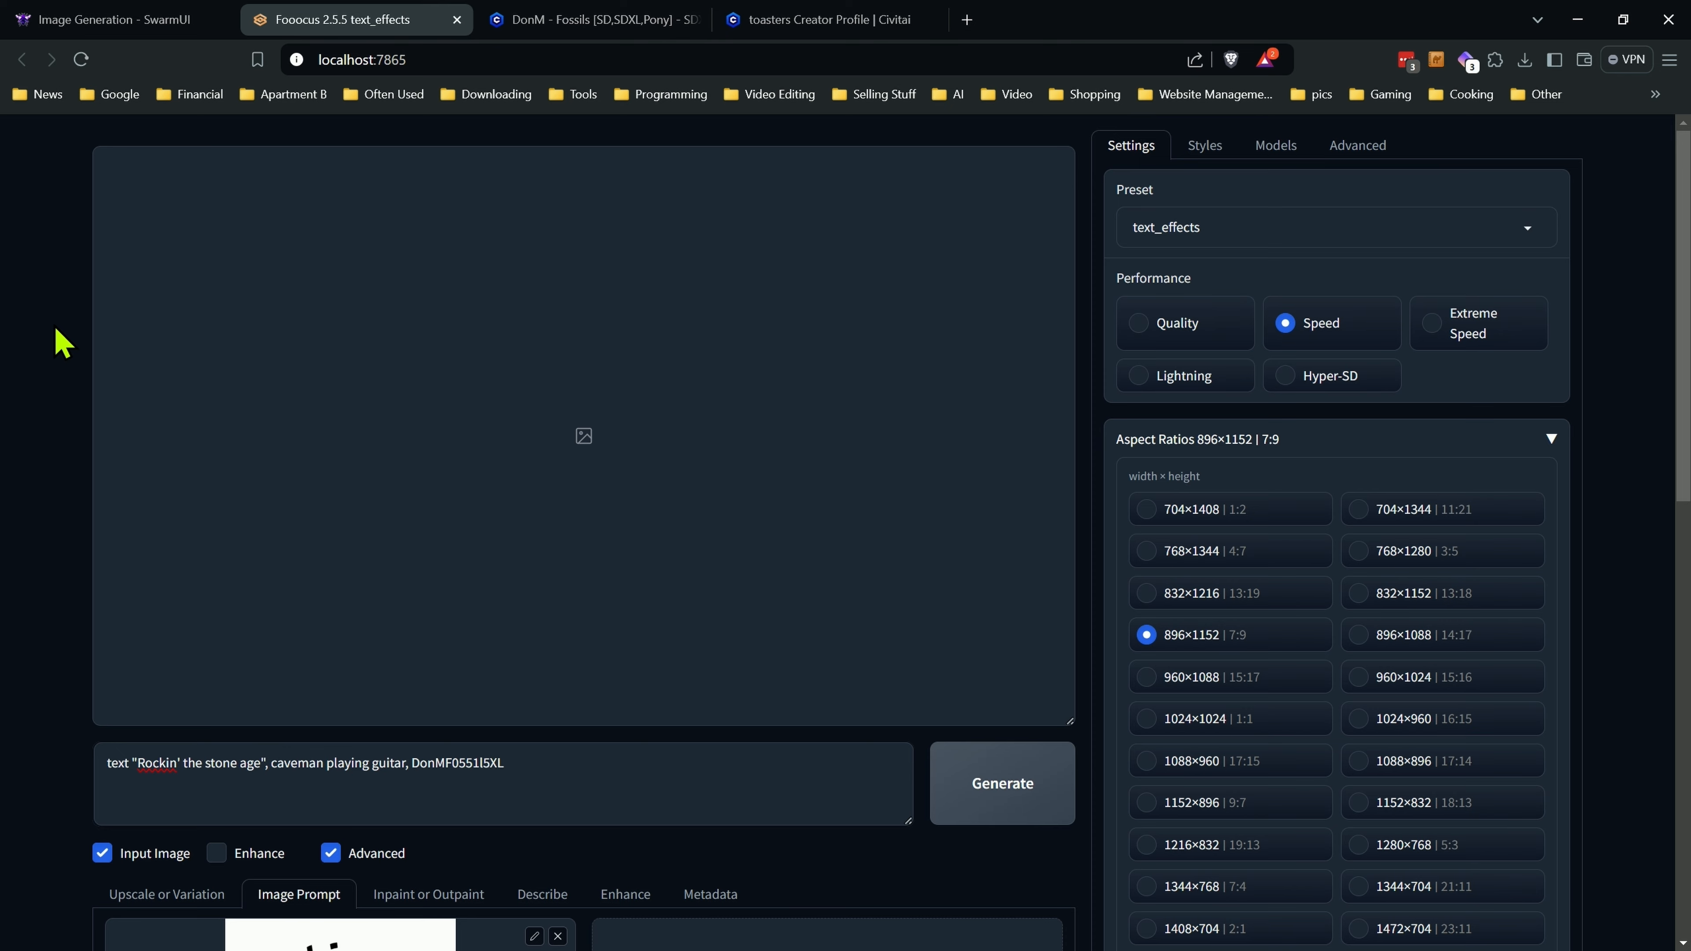
# Switch to Civitai, browse the creator's image gallery and view the "Betcha Can't Eat Just One" image, then close it.
pyautogui.click(113, 20)
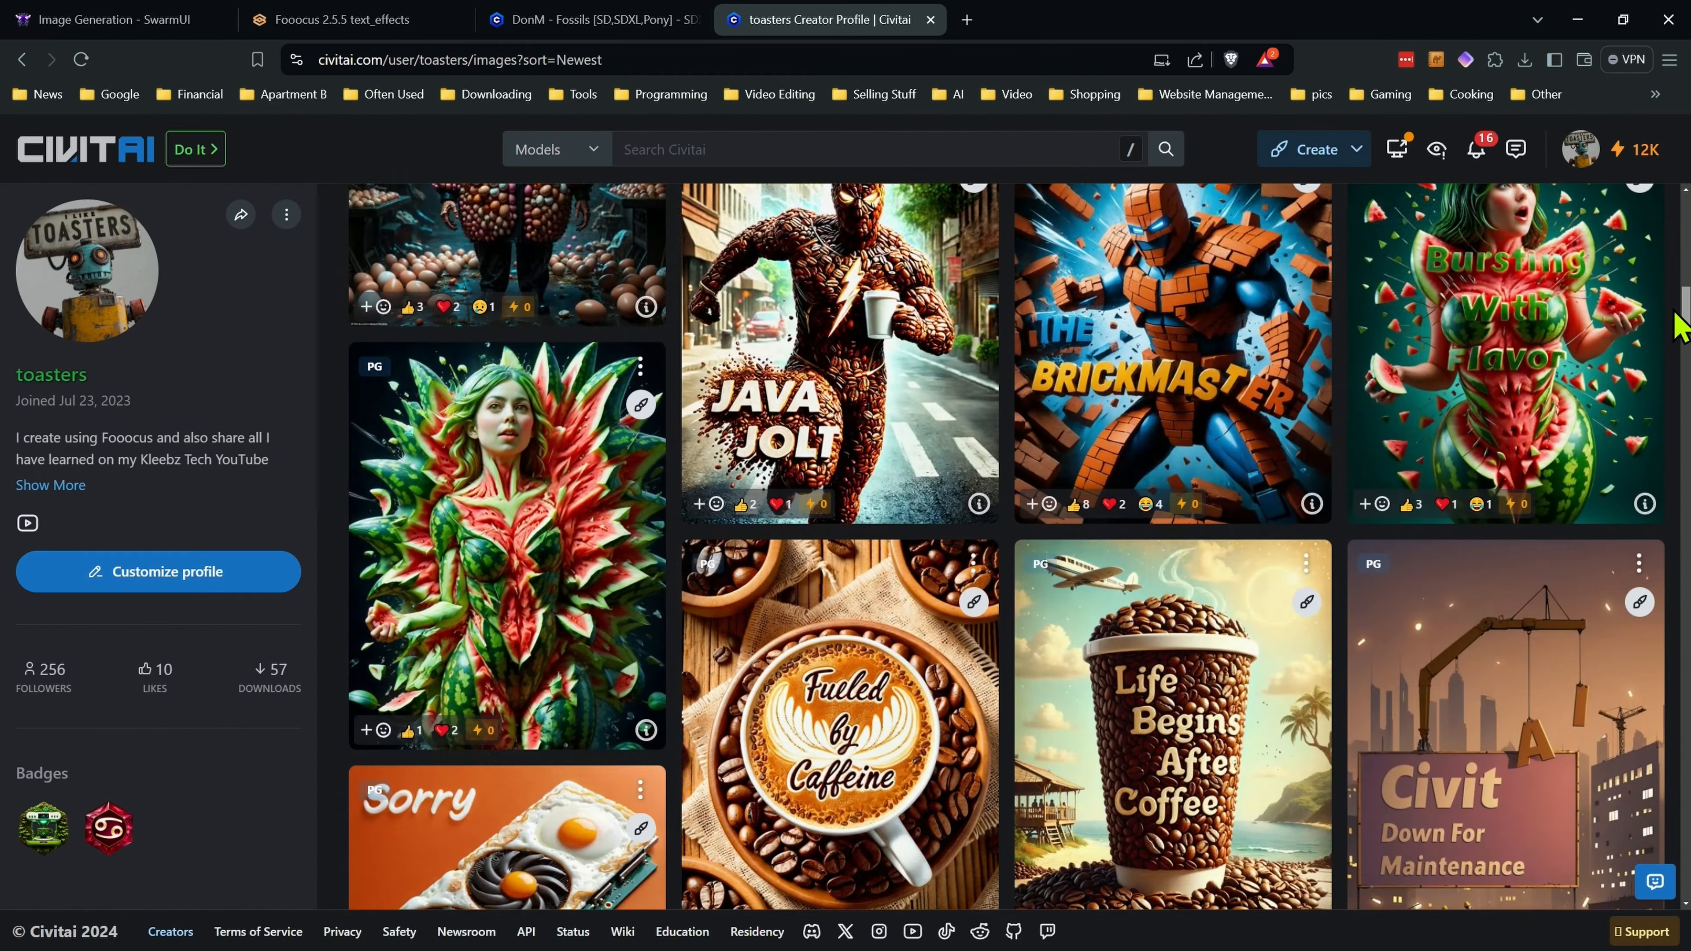
pyautogui.scroll(-10, 1672, 359)
pyautogui.scroll(-15, 1672, 365)
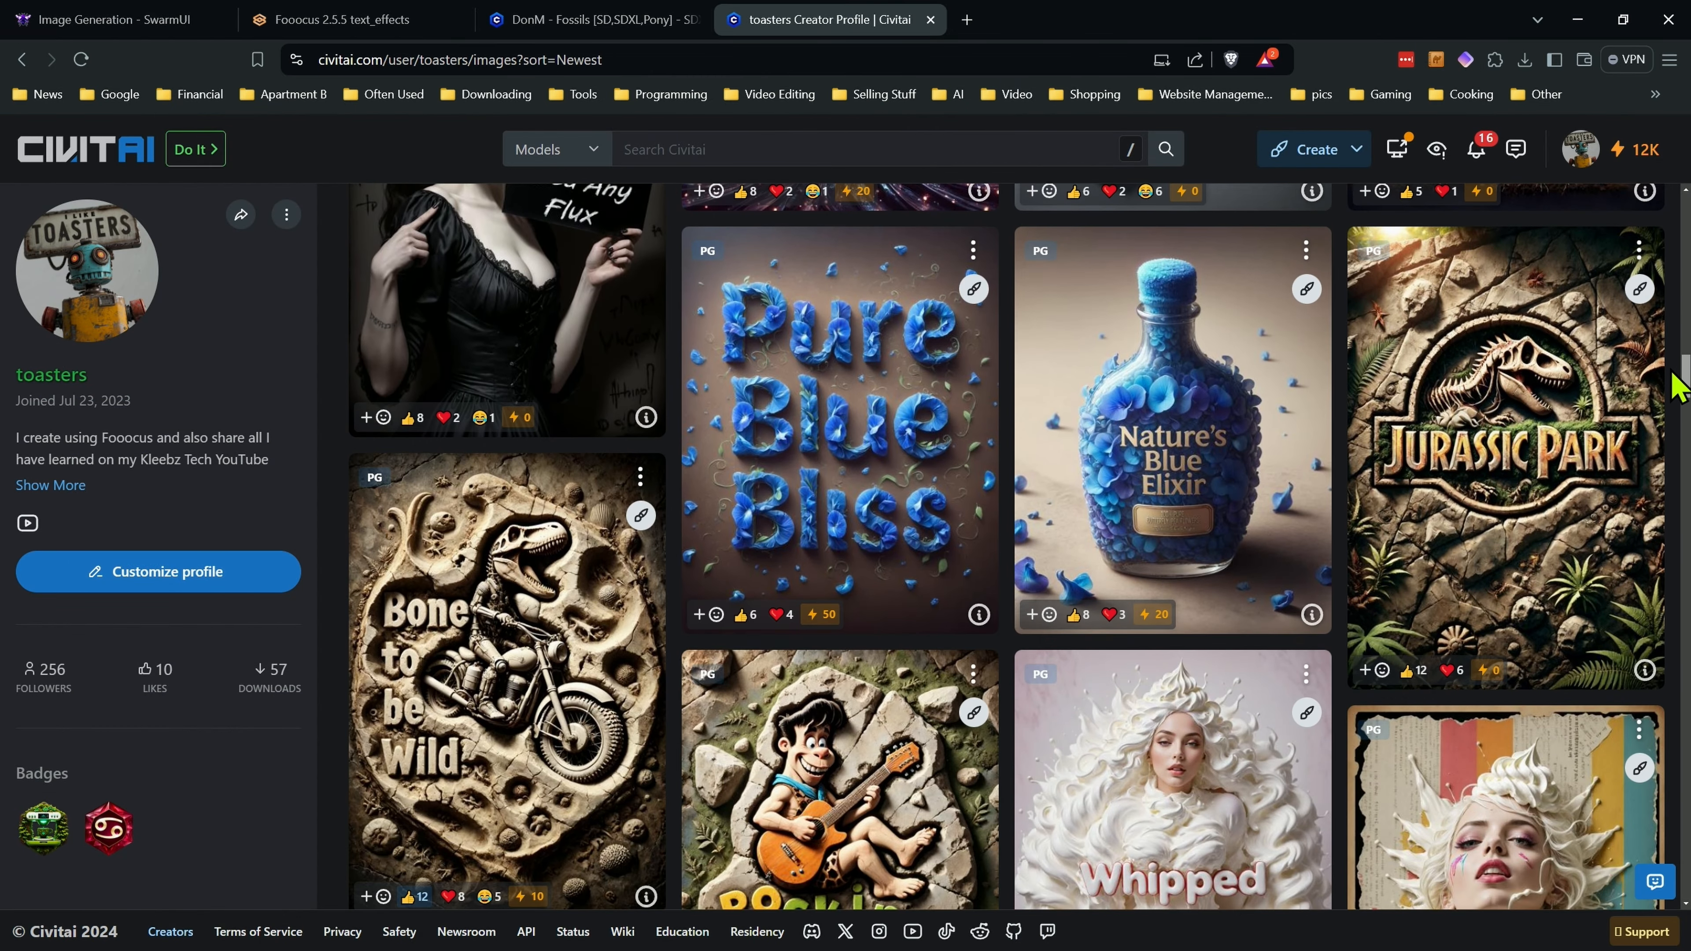
pyautogui.scroll(-4, 907, 592)
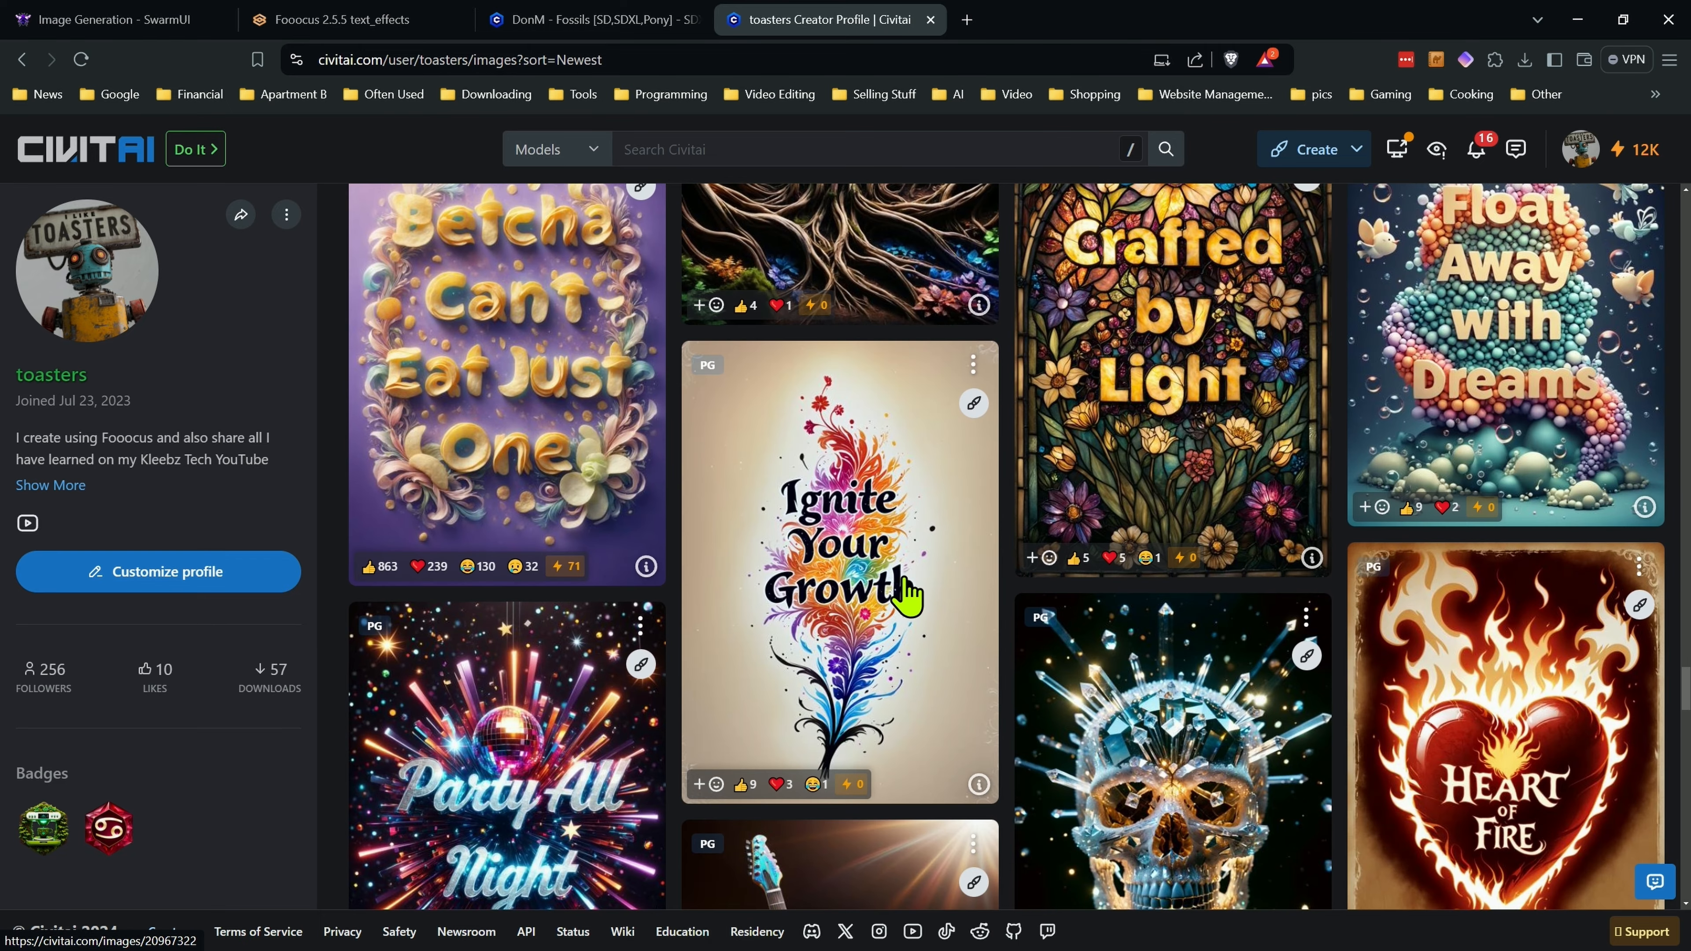
pyautogui.click(536, 385)
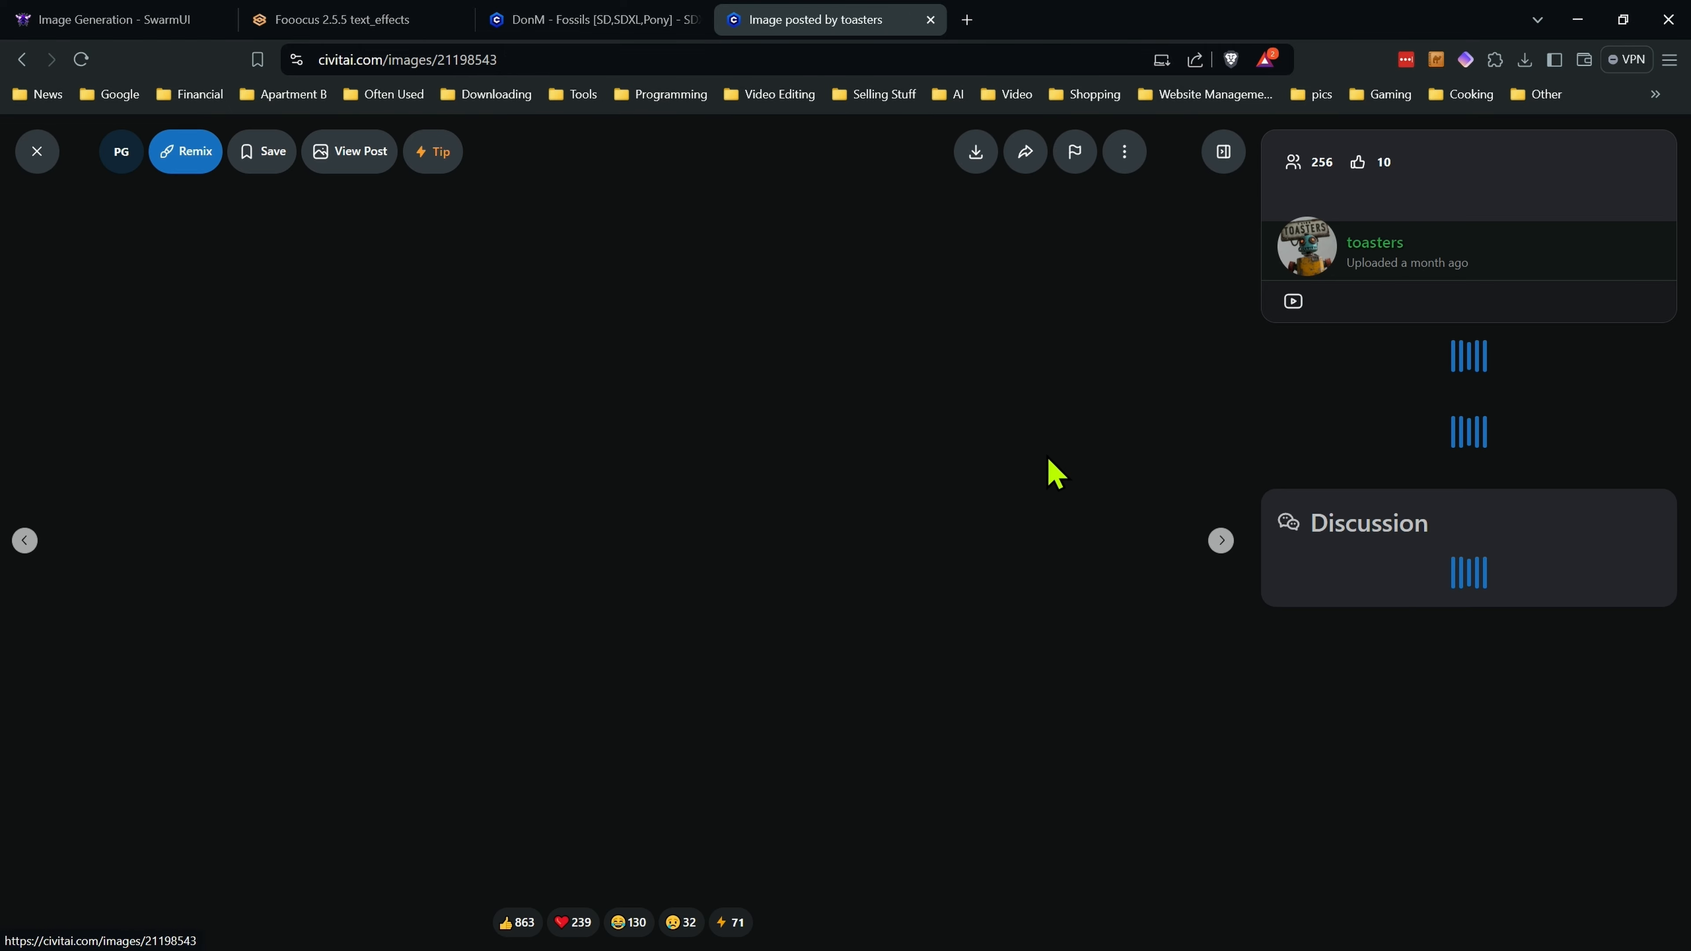
pyautogui.click(37, 151)
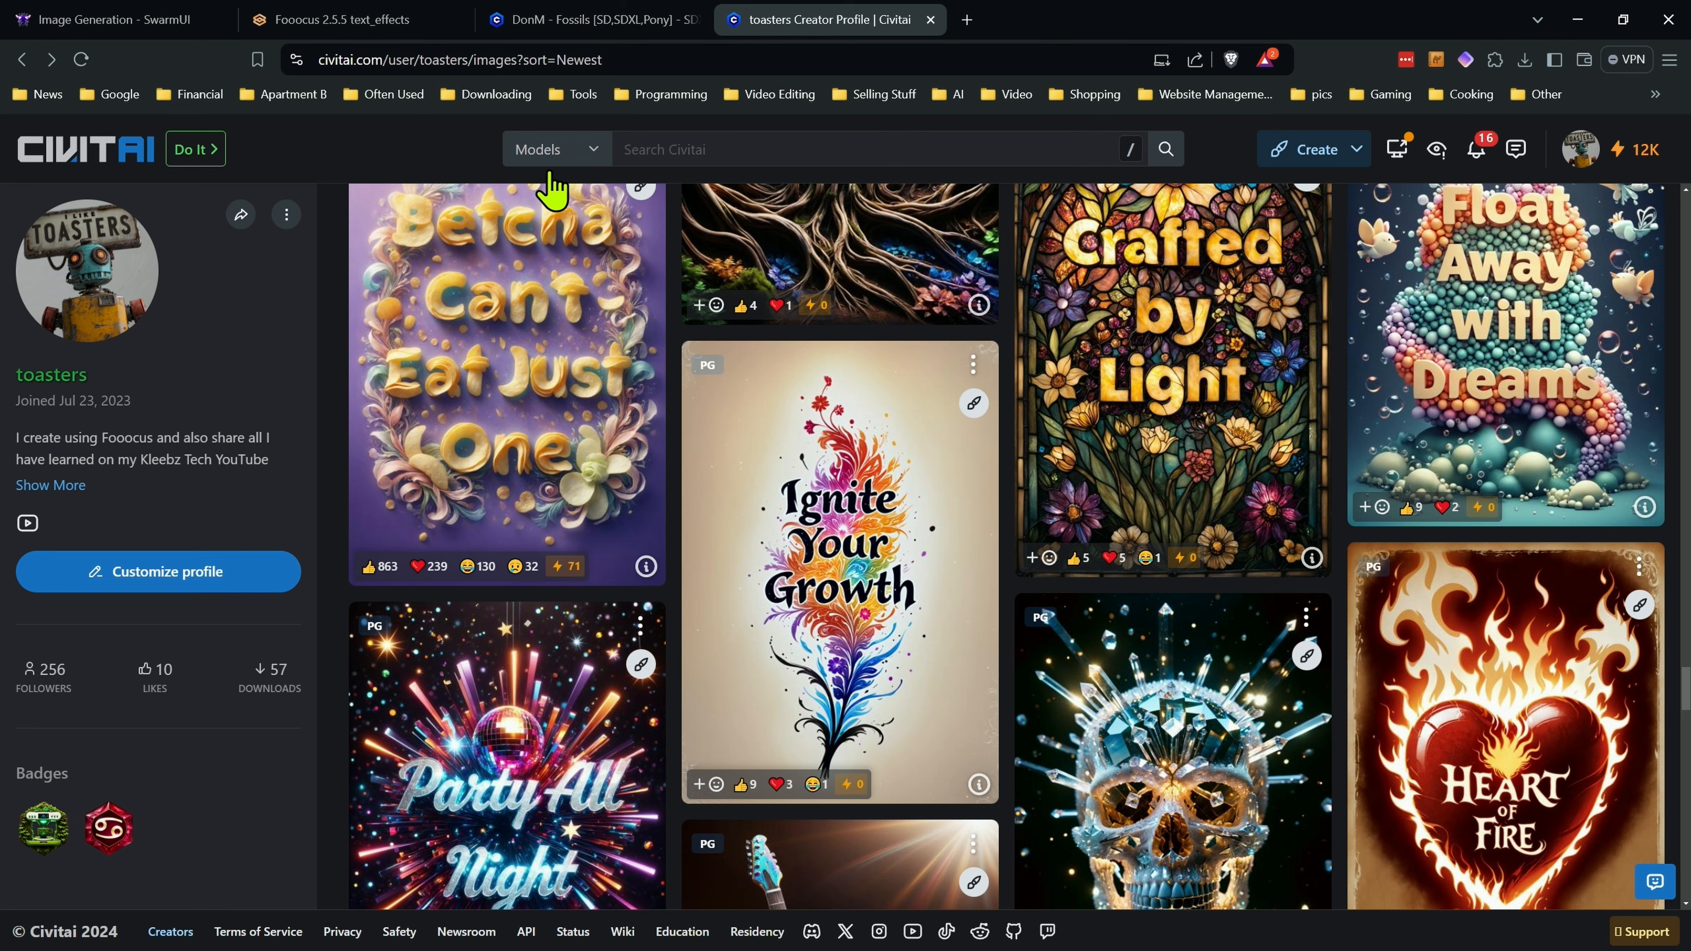
# Browse more of the gallery's text-effect images, viewing the "Chip Off the Old Block" image before returning to the earlier posts.
pyautogui.scroll(-5, 822, 429)
pyautogui.scroll(-3, 822, 429)
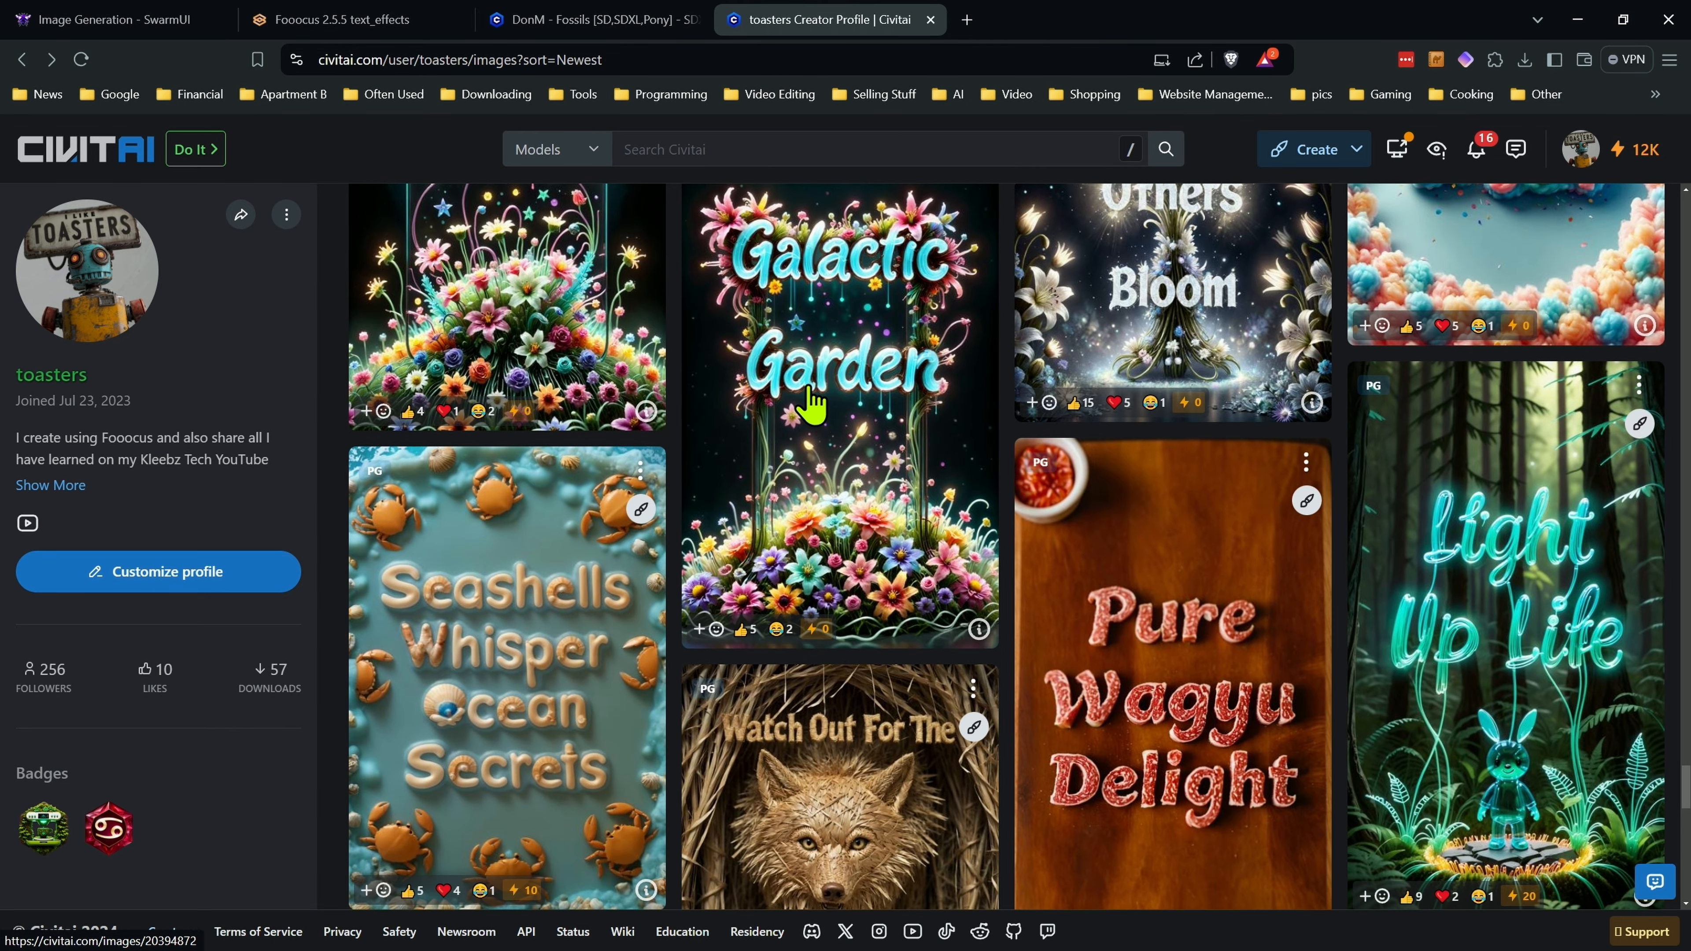
pyautogui.scroll(-7, 812, 403)
pyautogui.scroll(-1, 806, 406)
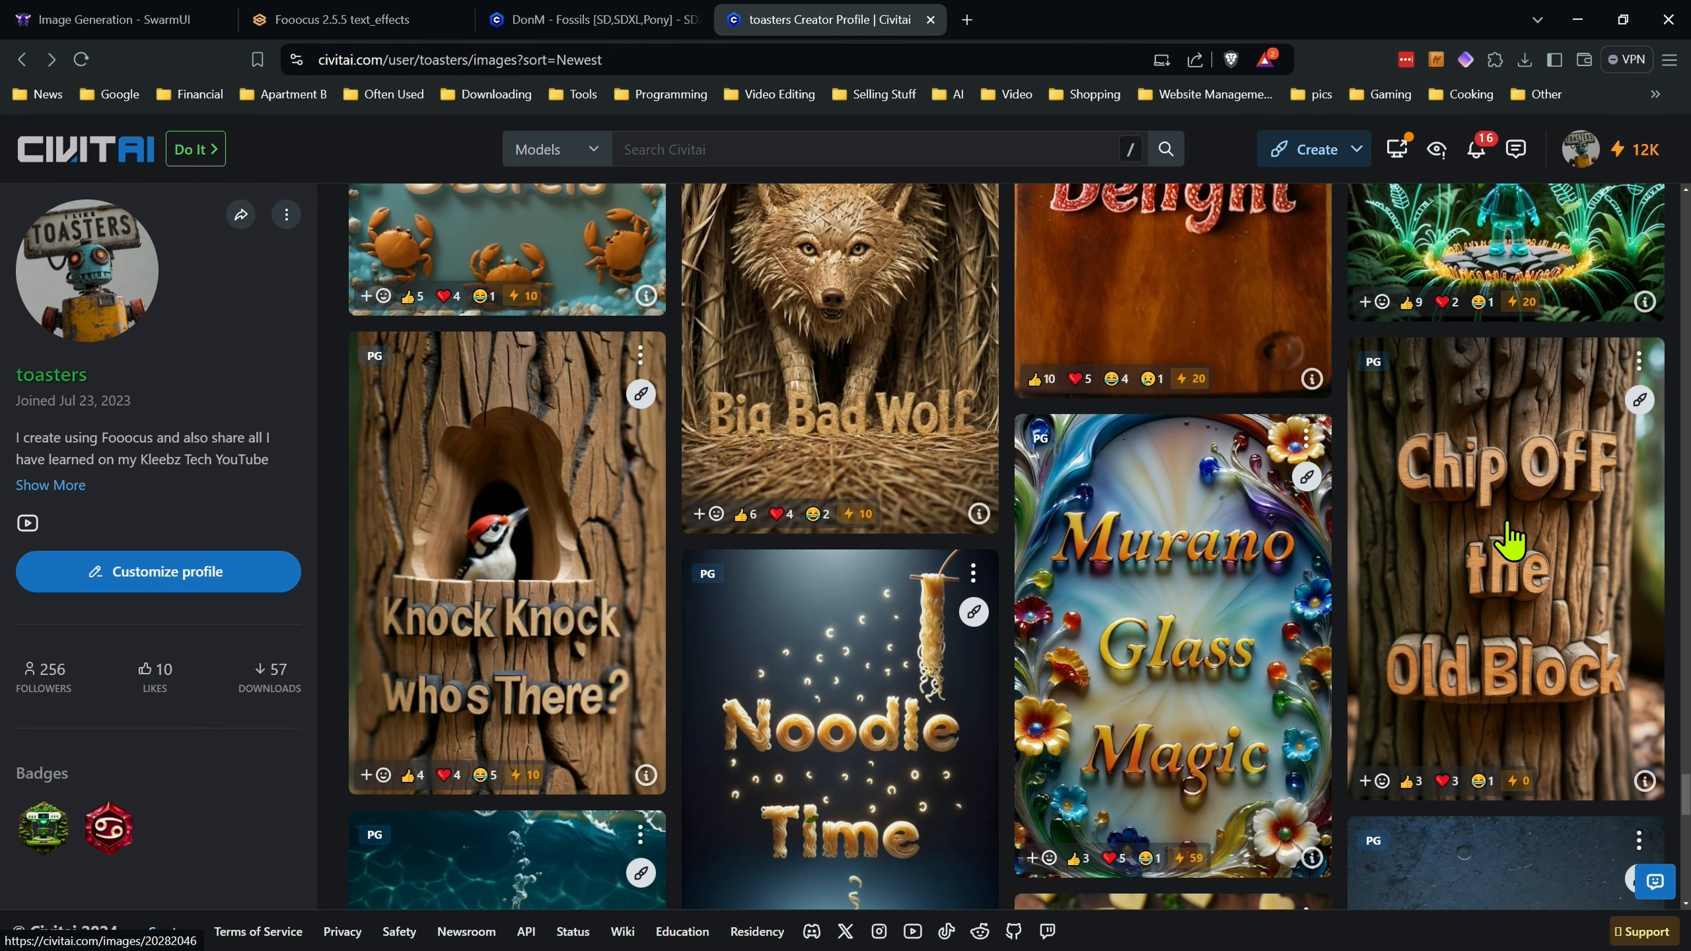
pyautogui.click(1509, 543)
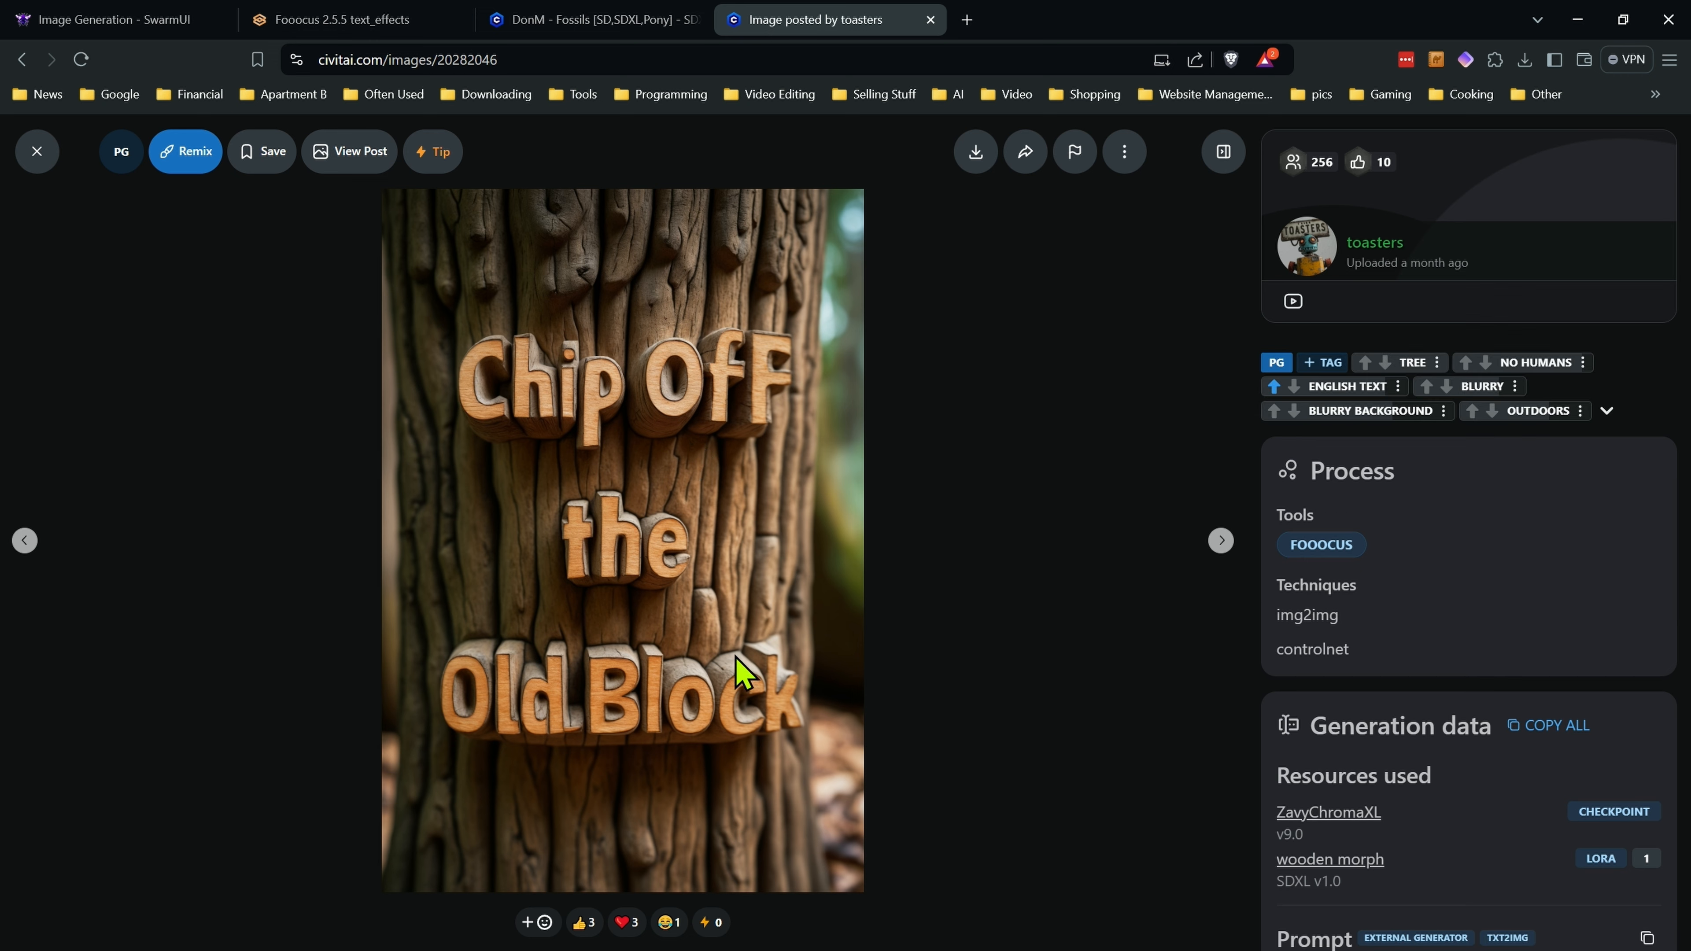
pyautogui.click(39, 154)
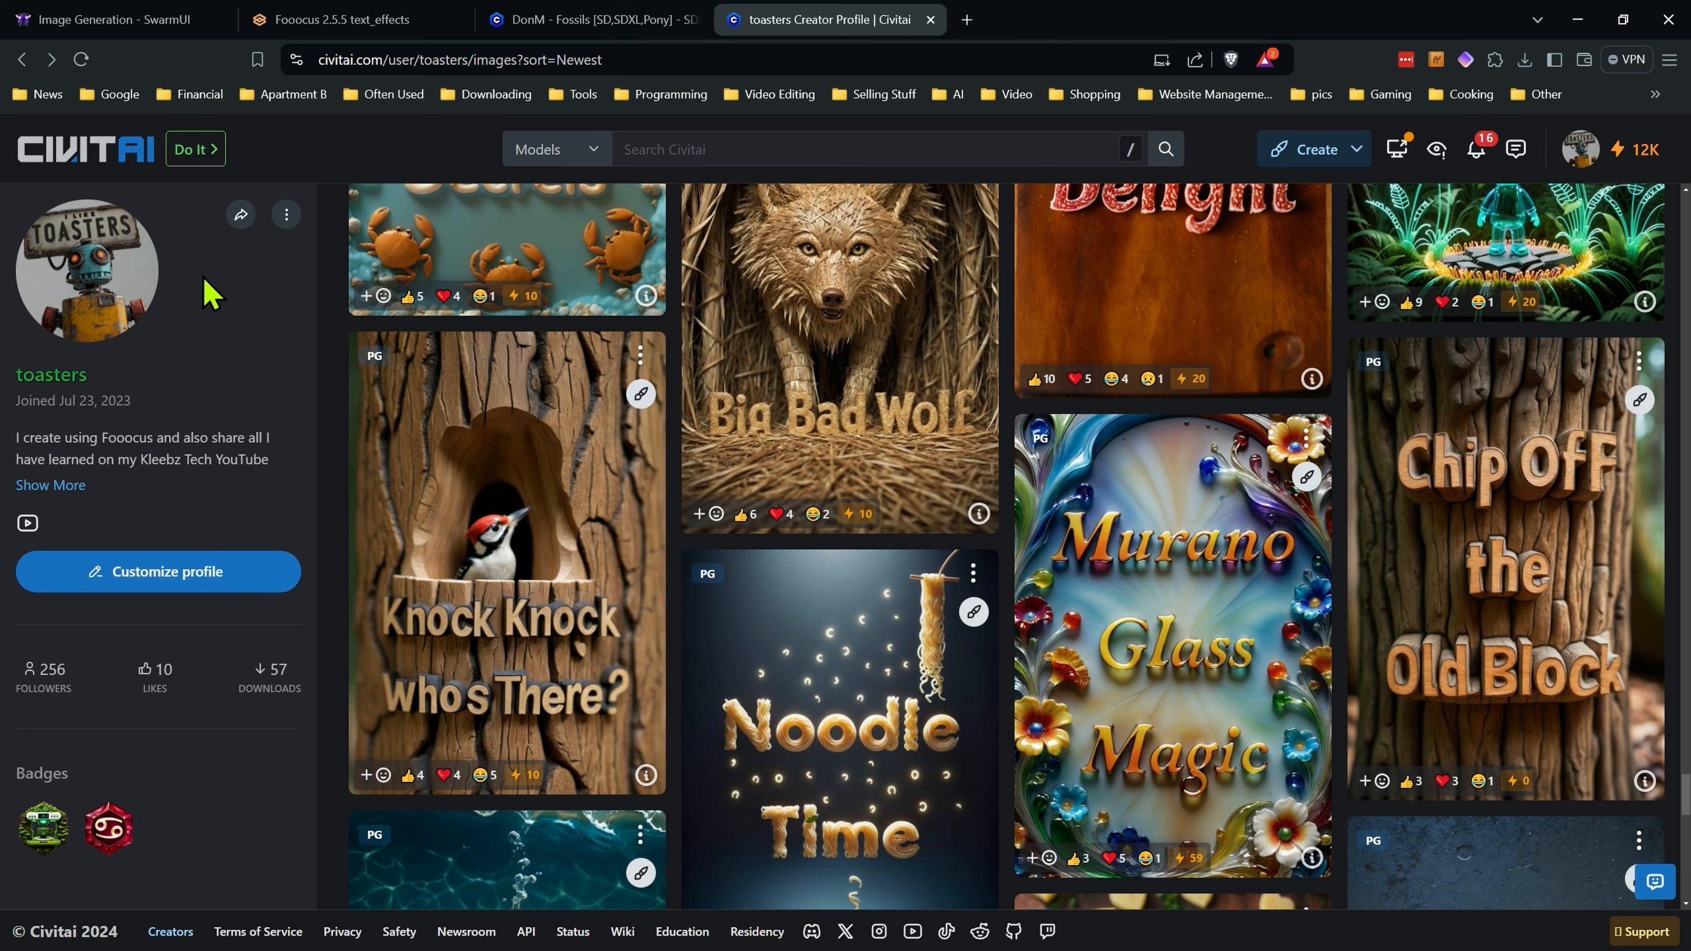
pyautogui.scroll(15, 1010, 571)
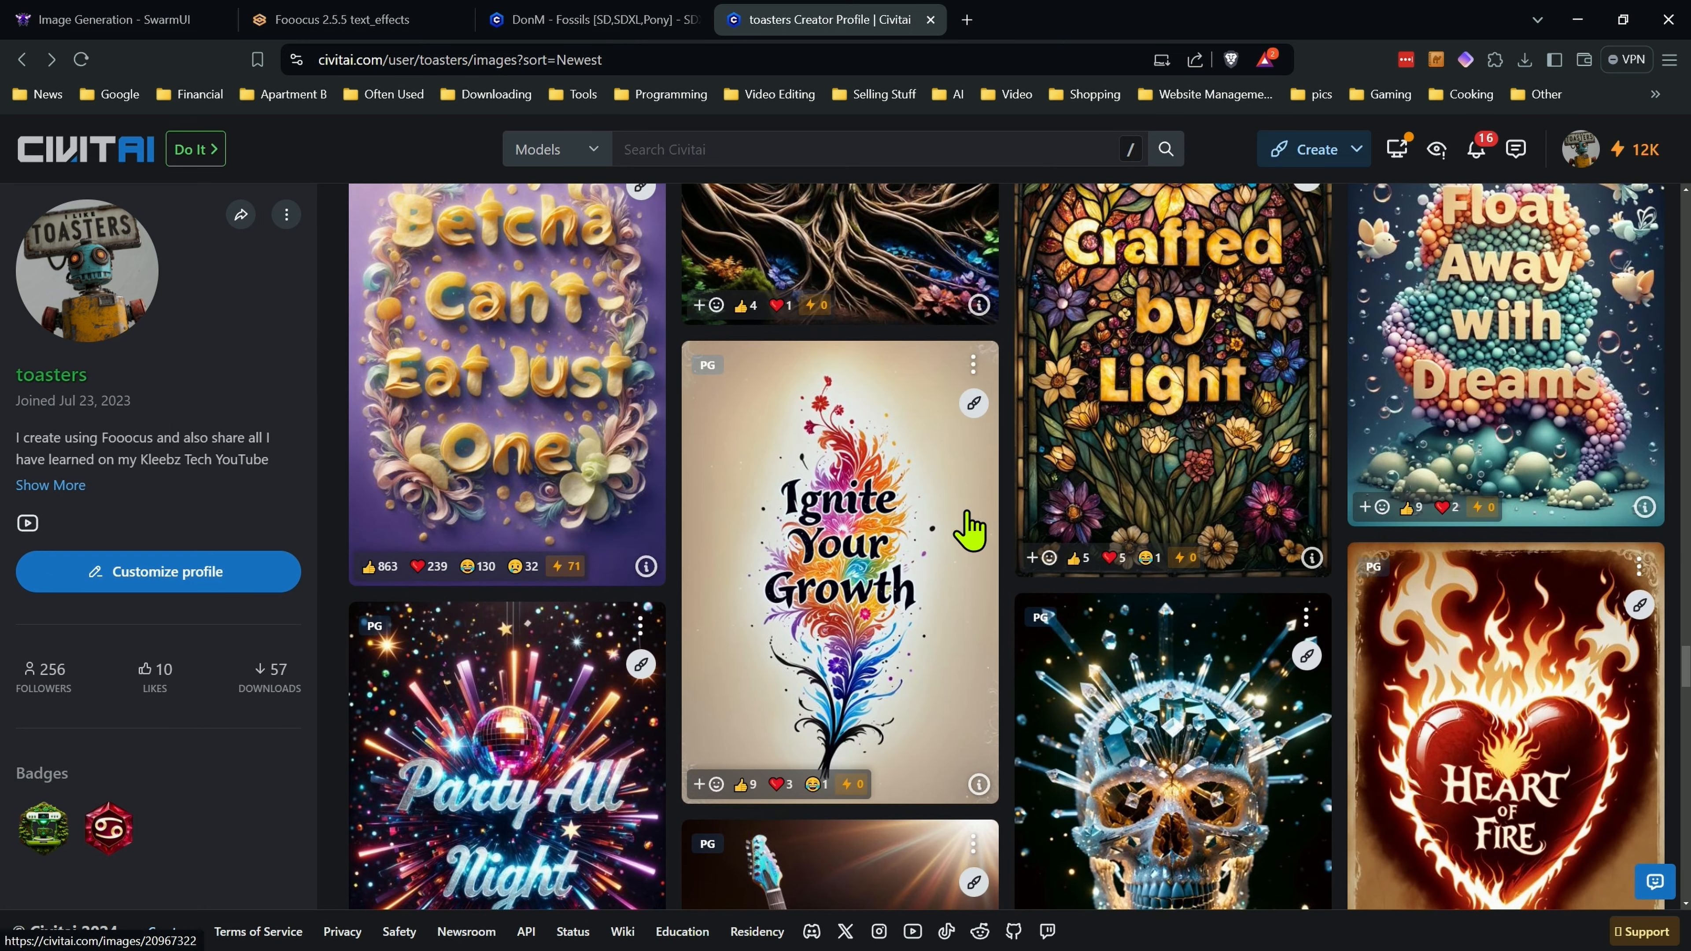
pyautogui.scroll(10, 966, 512)
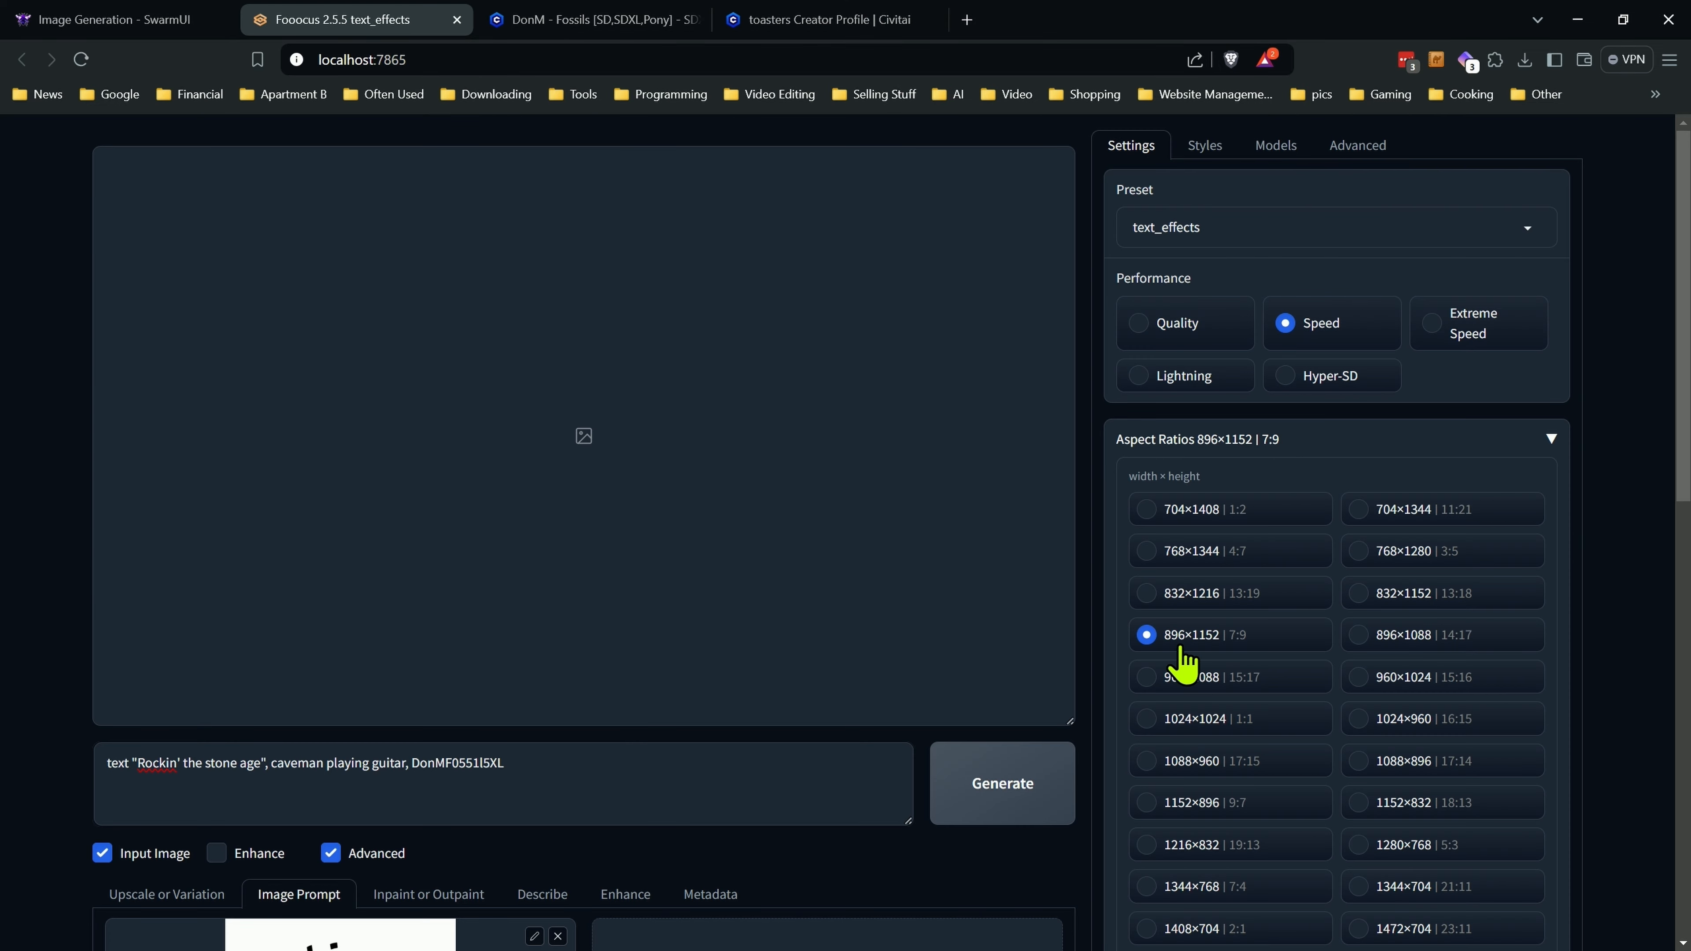
# In Fooocus, examine the aspect ratio and the Image Prompt slots with their stop, weight and control type settings.
pyautogui.scroll(-3, 490, 755)
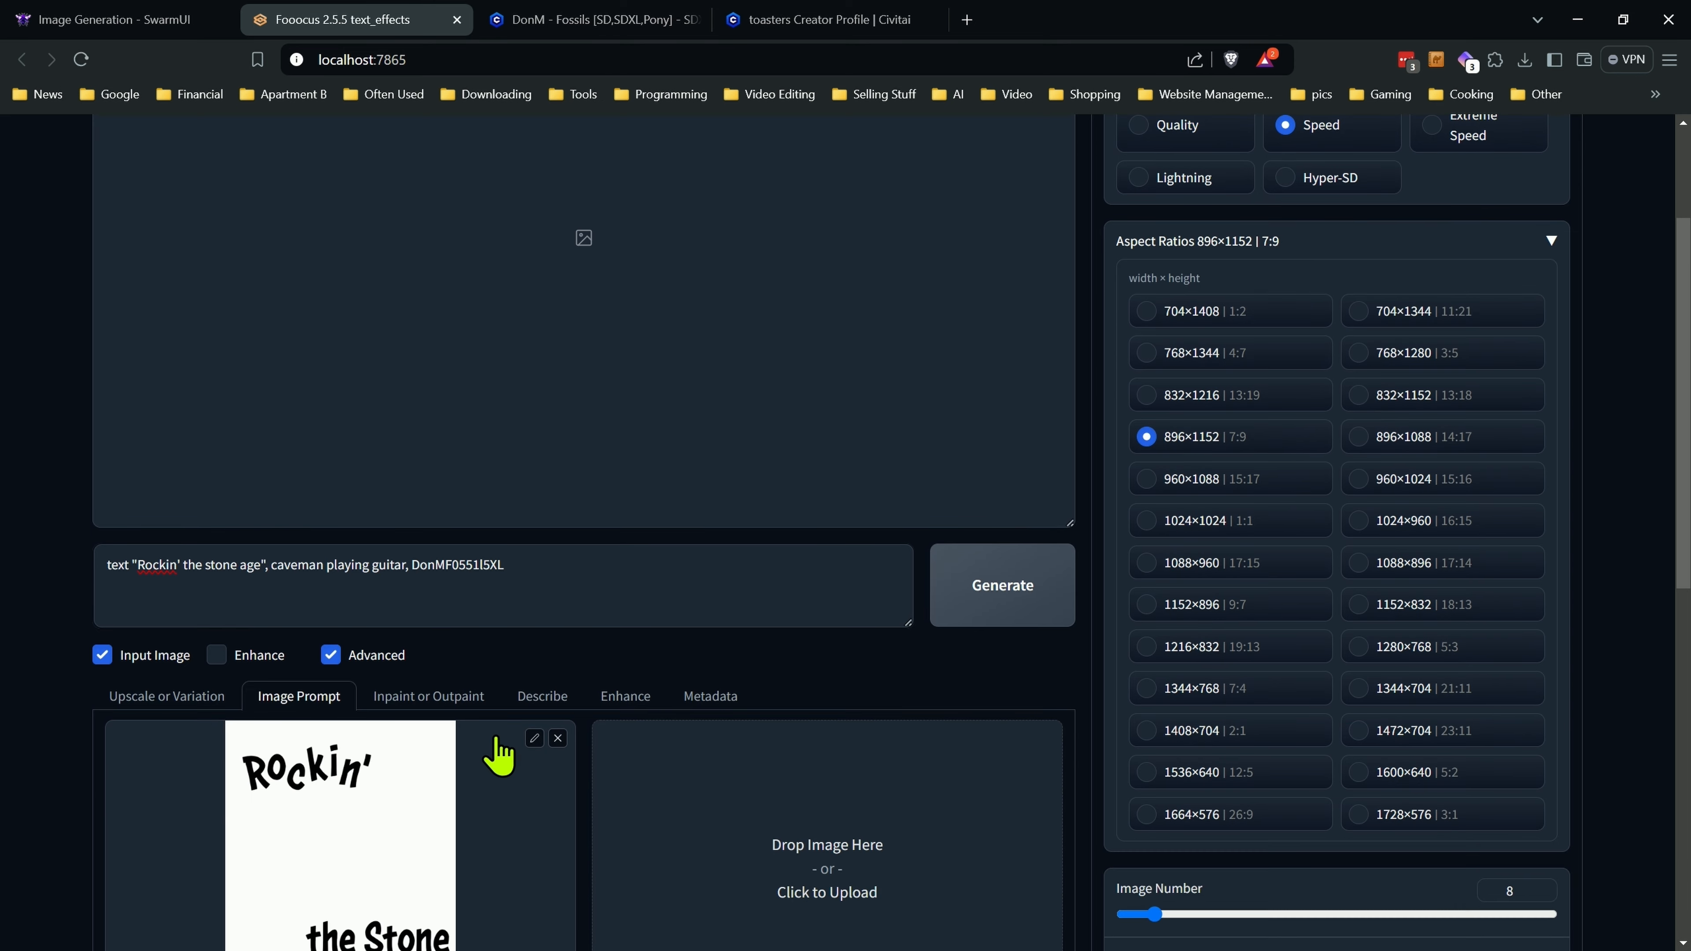
pyautogui.scroll(-4, 366, 634)
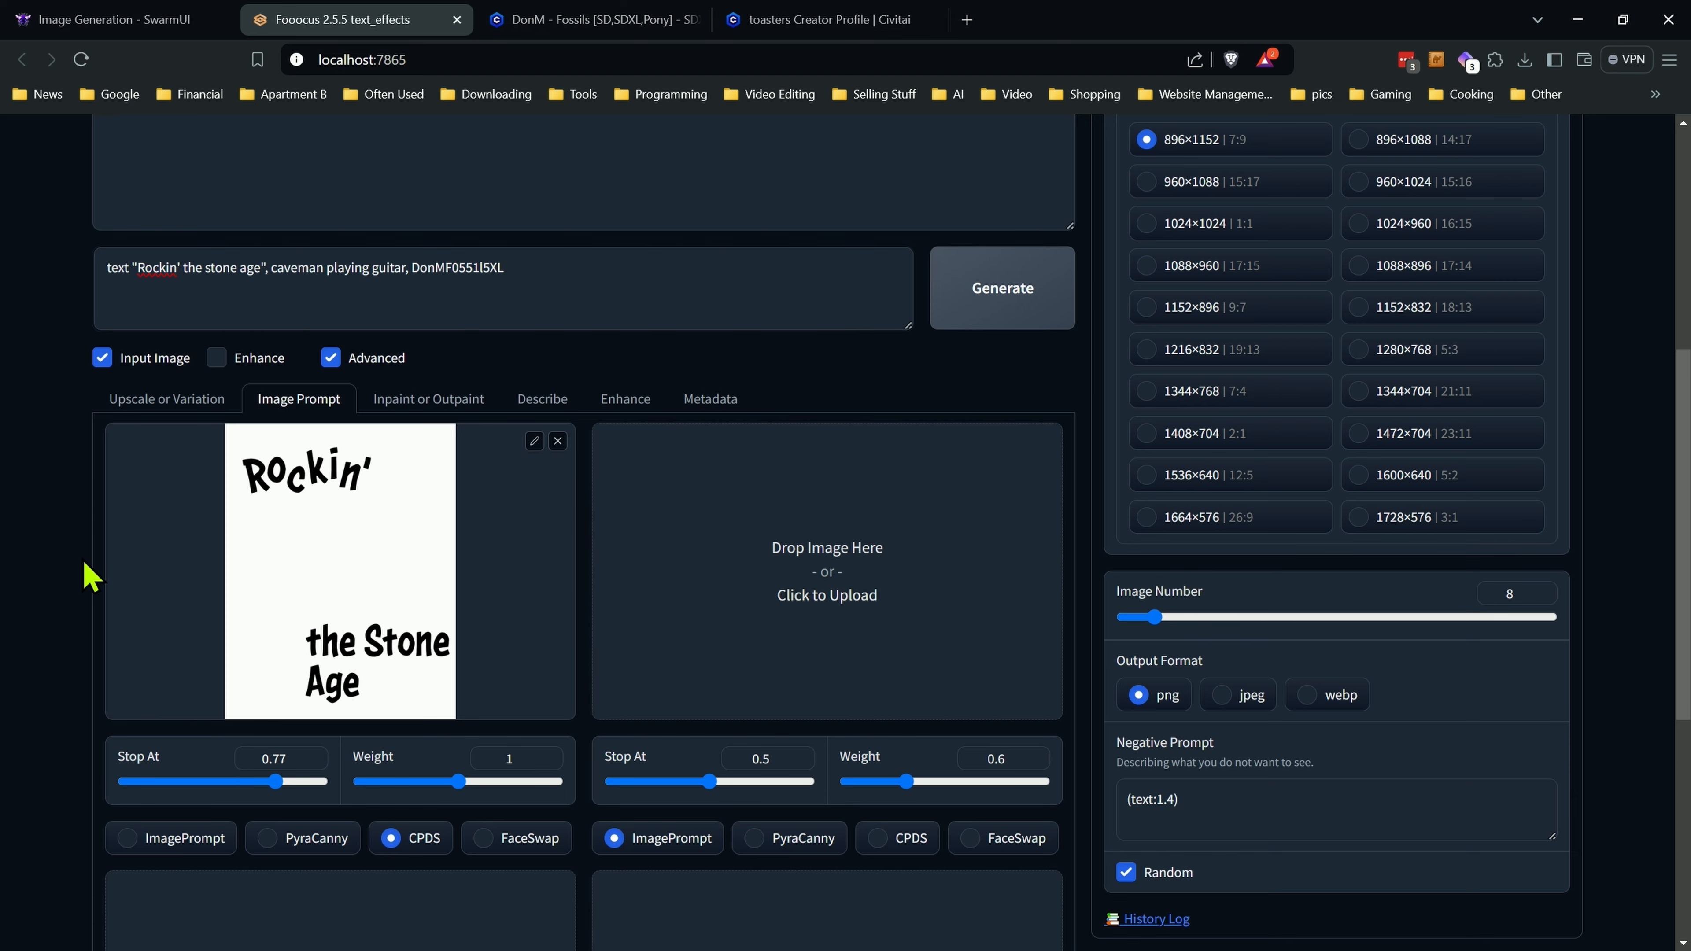
pyautogui.scroll(-6, 83, 579)
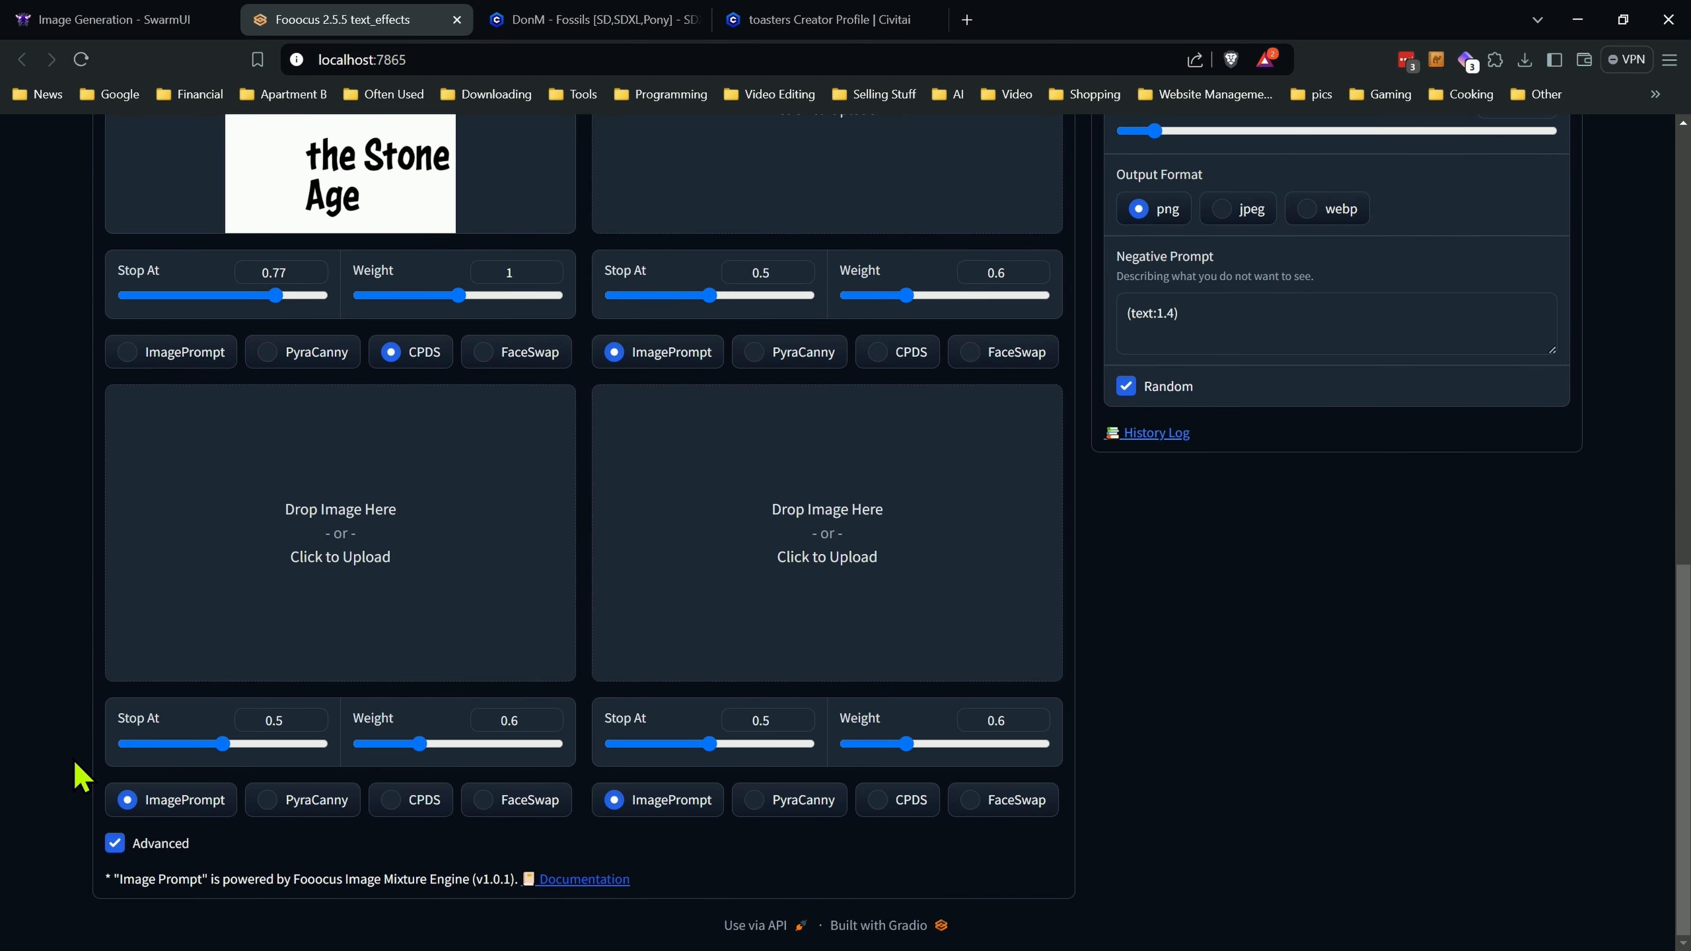
pyautogui.scroll(5, 81, 776)
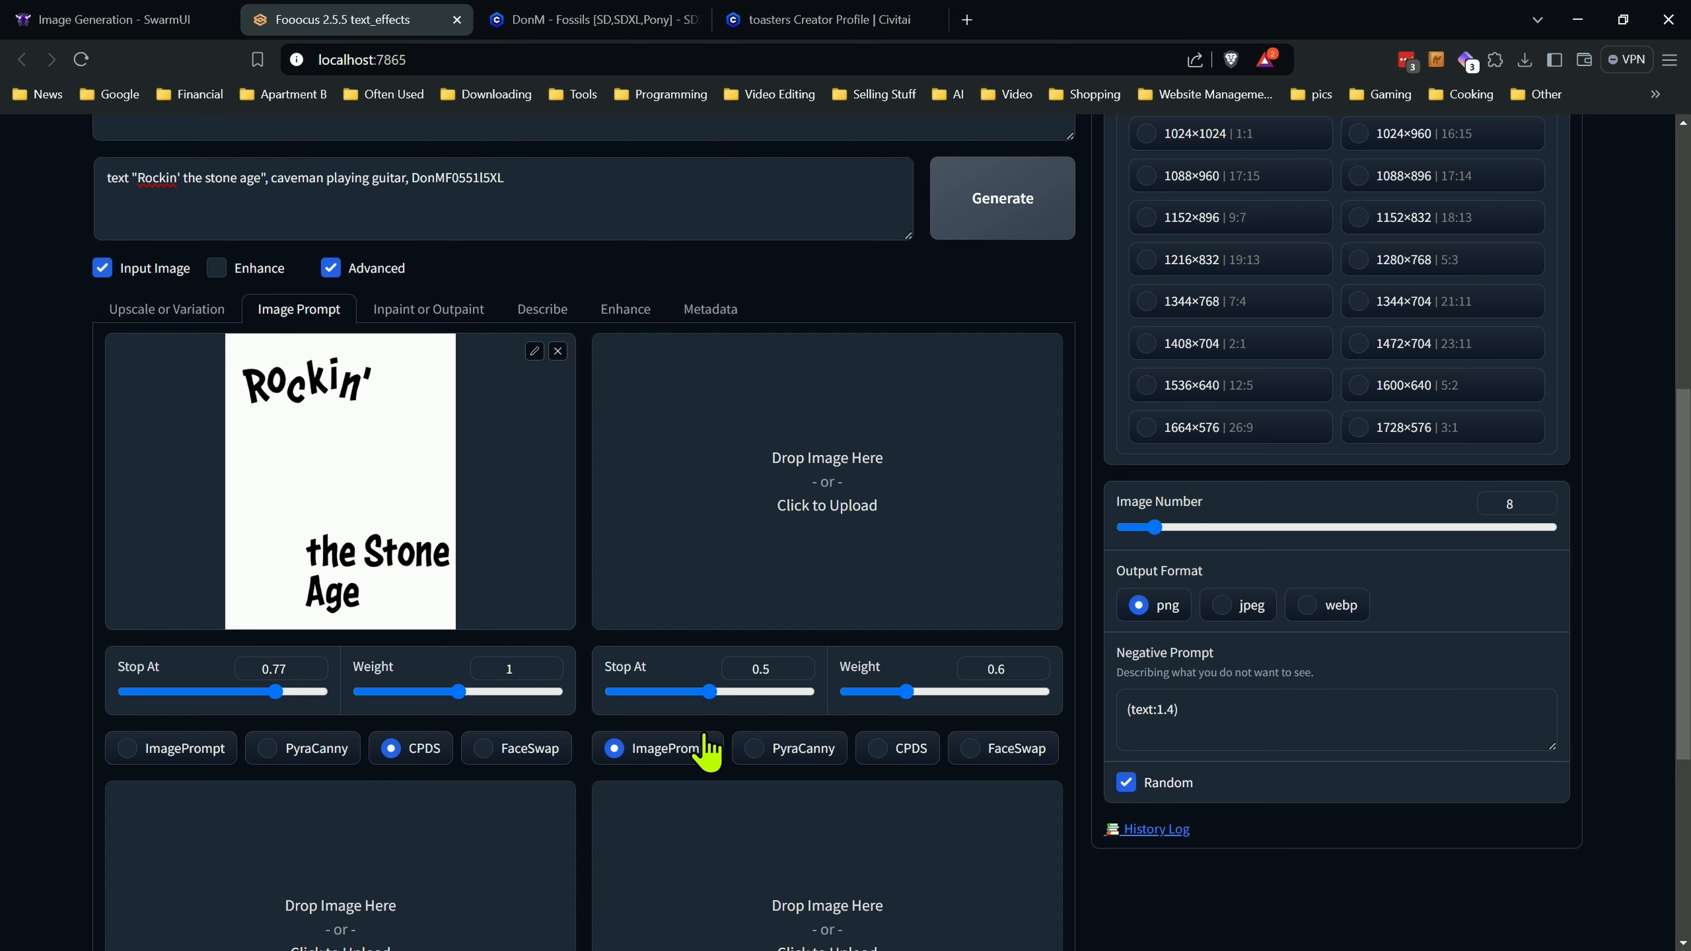
# Examine the negative prompt and compare the quoted phrase in the main prompt with the text in the reference image.
pyautogui.click(1215, 705)
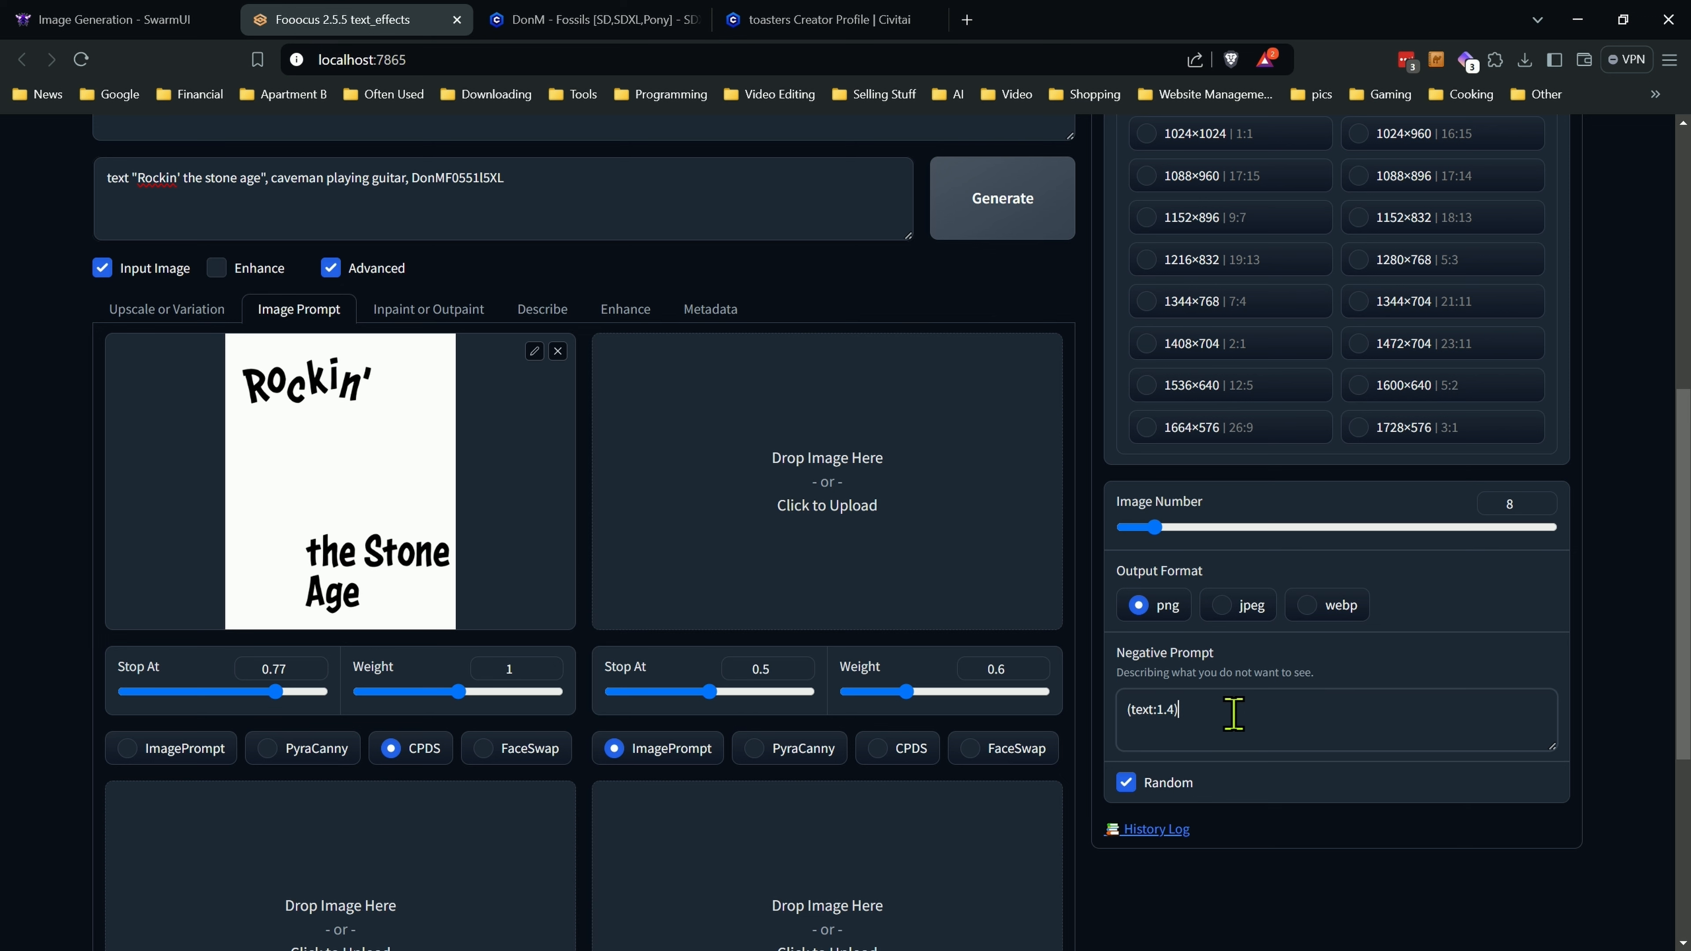
pyautogui.scroll(3, 1234, 714)
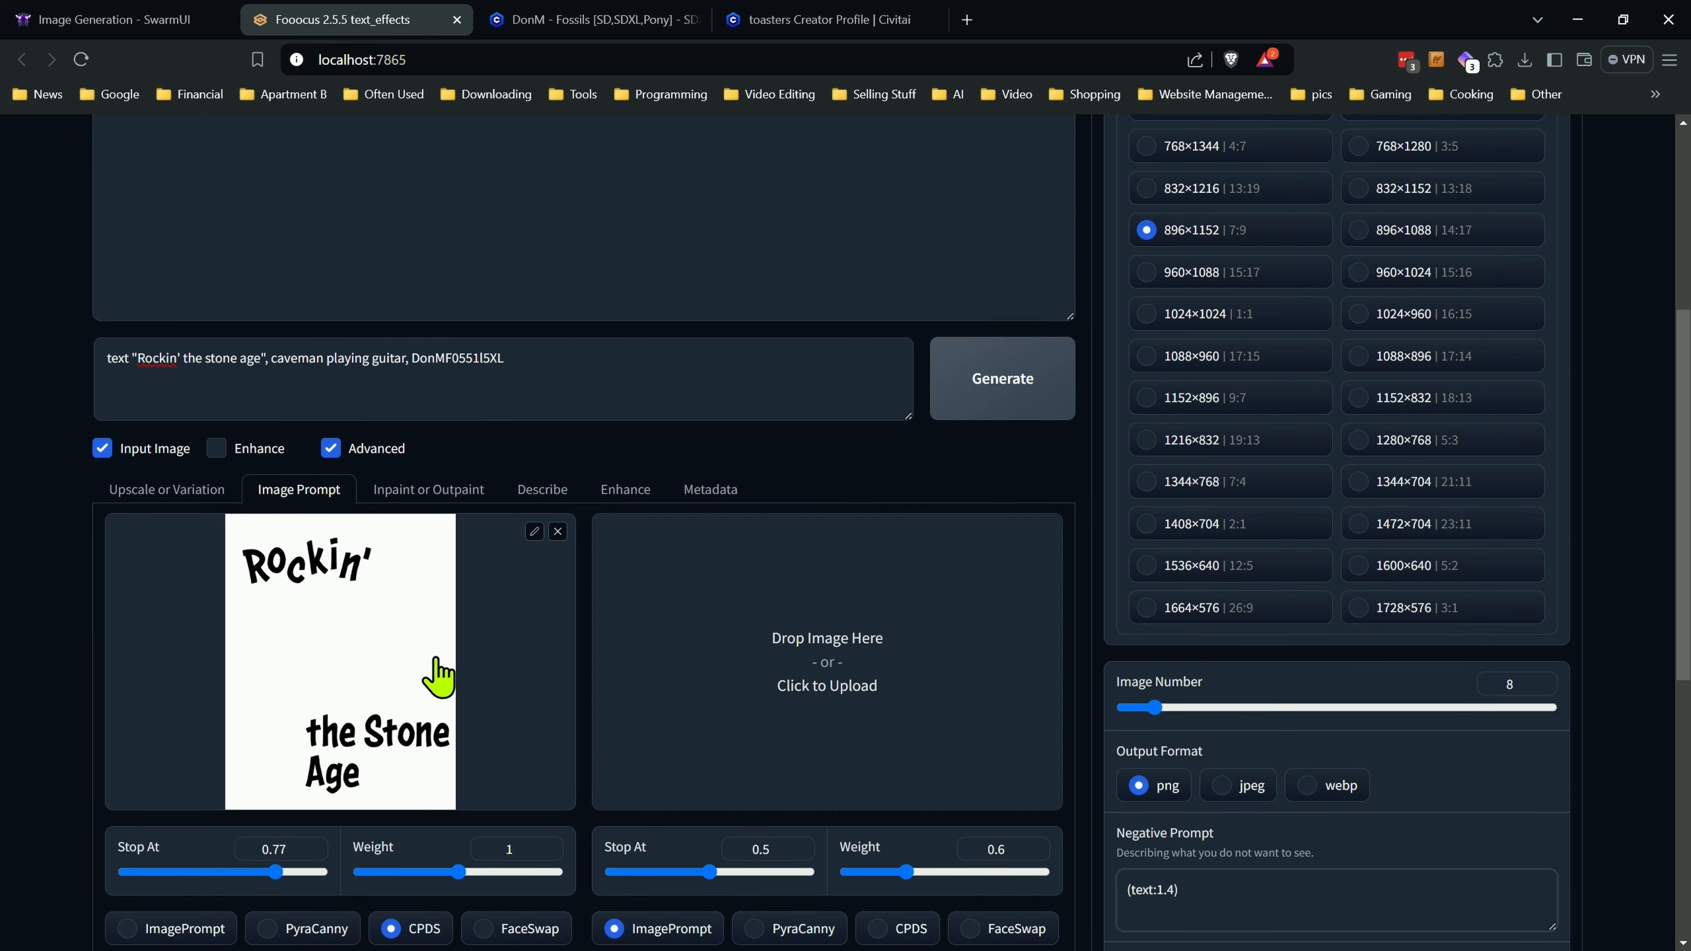
pyautogui.moveTo(130, 370); pyautogui.dragTo(260, 378)
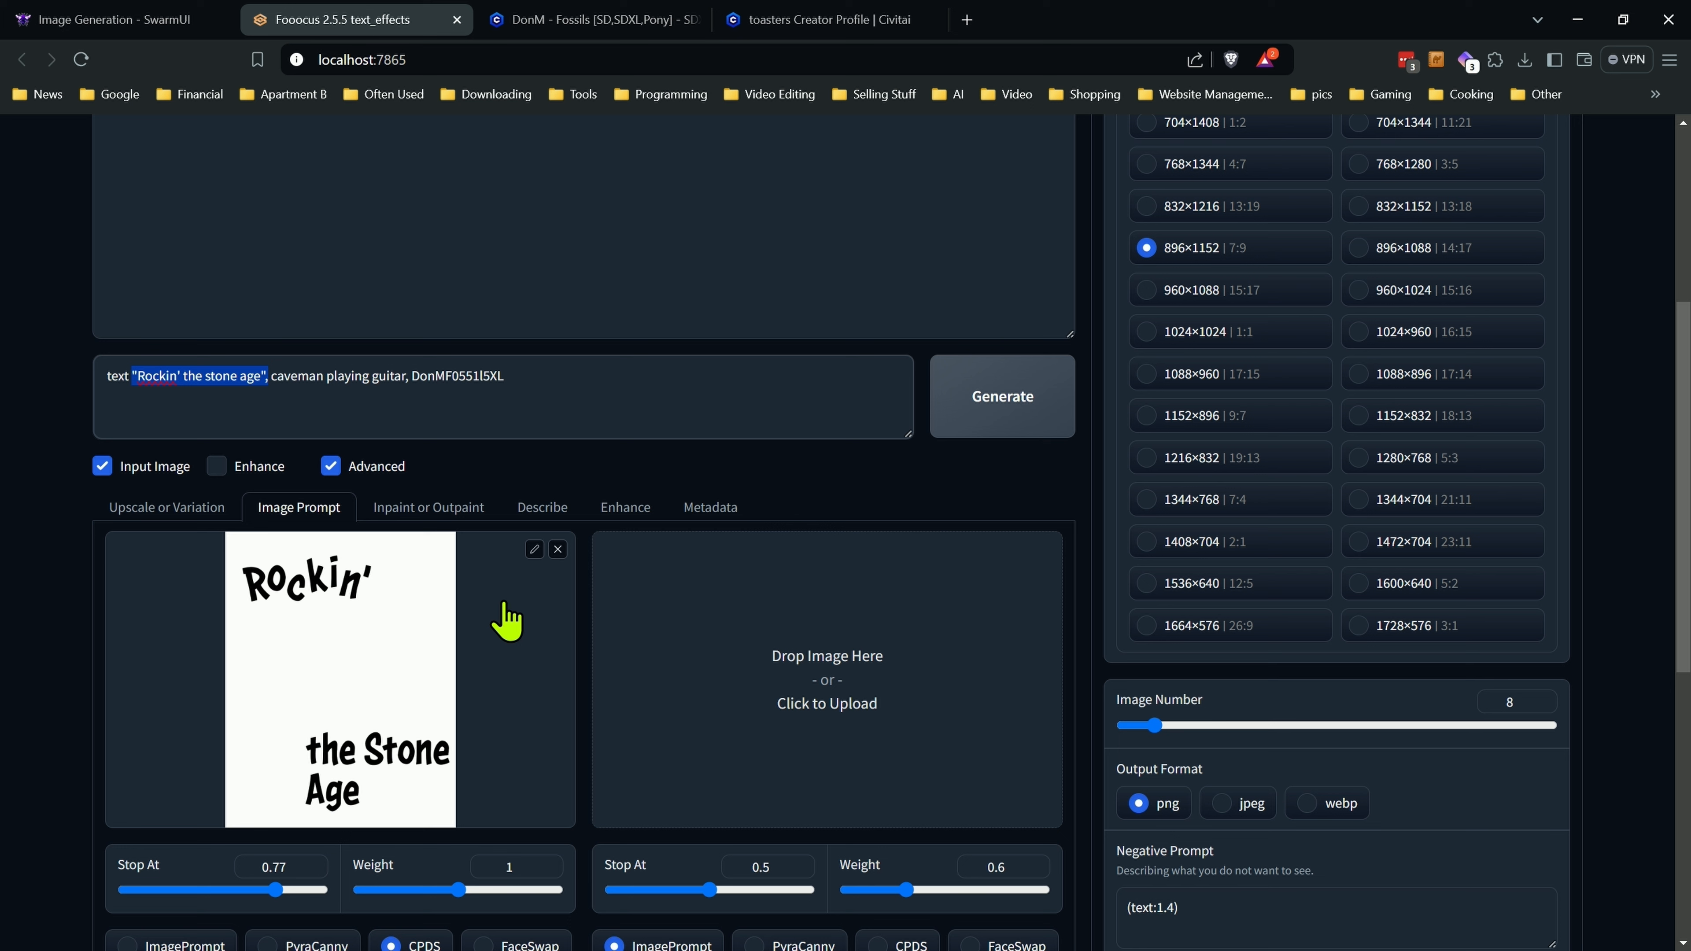
pyautogui.click(1235, 921)
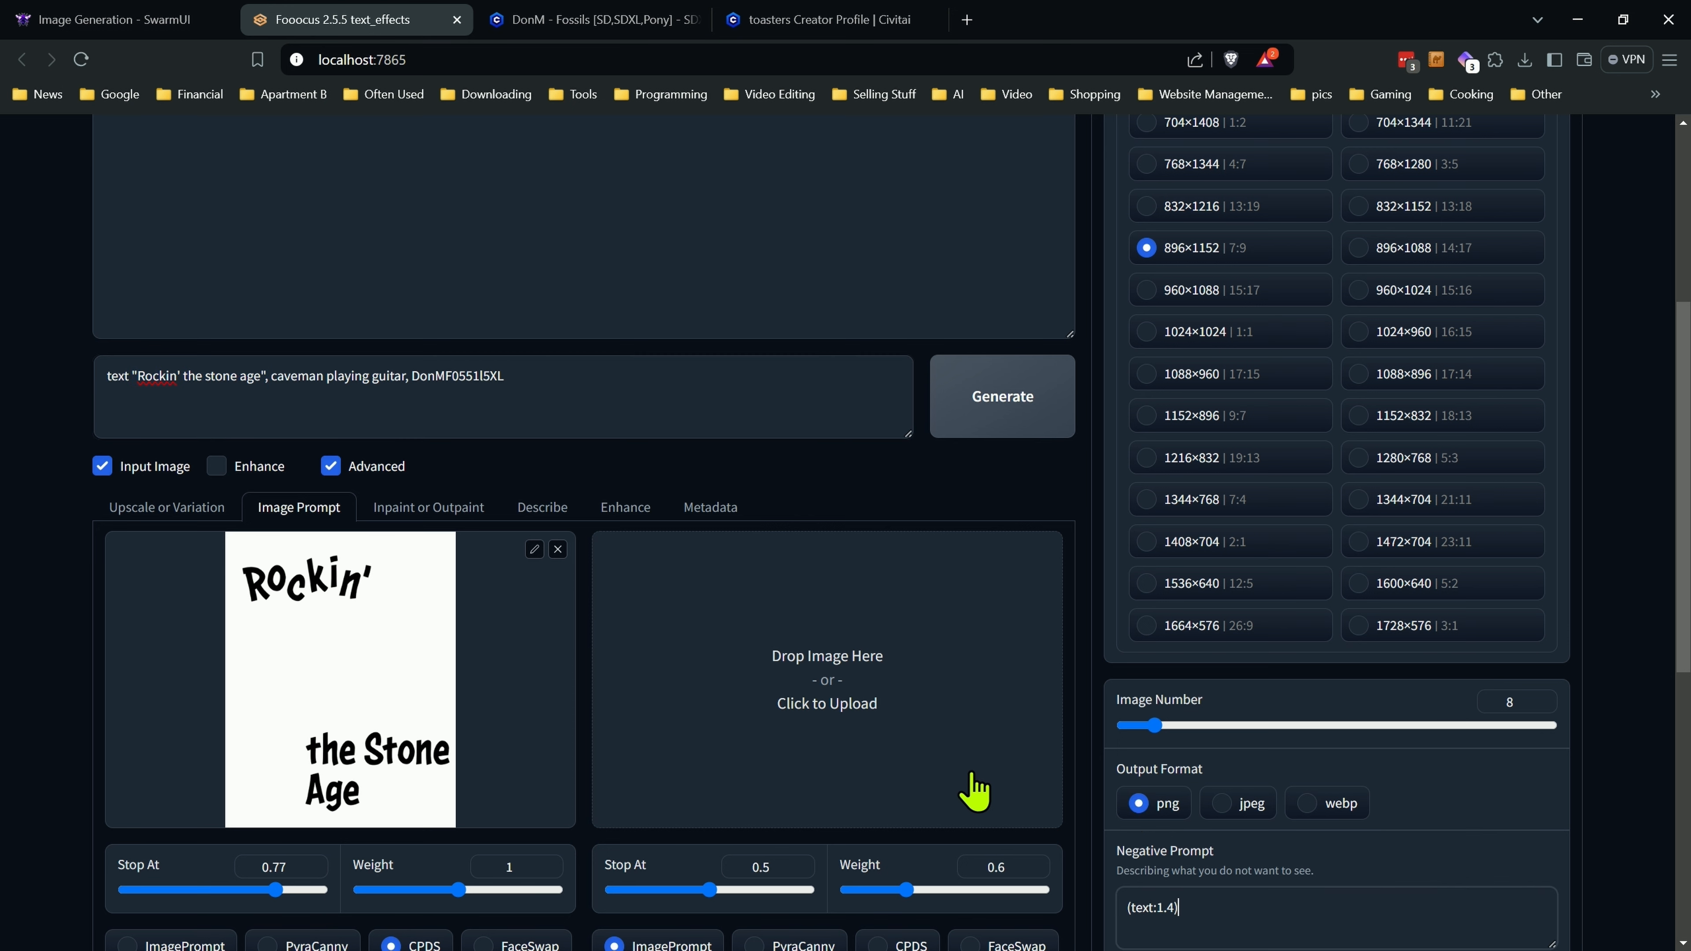
# Examine the enabled styles, the trigger word in the prompt, and the base model and LoRA selections.
pyautogui.scroll(5, 973, 792)
pyautogui.click(1205, 145)
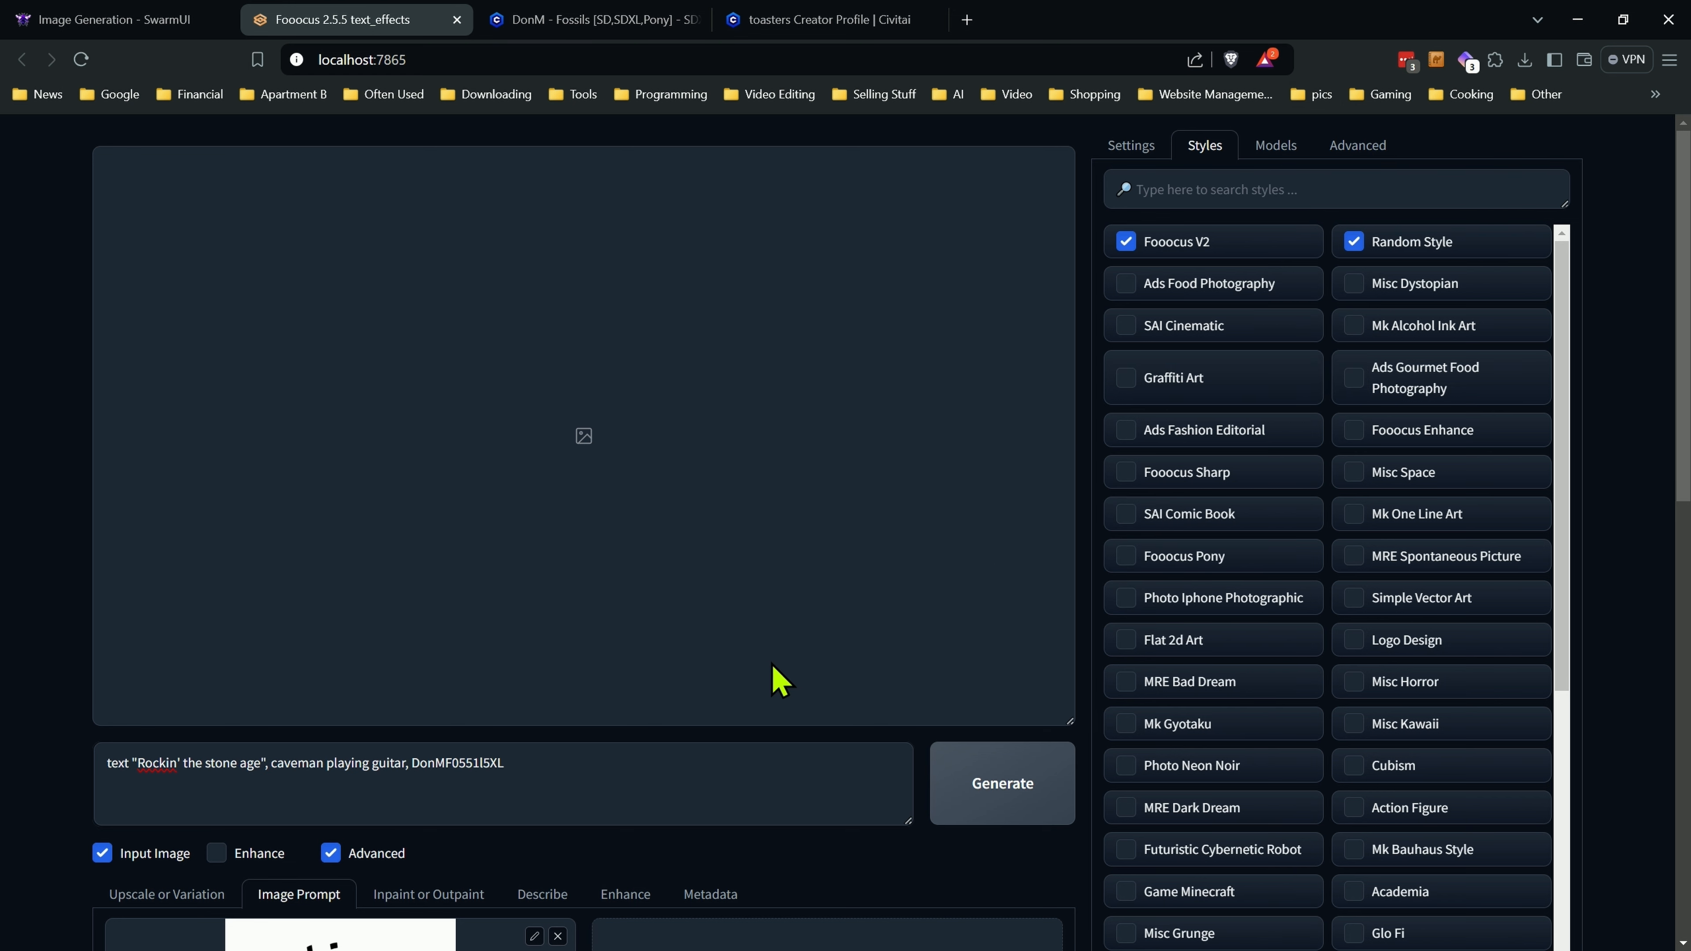
pyautogui.click(595, 774)
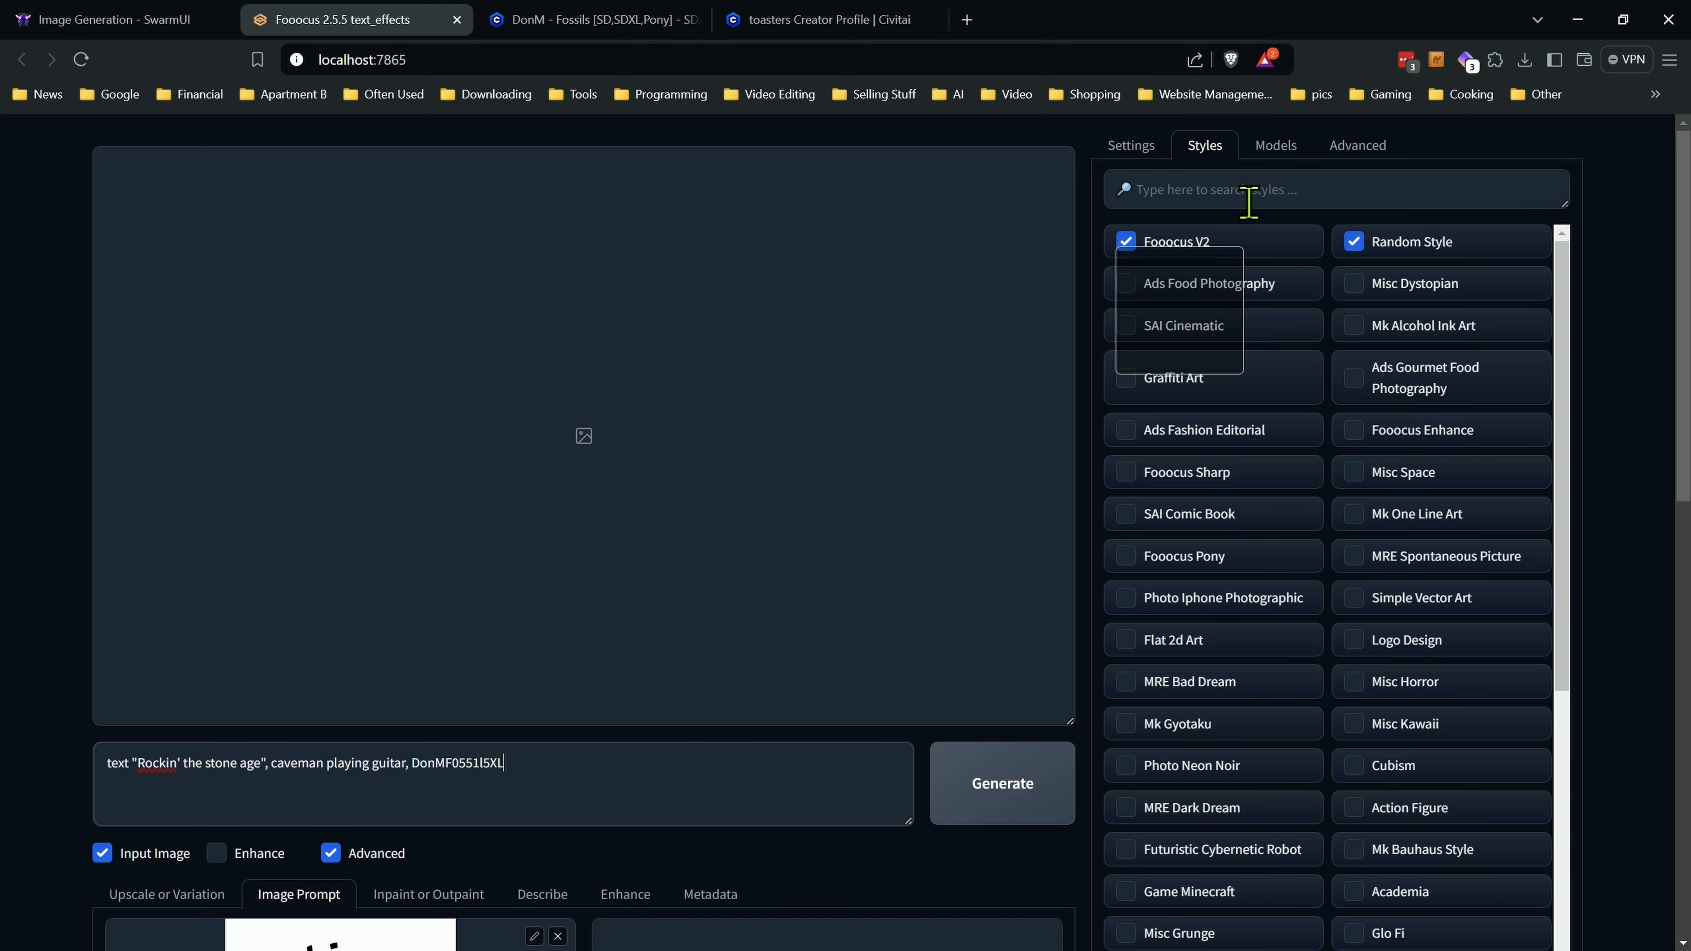
pyautogui.click(1276, 146)
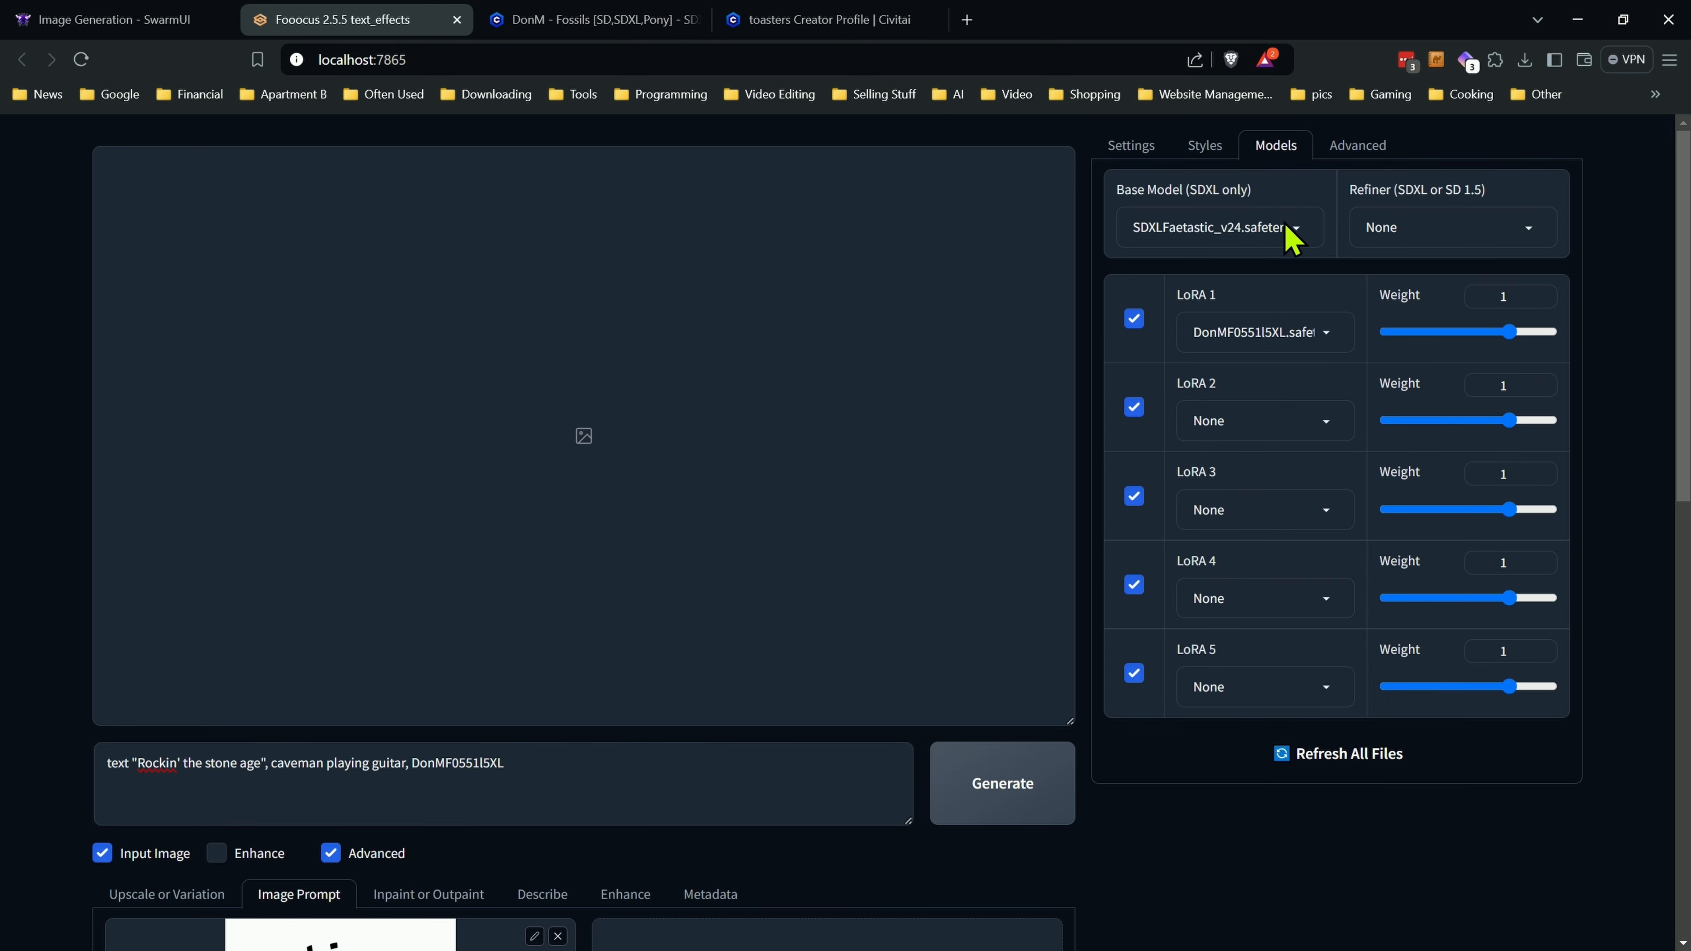
pyautogui.scroll(-7, 1163, 291)
pyautogui.scroll(7, 1268, 344)
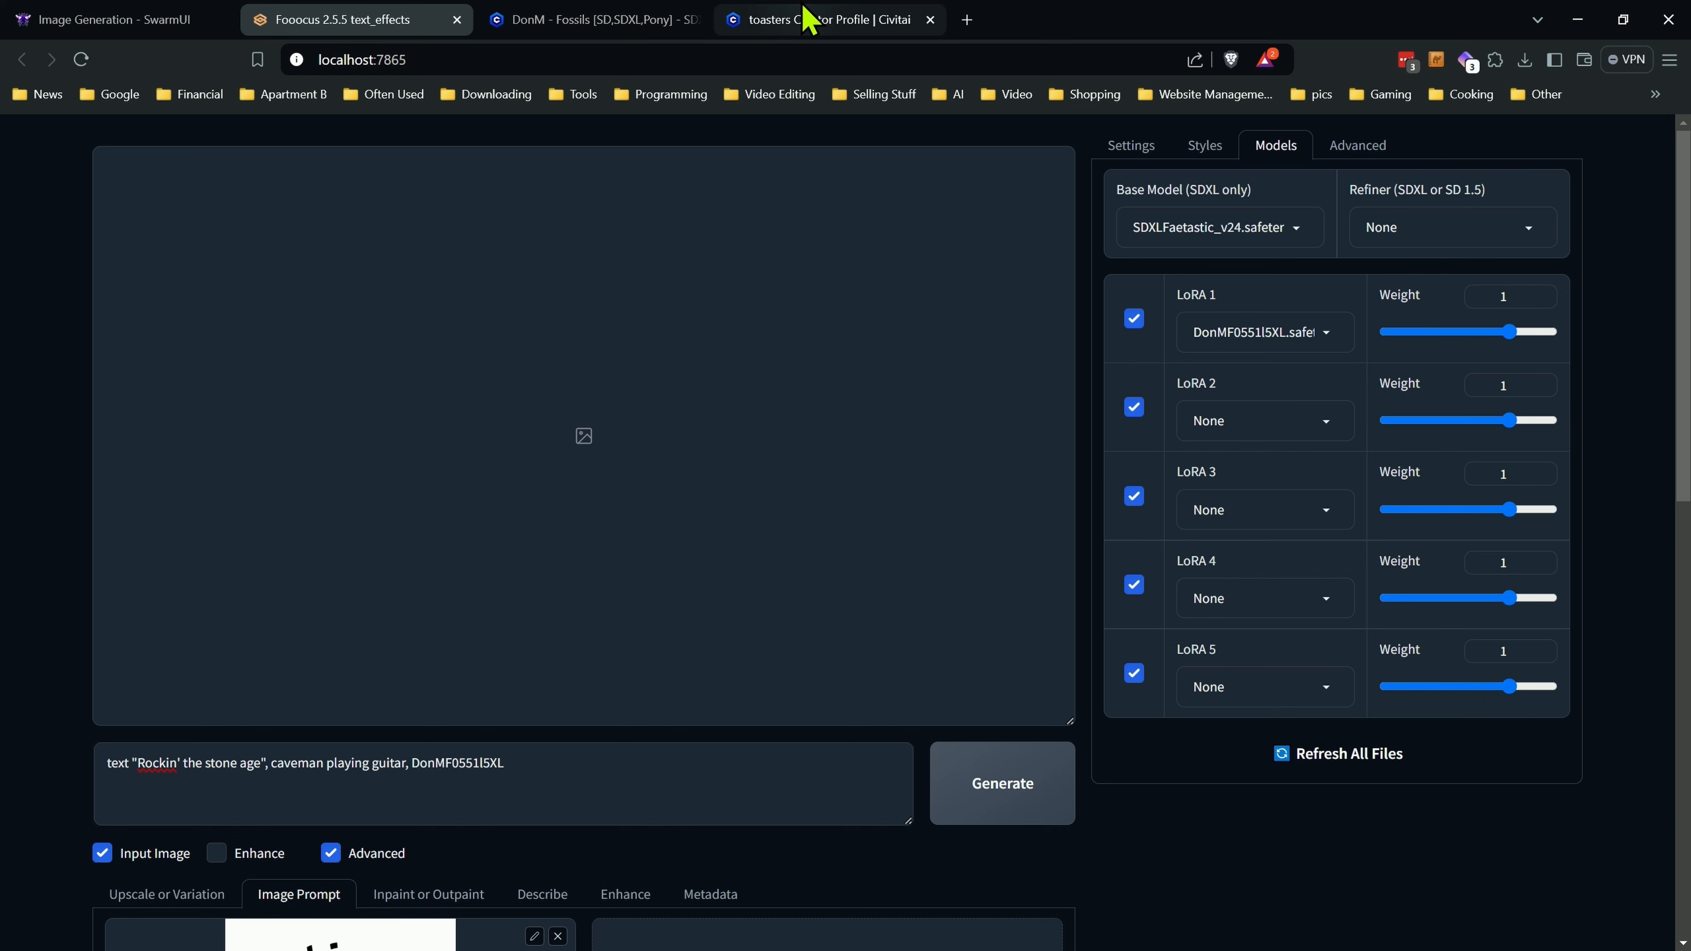
# Return to the creator's Civitai gallery and examine further text-effect examples made with different materials and styles.
pyautogui.click(809, 20)
pyautogui.scroll(-5, 803, 393)
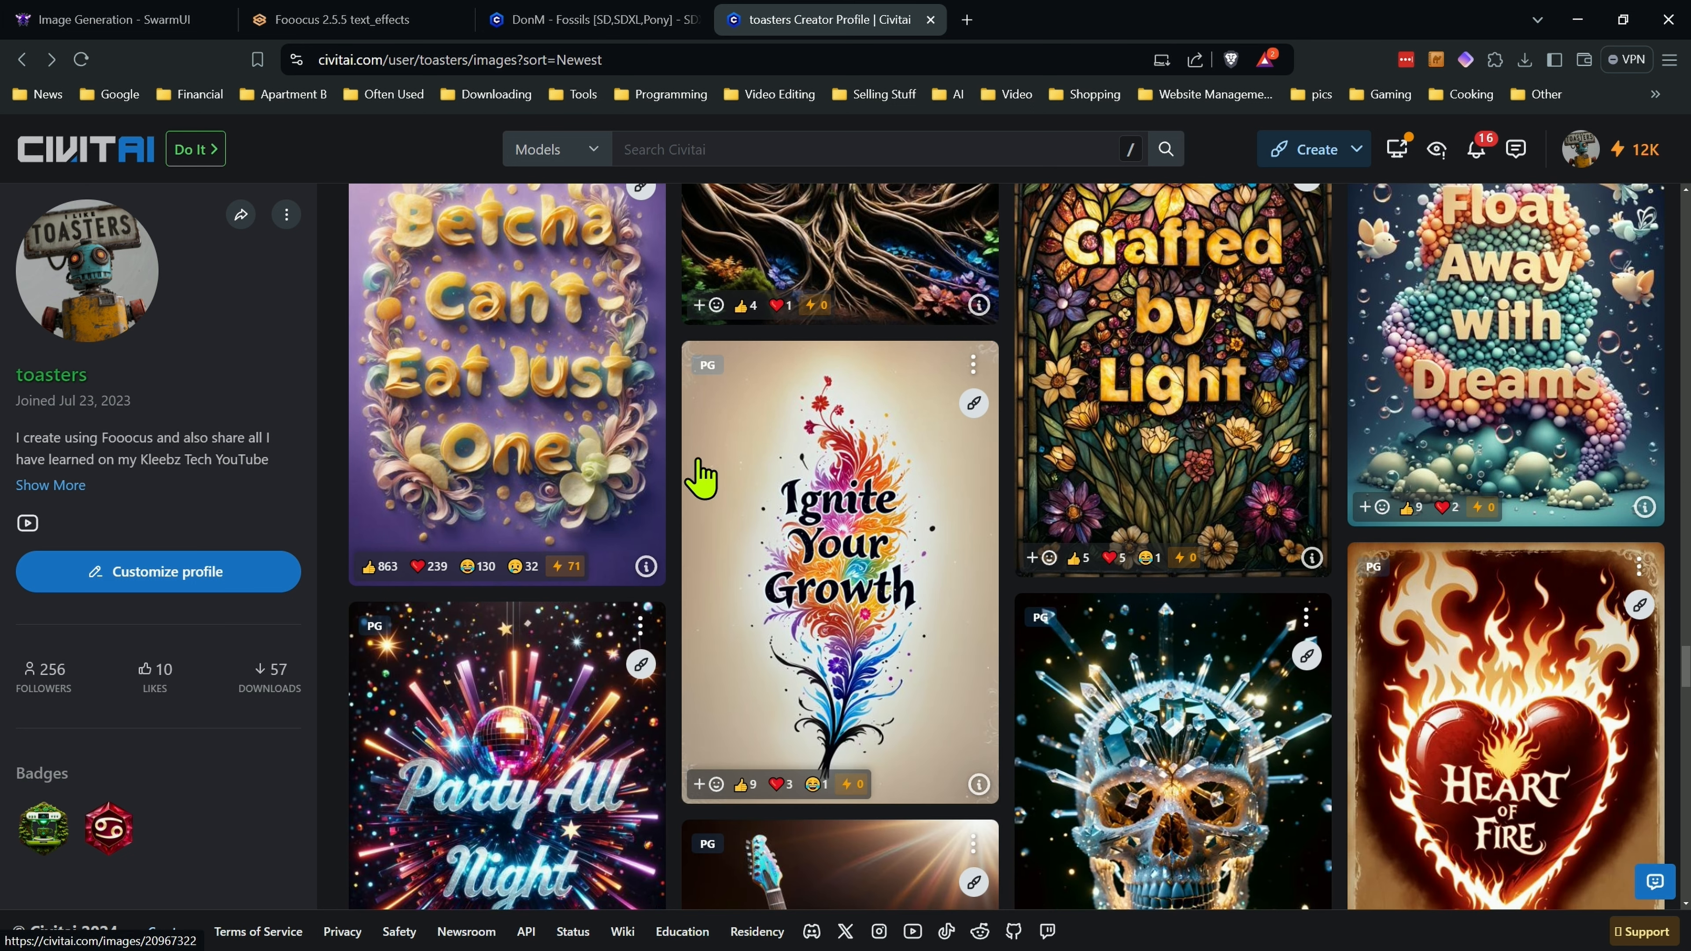
pyautogui.scroll(3, 632, 506)
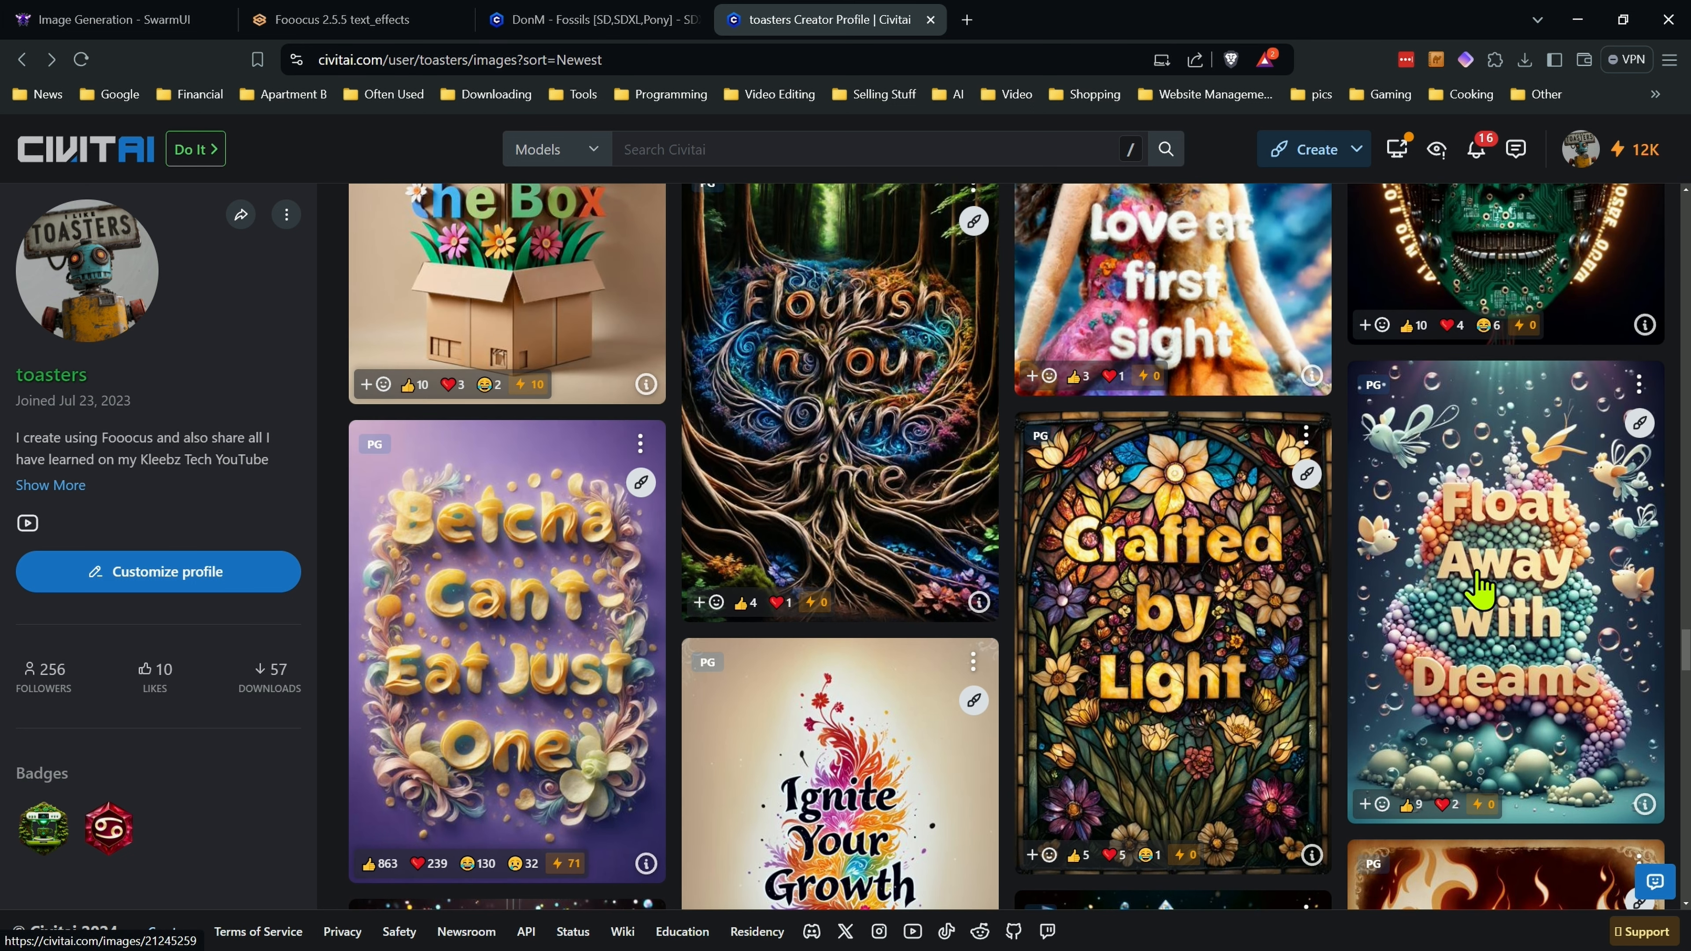
pyautogui.scroll(-5, 1524, 612)
pyautogui.scroll(-3, 1339, 661)
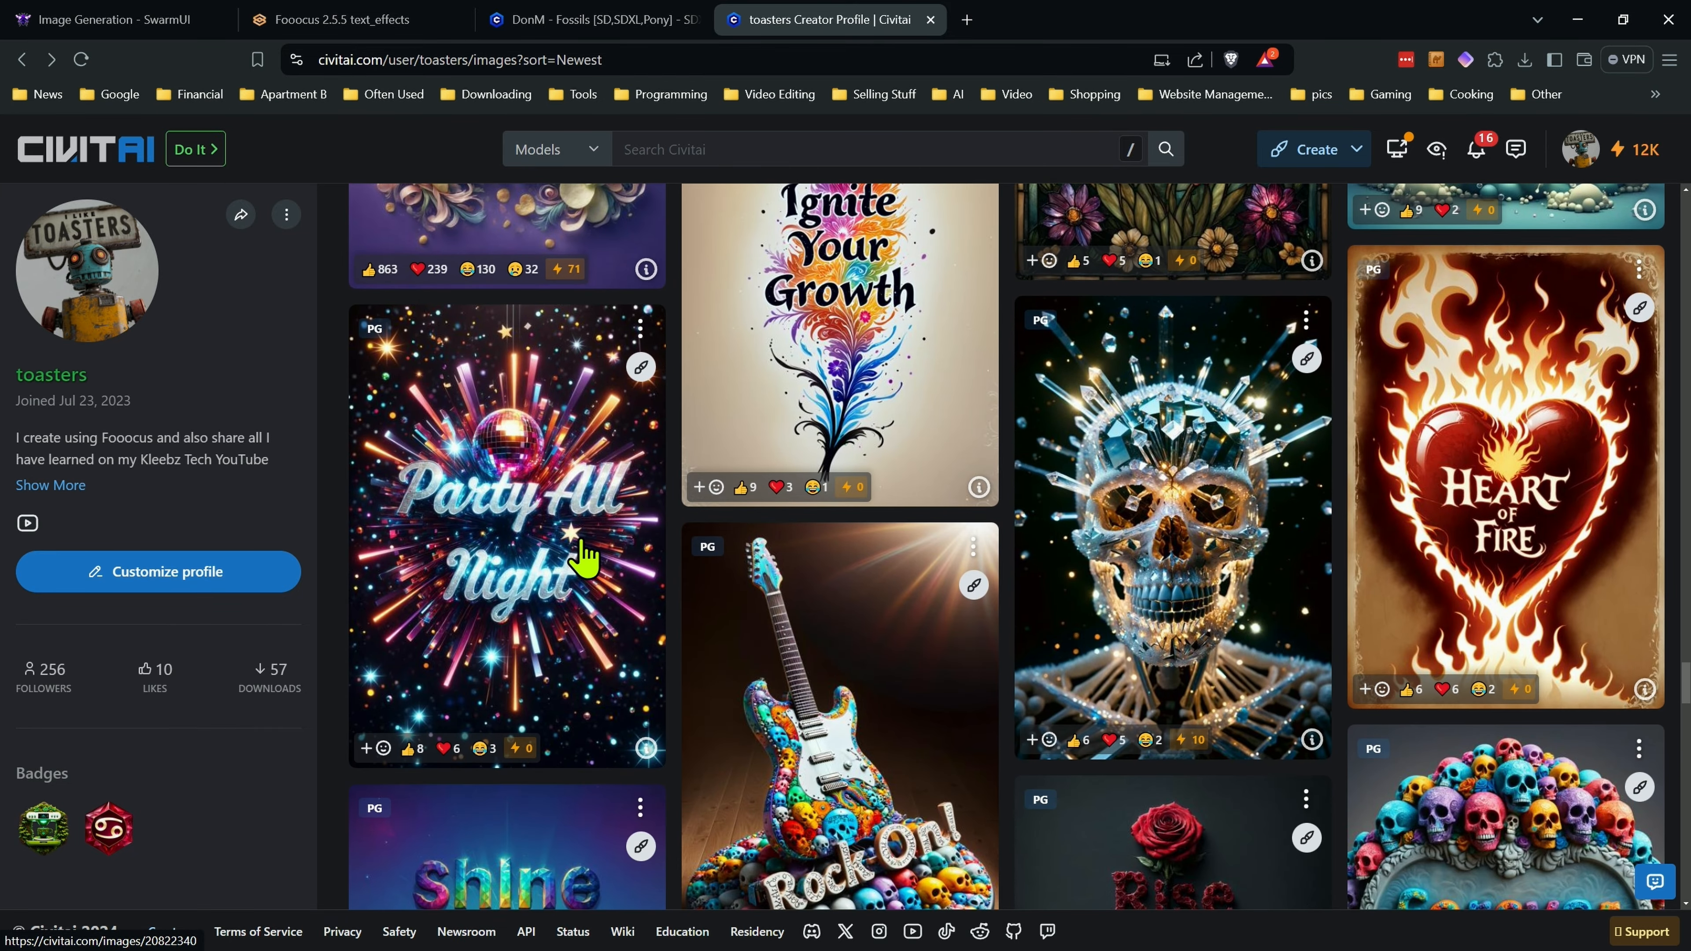
pyautogui.scroll(-5, 584, 560)
pyautogui.scroll(-7, 813, 526)
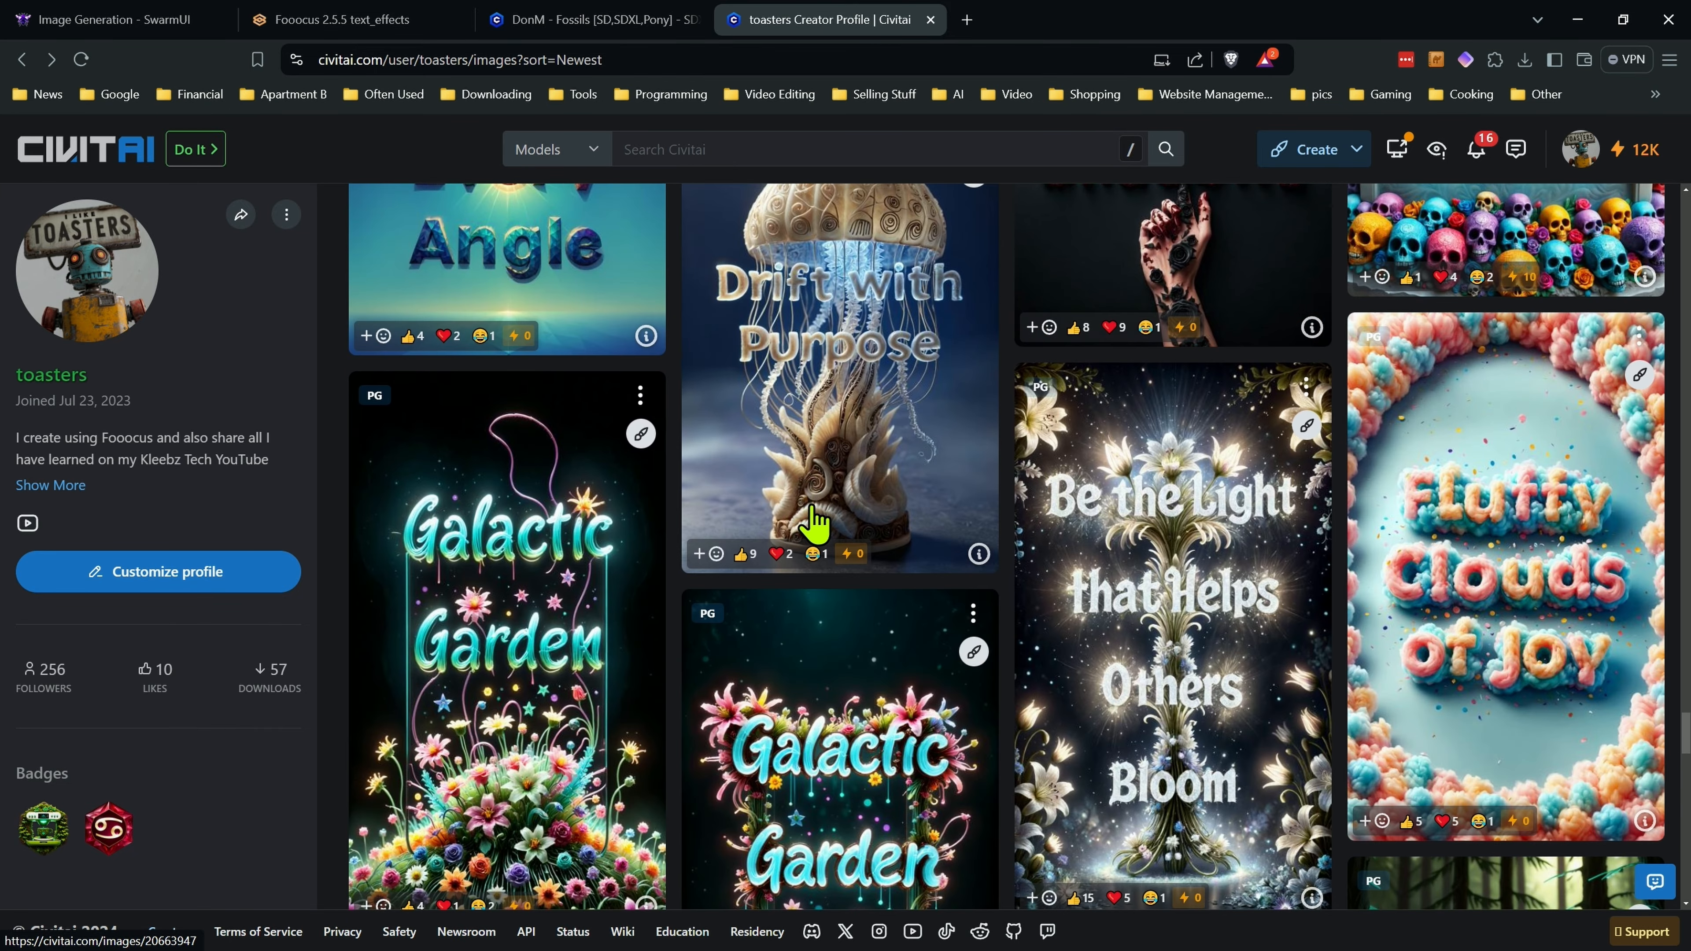
pyautogui.scroll(5, 813, 526)
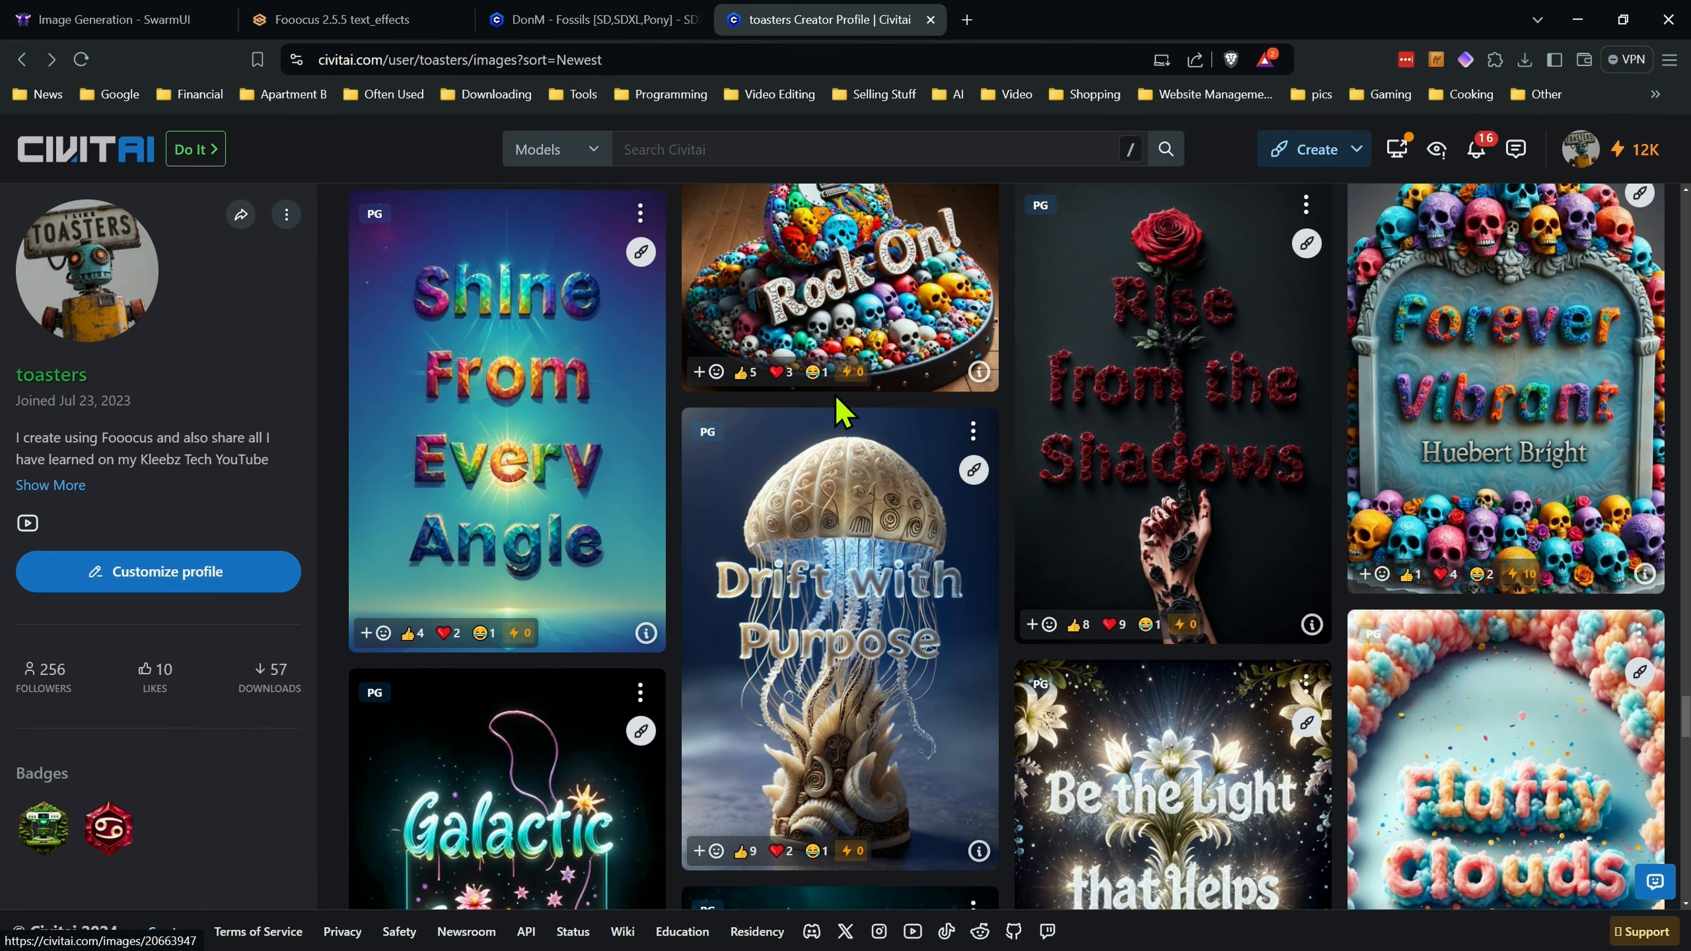
# Examine the DonM - Fossils LoRA page on Civitai, including its sample images, description and trigger words.
pyautogui.hotkey('ctrl', 'shift', 'Tab')
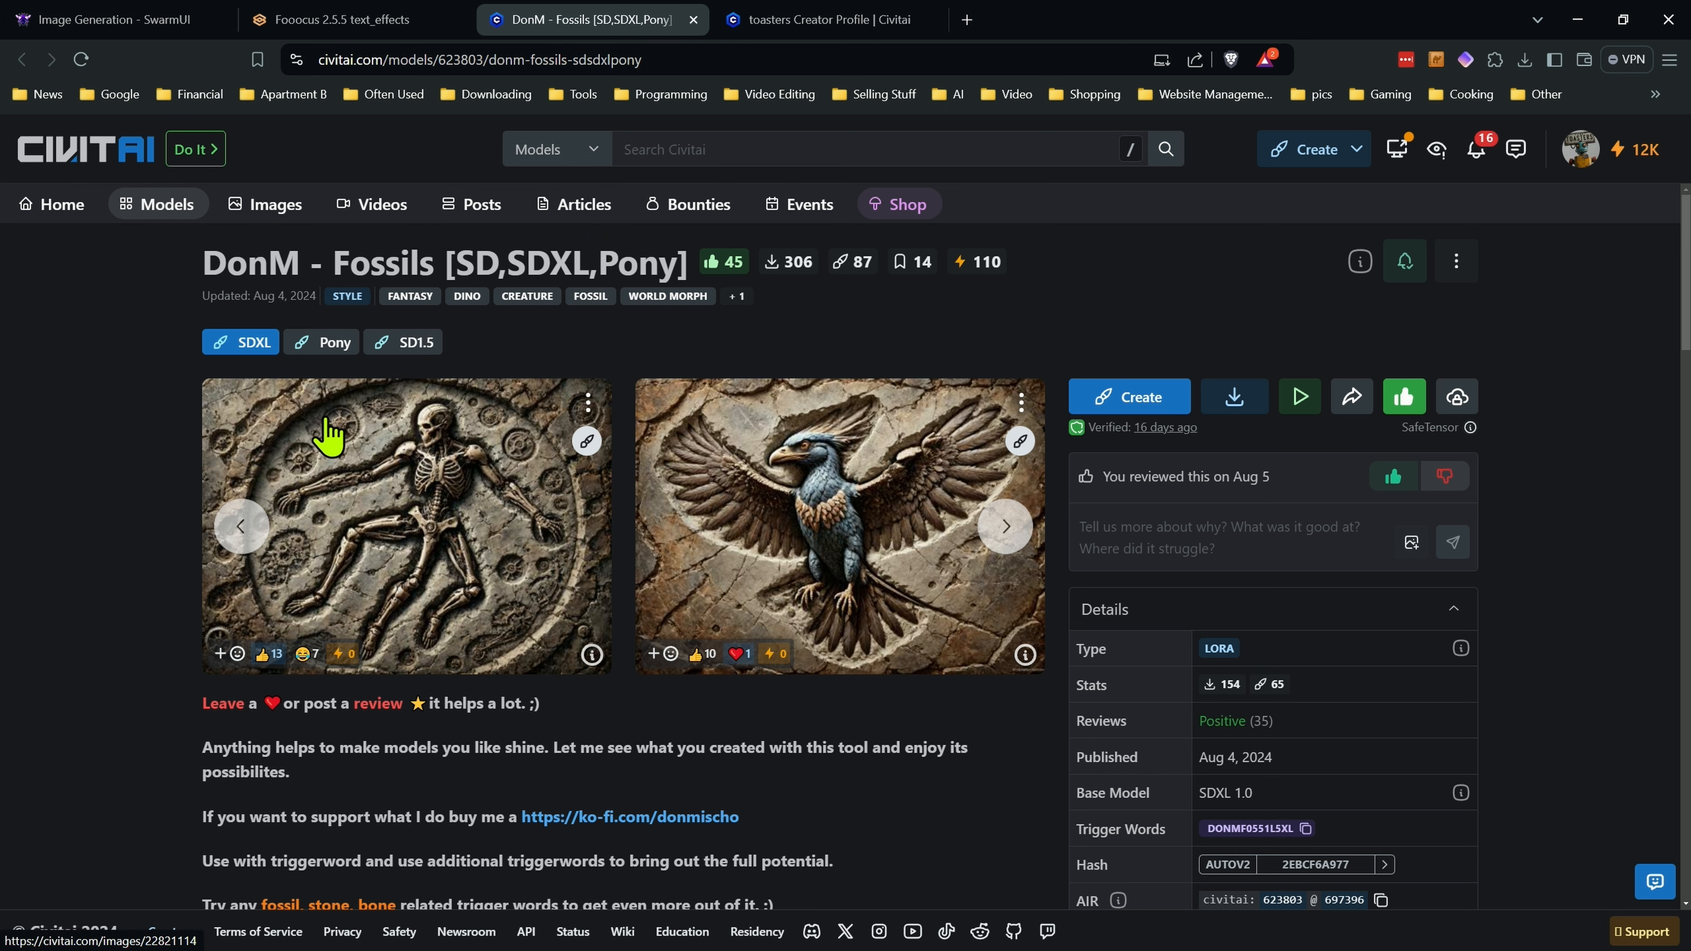
pyautogui.scroll(-7, 332, 440)
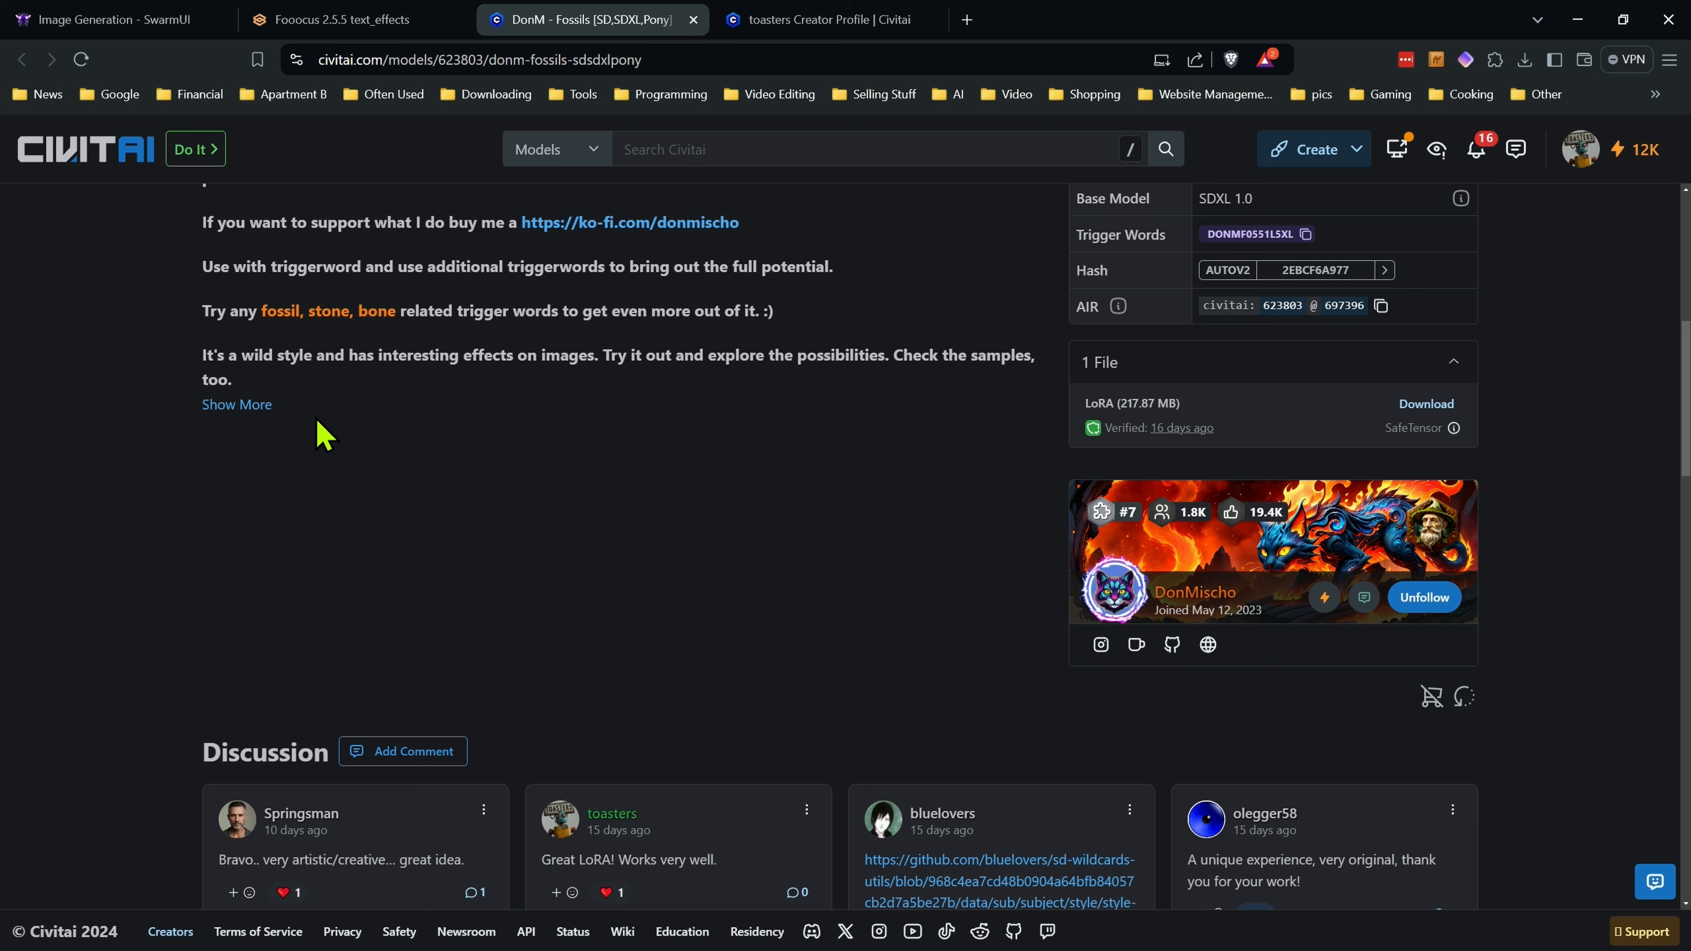
pyautogui.scroll(6, 200, 433)
pyautogui.scroll(1, 197, 433)
# Switch back to Fooocus and examine the advanced Control options, including Skip Preprocessors, alongside the image prompt setup.
pyautogui.hotkey('ctrl', 'shift', 'Tab')
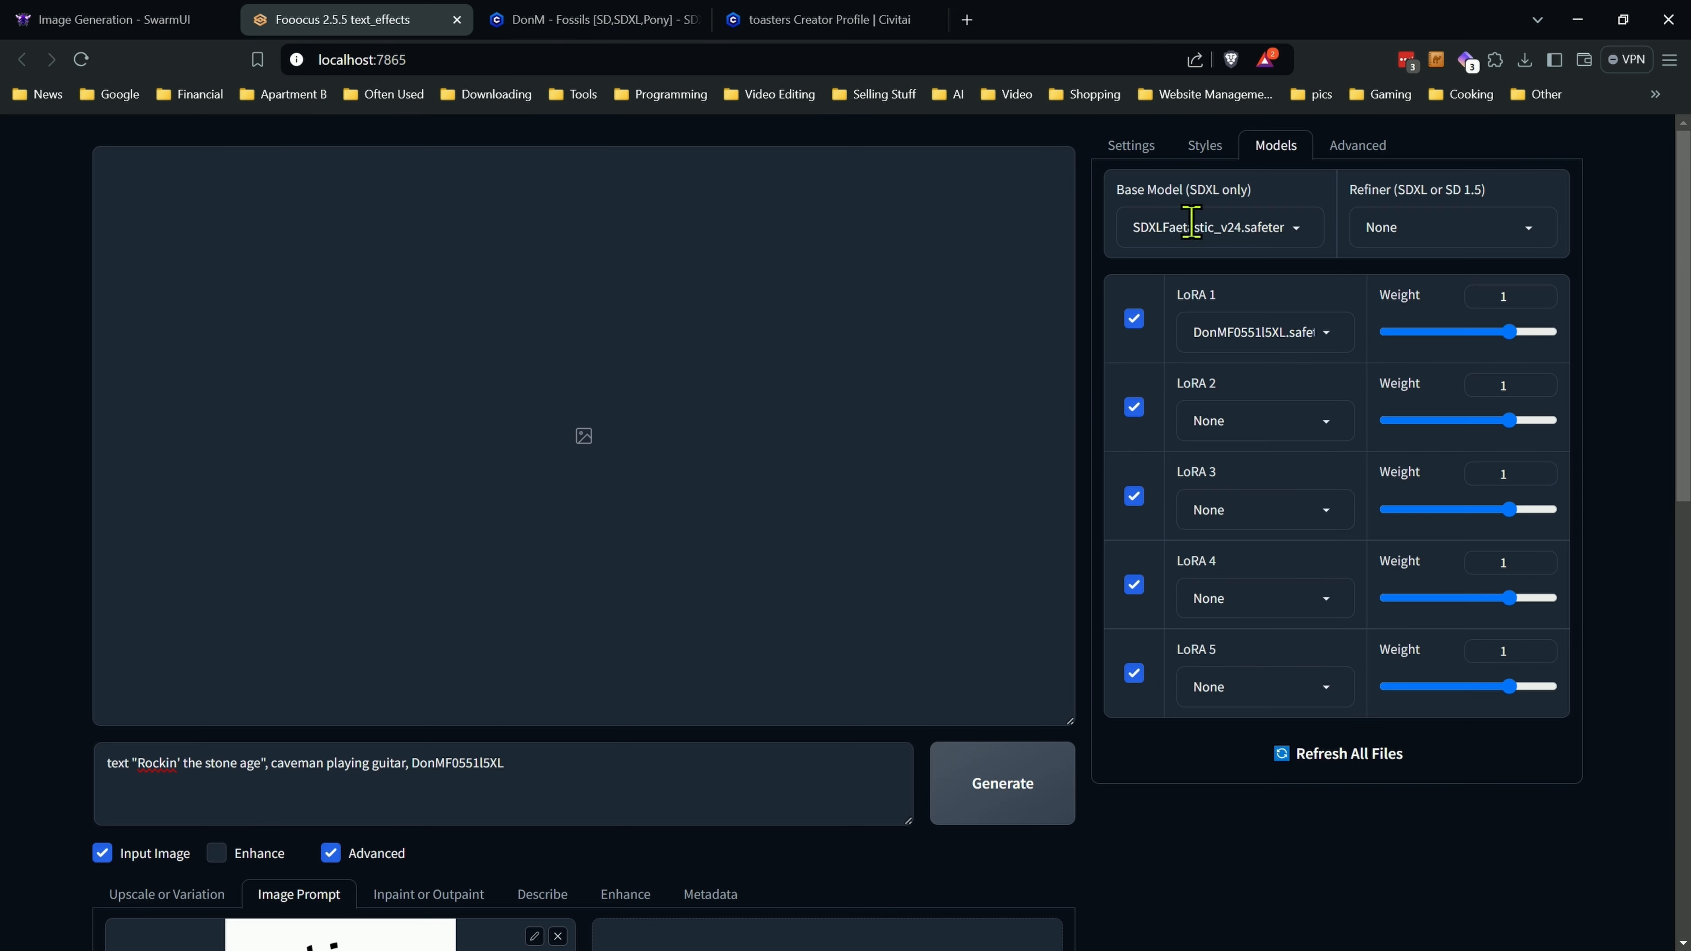
pyautogui.click(1371, 150)
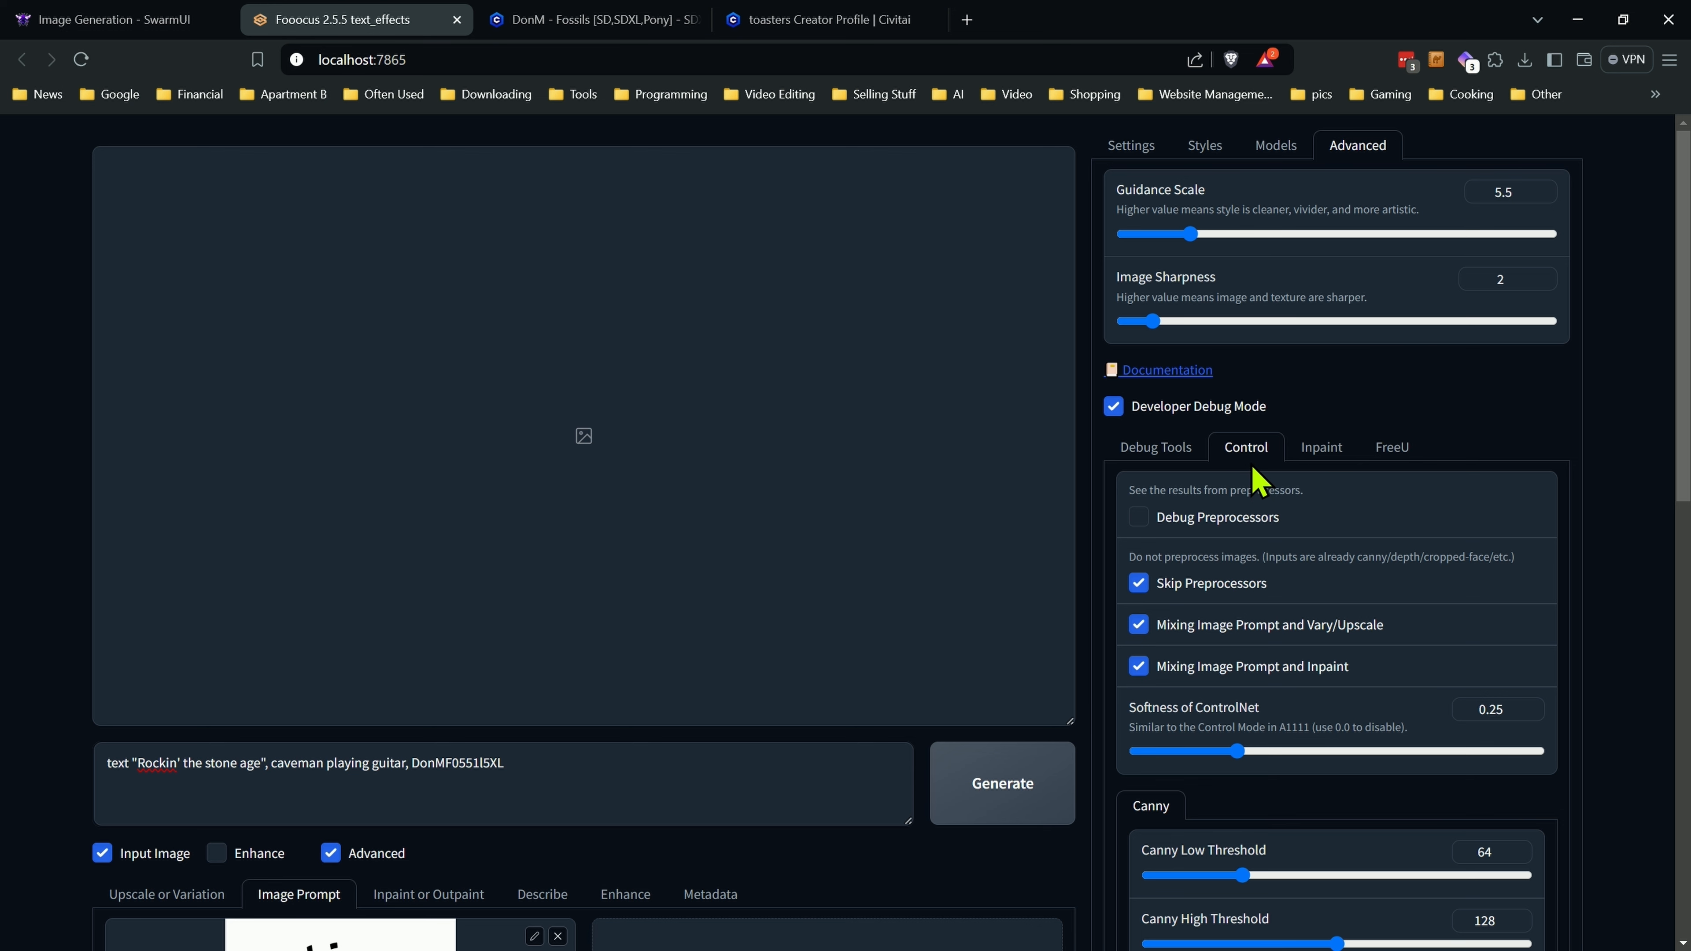
pyautogui.scroll(-1, 1198, 513)
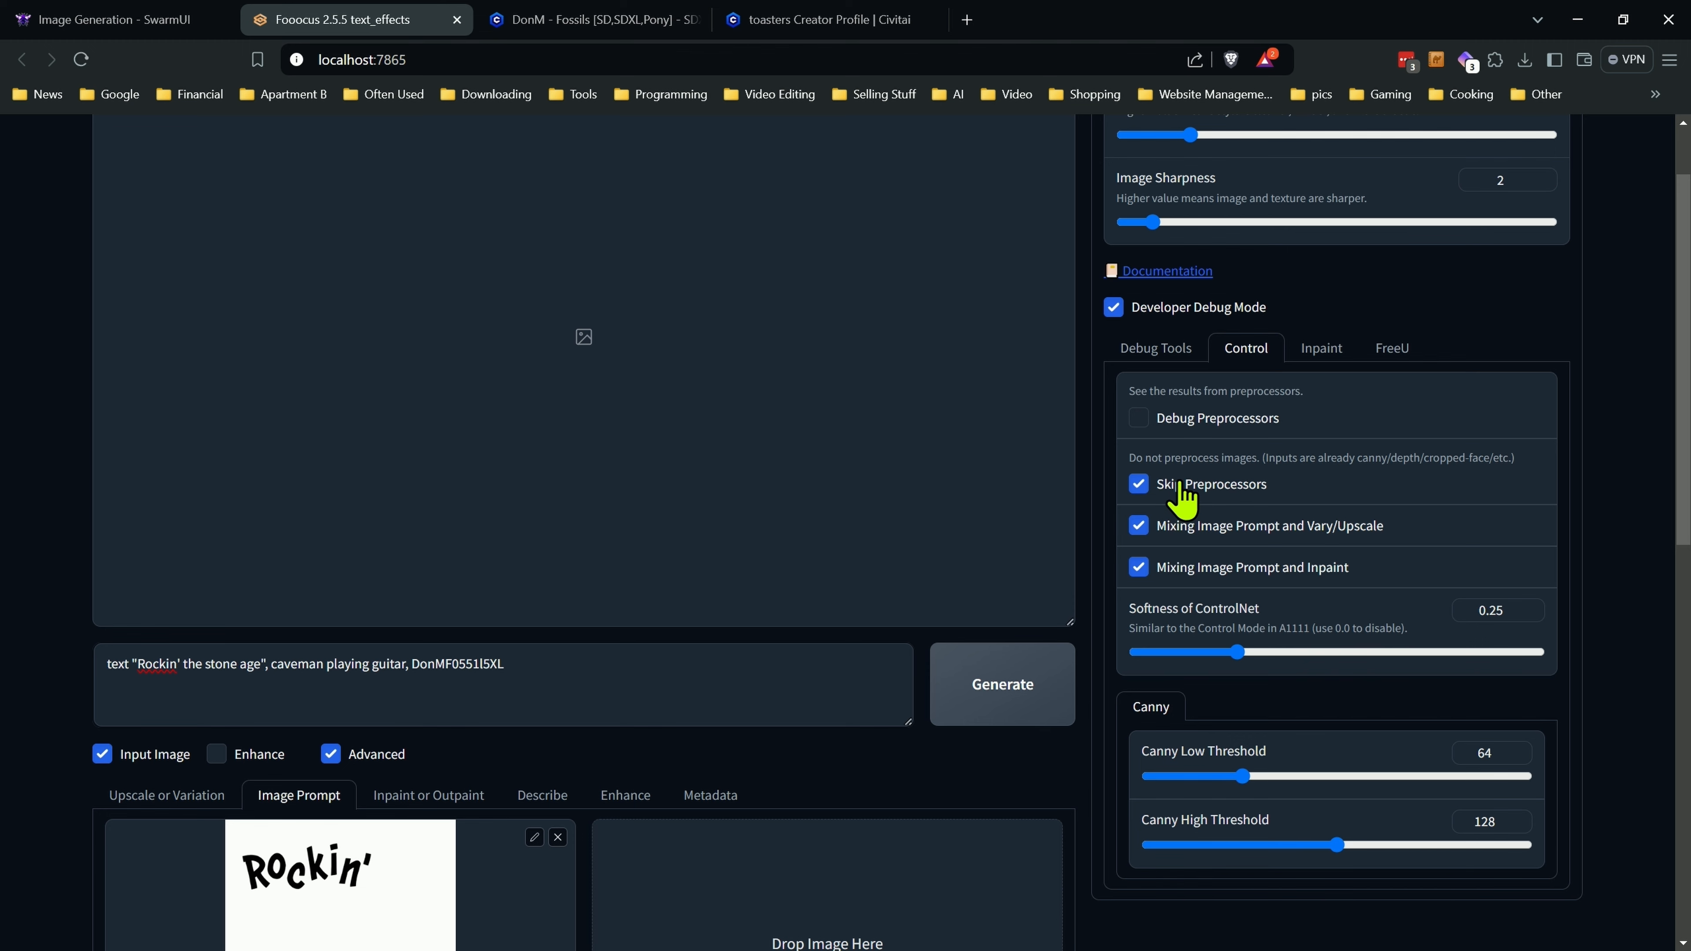
pyautogui.scroll(-2, 1191, 520)
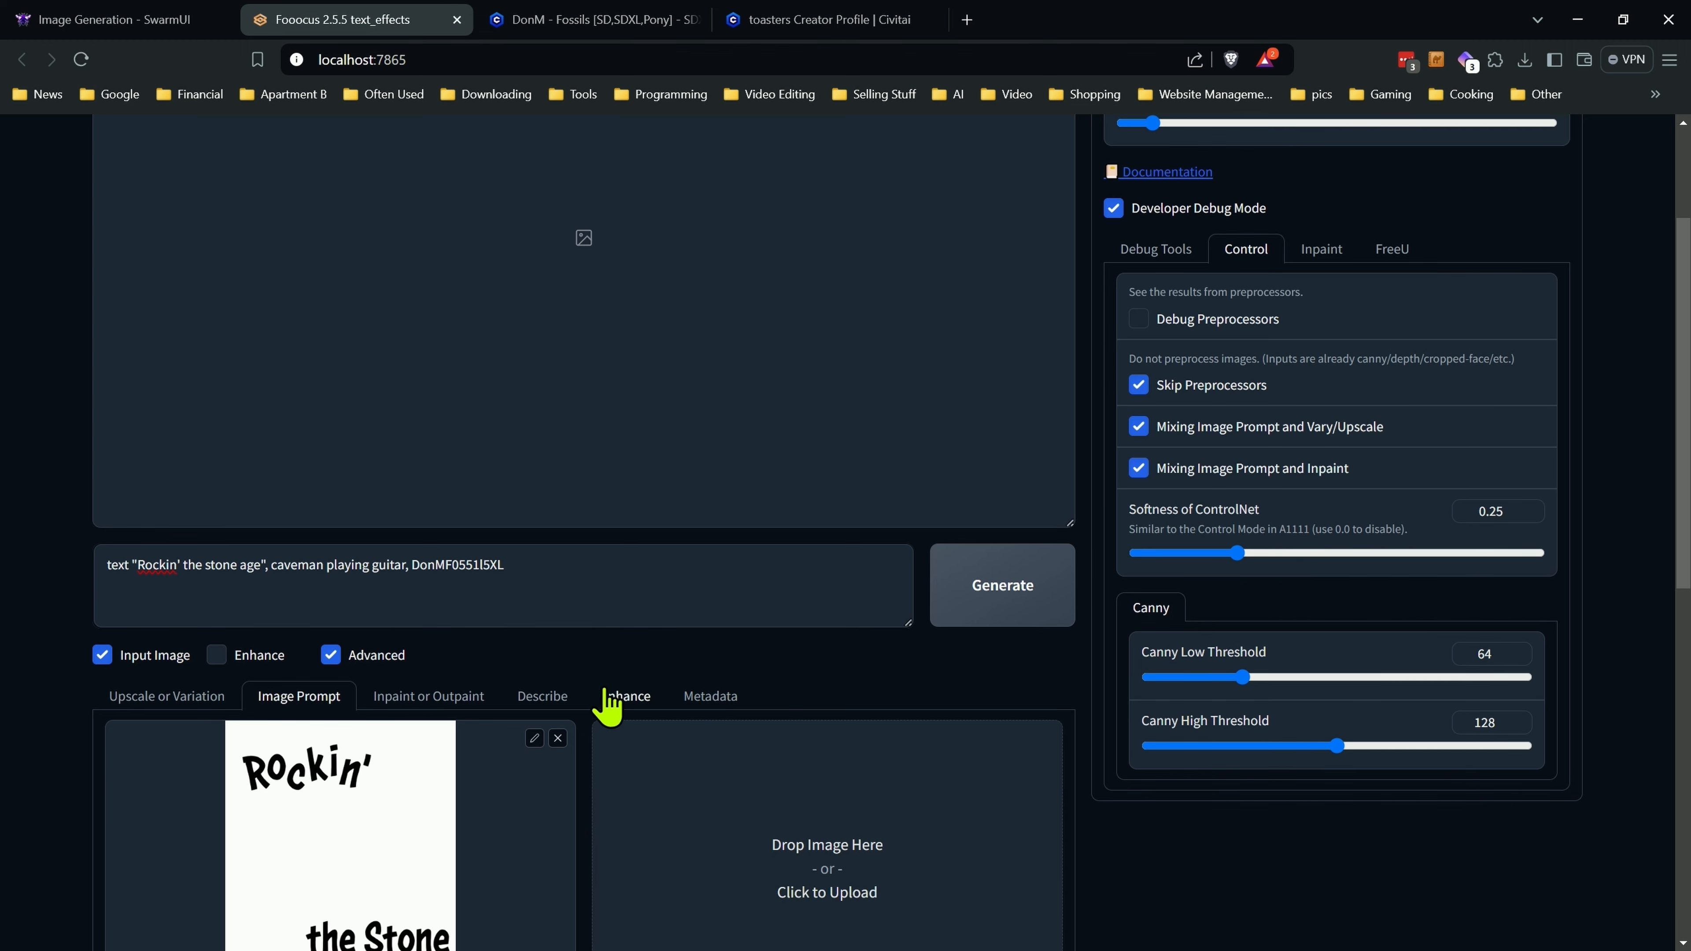
pyautogui.scroll(-3, 466, 696)
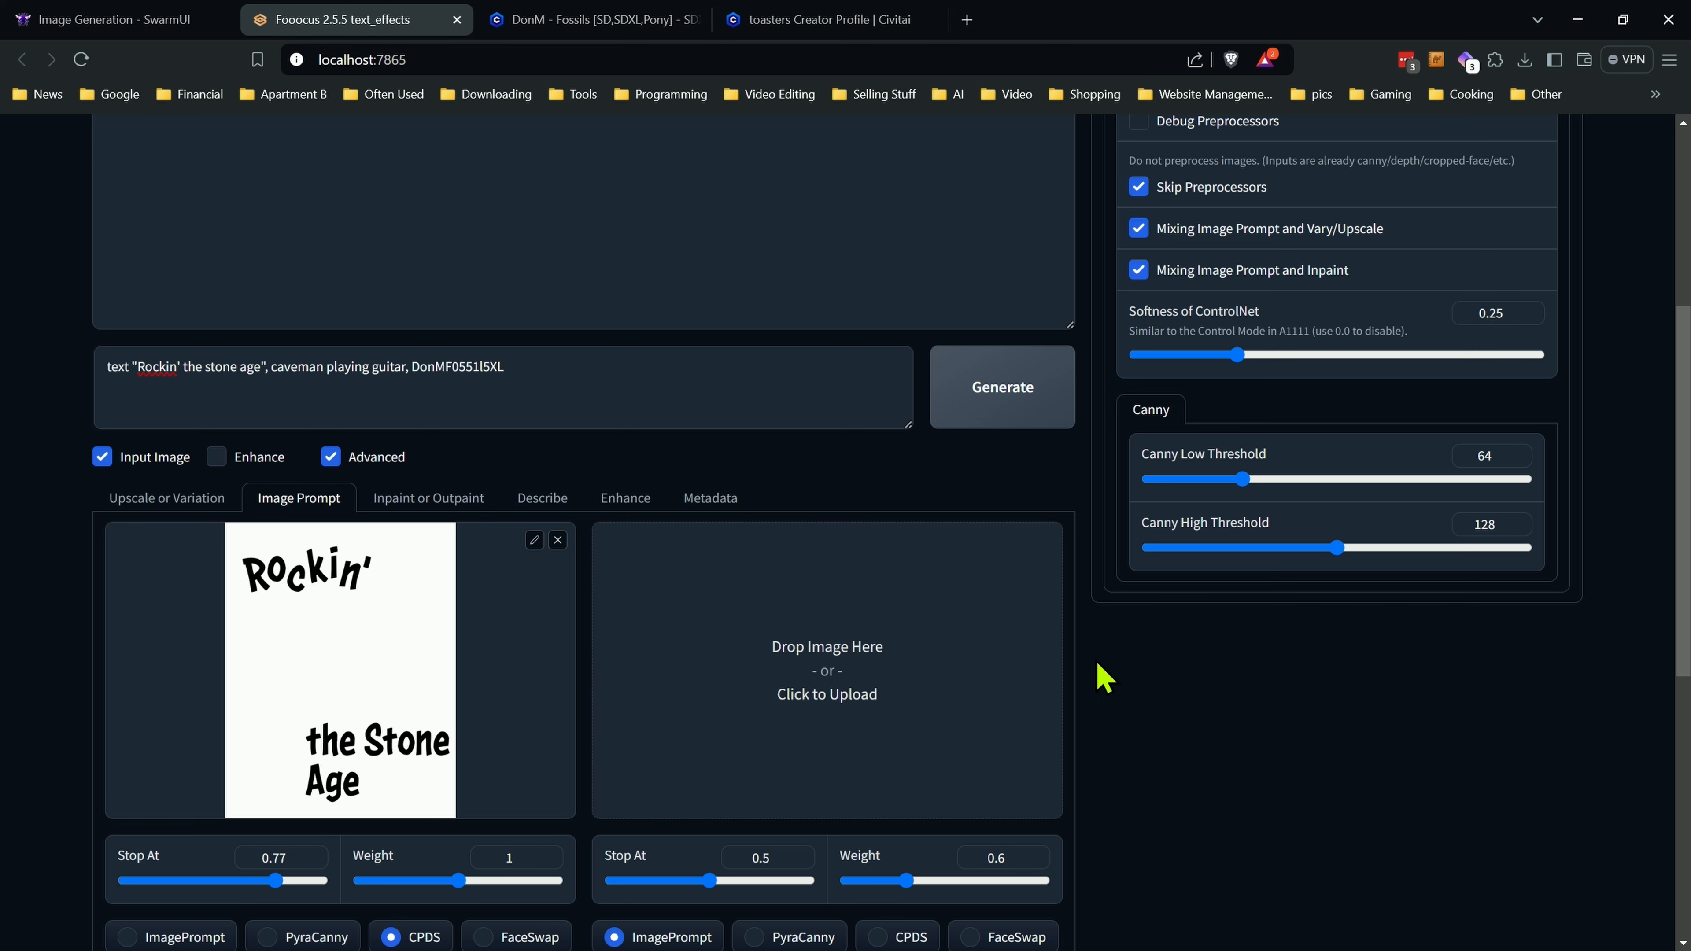
# Switch to SwarmUI and examine its ControlNet setup, including the reference image, preprocessor, available models, strength, start and end settings.
pyautogui.scroll(1, 1104, 678)
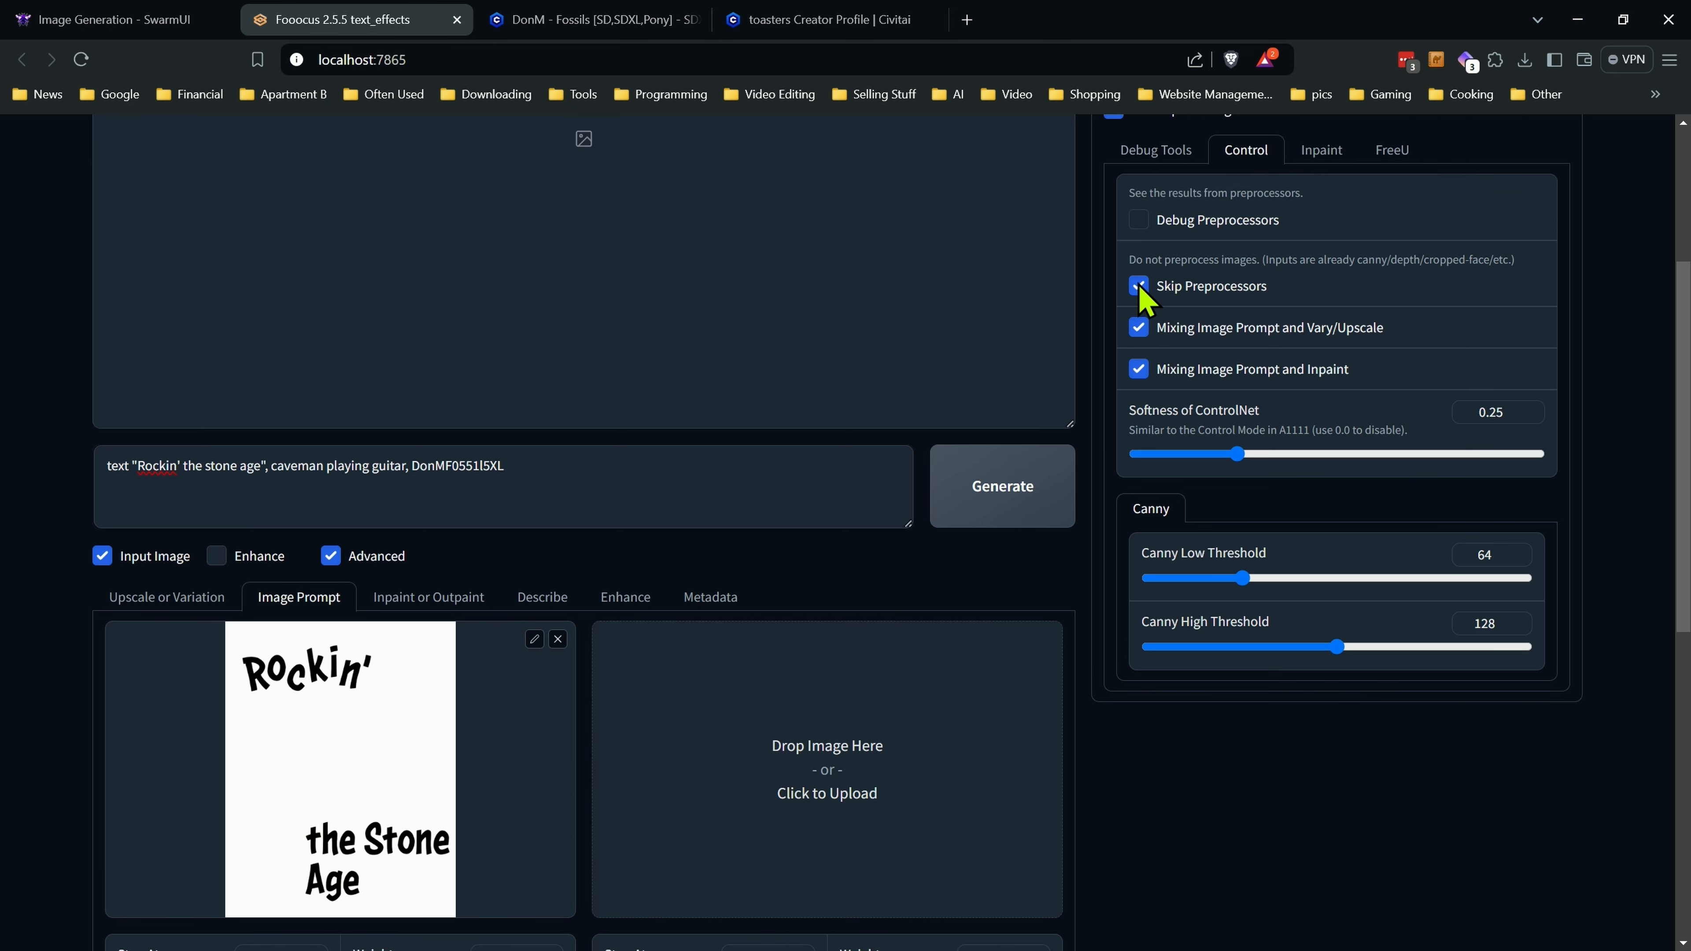
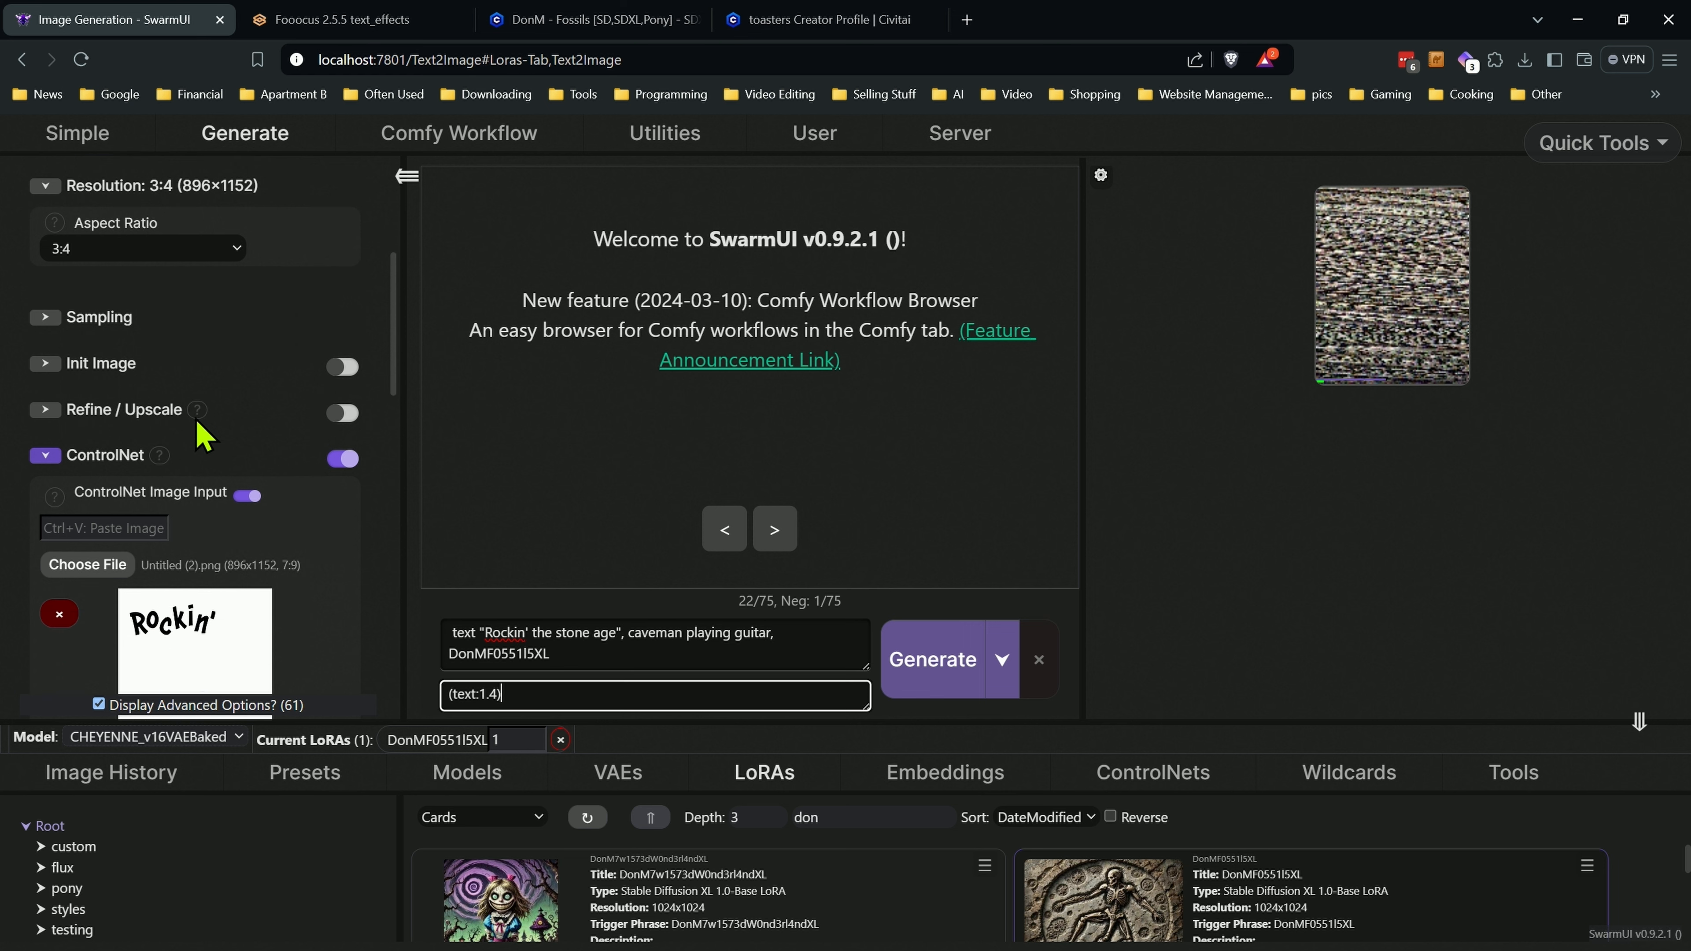
pyautogui.scroll(3, 200, 313)
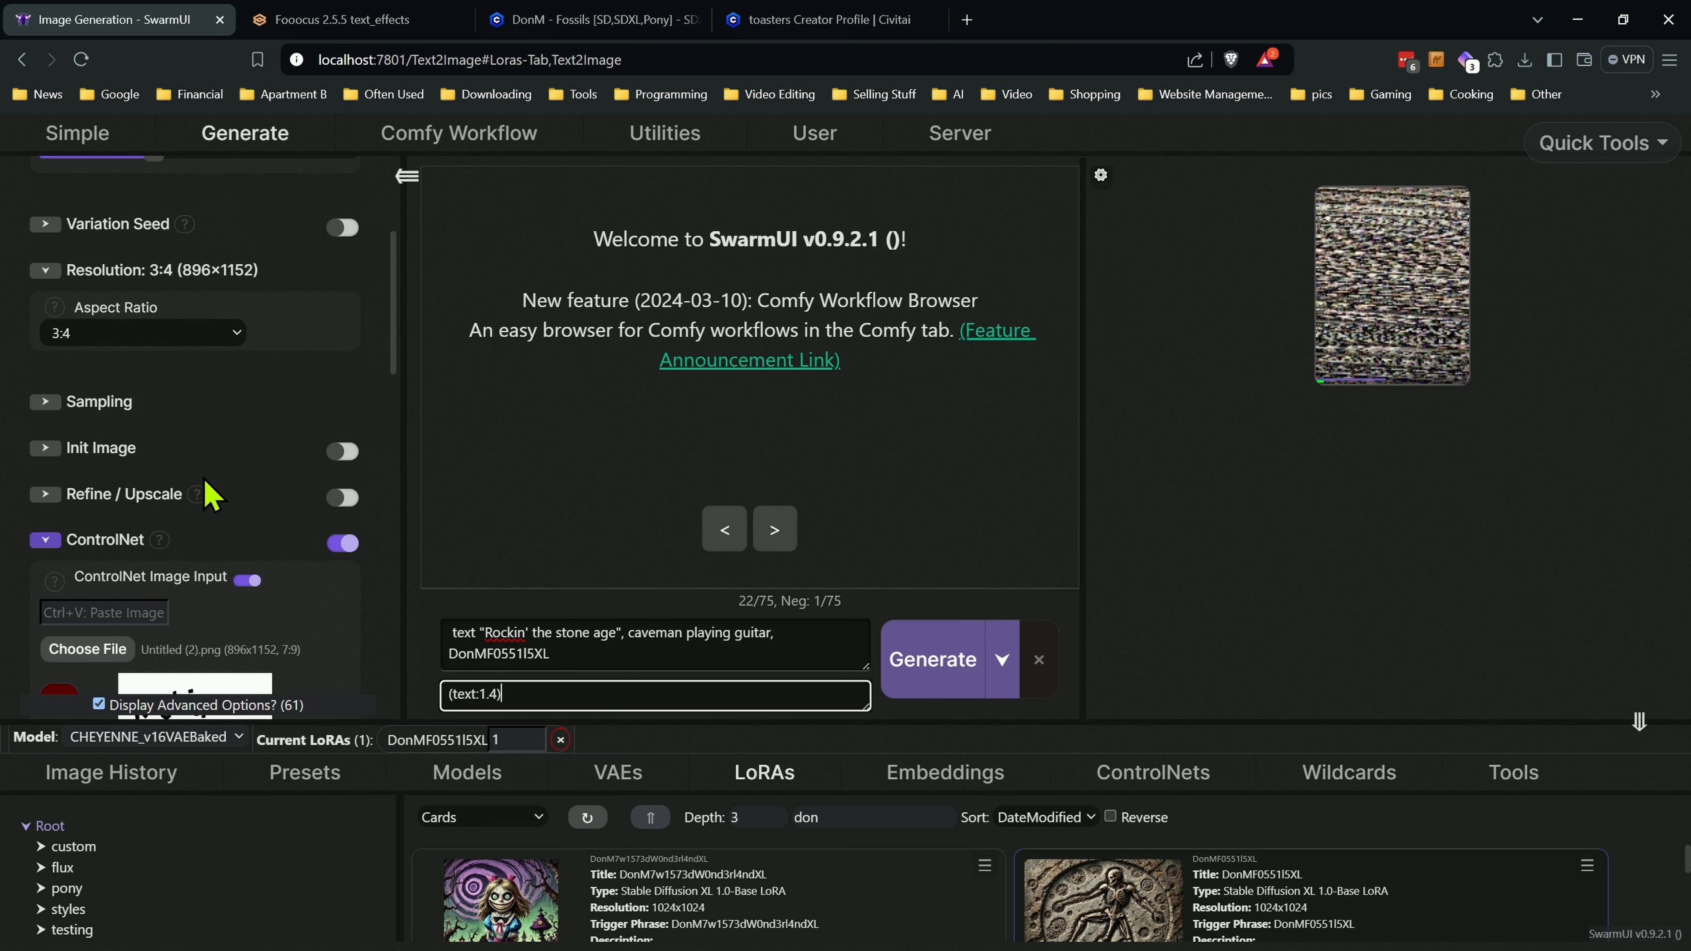
pyautogui.scroll(-4, 219, 466)
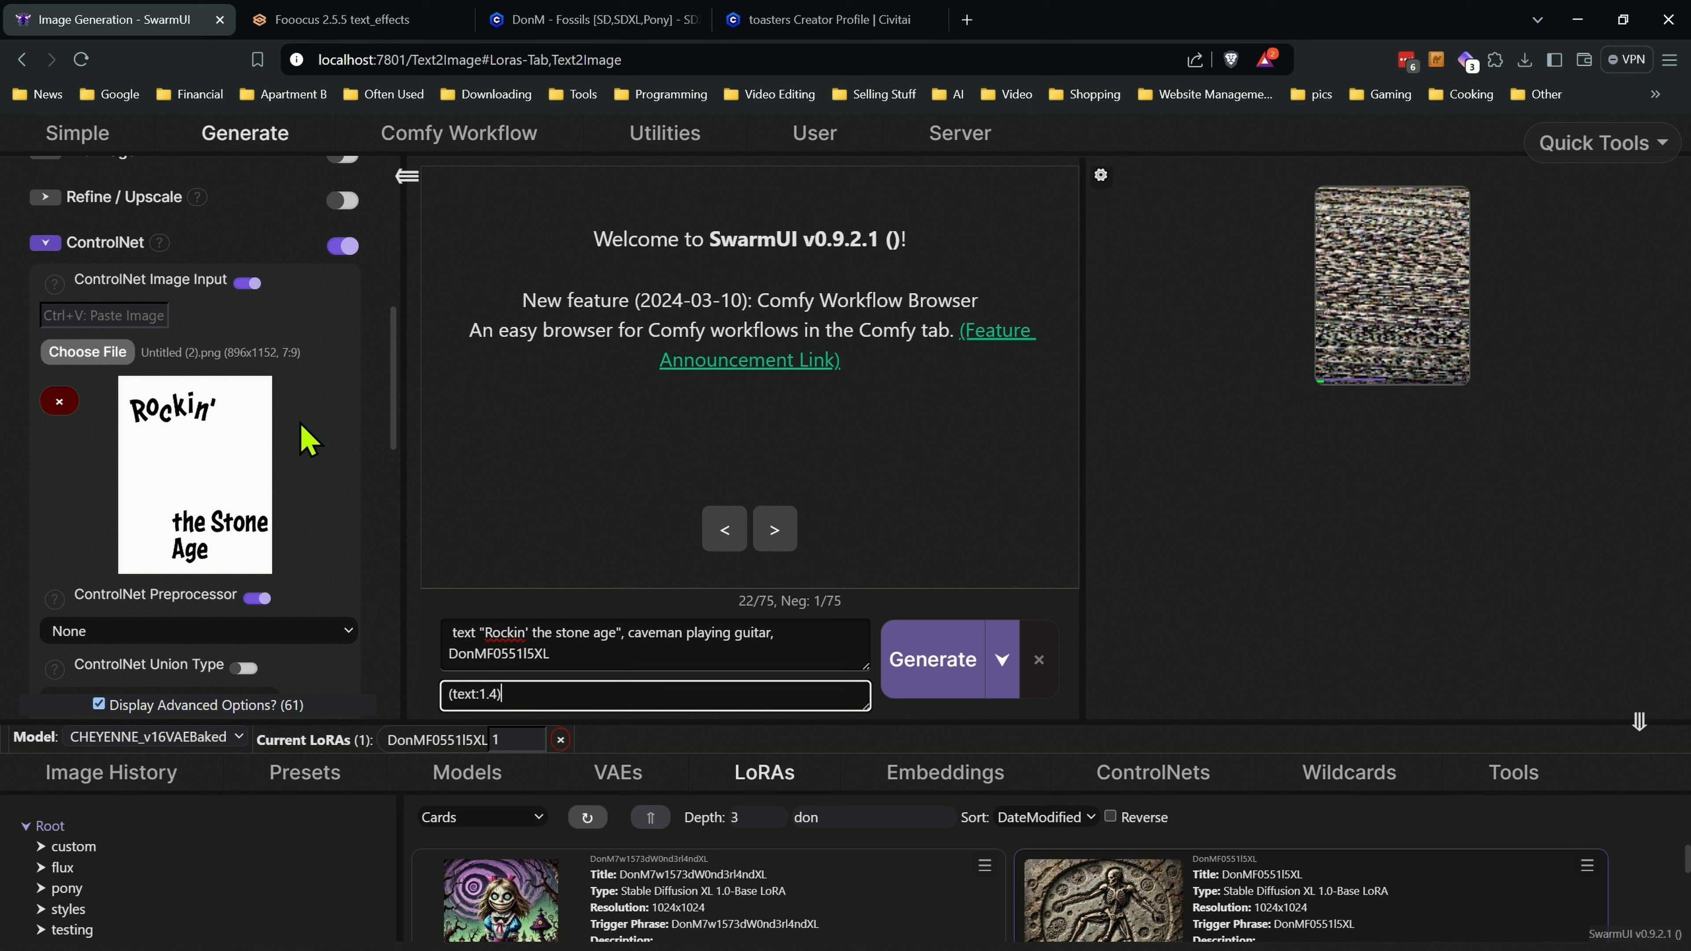
pyautogui.scroll(-2, 236, 336)
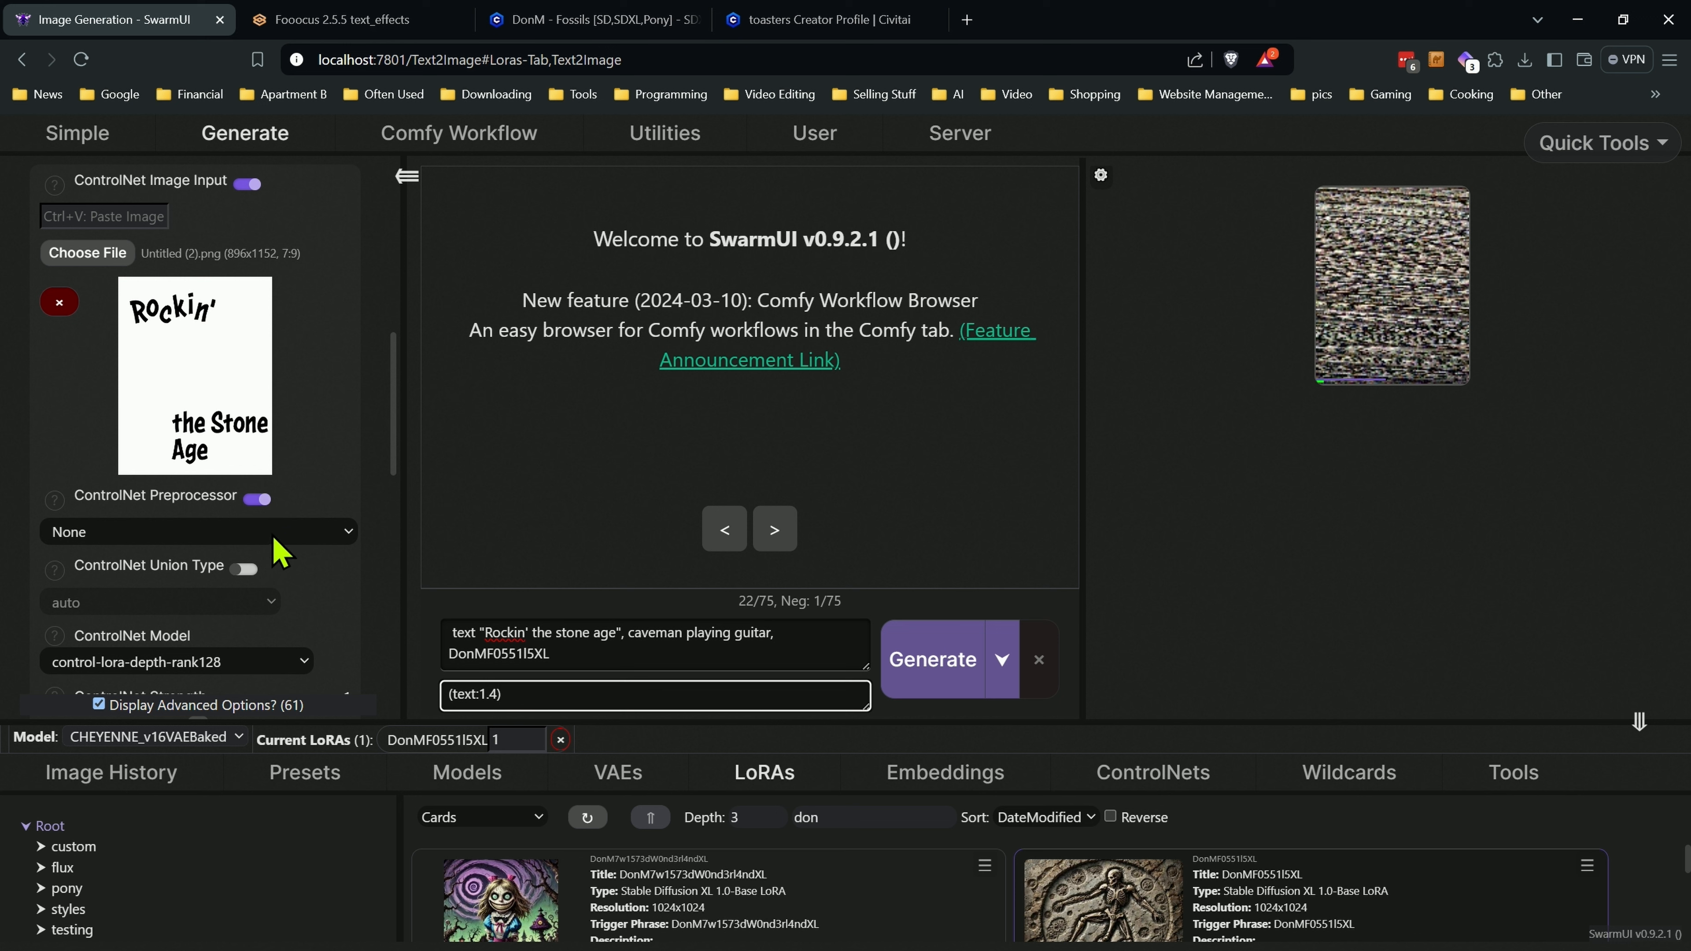
pyautogui.scroll(-3, 333, 453)
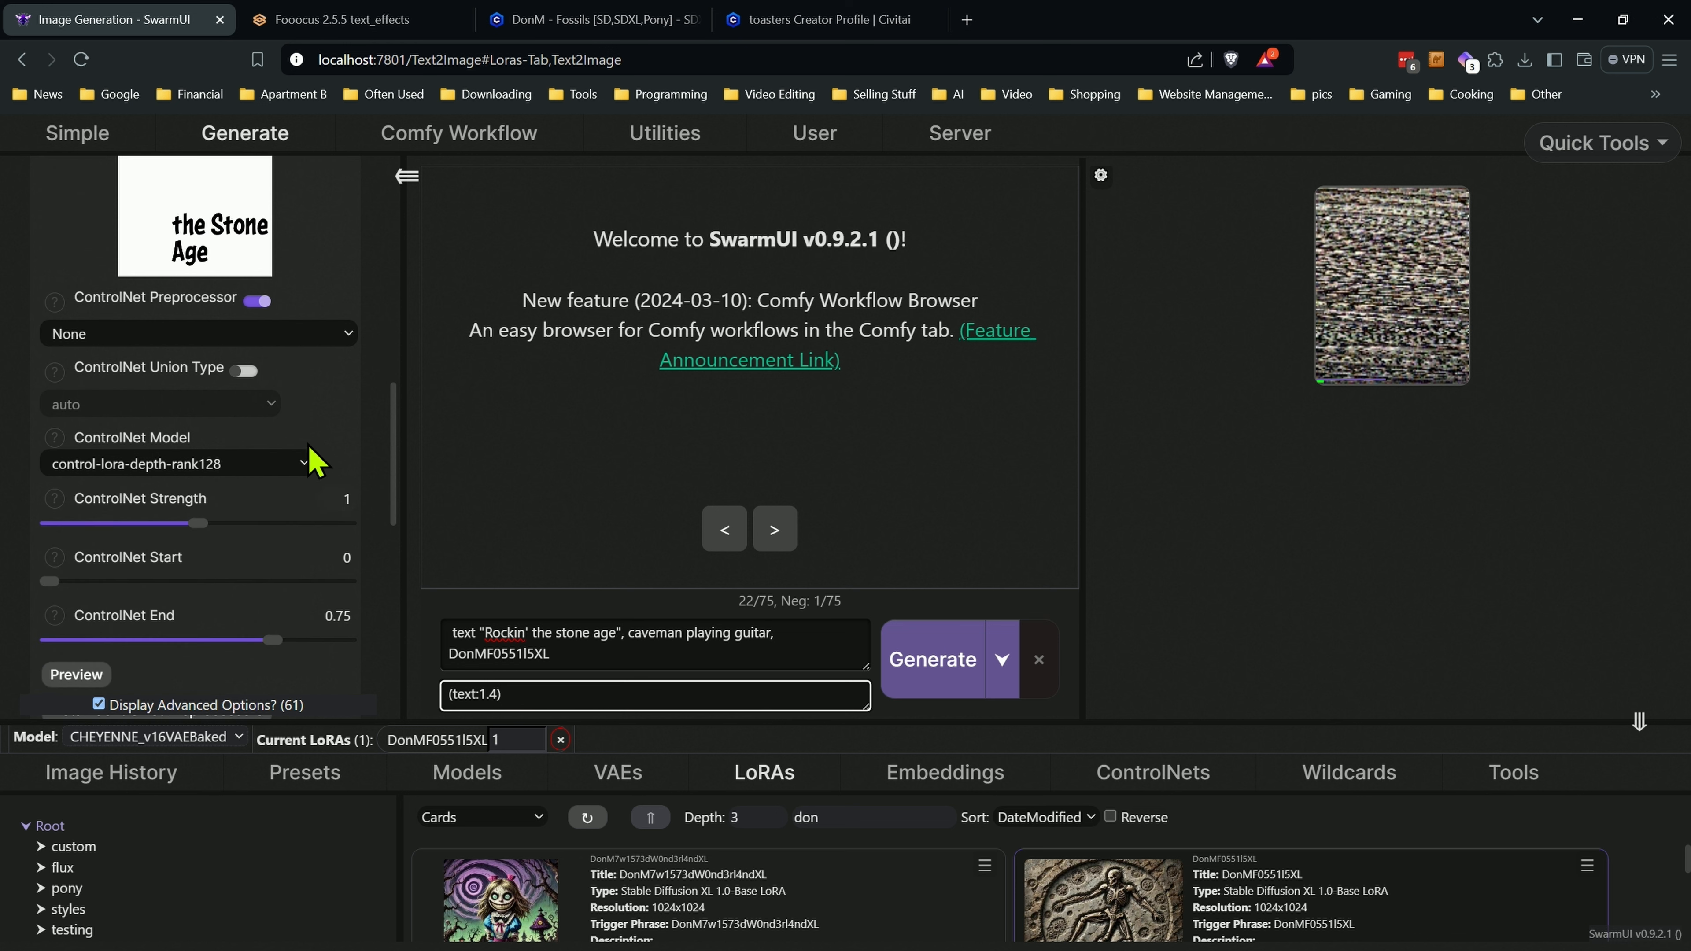
pyautogui.click(226, 469)
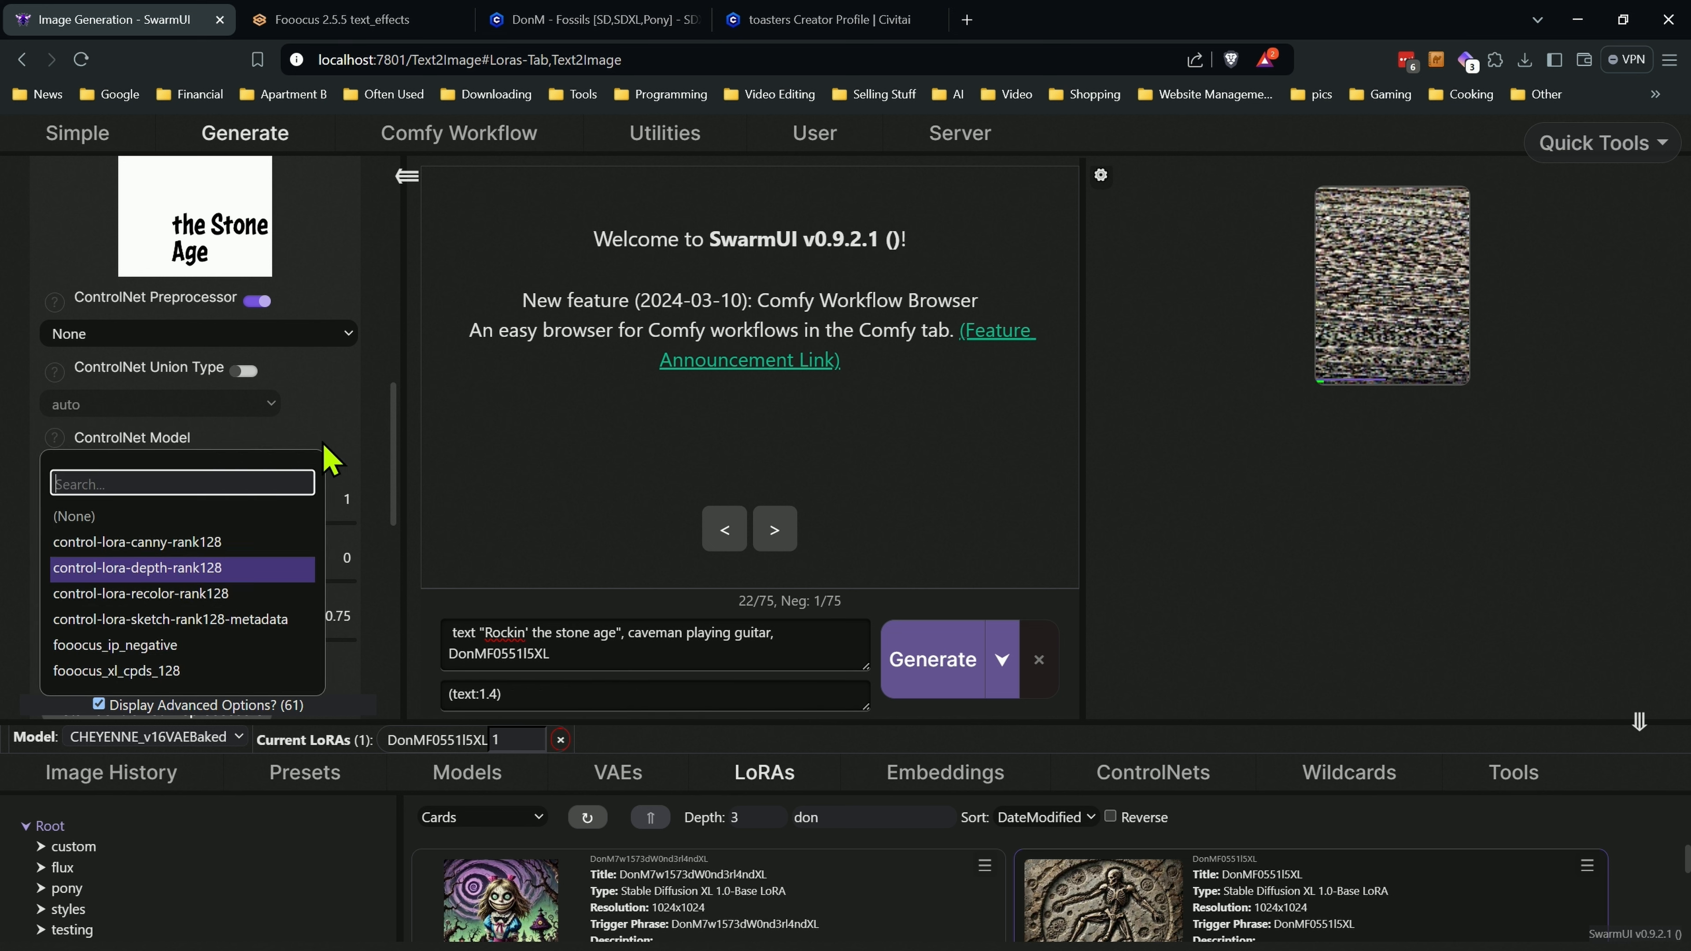
pyautogui.click(364, 417)
pyautogui.scroll(3, 326, 427)
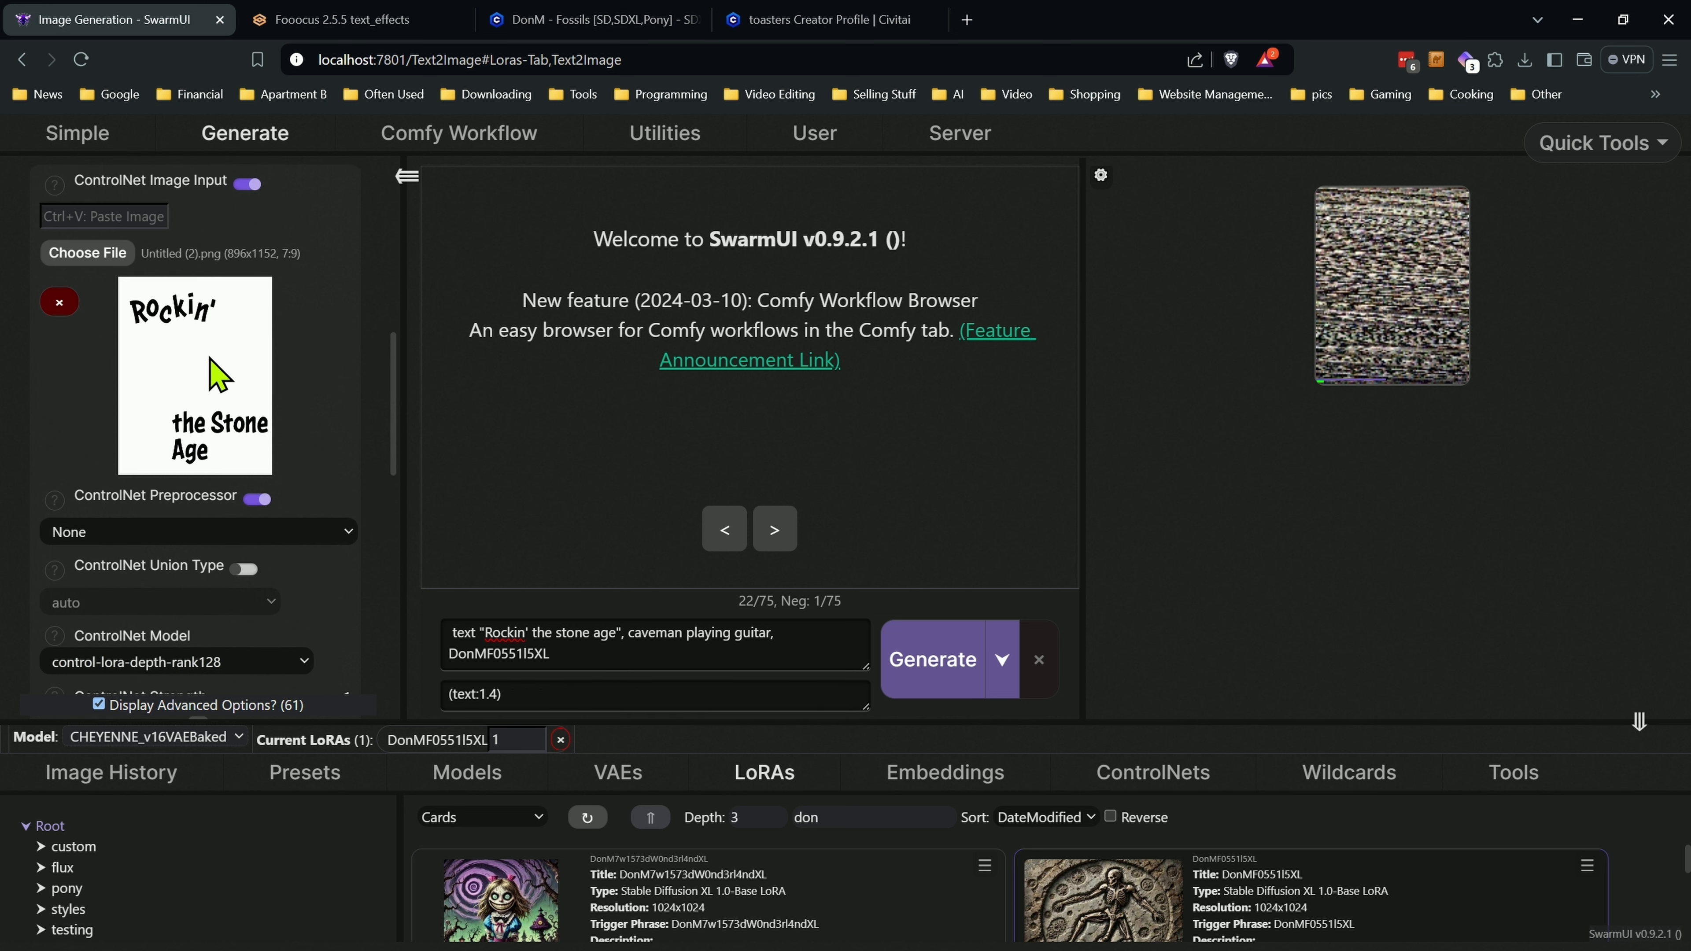
pyautogui.scroll(-2, 253, 339)
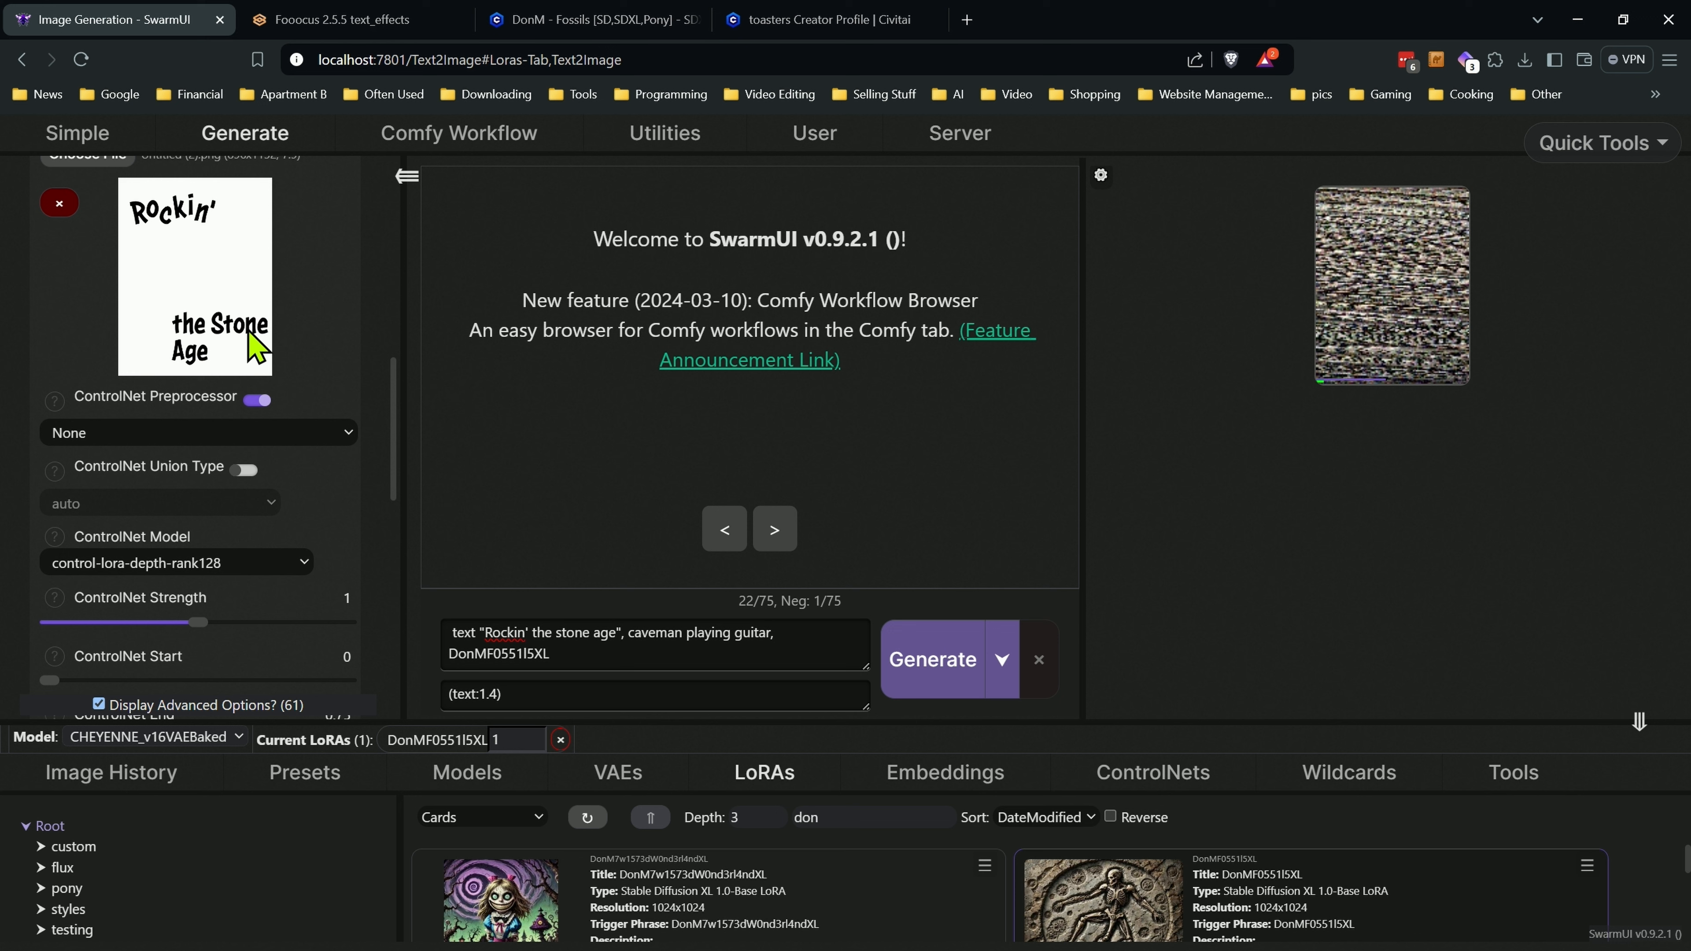
pyautogui.scroll(-3, 260, 353)
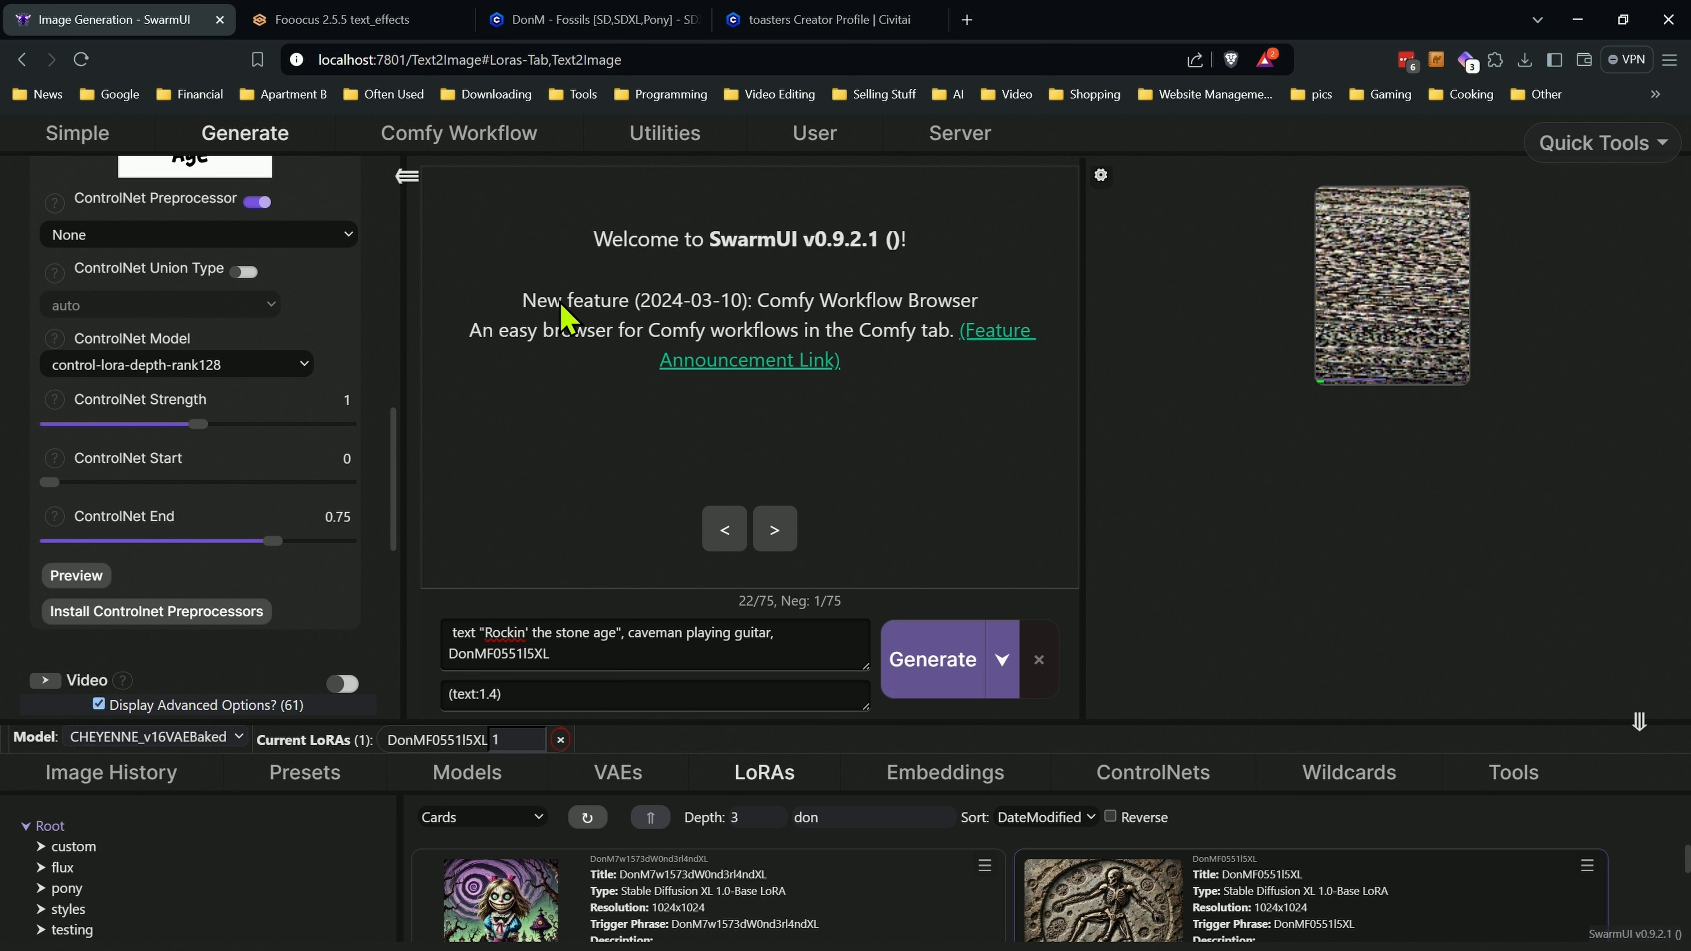
# Generate the fossil-style caveman image with the current ControlNet setup and set ControlNet End to 0.8.
pyautogui.click(934, 662)
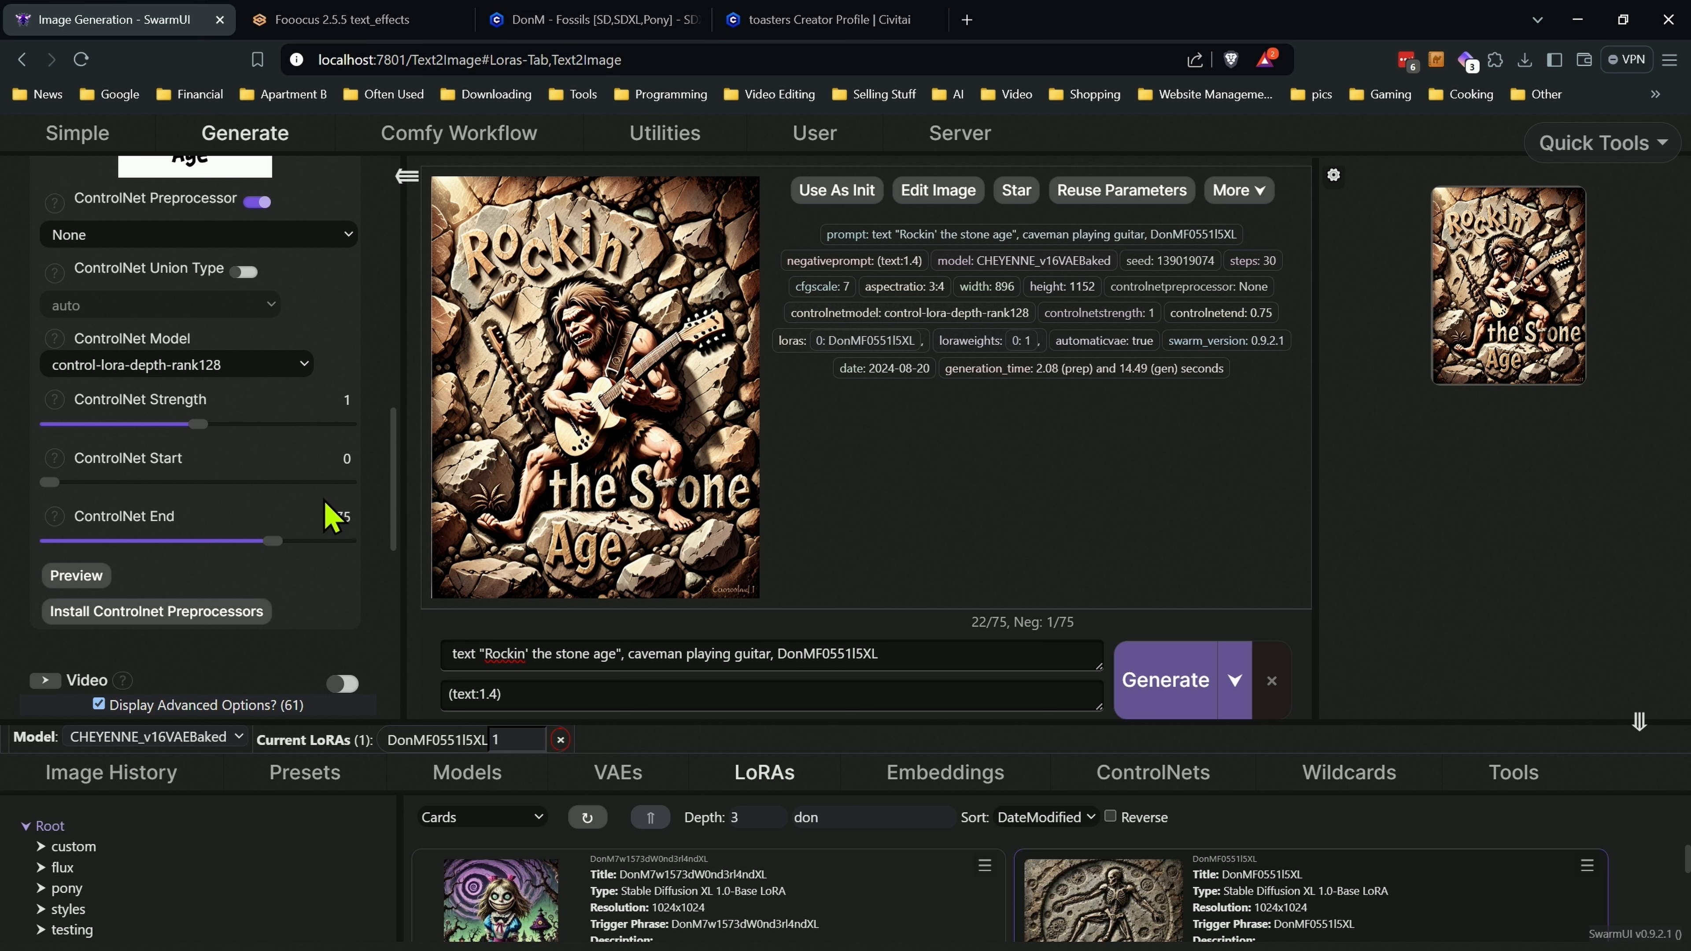
pyautogui.scroll(3, 286, 377)
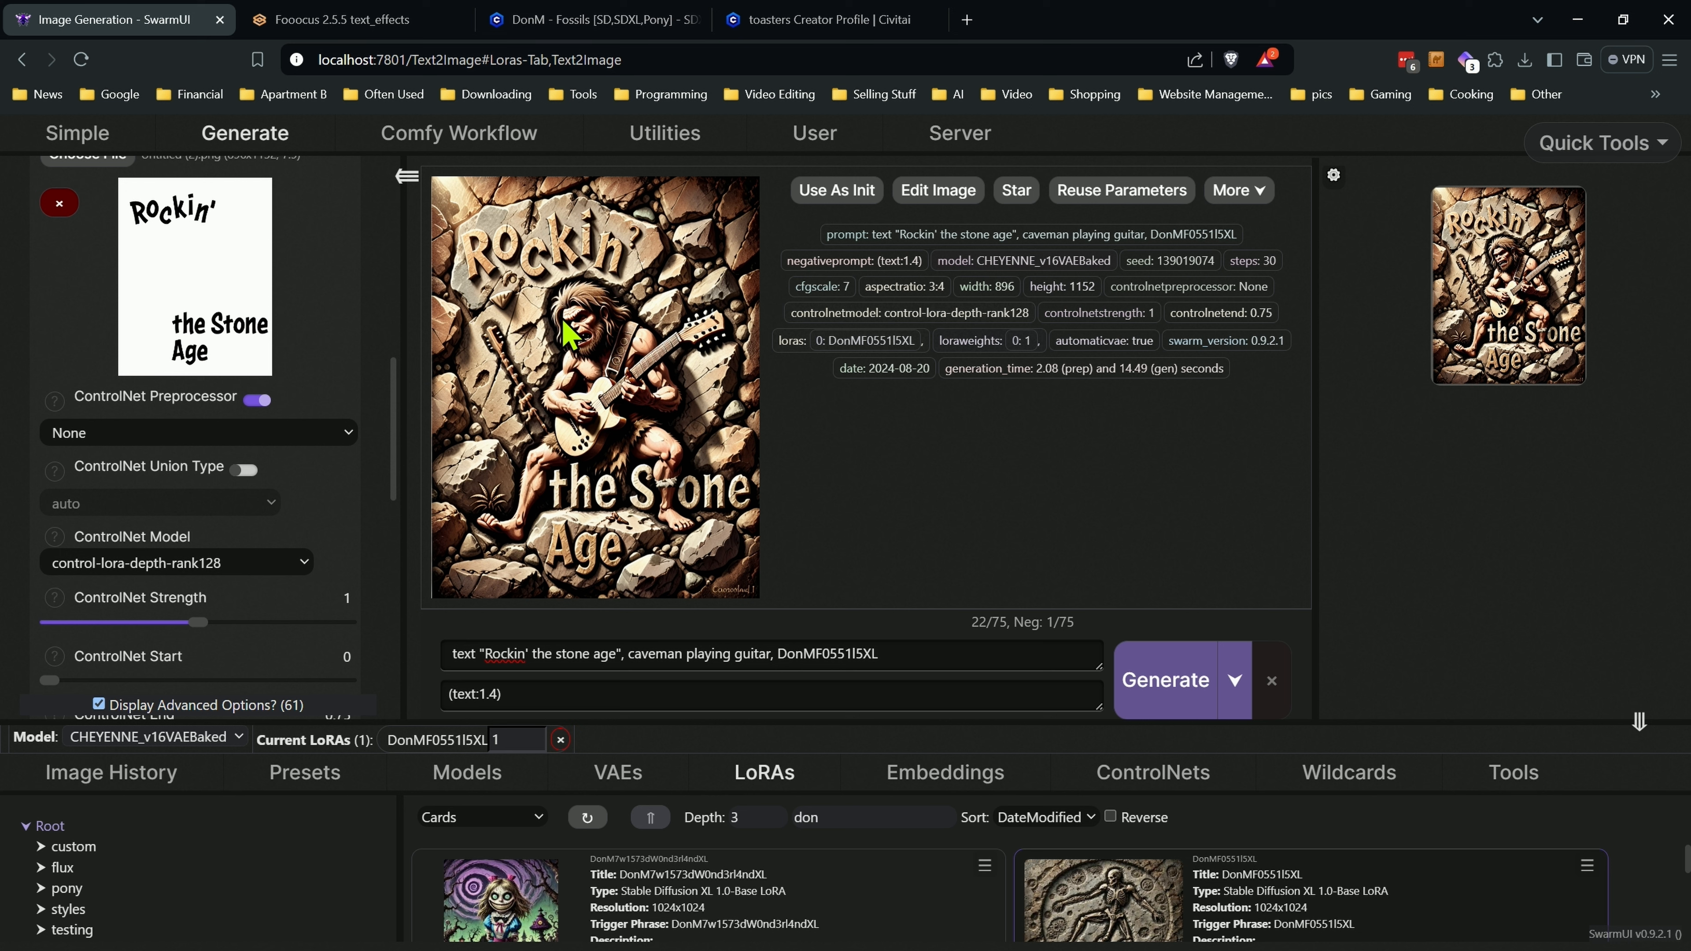
pyautogui.scroll(-1, 272, 666)
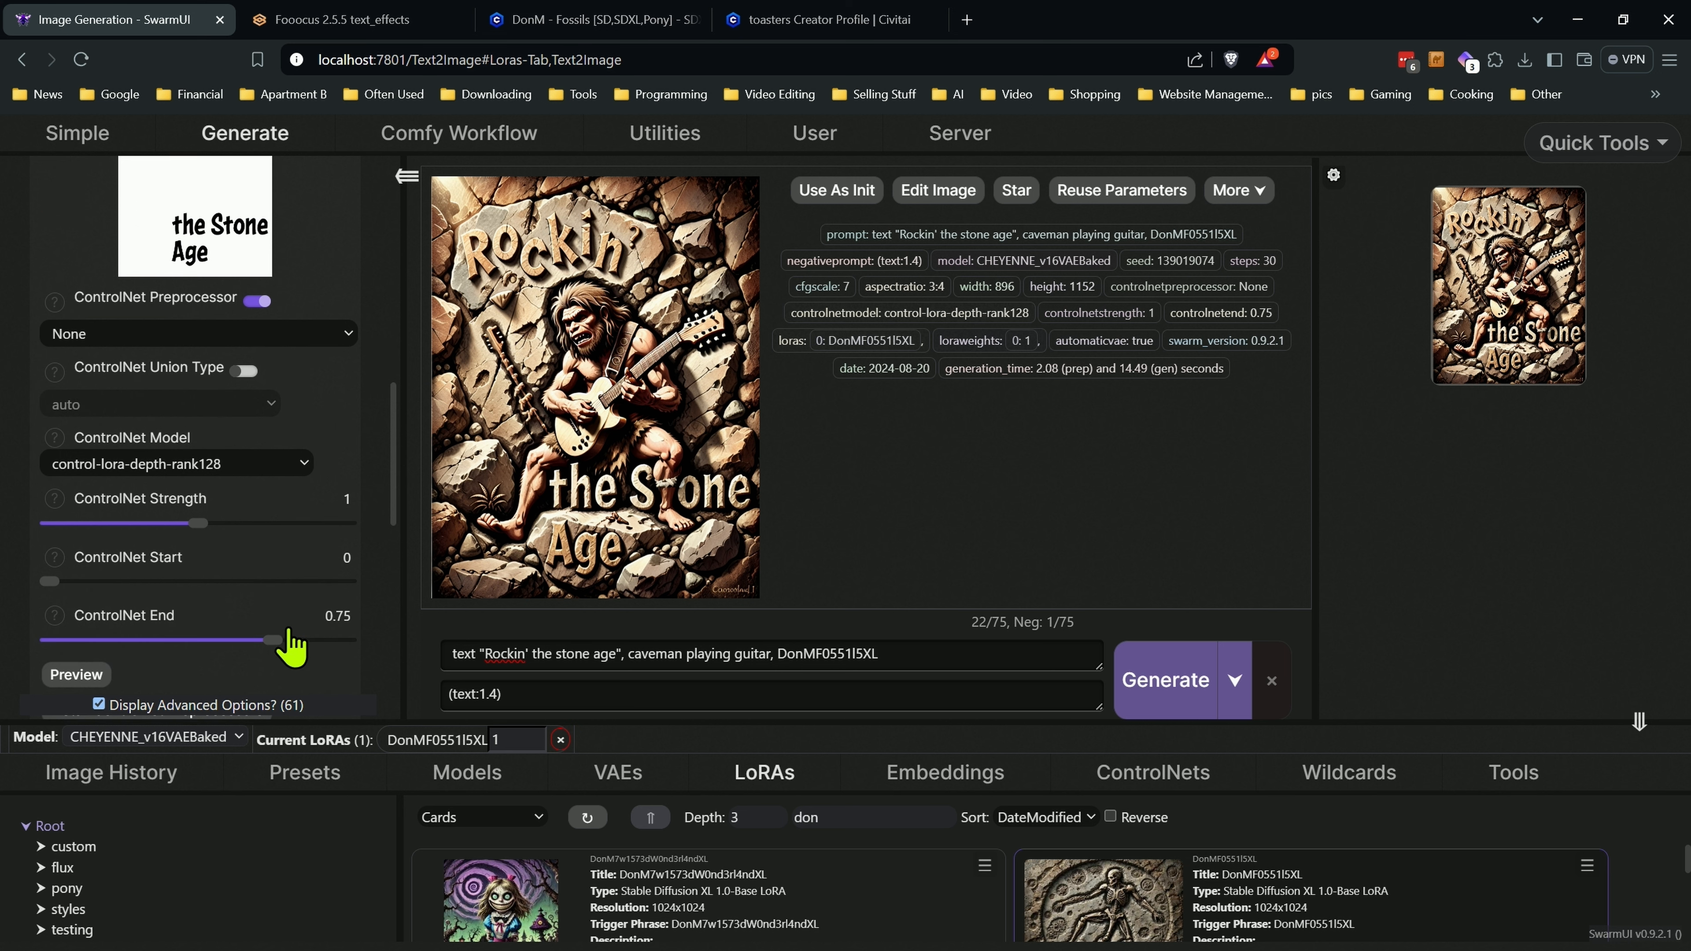
pyautogui.moveTo(280, 641); pyautogui.dragTo(289, 640)
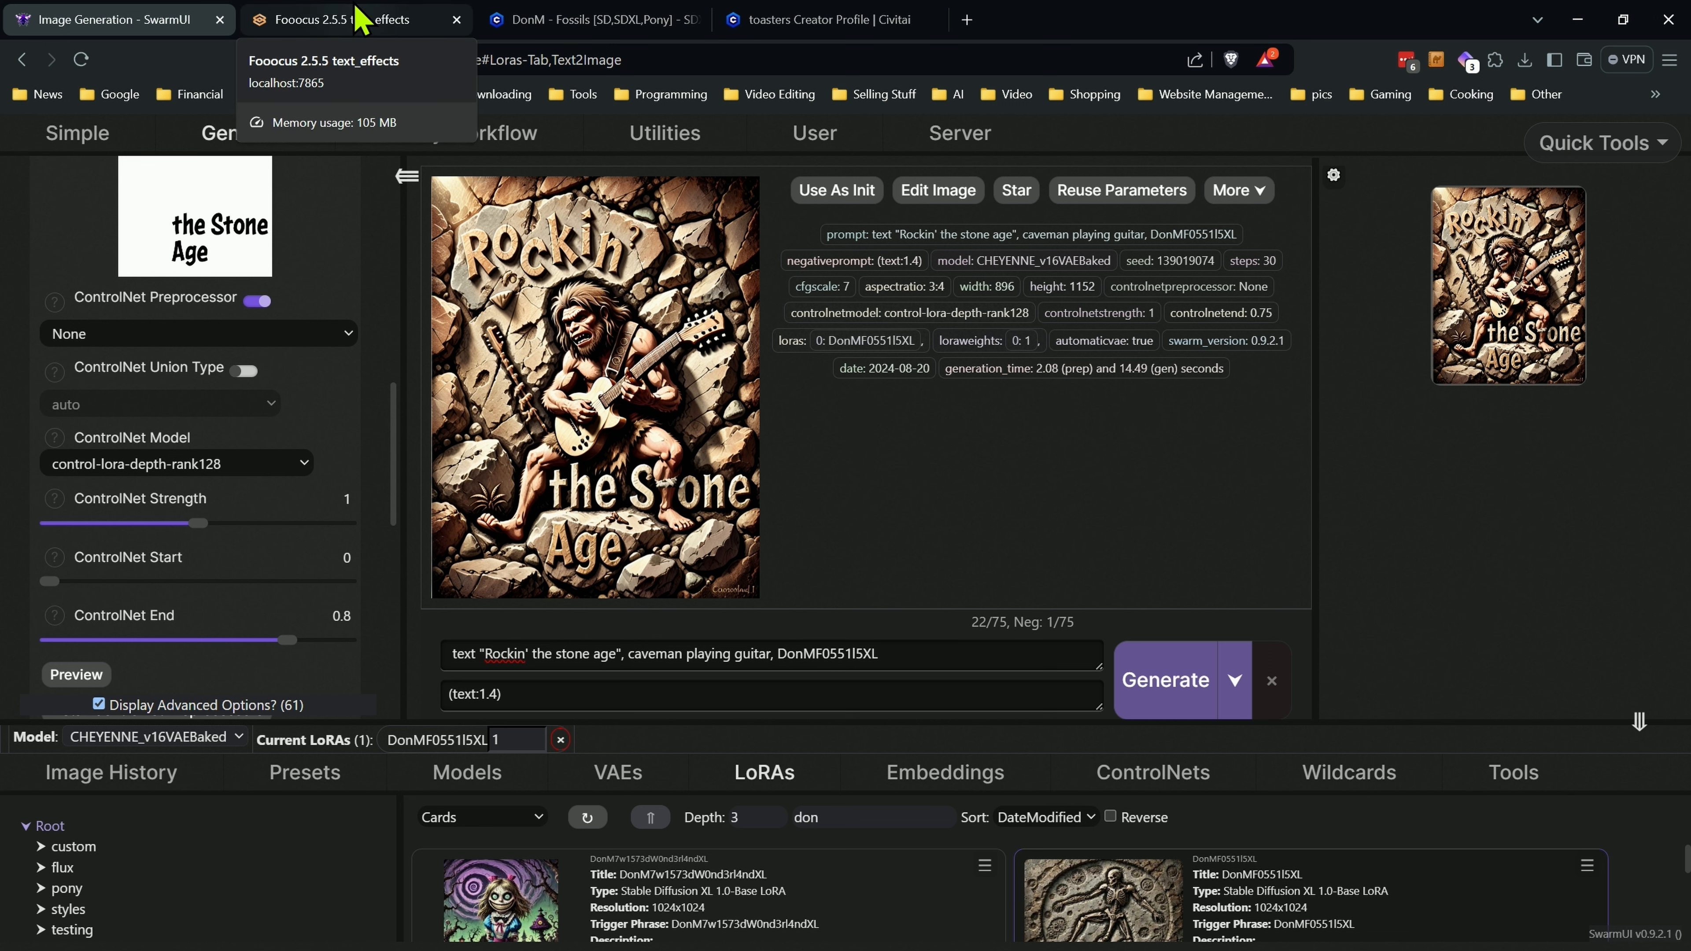
# Switch to Fooocus, set the image number to 10 and generate the batch from the current prompt.
pyautogui.click(360, 19)
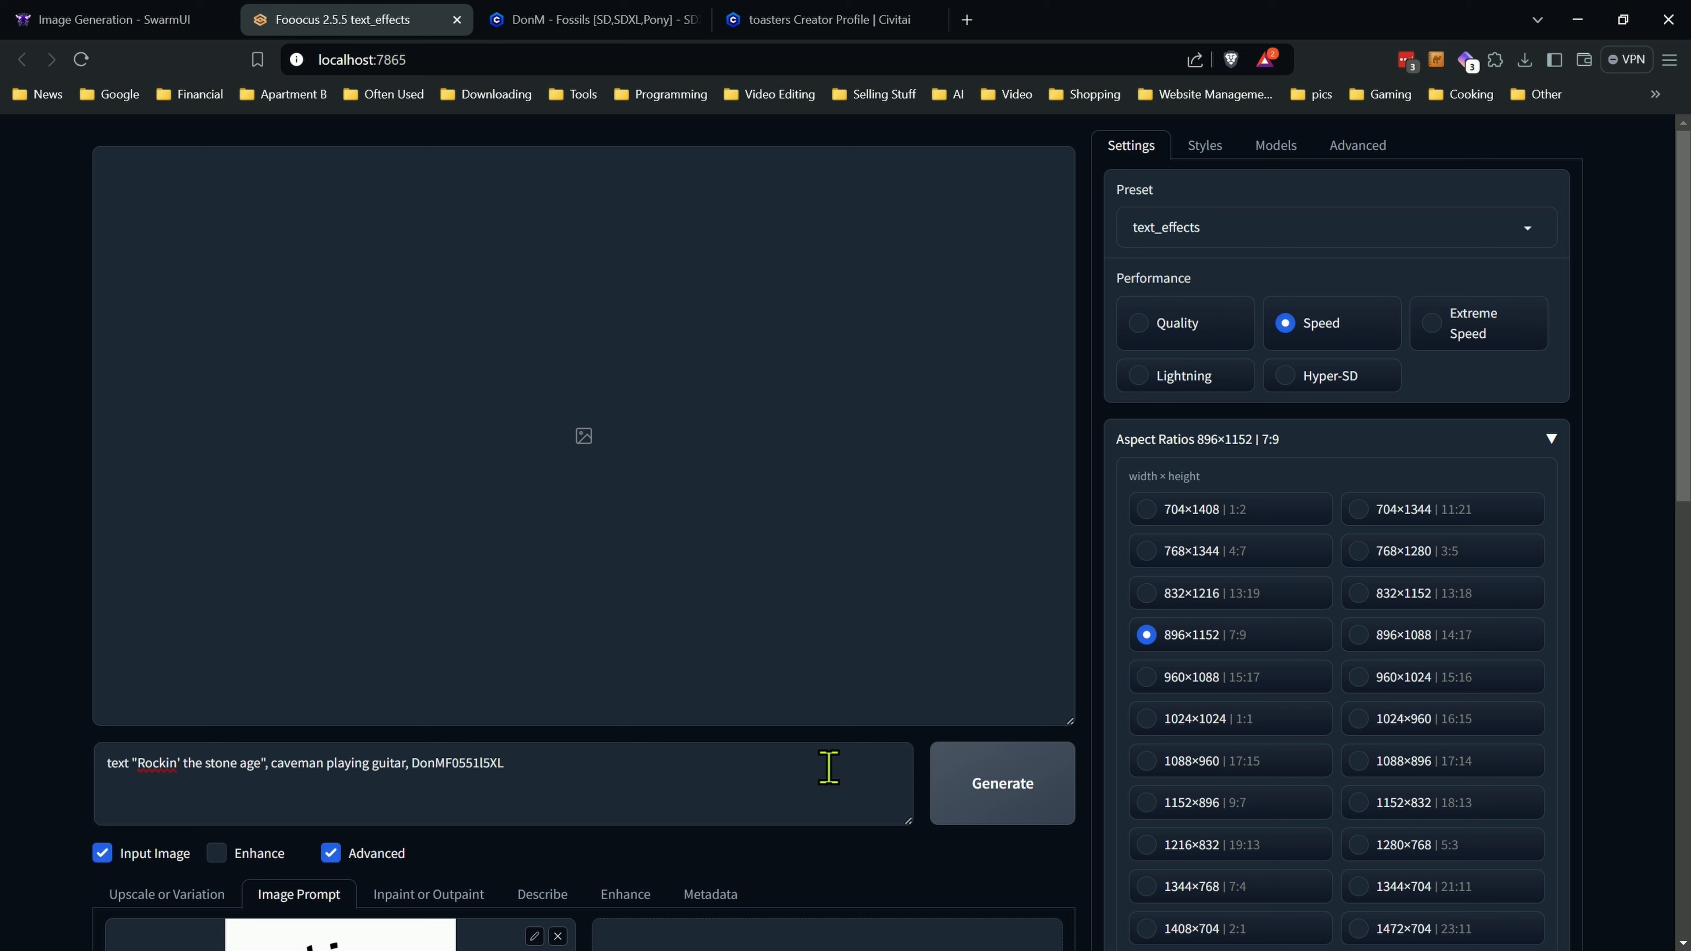
pyautogui.click(1551, 440)
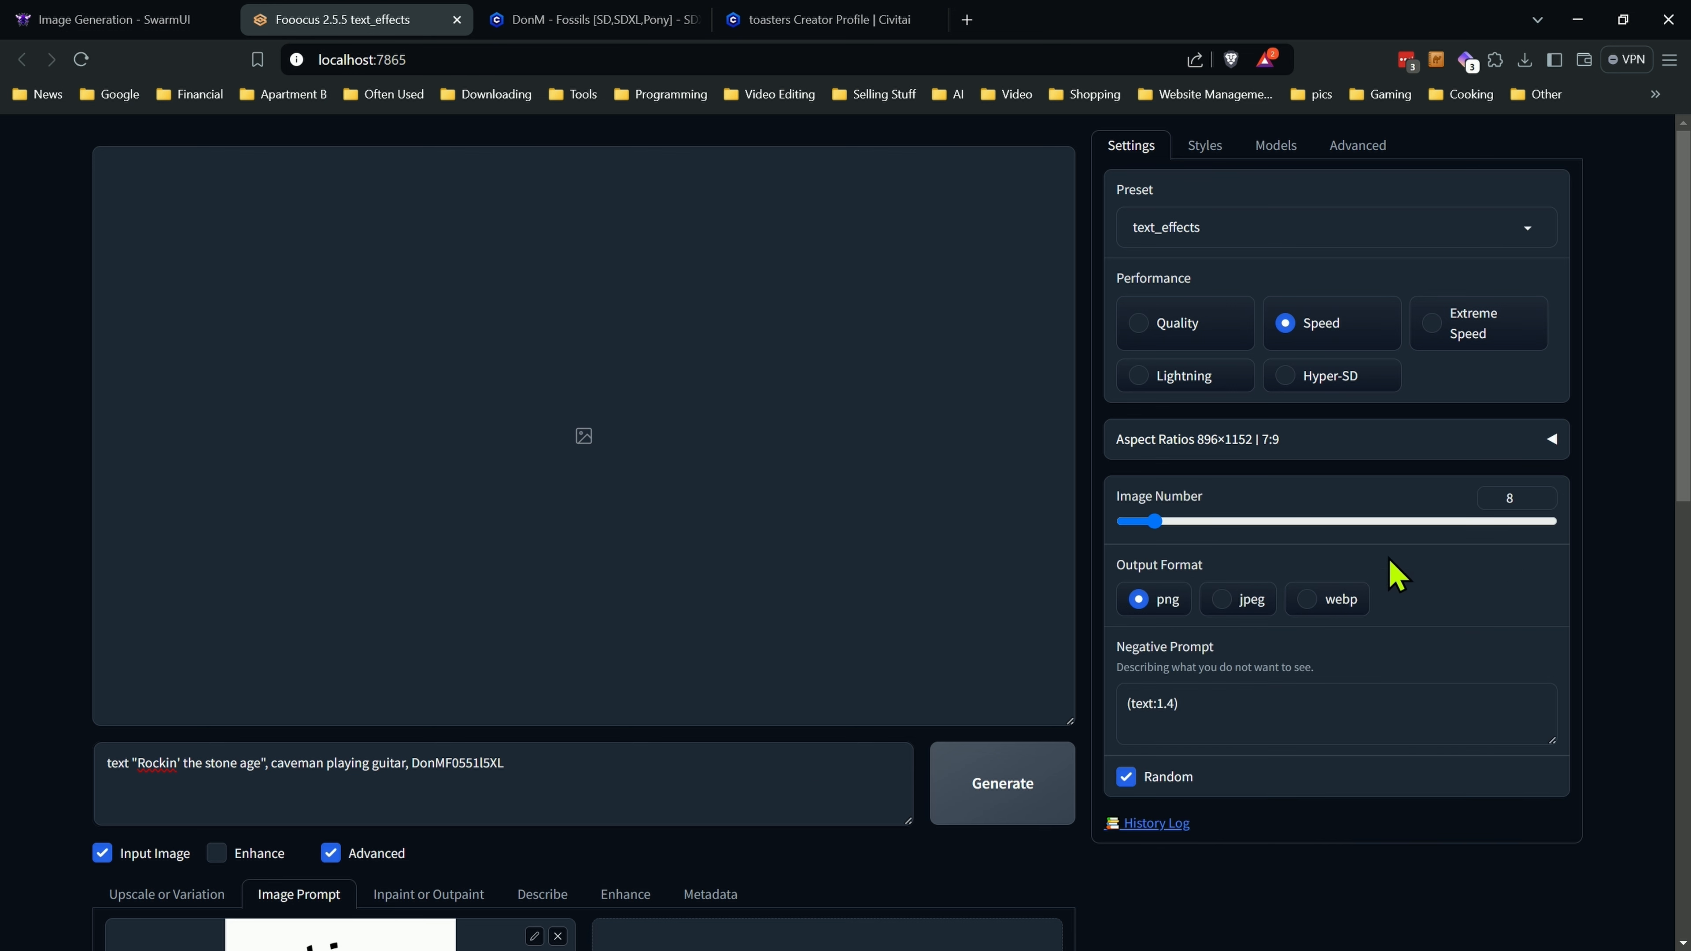
pyautogui.click(1163, 523)
pyautogui.scroll(-3, 30, 432)
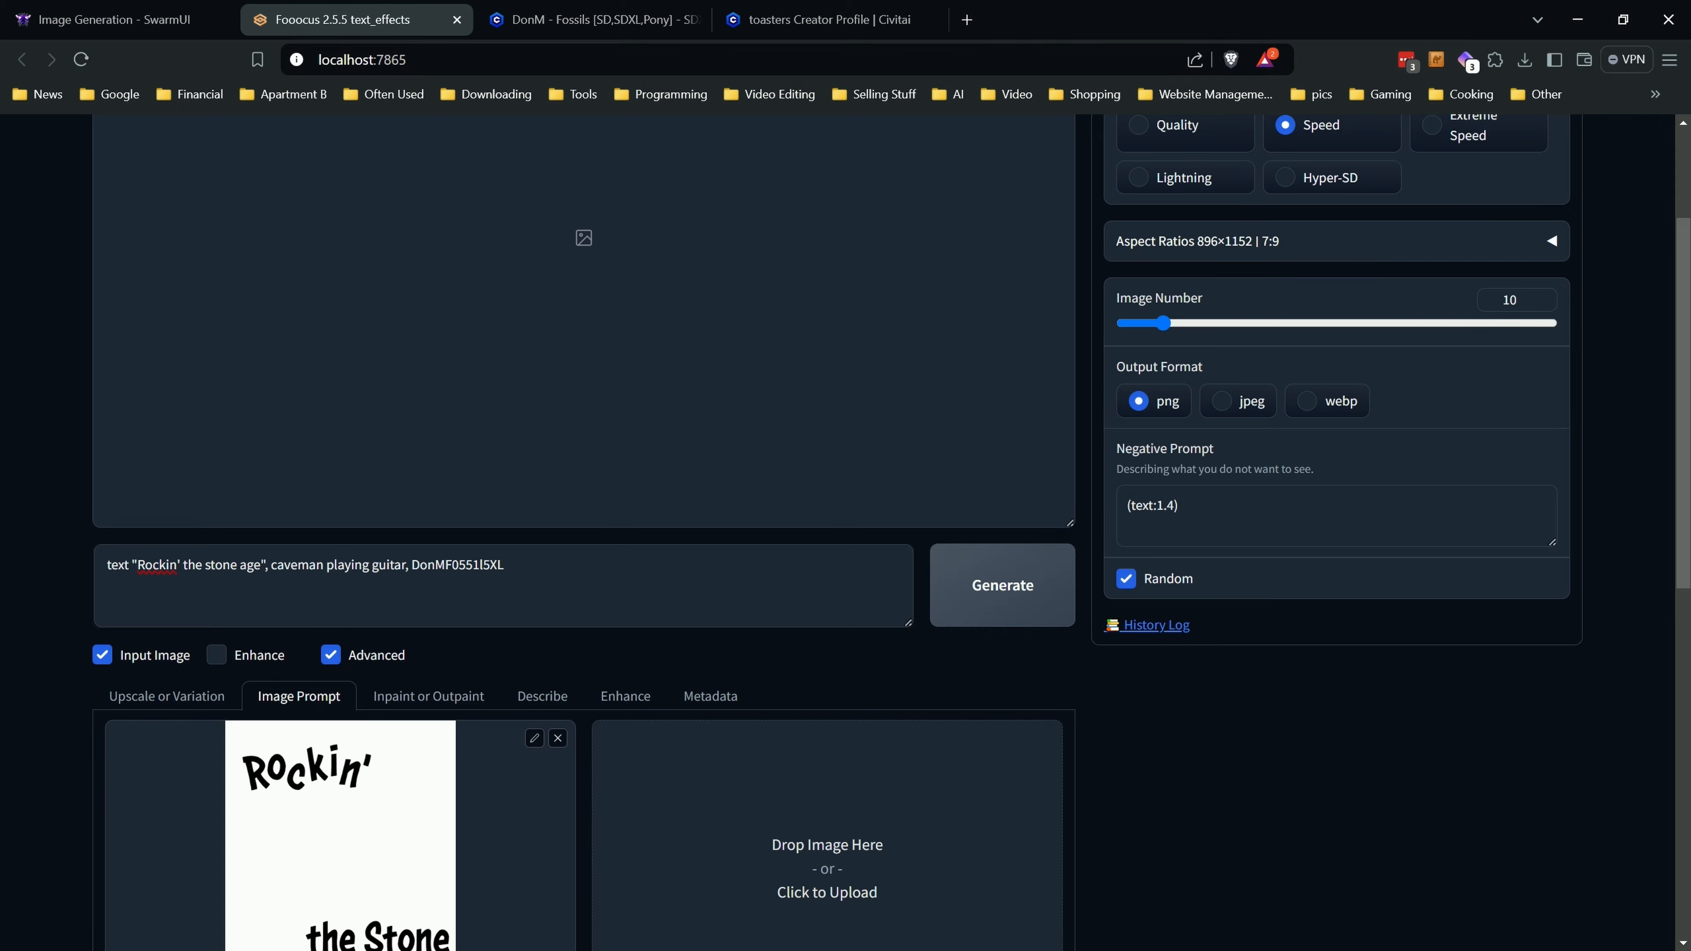
pyautogui.scroll(3, 865, 493)
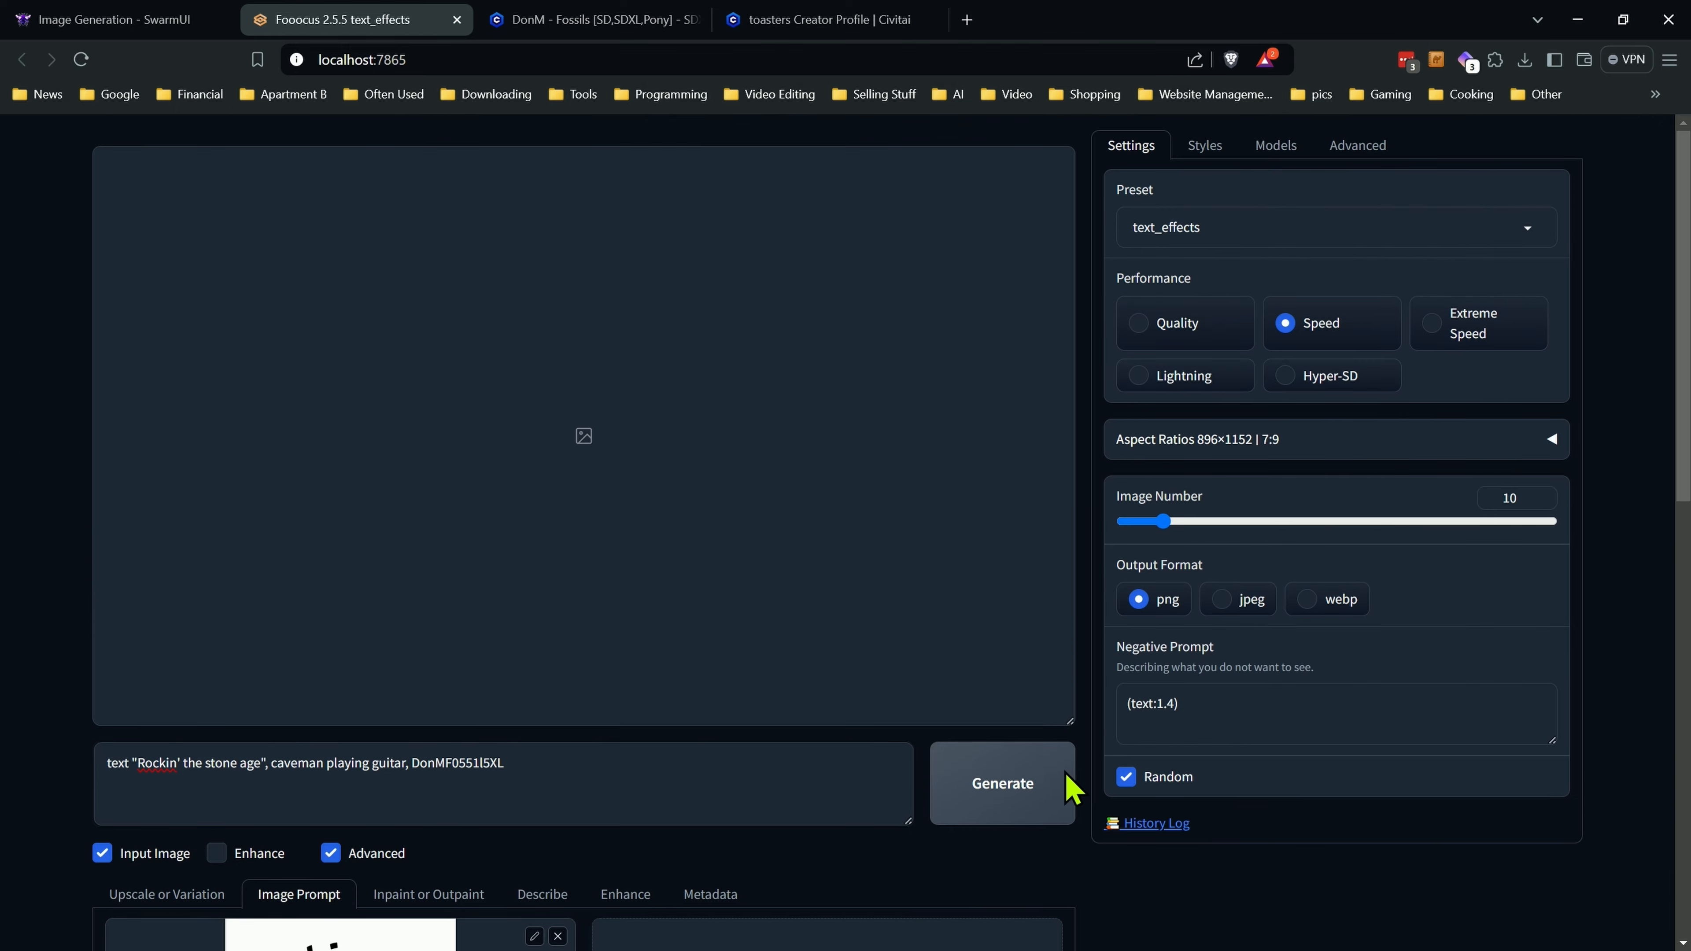
pyautogui.click(1011, 802)
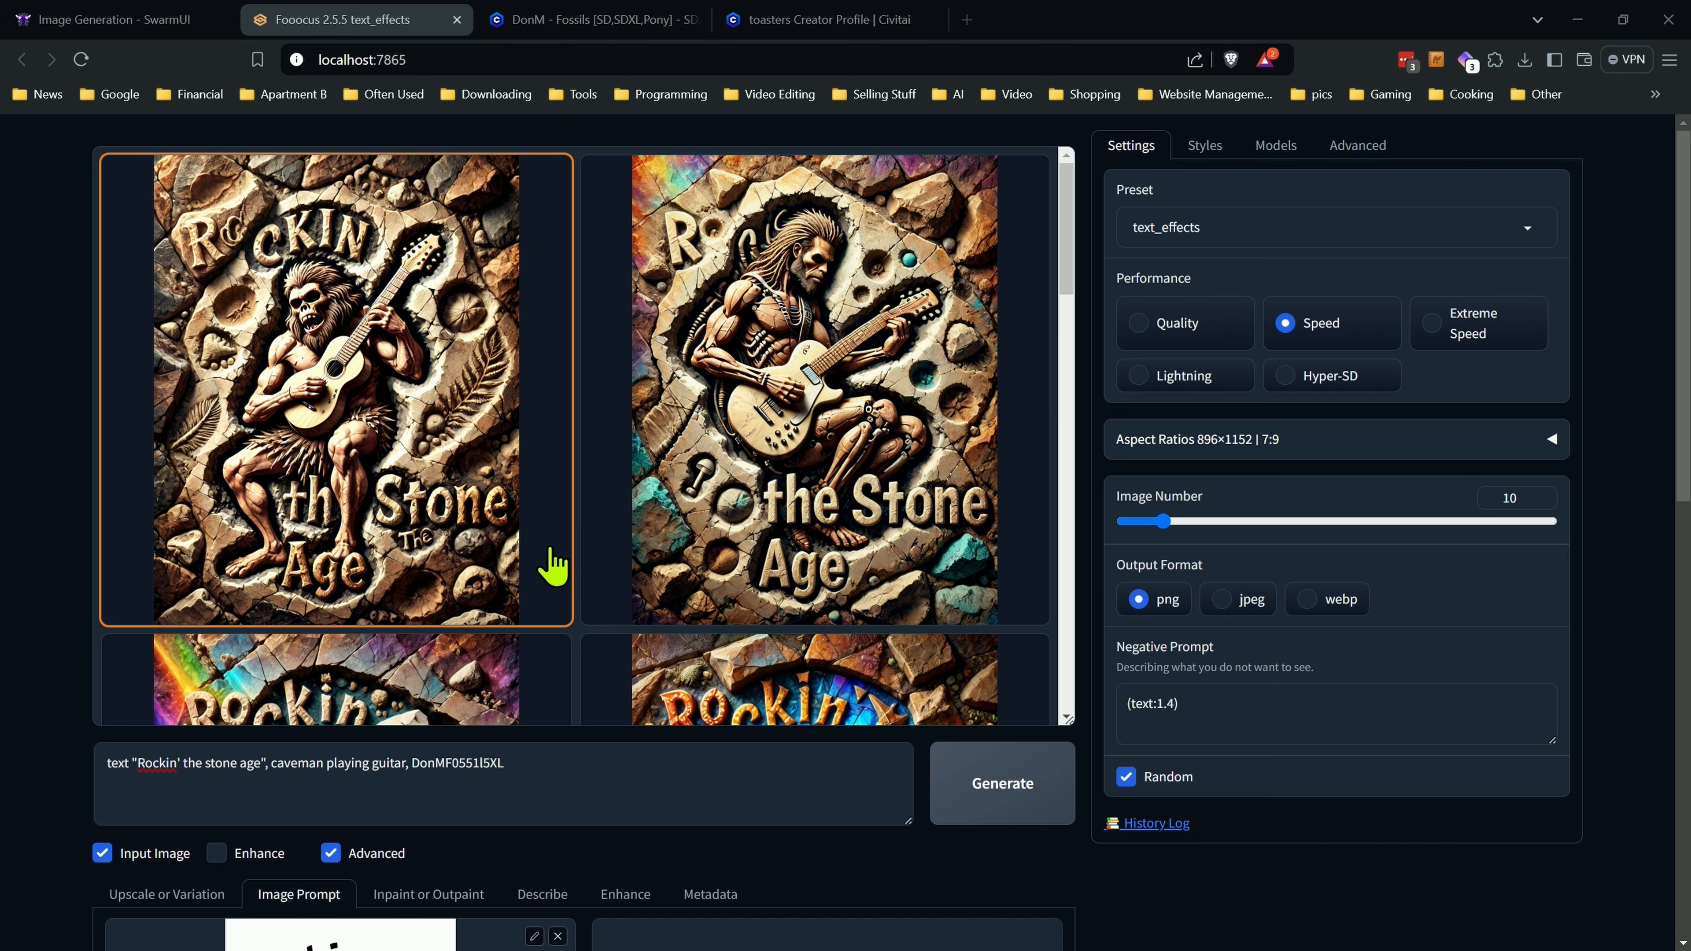
# Look through the generated batch and inspect the image of the shouting caveman with the sun at full size.
pyautogui.scroll(-5, 1042, 308)
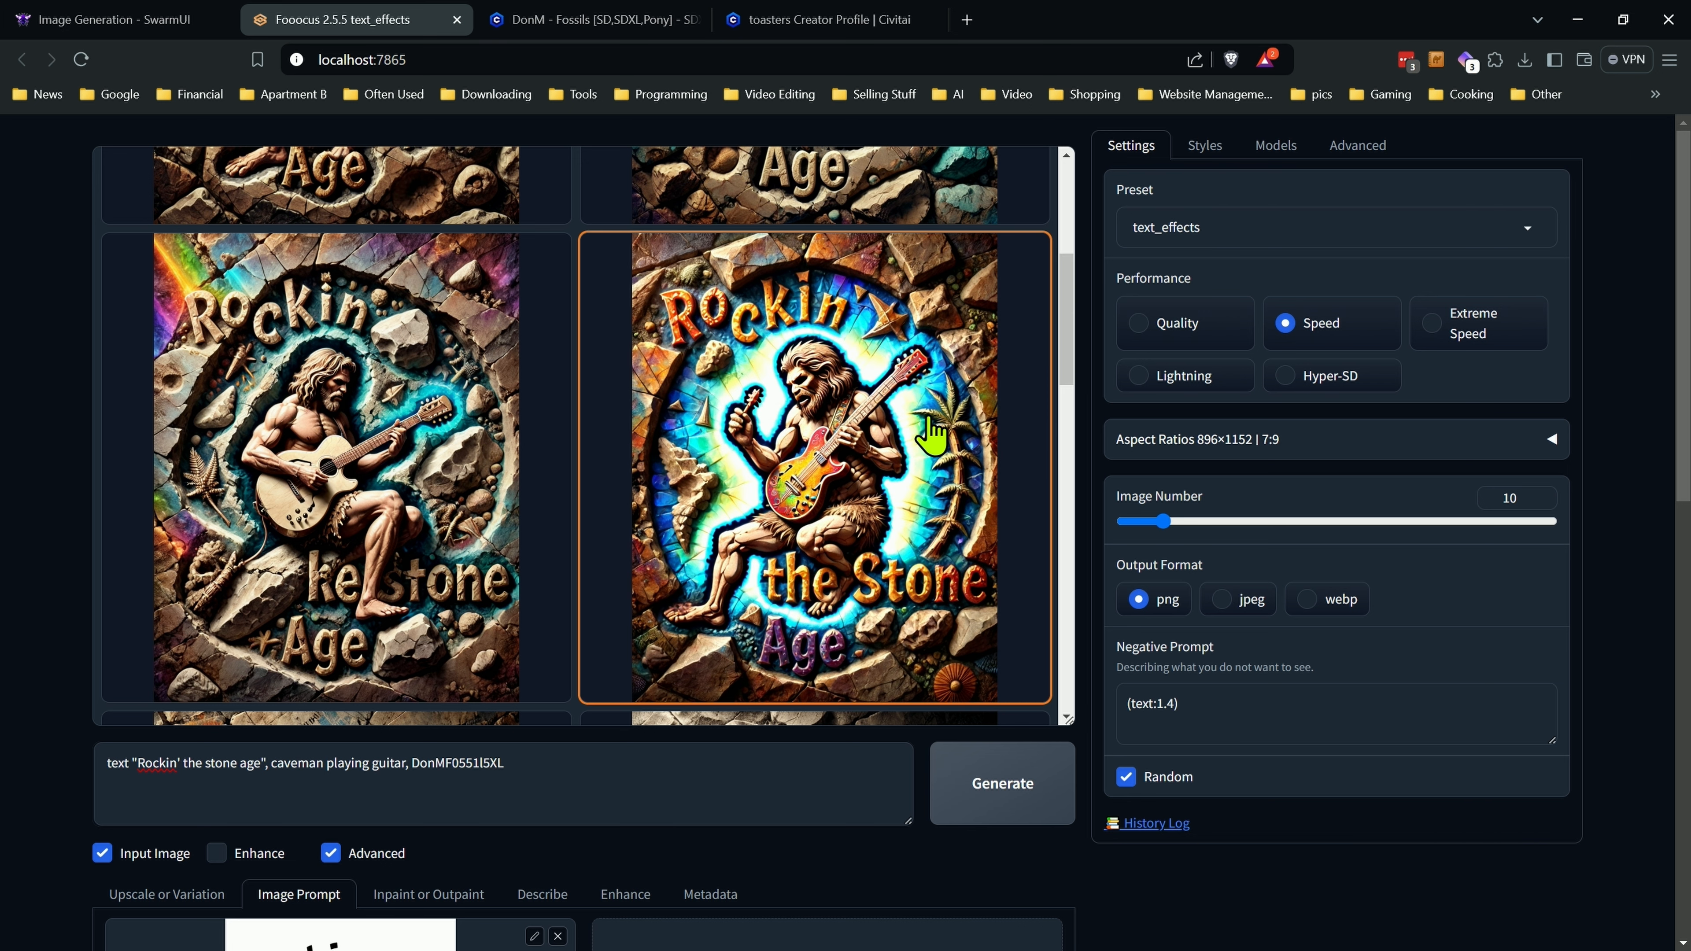
pyautogui.moveTo(1065, 297); pyautogui.dragTo(1055, 403)
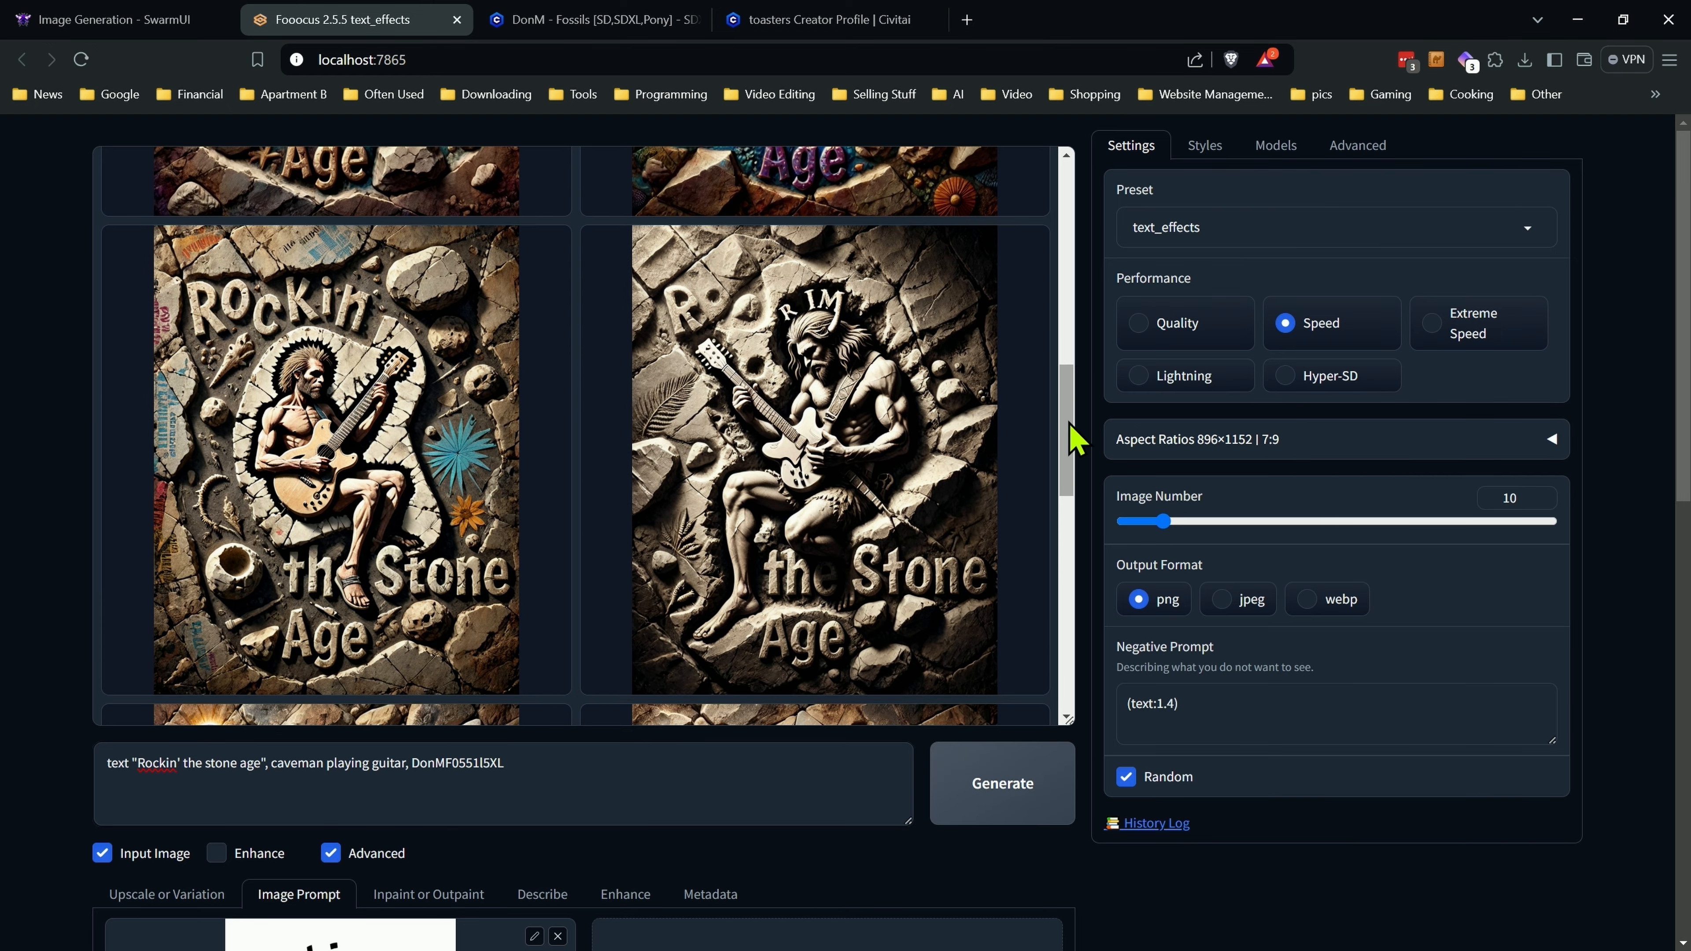
pyautogui.moveTo(1076, 434); pyautogui.dragTo(1051, 565)
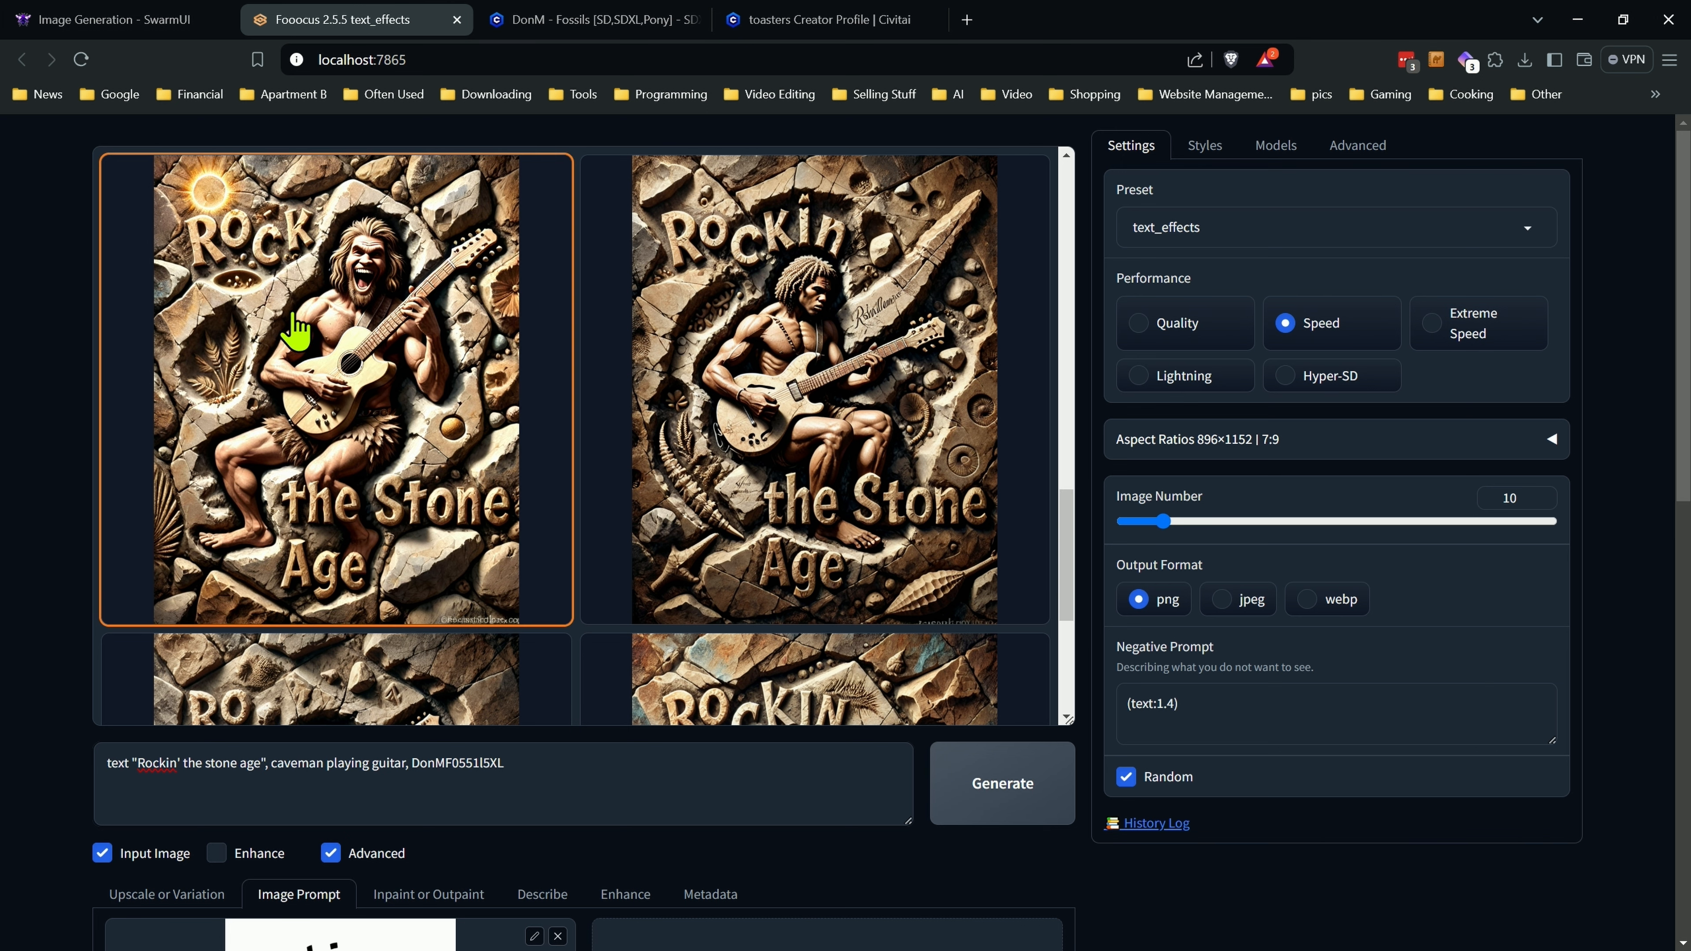
pyautogui.click(296, 331)
pyautogui.click(571, 394)
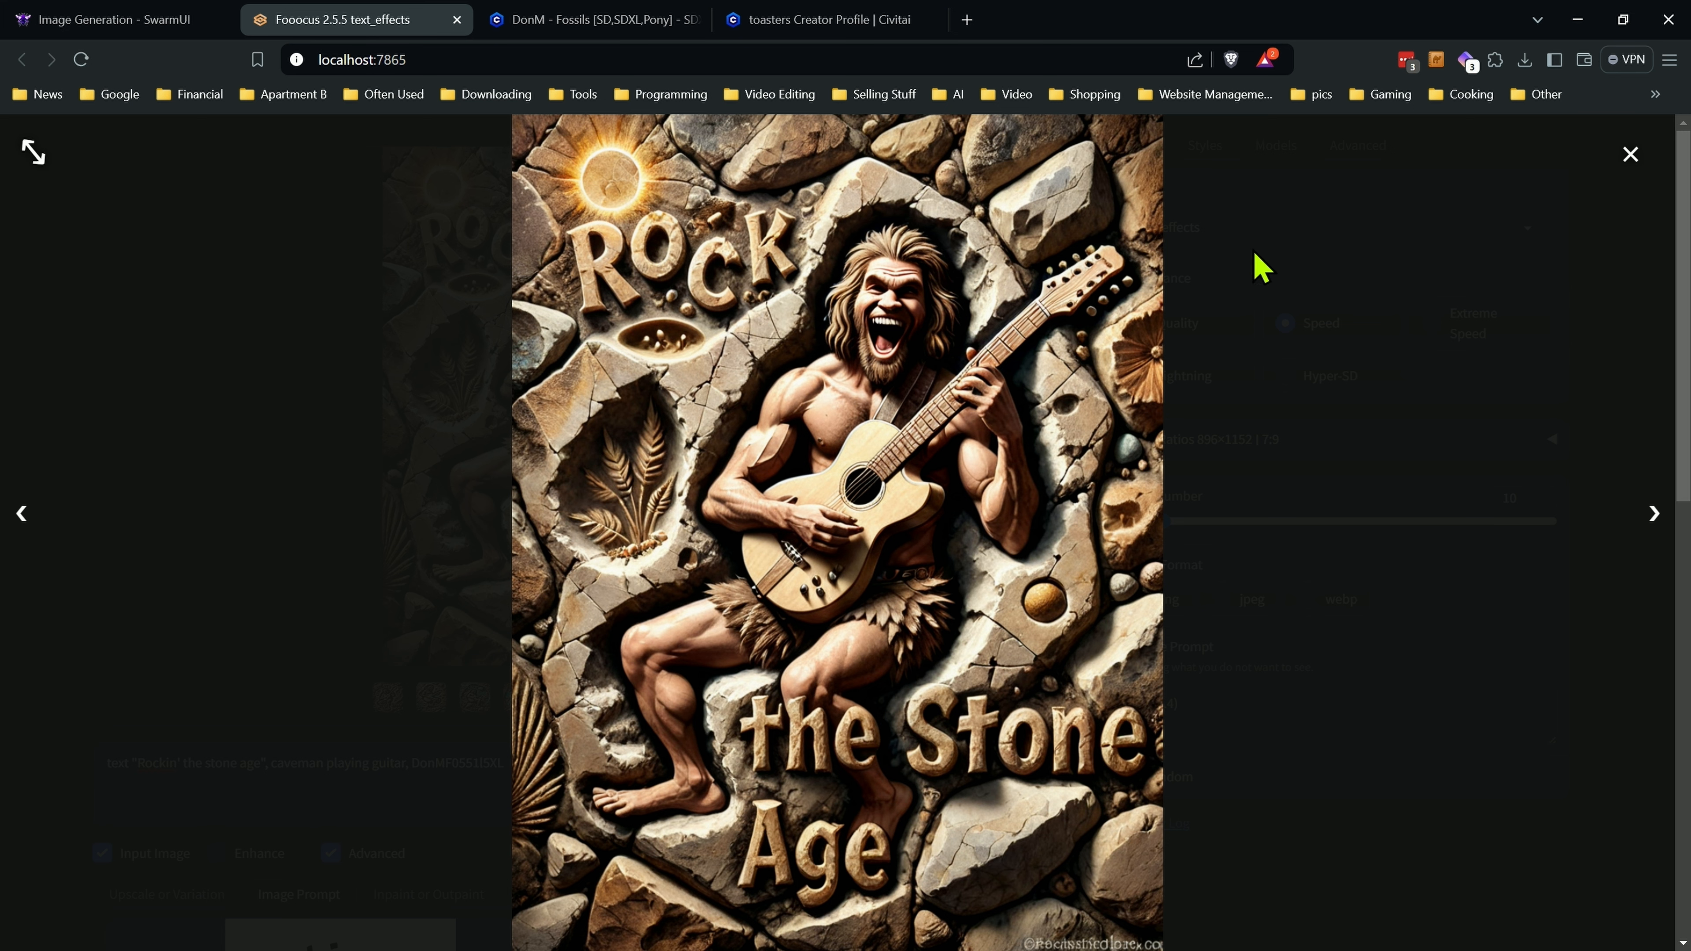
pyautogui.click(1628, 155)
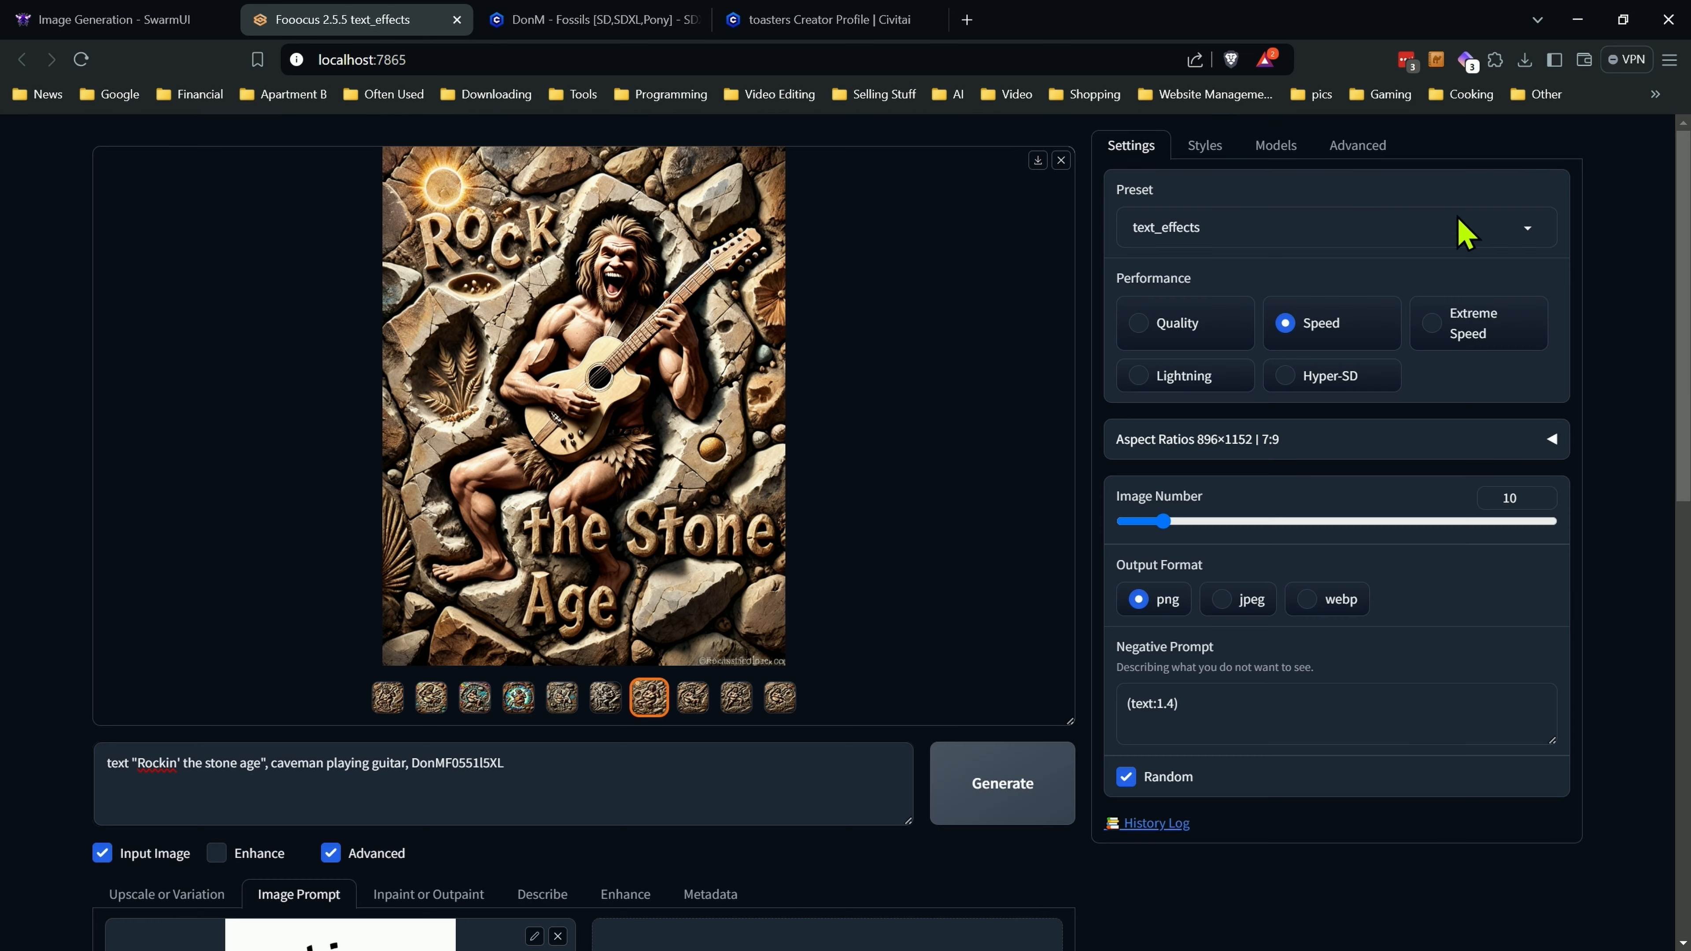
# Compare the last three images of the batch, inspecting the one with the dreadlocked guitarist at full size.
pyautogui.click(690, 705)
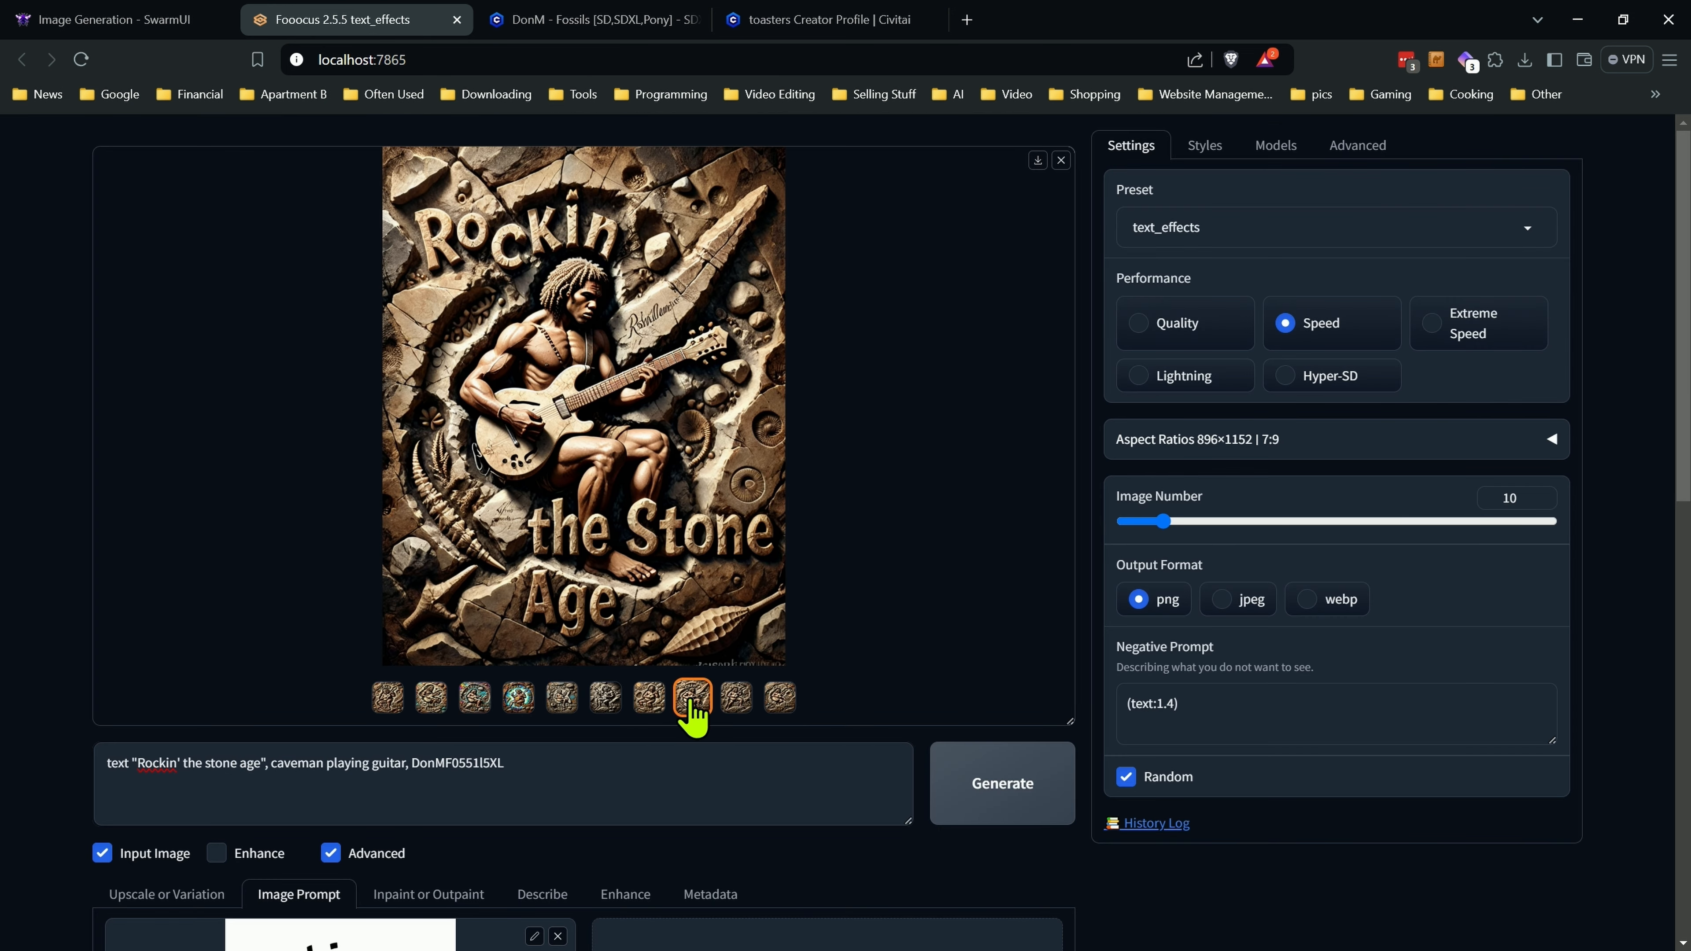
pyautogui.click(743, 704)
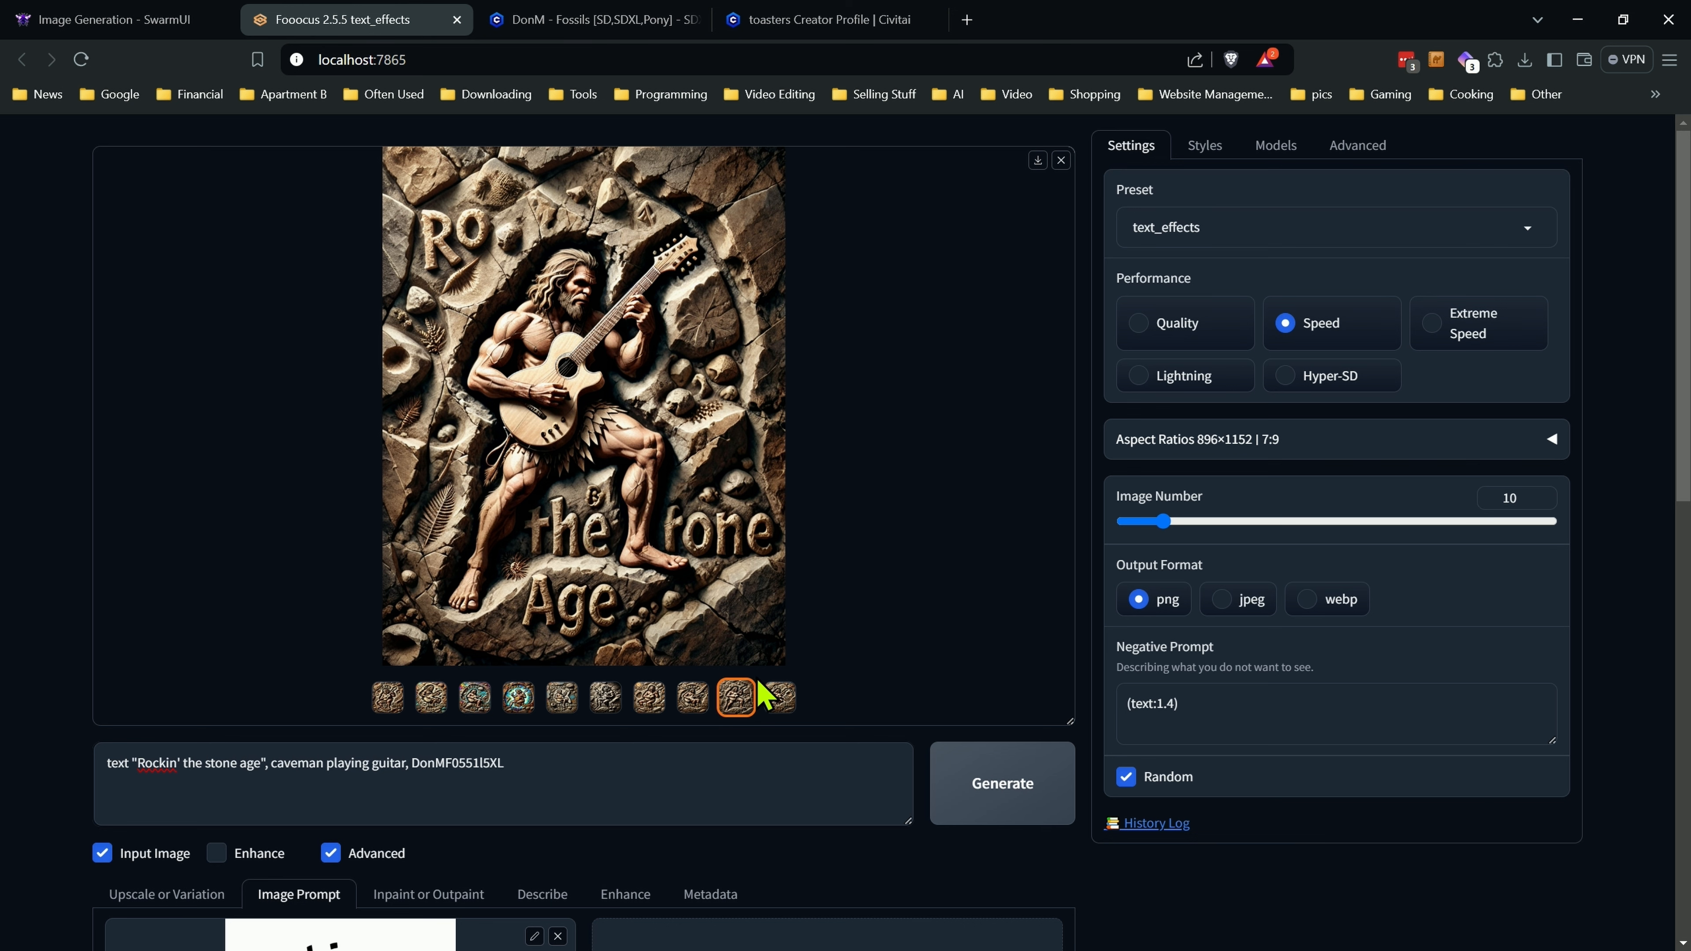
pyautogui.click(695, 704)
pyautogui.click(672, 409)
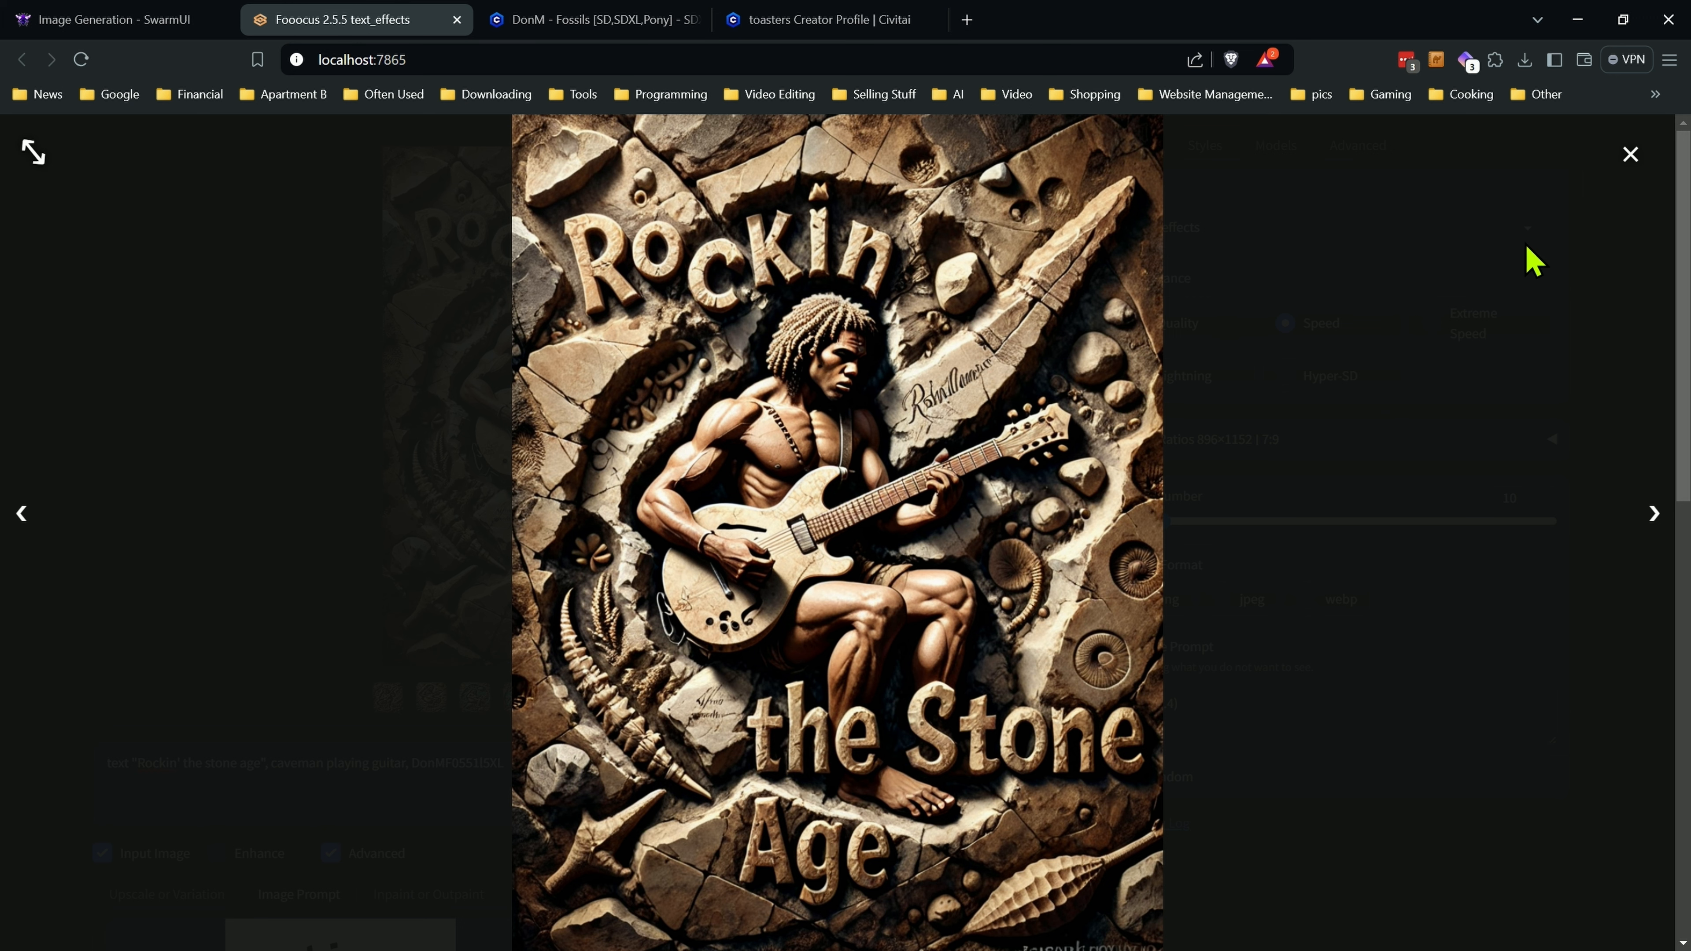
pyautogui.click(1630, 157)
pyautogui.click(738, 703)
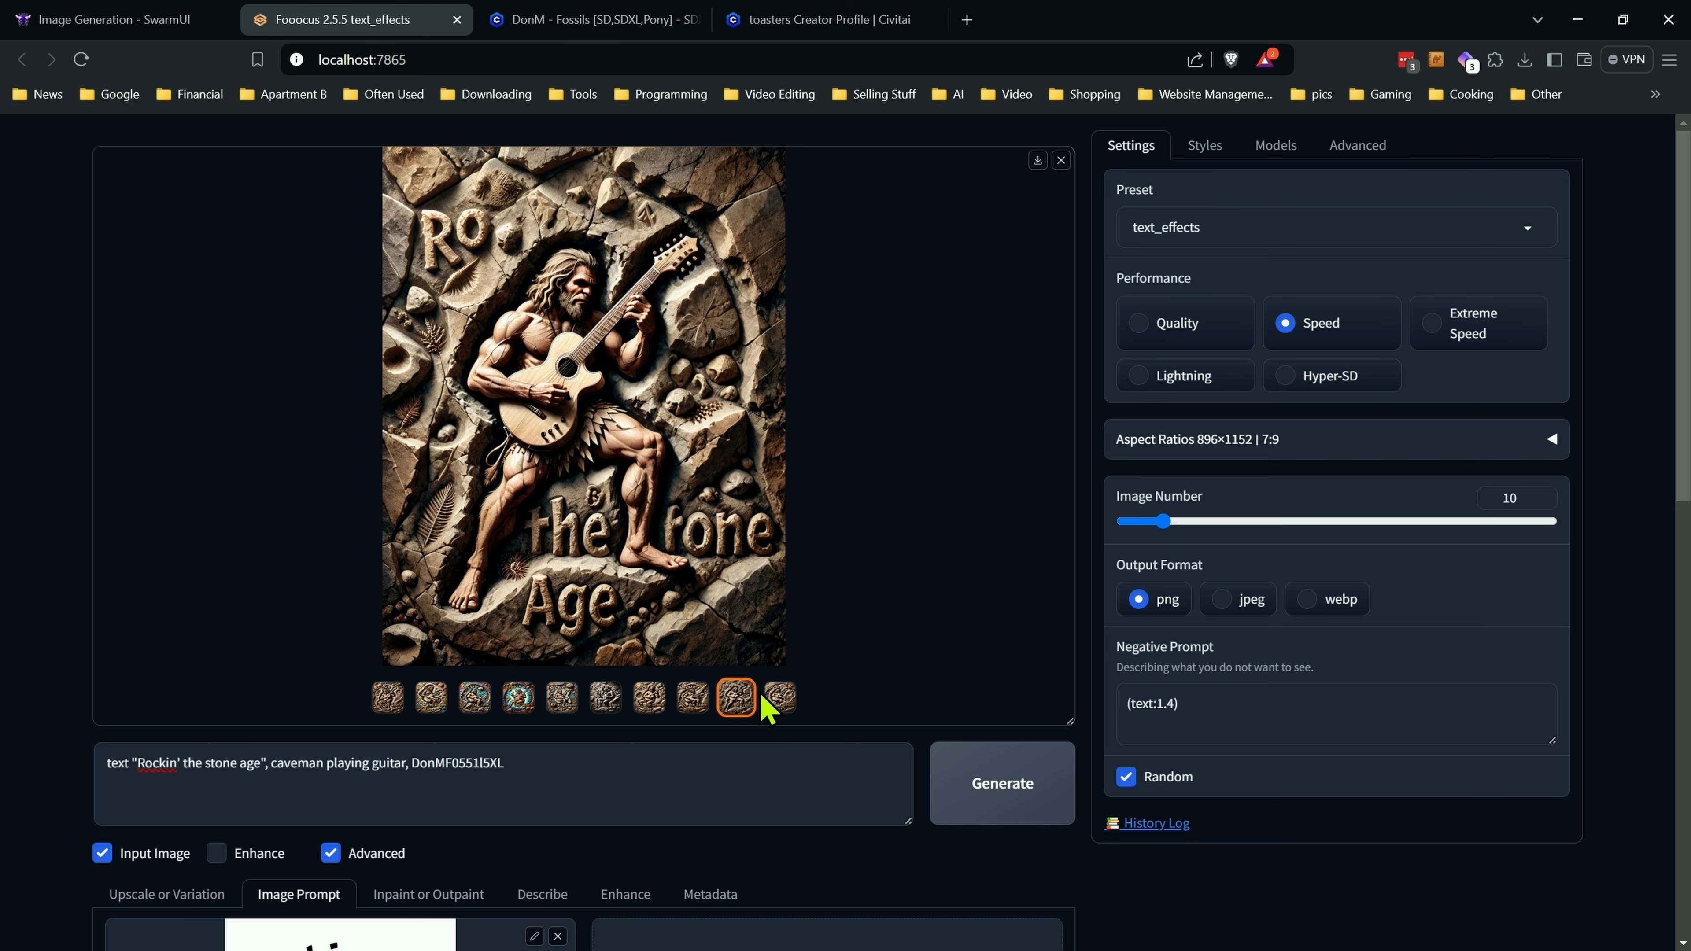
pyautogui.click(780, 699)
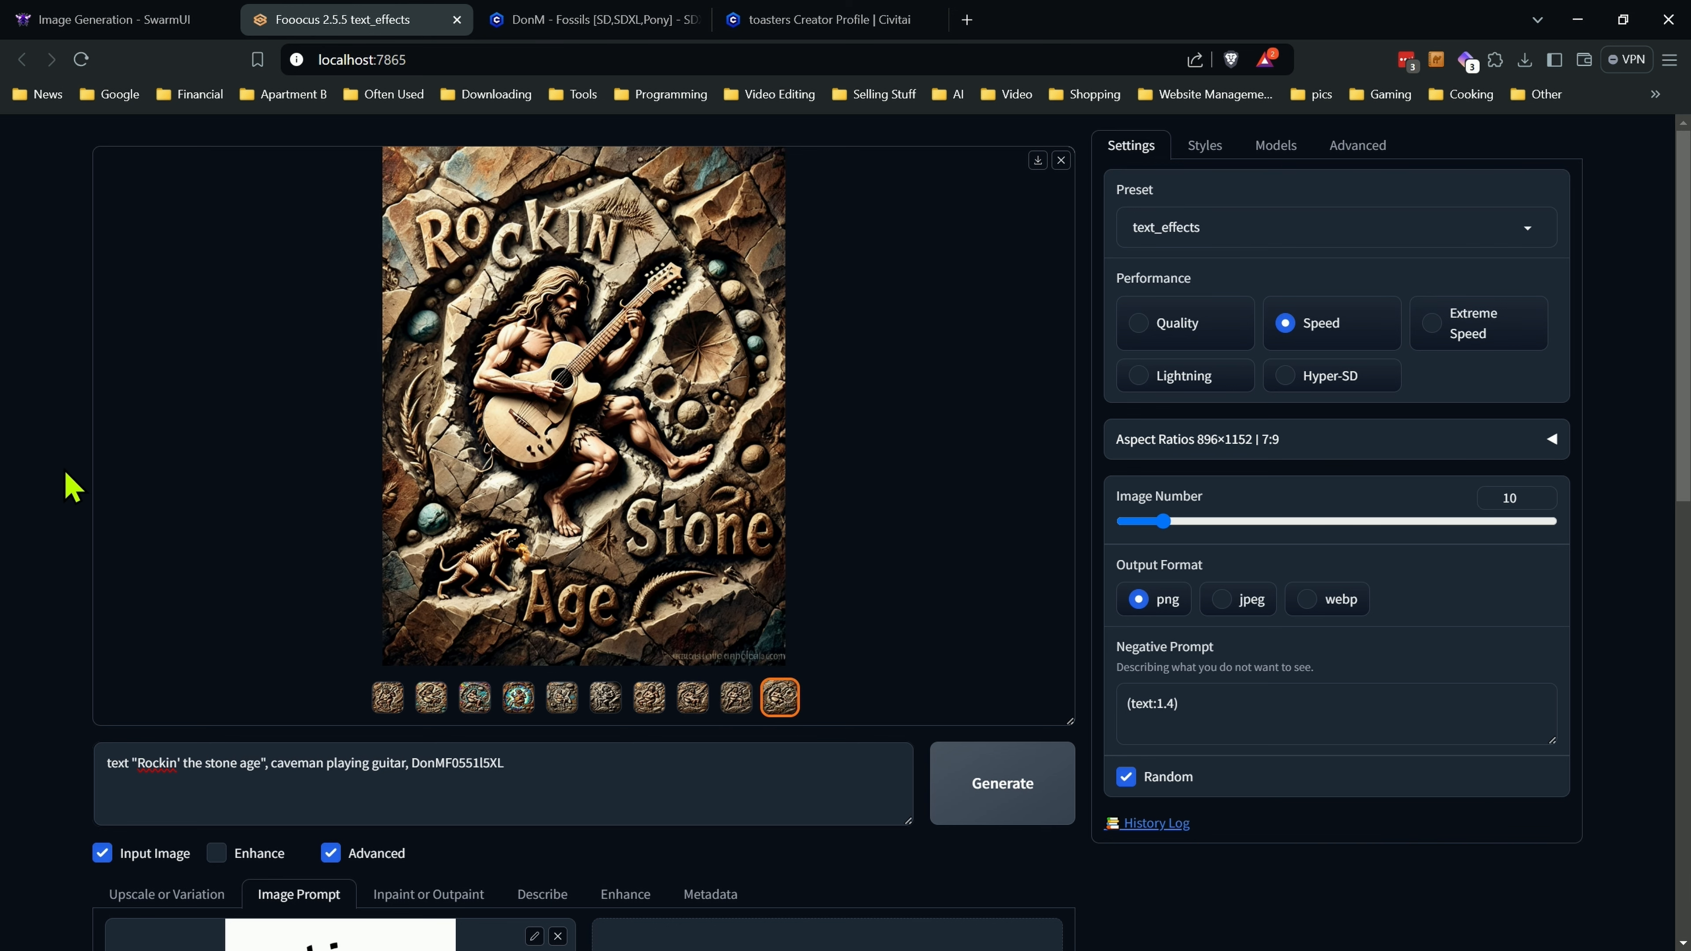
# Load the last generated image as the source image for Inpaint or Outpaint.
pyautogui.scroll(-5, 73, 486)
pyautogui.click(424, 493)
pyautogui.scroll(-2, 426, 513)
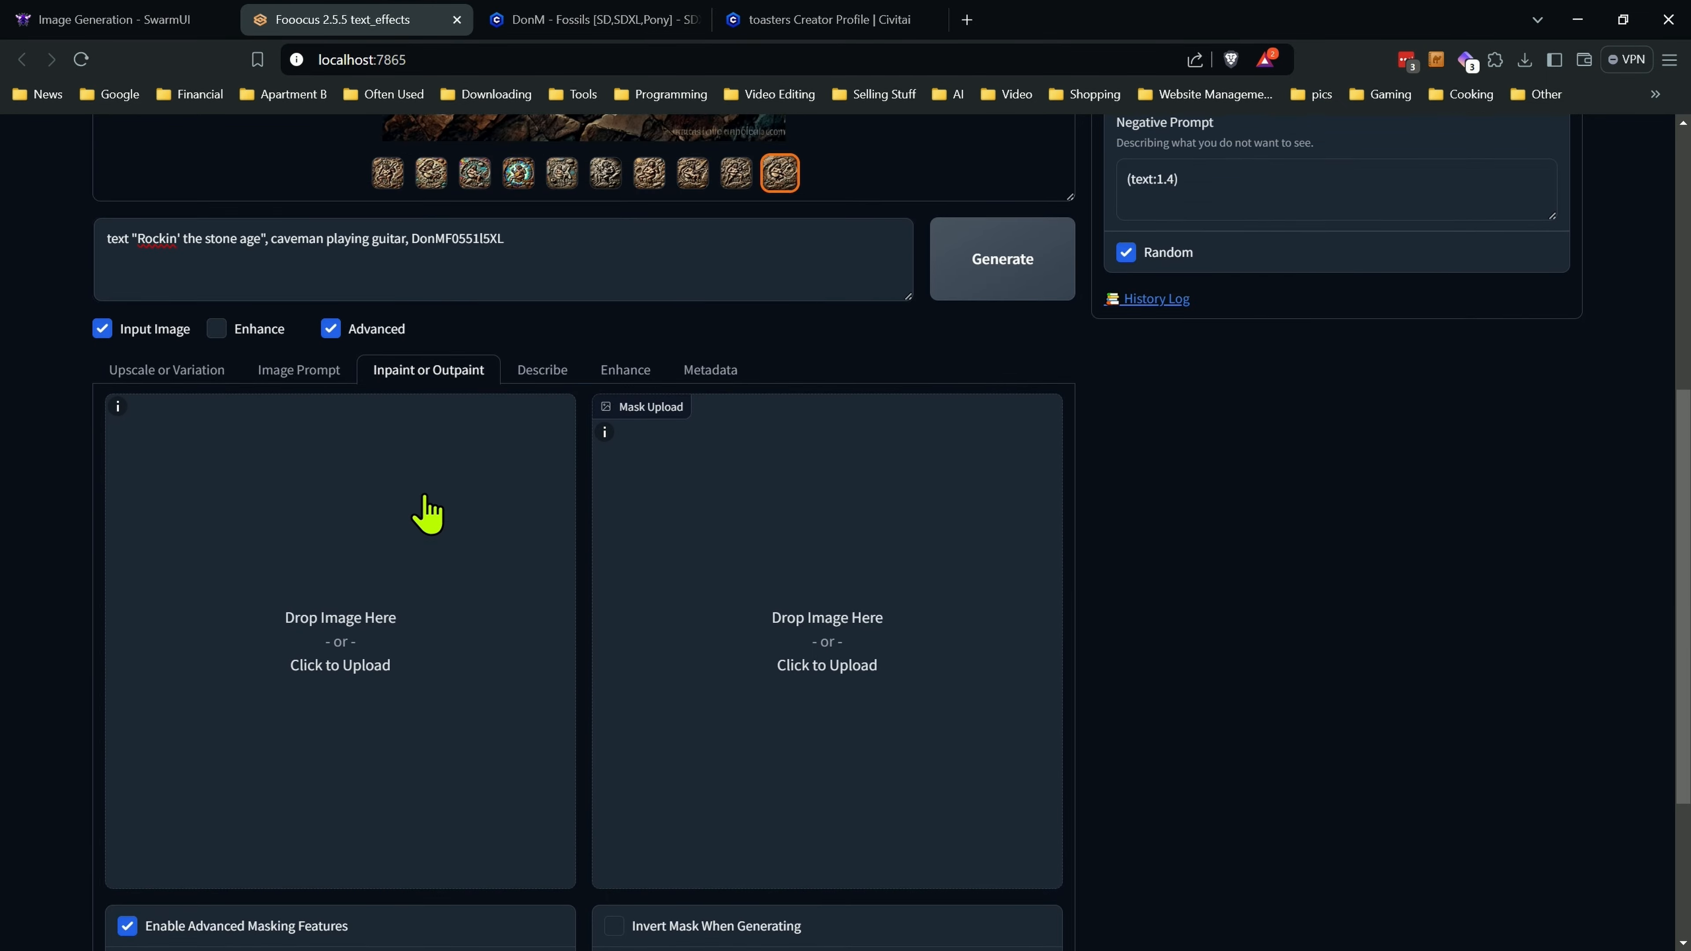
pyautogui.scroll(4, 426, 513)
pyautogui.moveTo(642, 235); pyautogui.dragTo(397, 819)
pyautogui.scroll(-8, 359, 624)
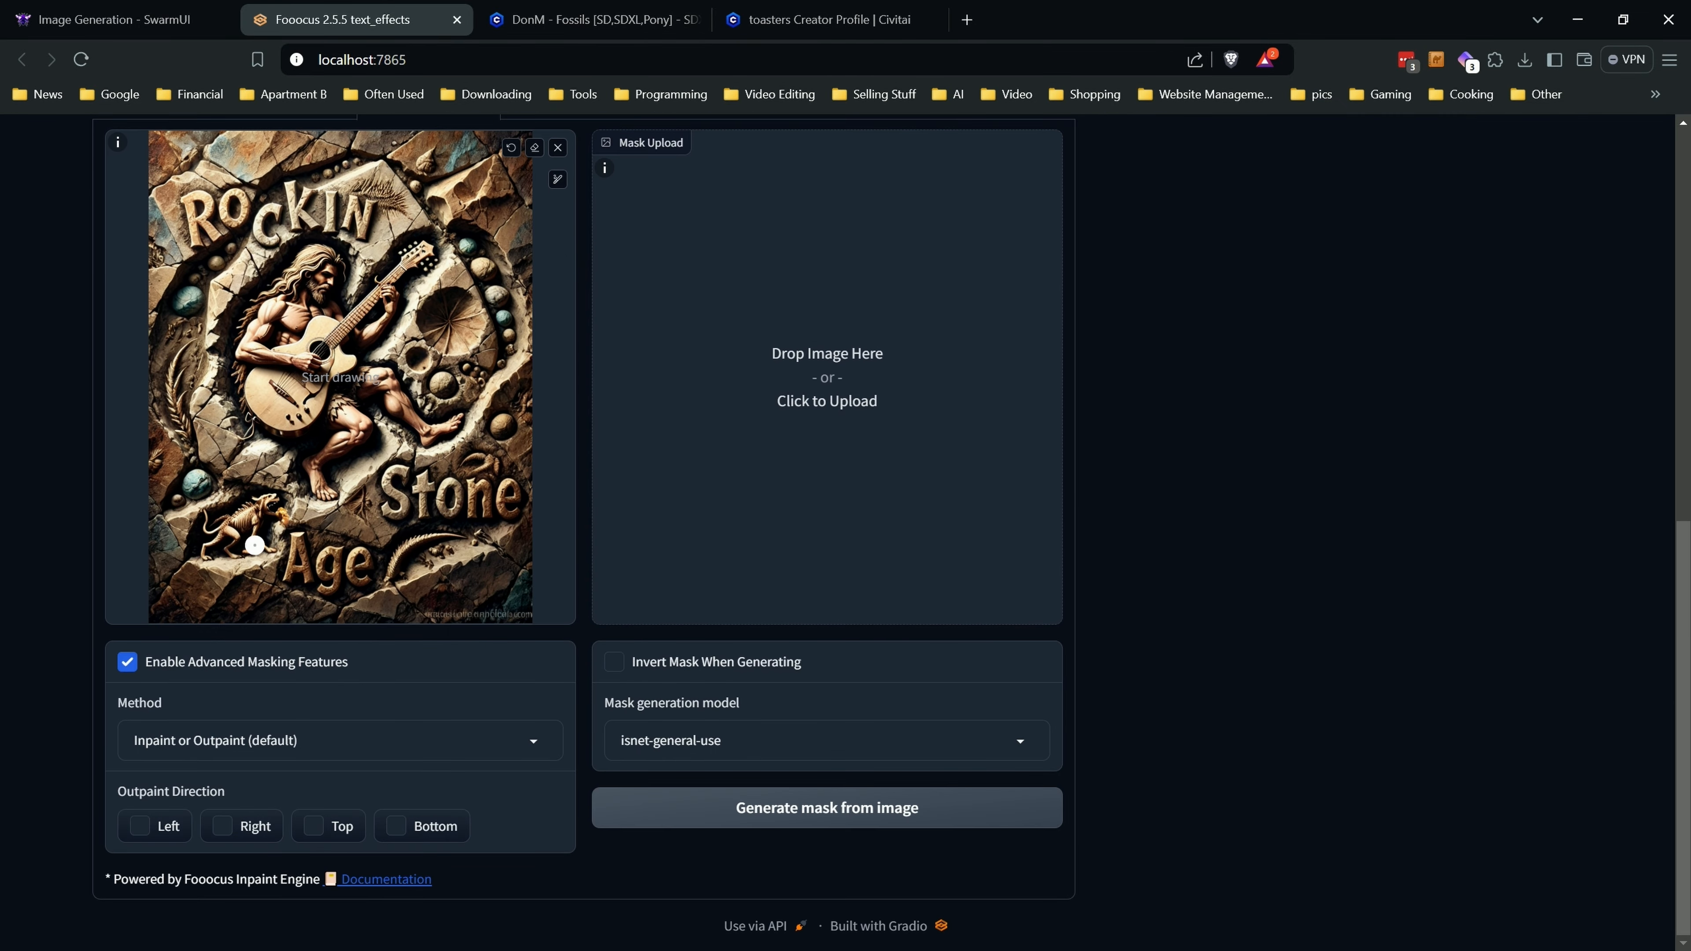
# Enlarge the mask brush and paint a mask over the blank rock just before the word "Stone".
pyautogui.scroll(3, 255, 545)
pyautogui.click(558, 279)
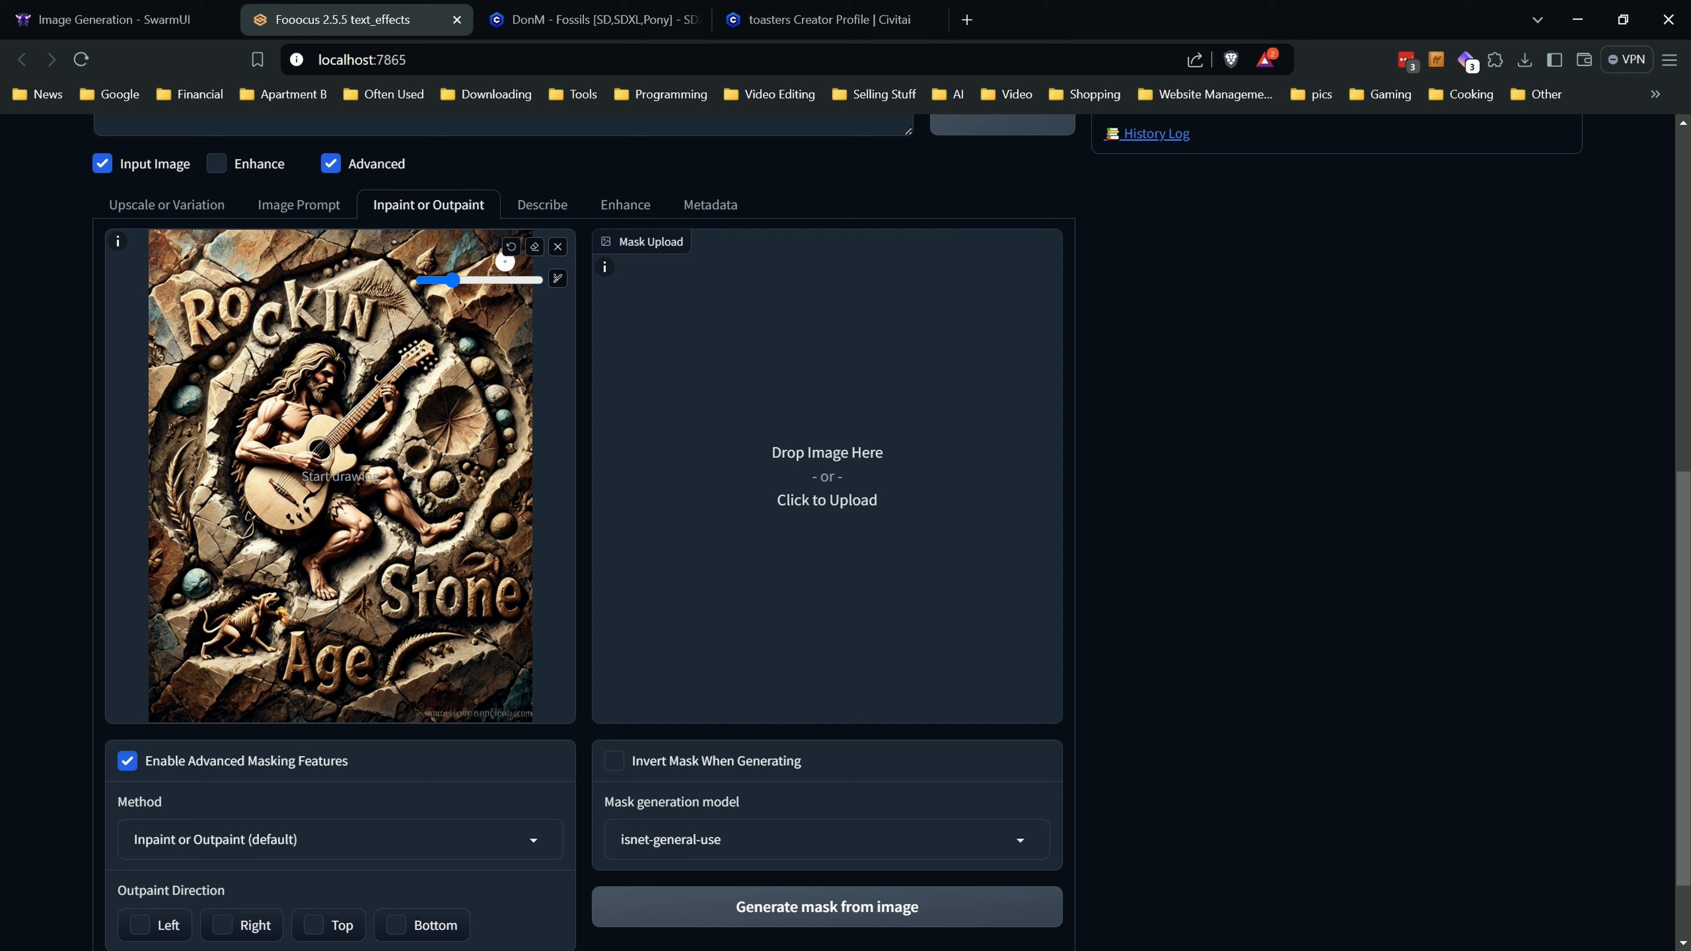
pyautogui.click(481, 281)
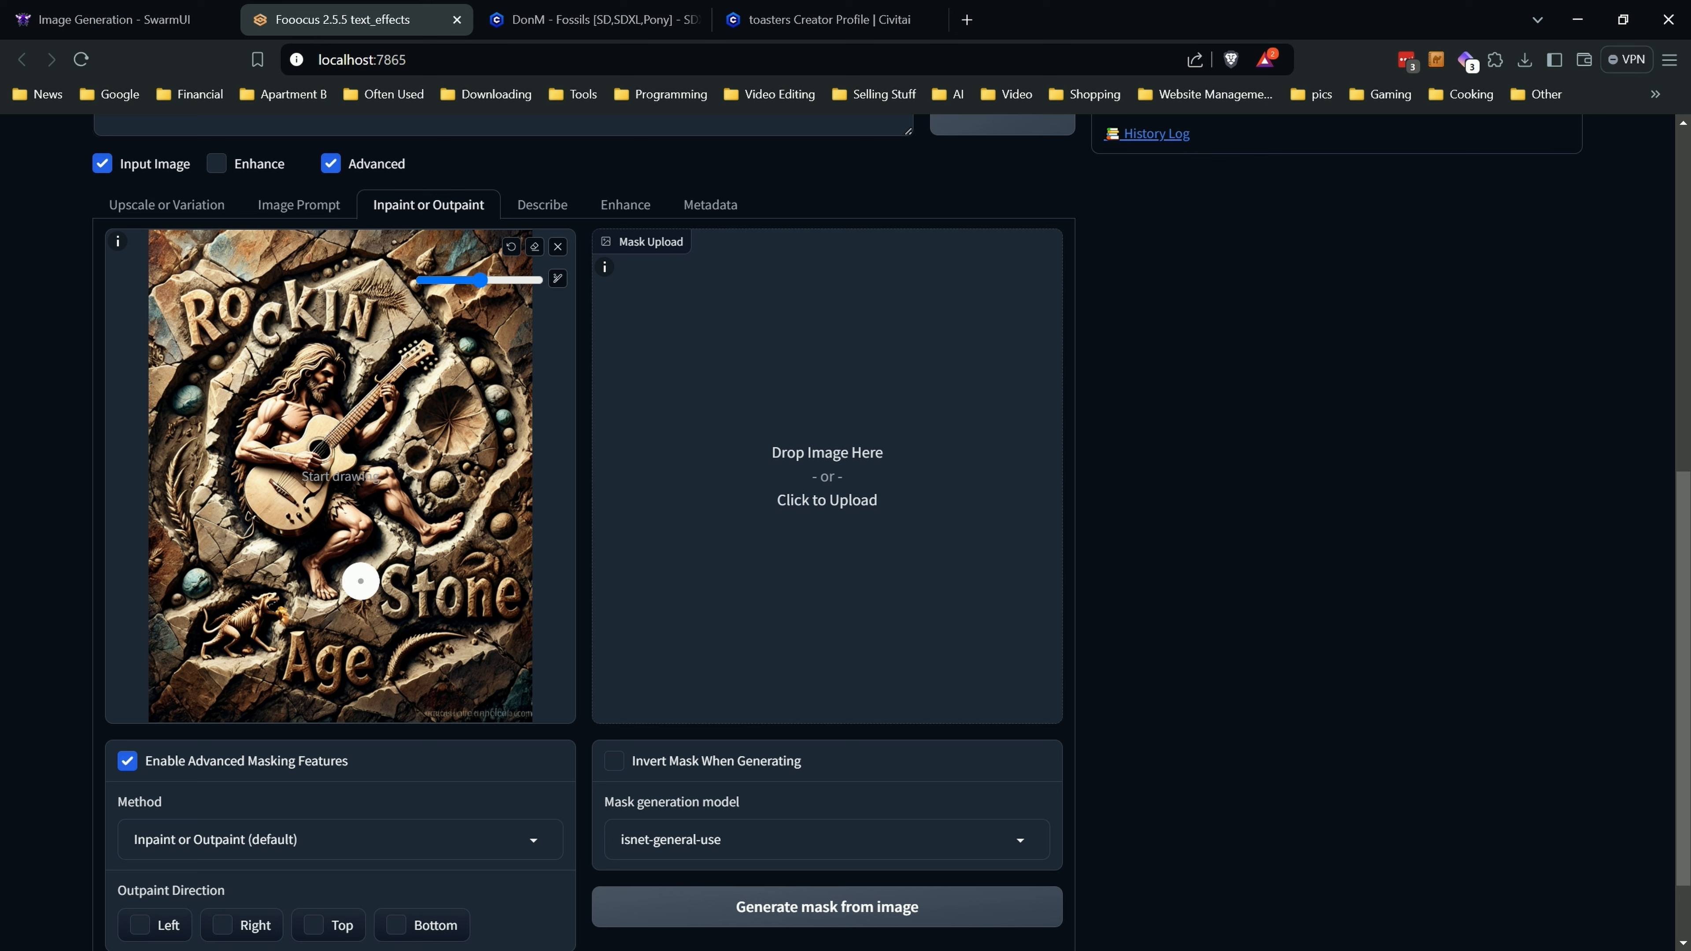
pyautogui.moveTo(359, 578)
pyautogui.mouseDown()
pyautogui.moveTo(301, 578)
pyautogui.moveTo(295, 603)
pyautogui.moveTo(355, 609)
pyautogui.moveTo(290, 609)
pyautogui.moveTo(289, 575)
pyautogui.moveTo(359, 596)
pyautogui.mouseUp()
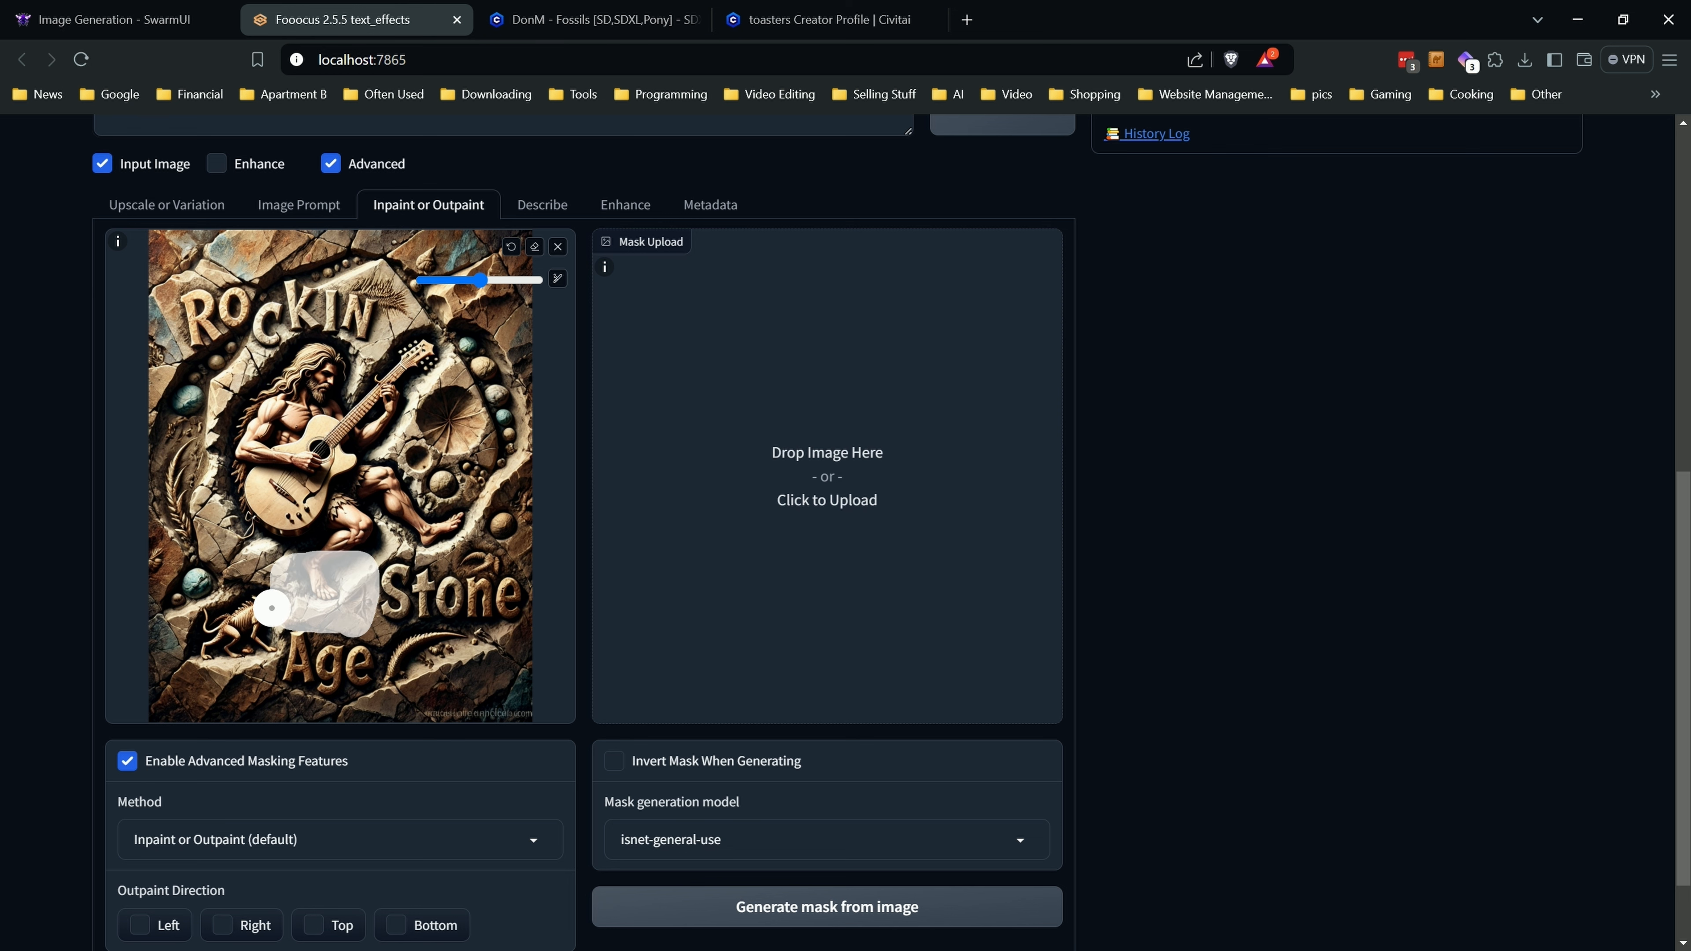
pyautogui.scroll(5, 363, 586)
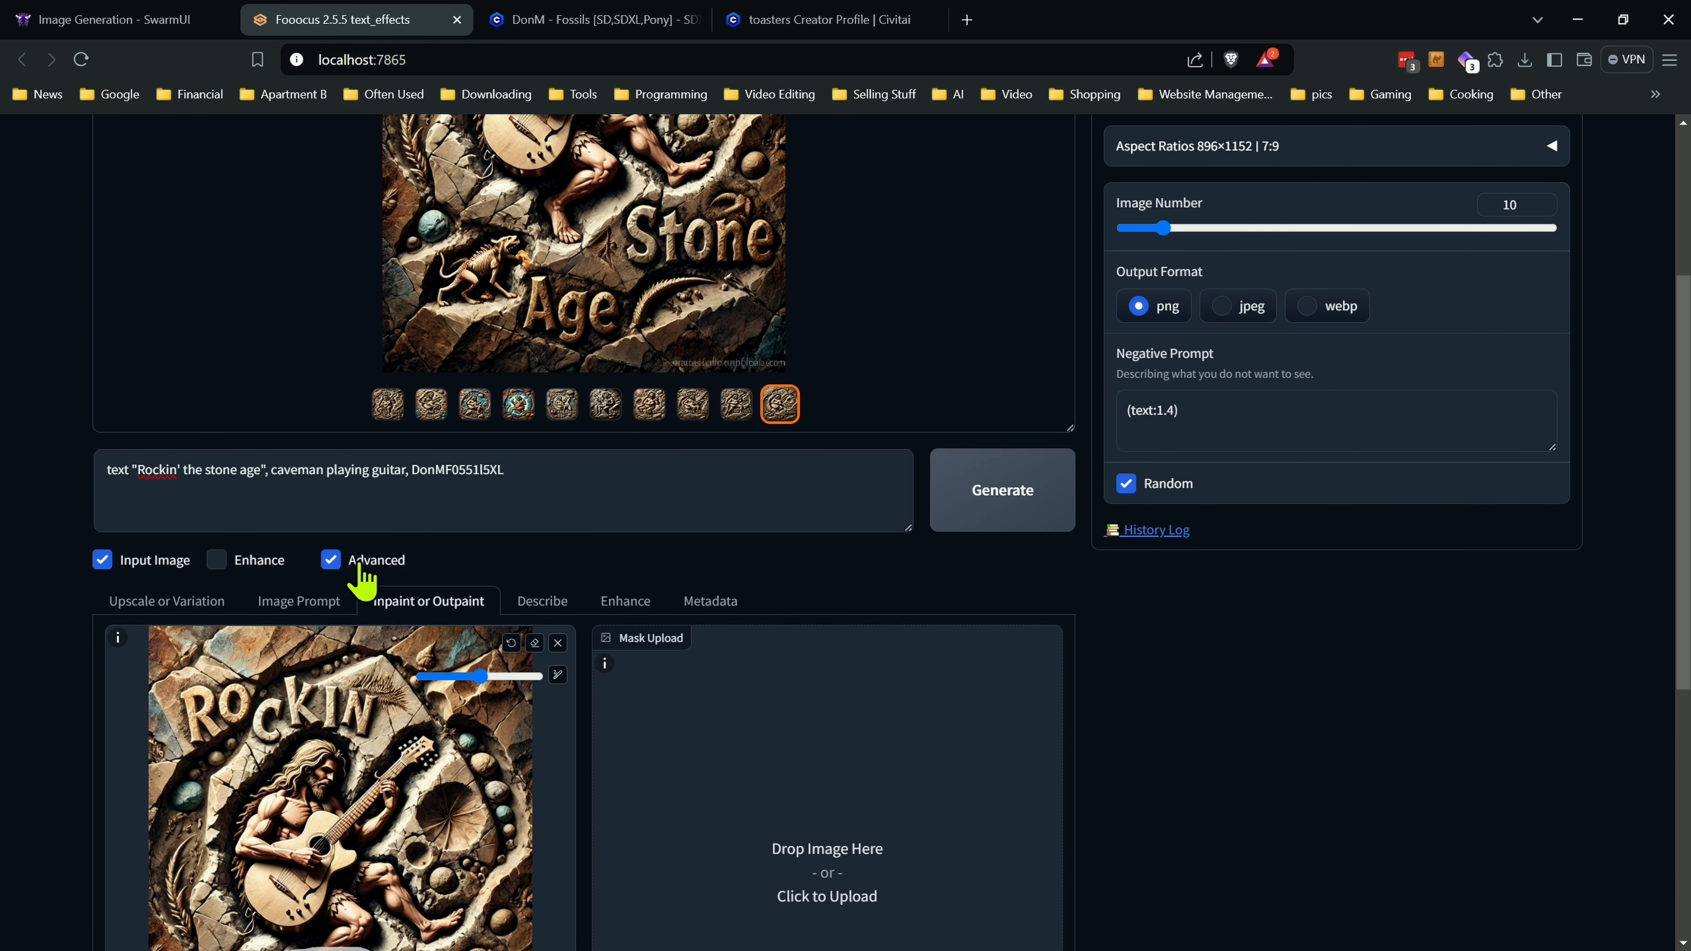
# Try lowering the Inpaint Respective Field to 0.675 in the advanced inpaint settings.
pyautogui.scroll(-3, 363, 586)
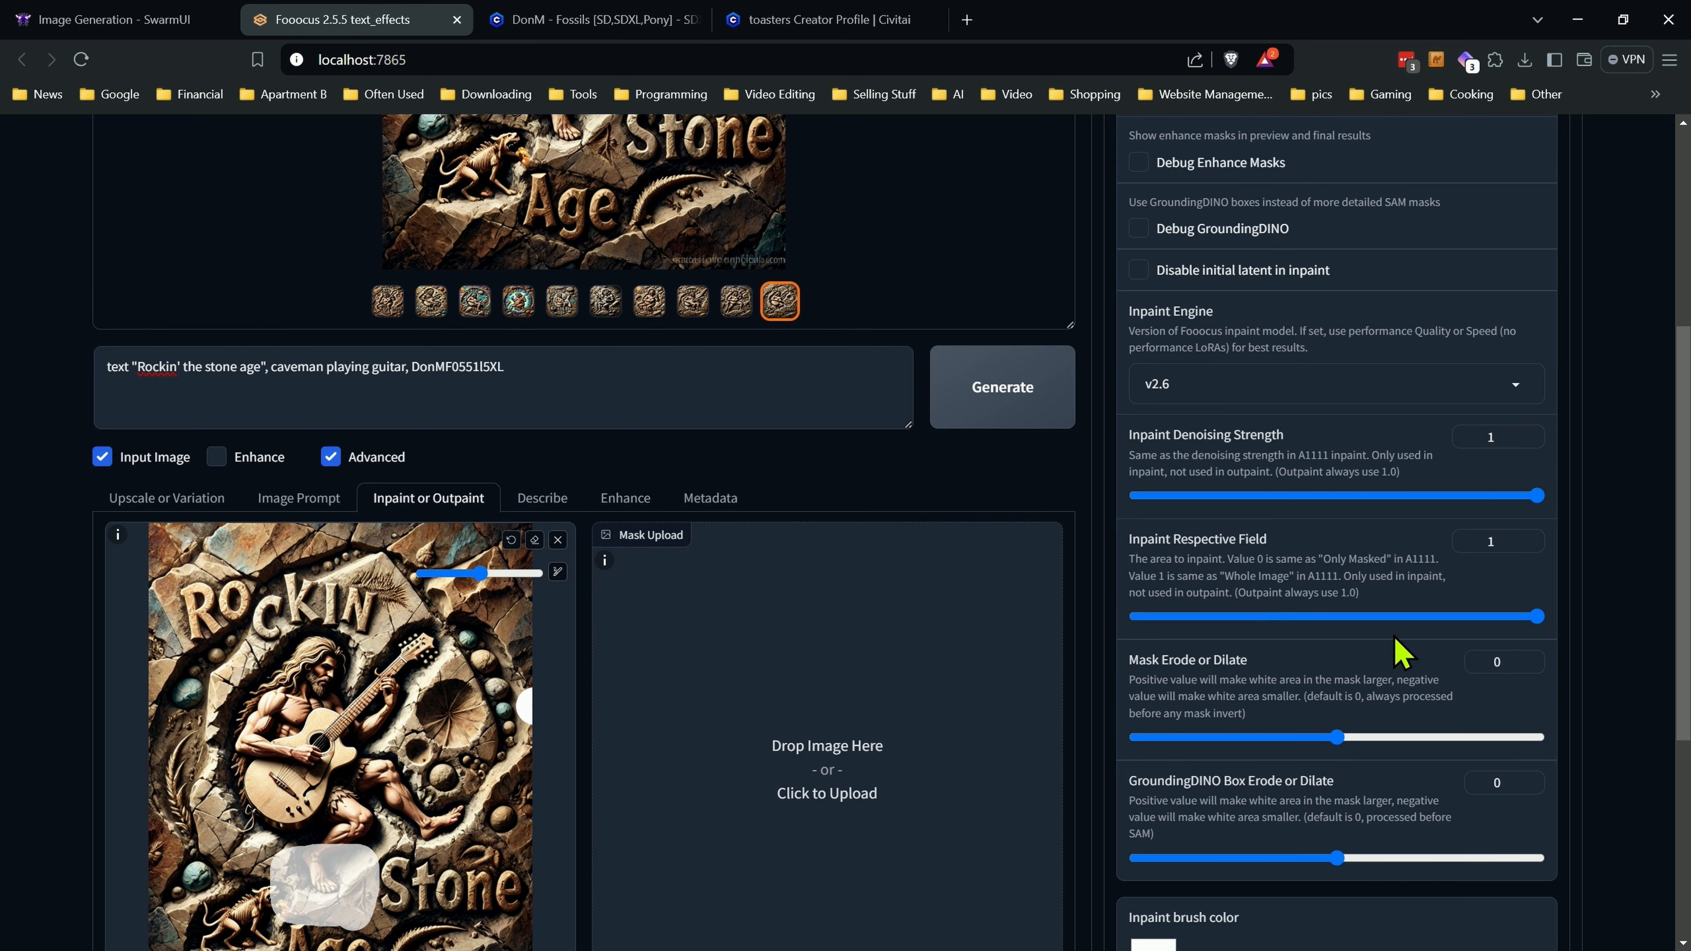
pyautogui.scroll(6, 1359, 521)
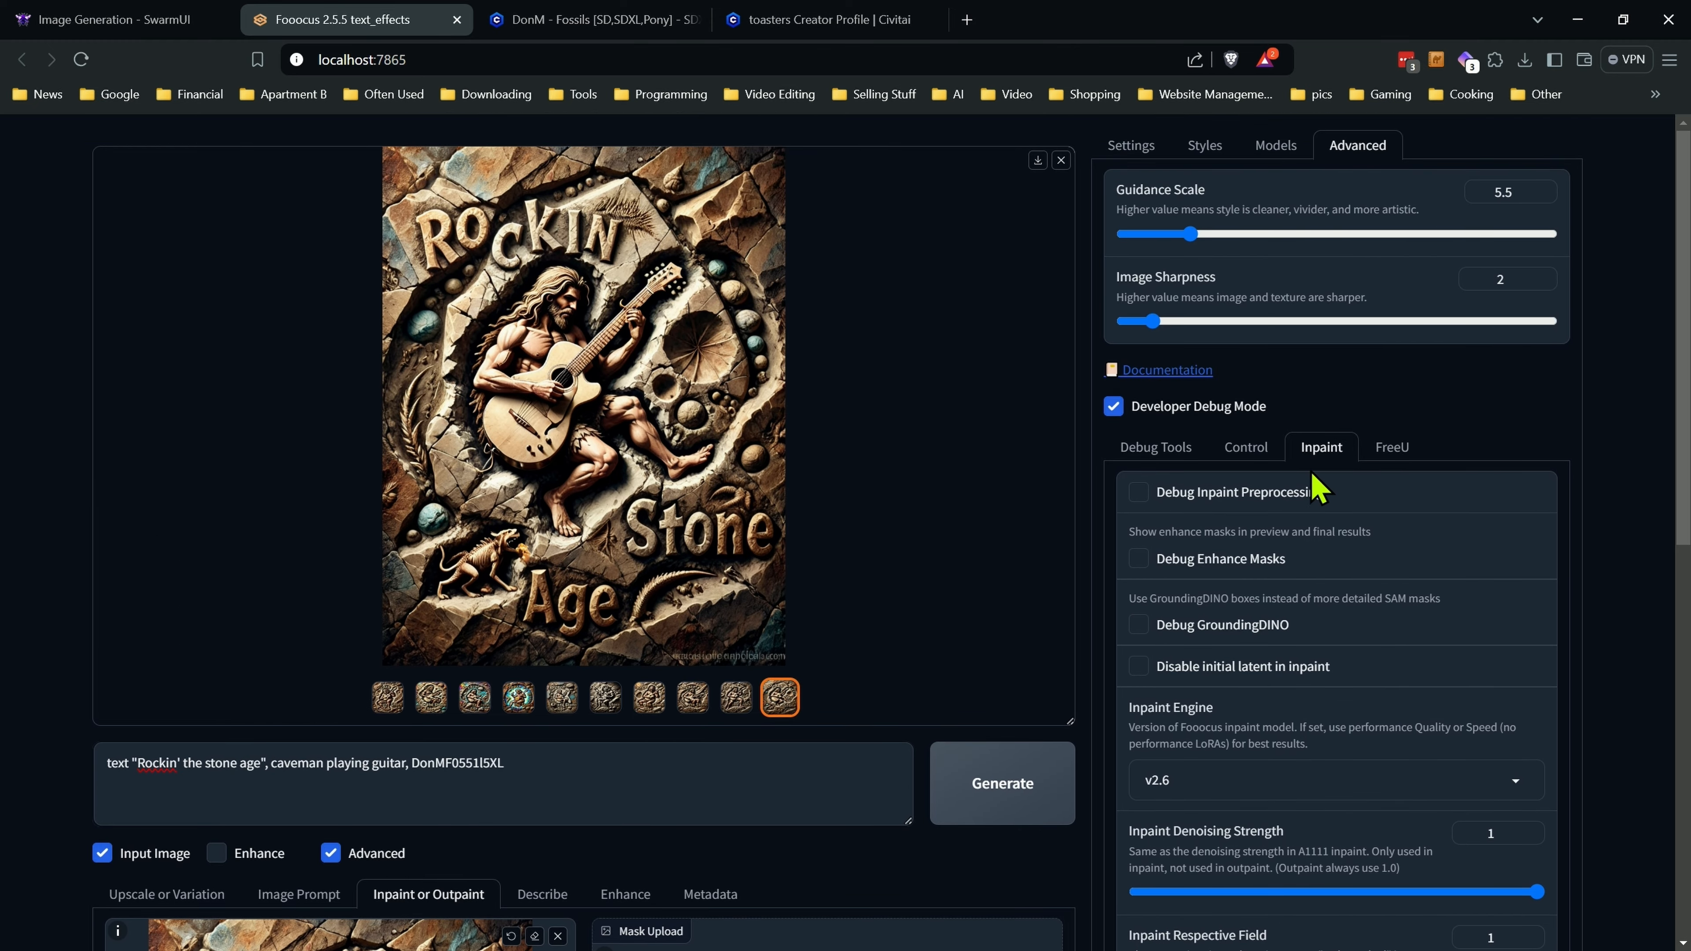
pyautogui.scroll(-4, 1328, 489)
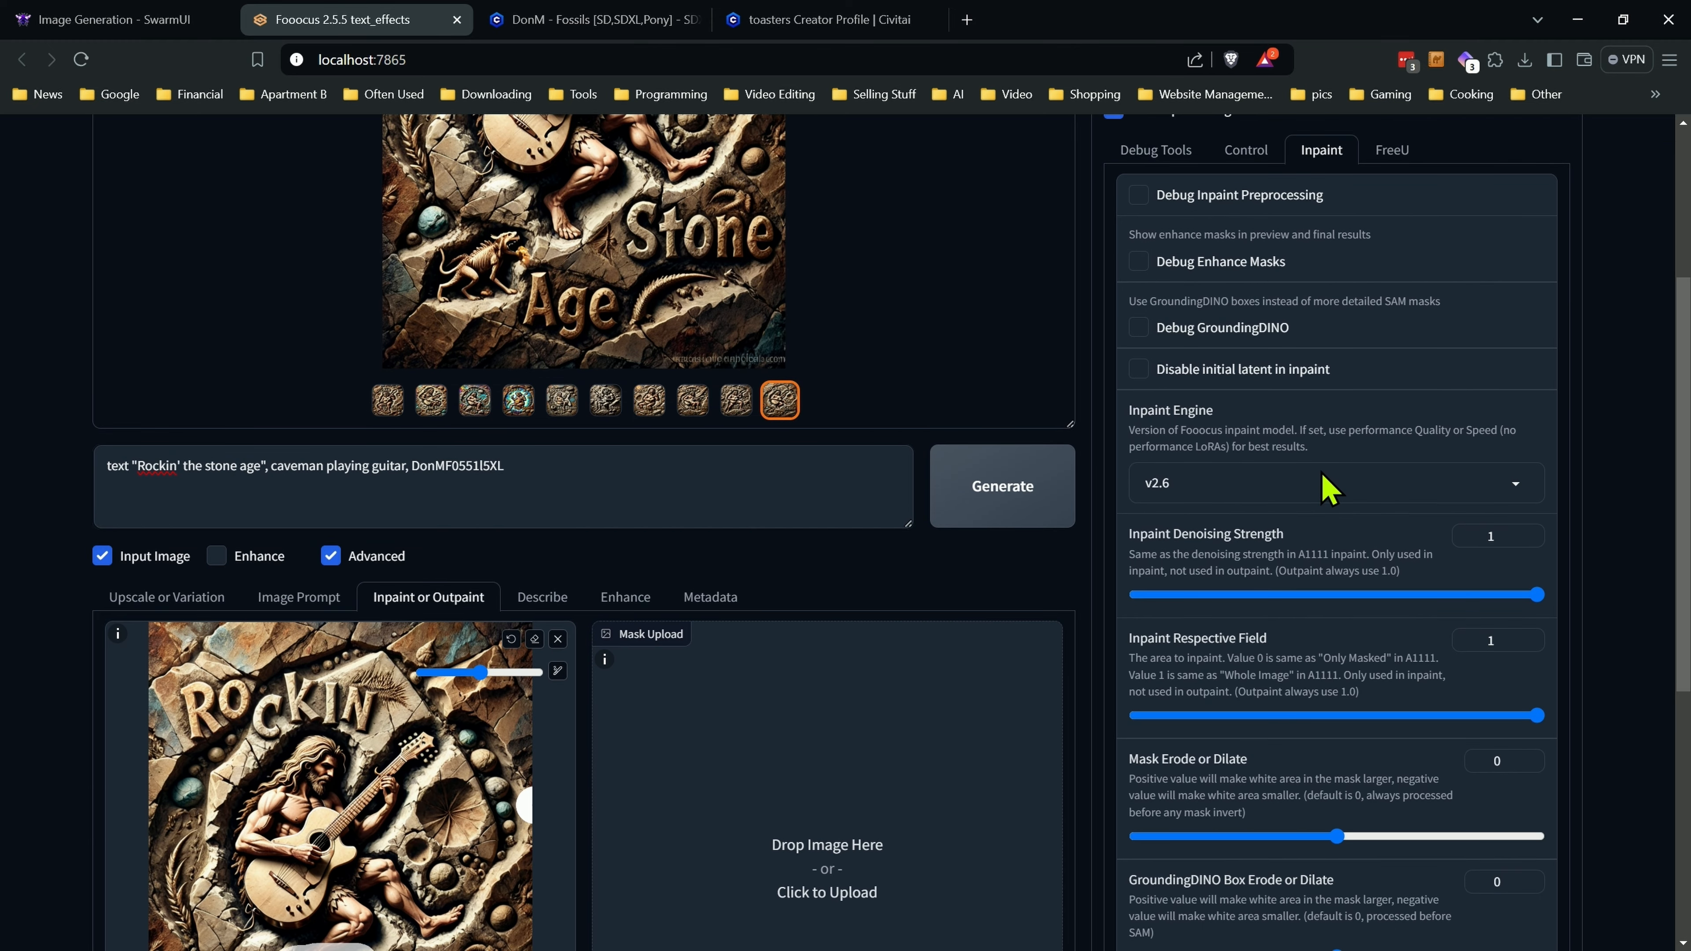
pyautogui.scroll(-1, 1327, 489)
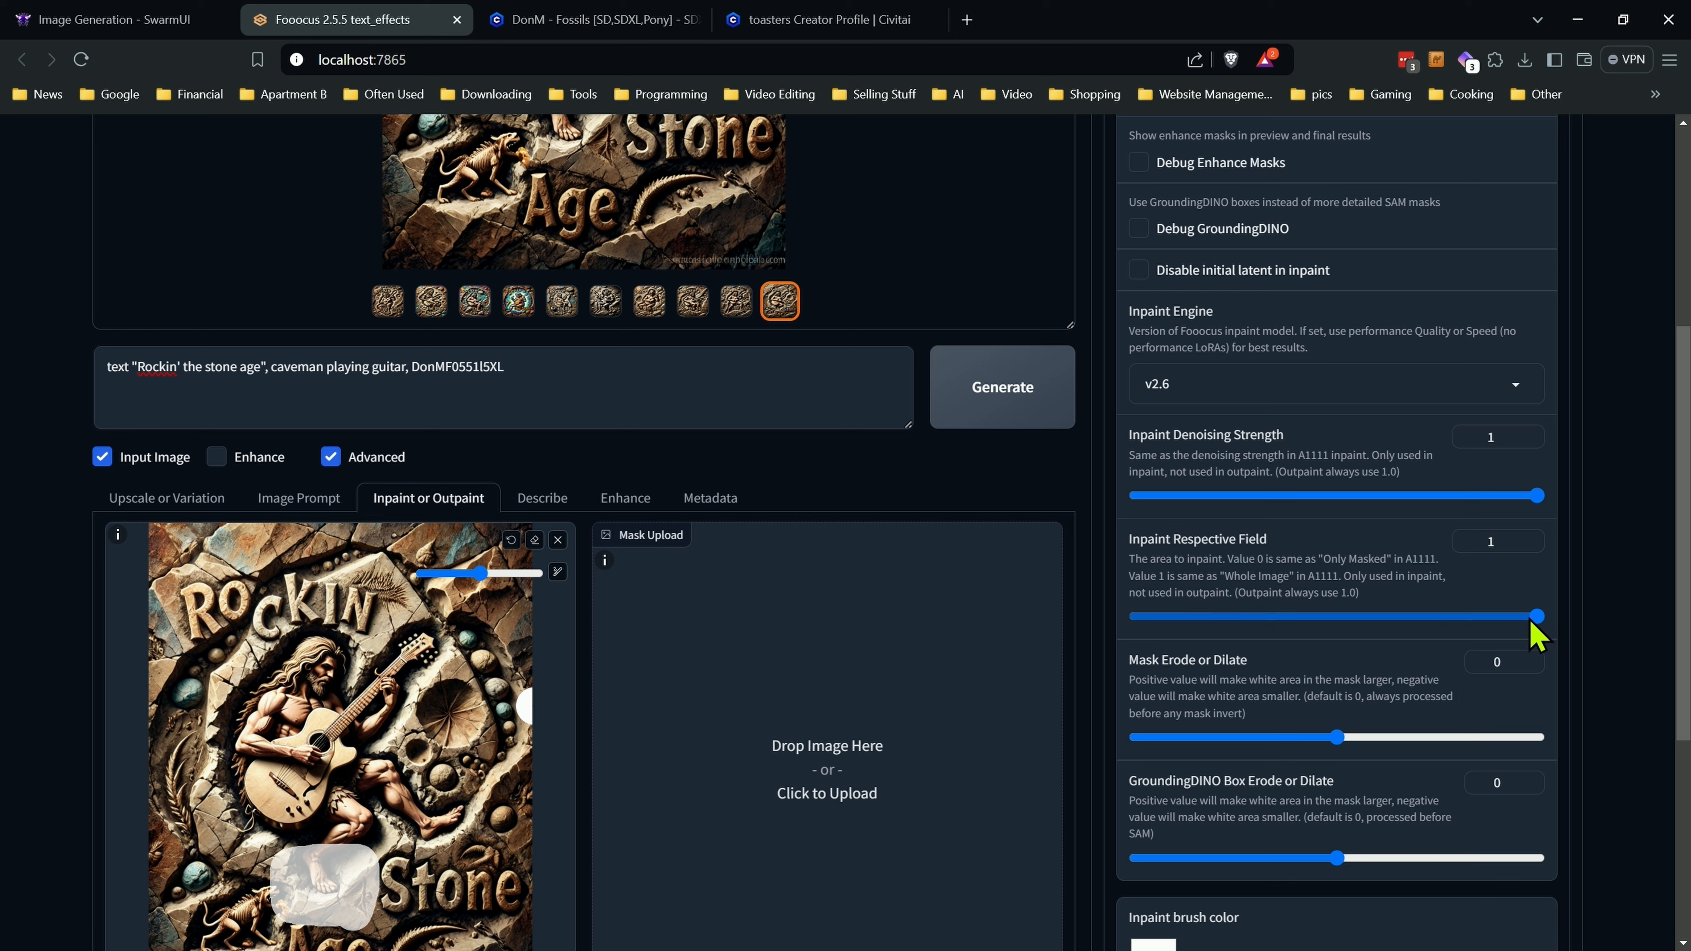
pyautogui.moveTo(1532, 618); pyautogui.dragTo(1436, 618)
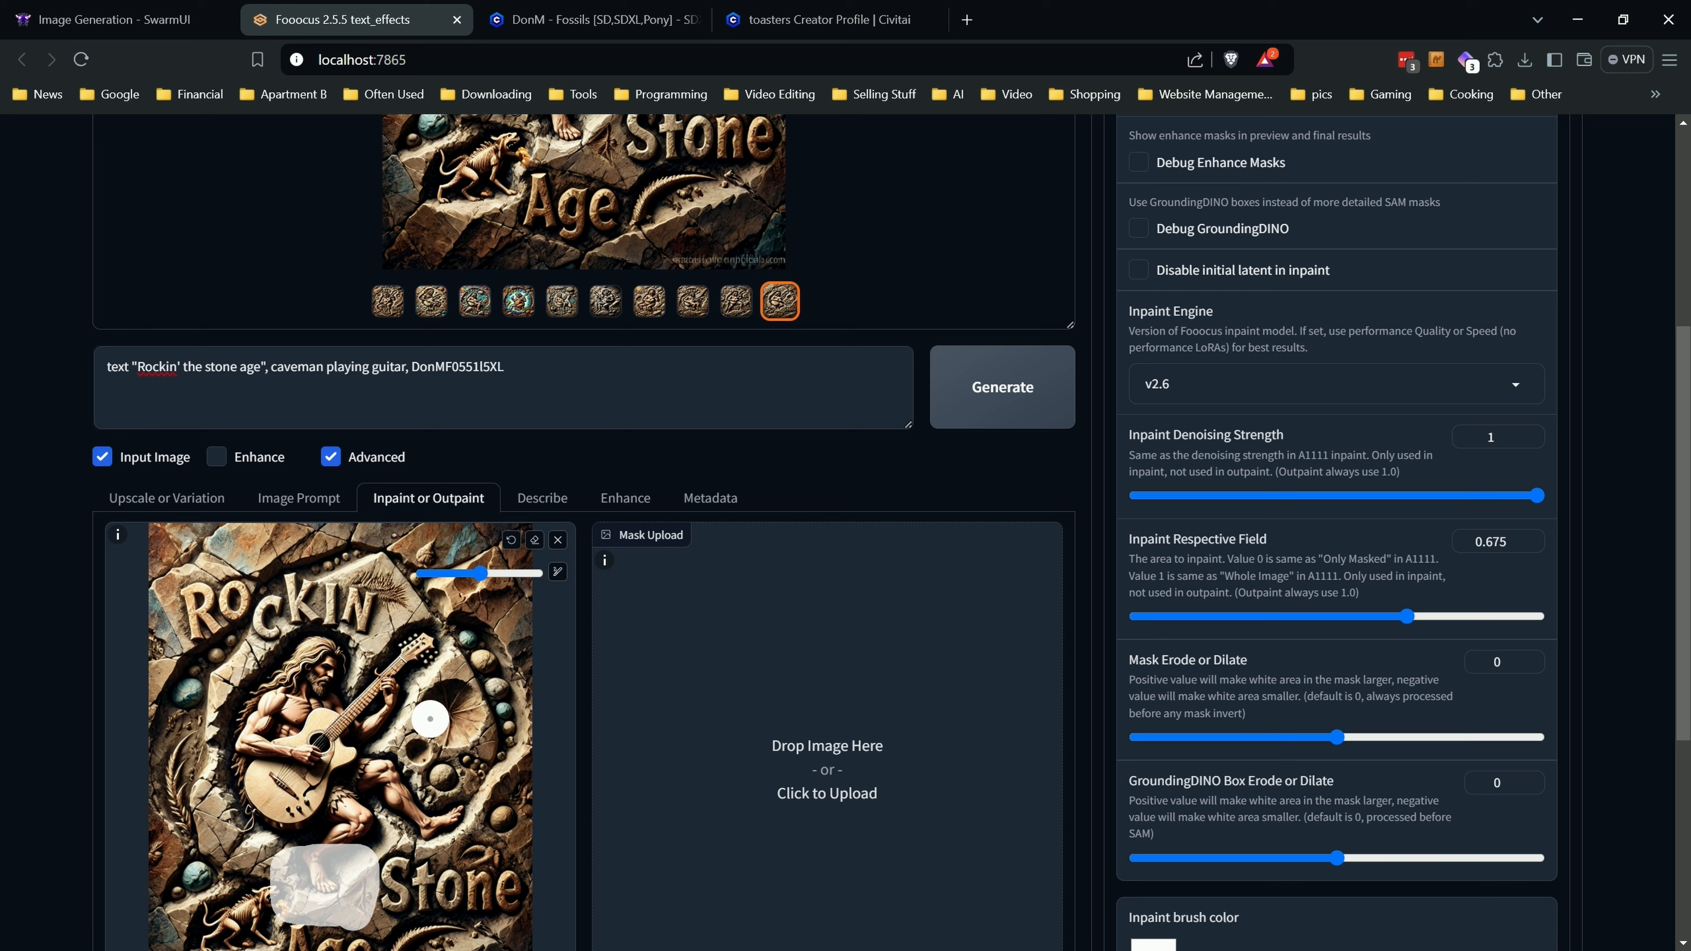
# Check the text reference in Image Prompt and set the Inpaint Respective Field back to 1.
pyautogui.click(299, 496)
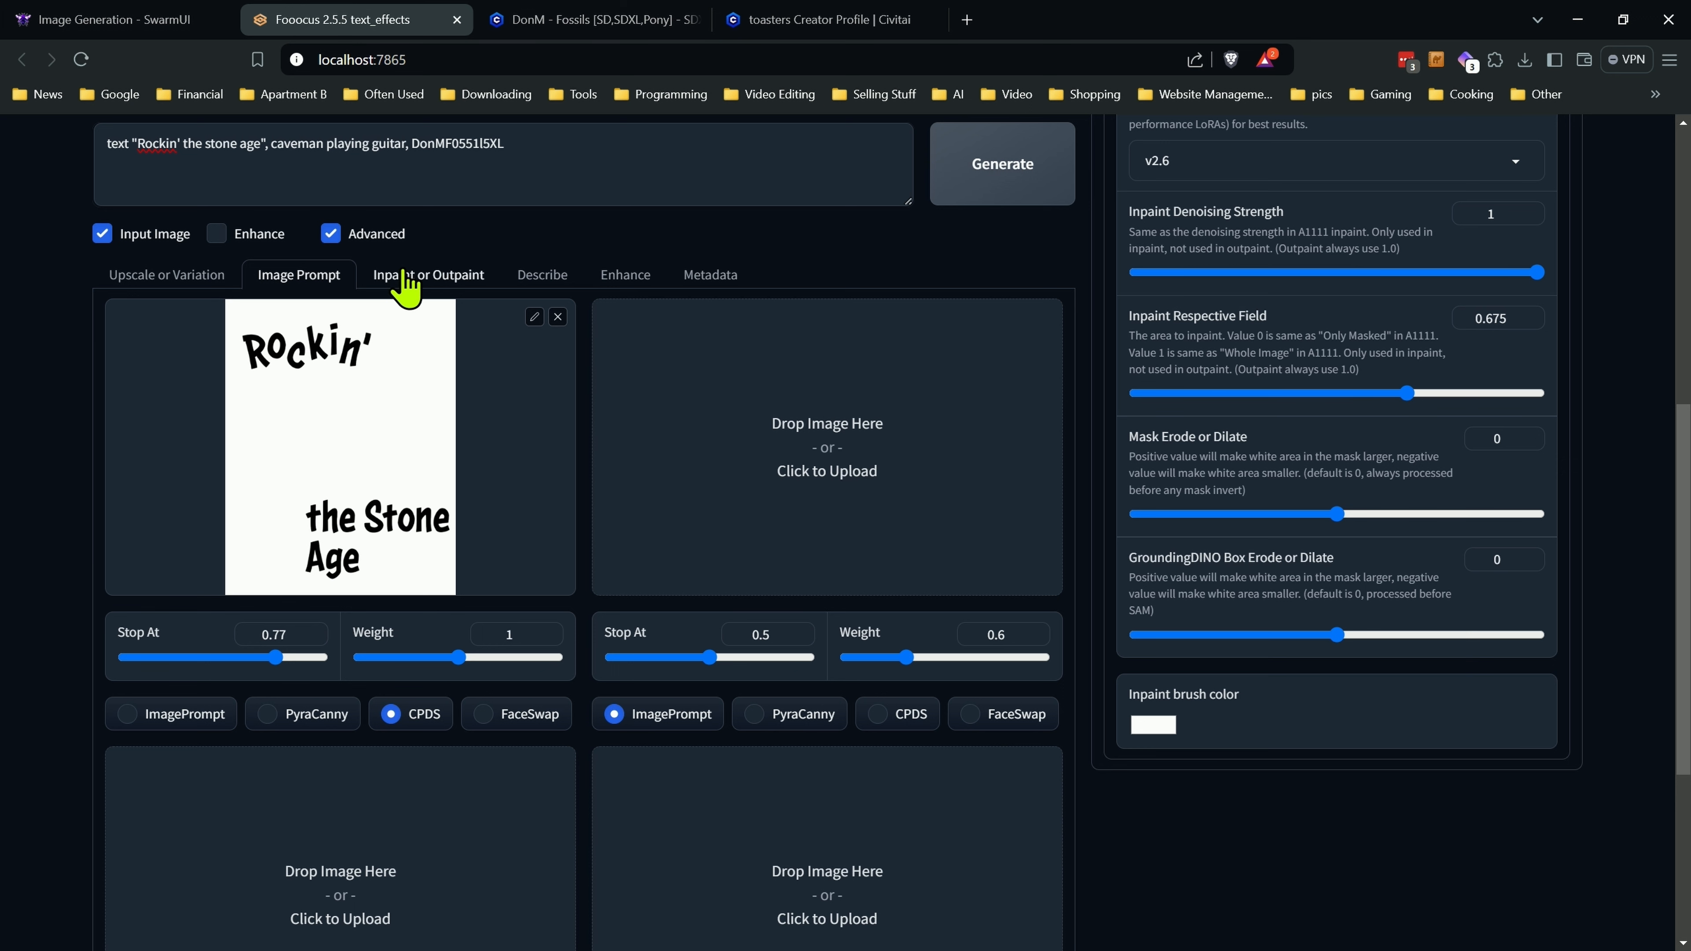
pyautogui.click(432, 276)
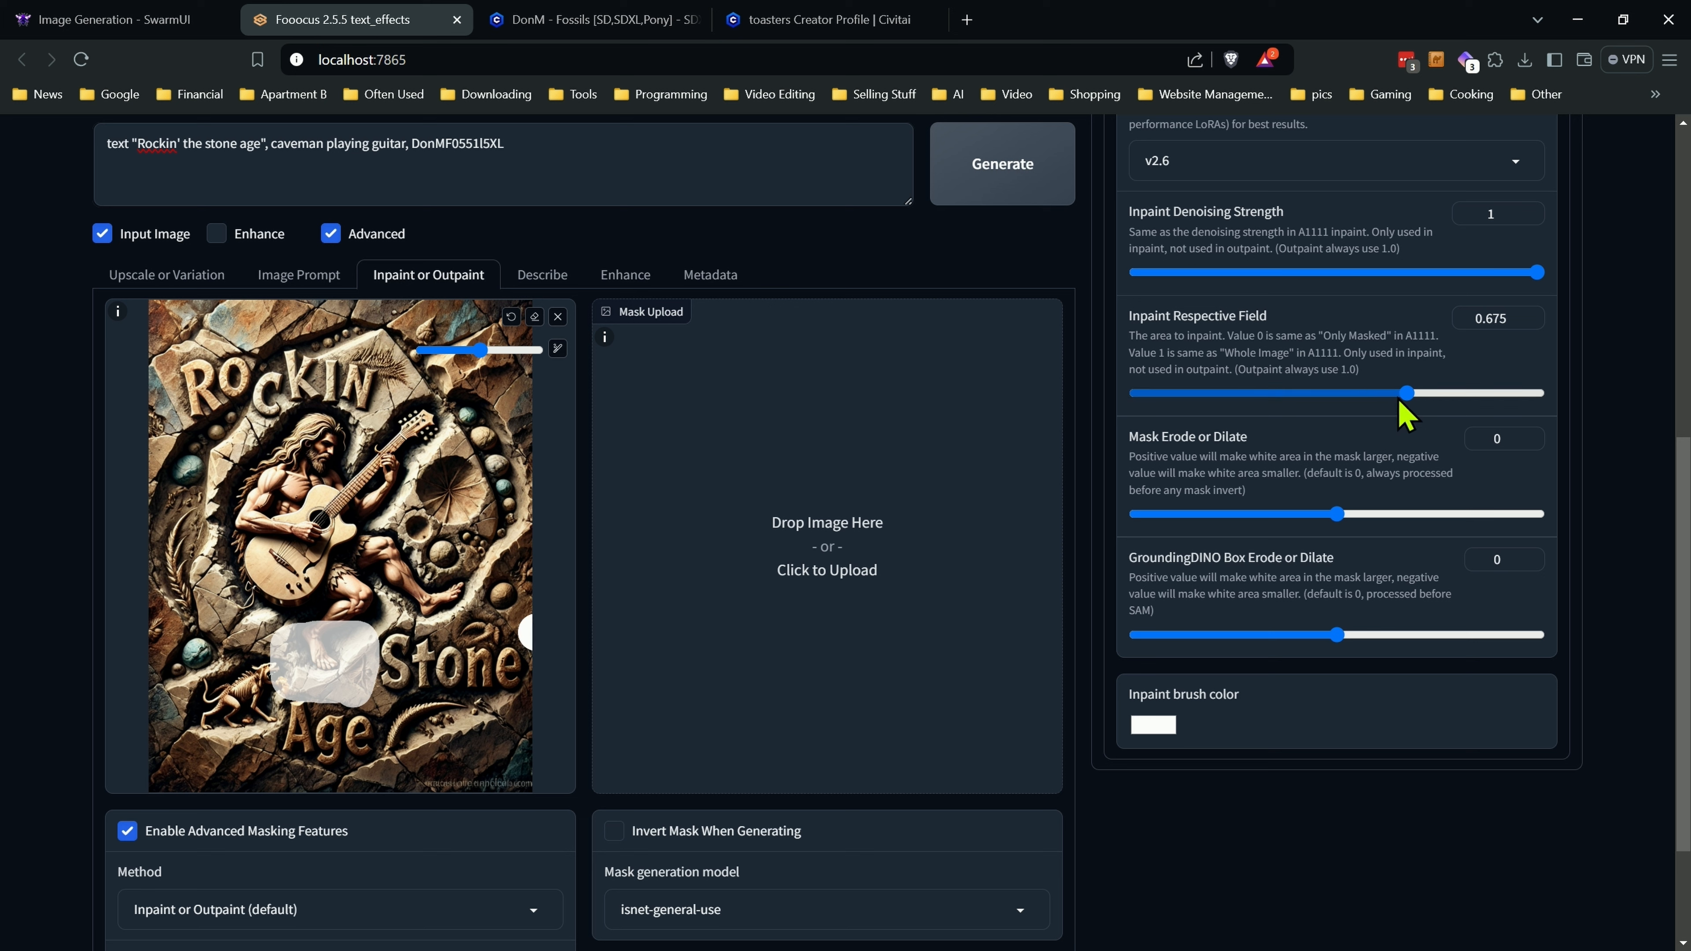
pyautogui.moveTo(1403, 397); pyautogui.dragTo(1654, 402)
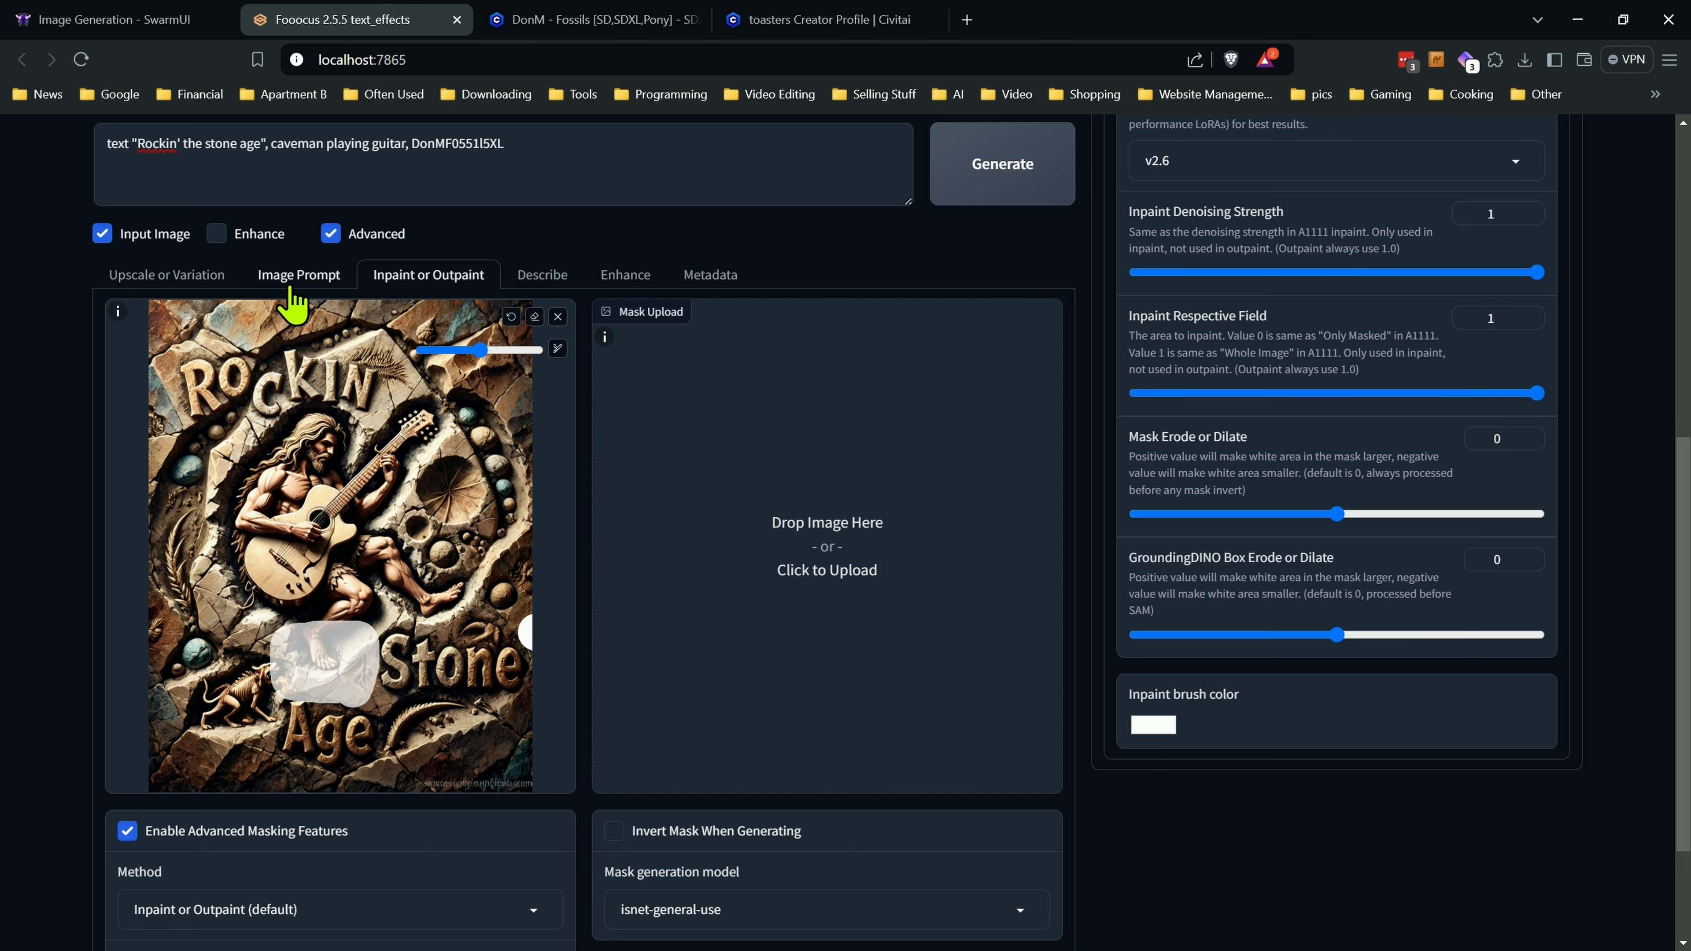
pyautogui.click(313, 277)
pyautogui.click(449, 288)
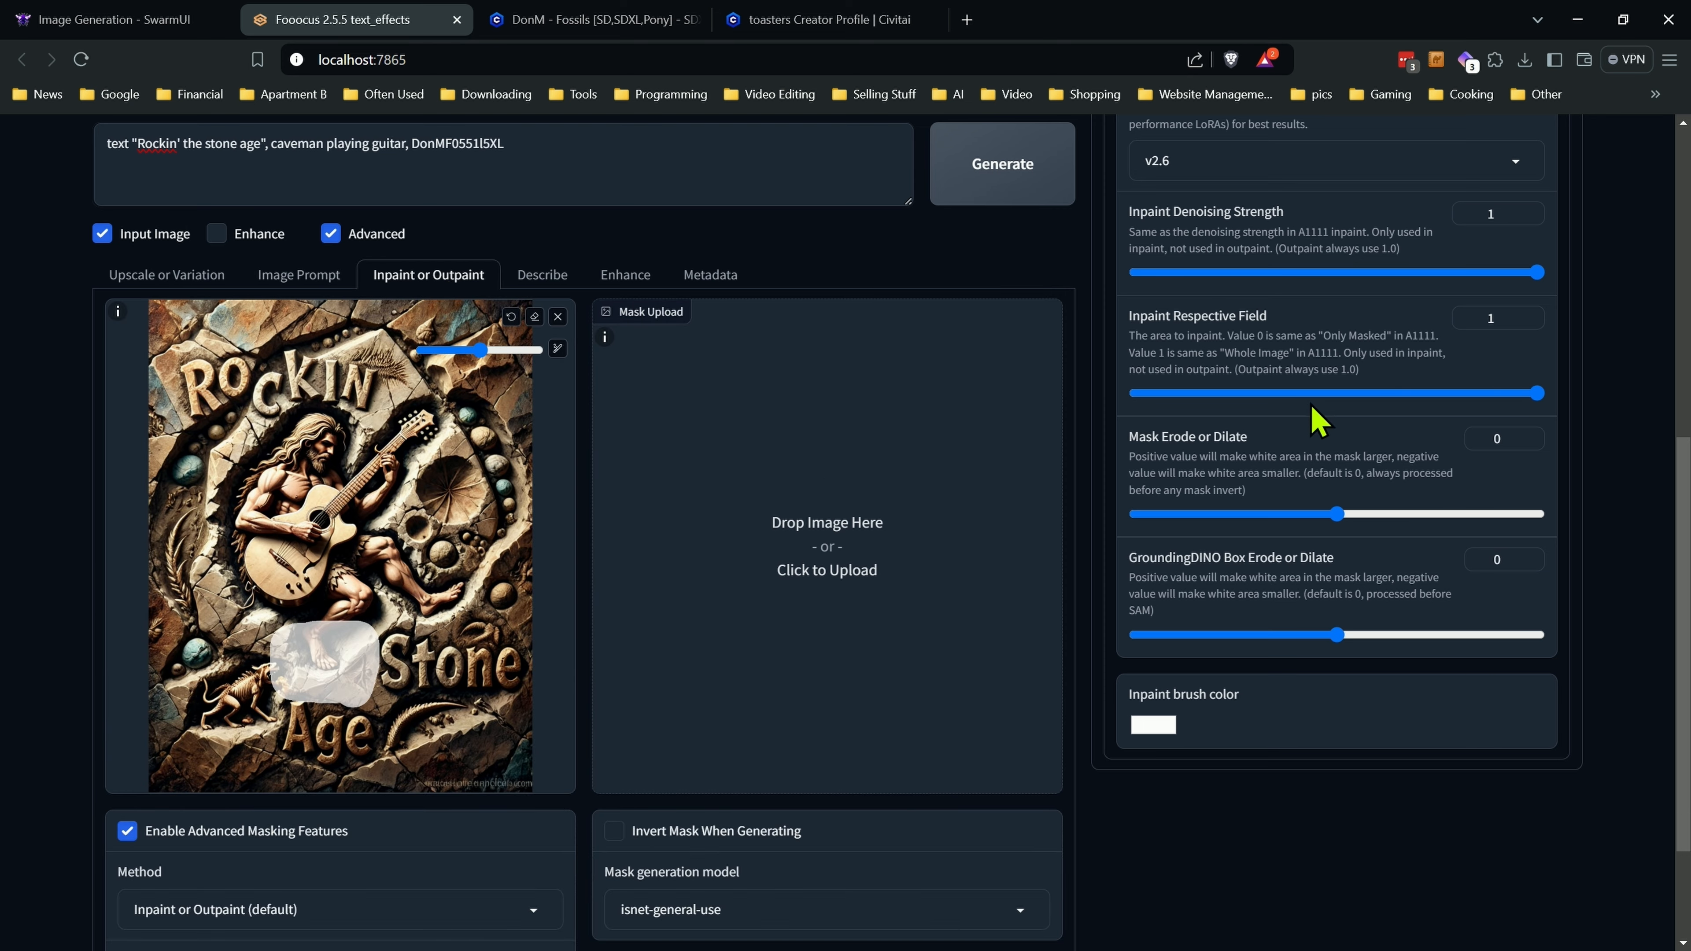
# Review the advanced control settings for skipping preprocessors and mixing Image Prompt with Inpaint.
pyautogui.scroll(6, 1256, 461)
pyautogui.click(1246, 224)
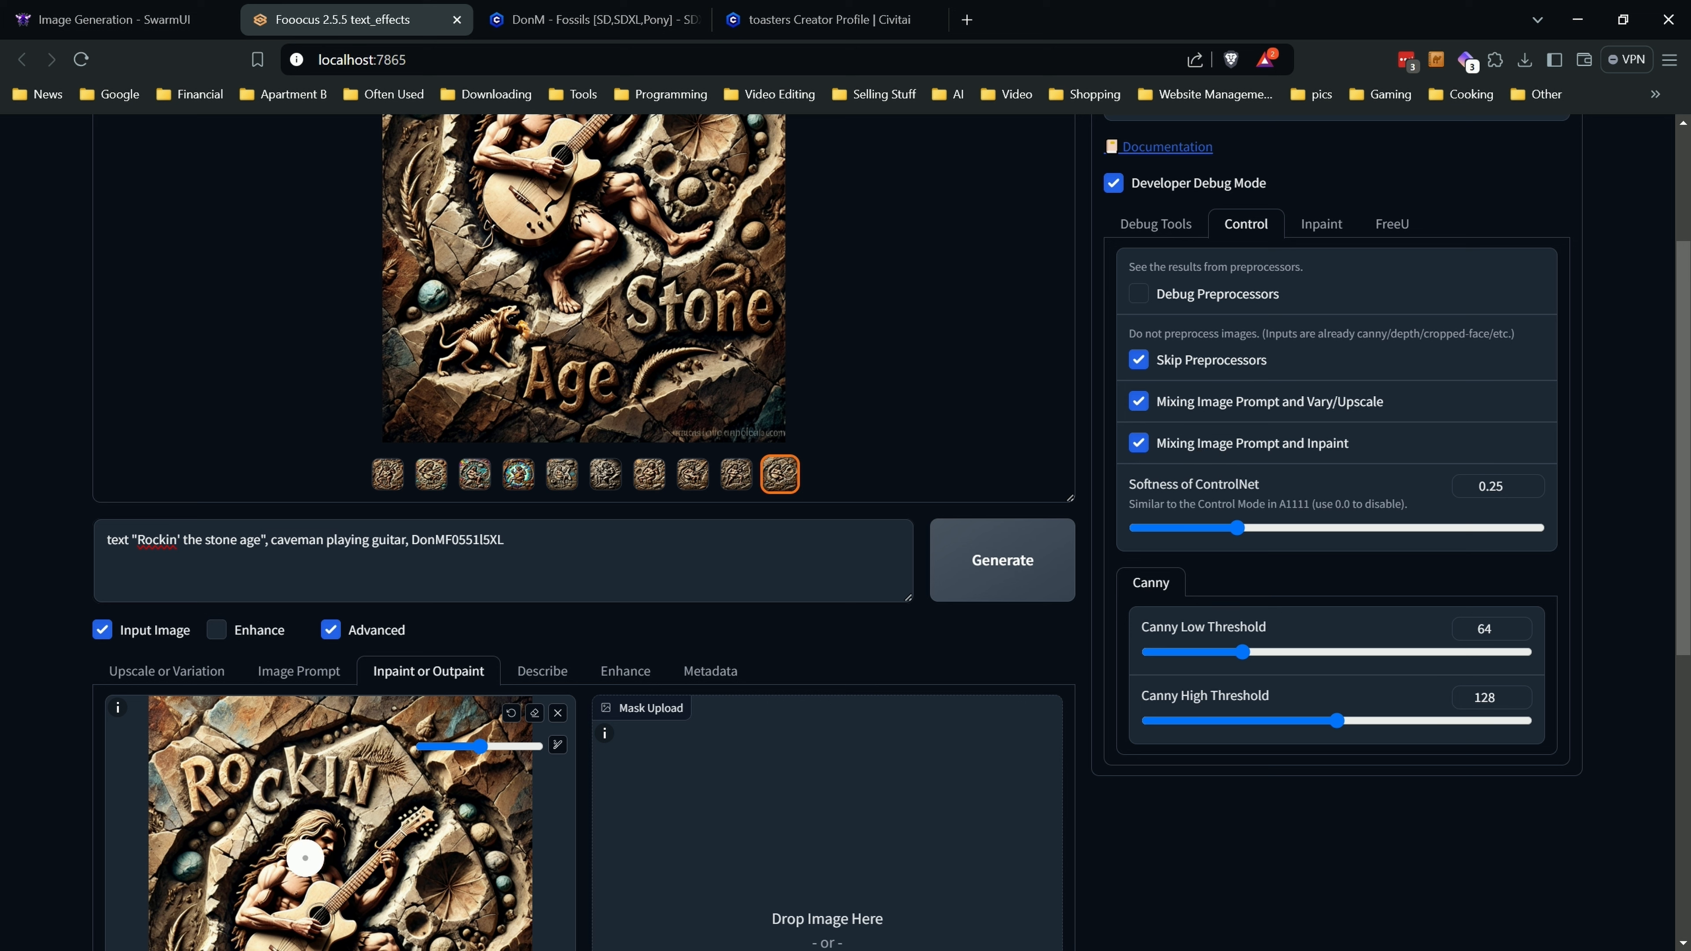
pyautogui.scroll(3, 1106, 226)
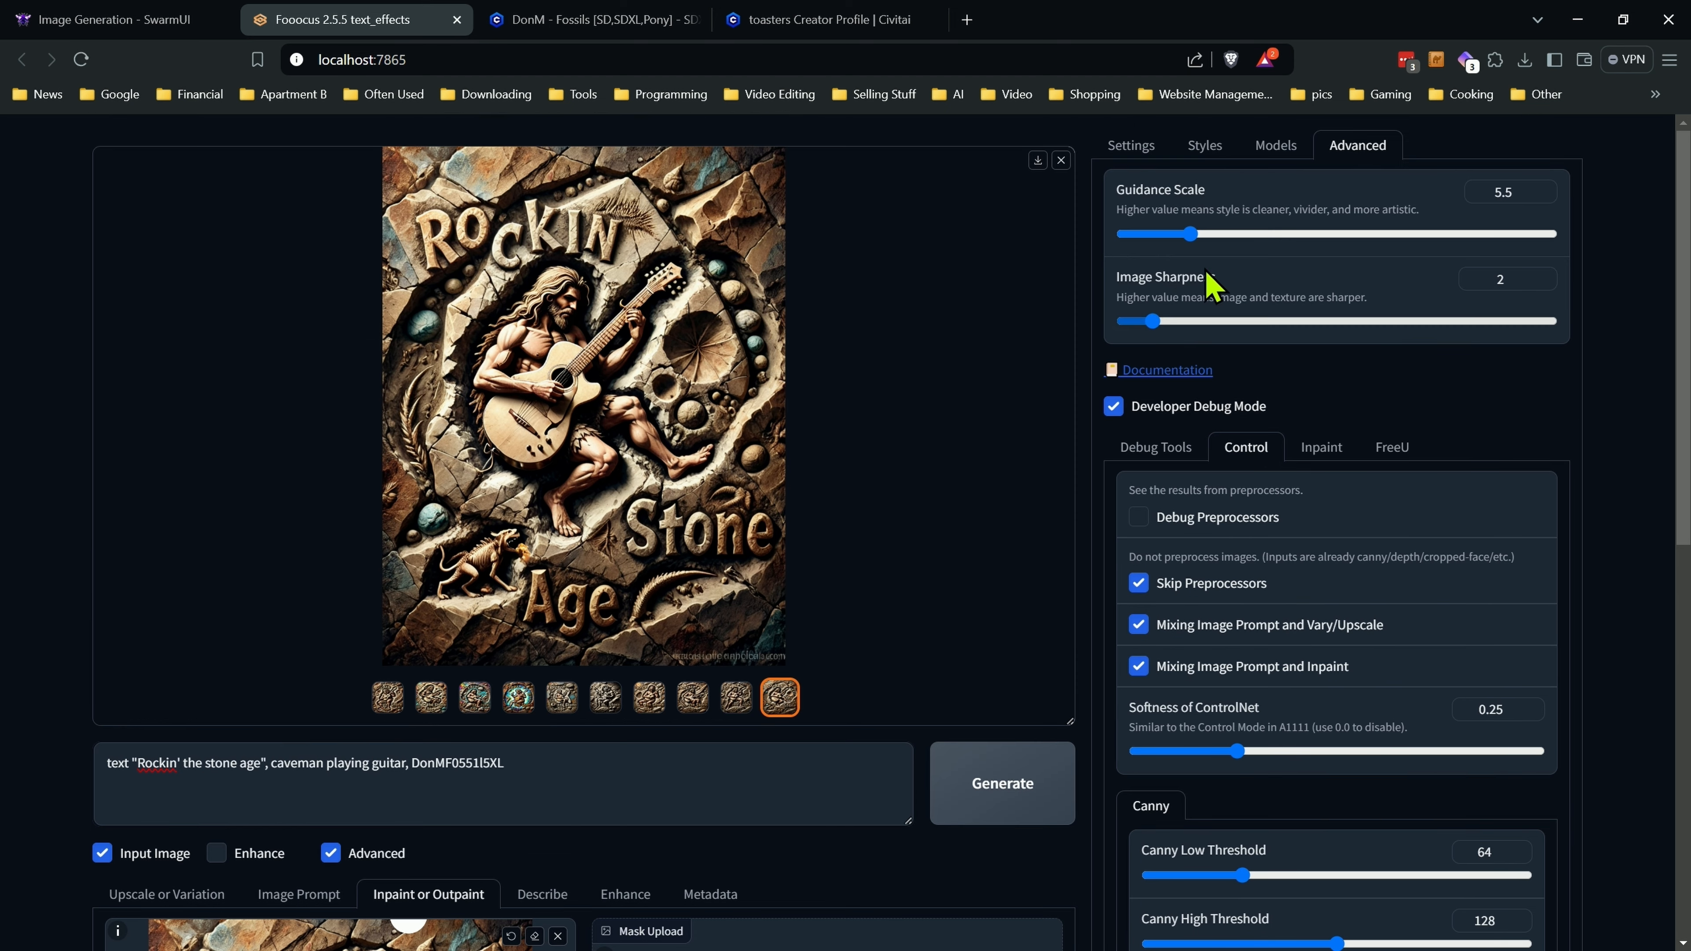
pyautogui.scroll(-6, 947, 702)
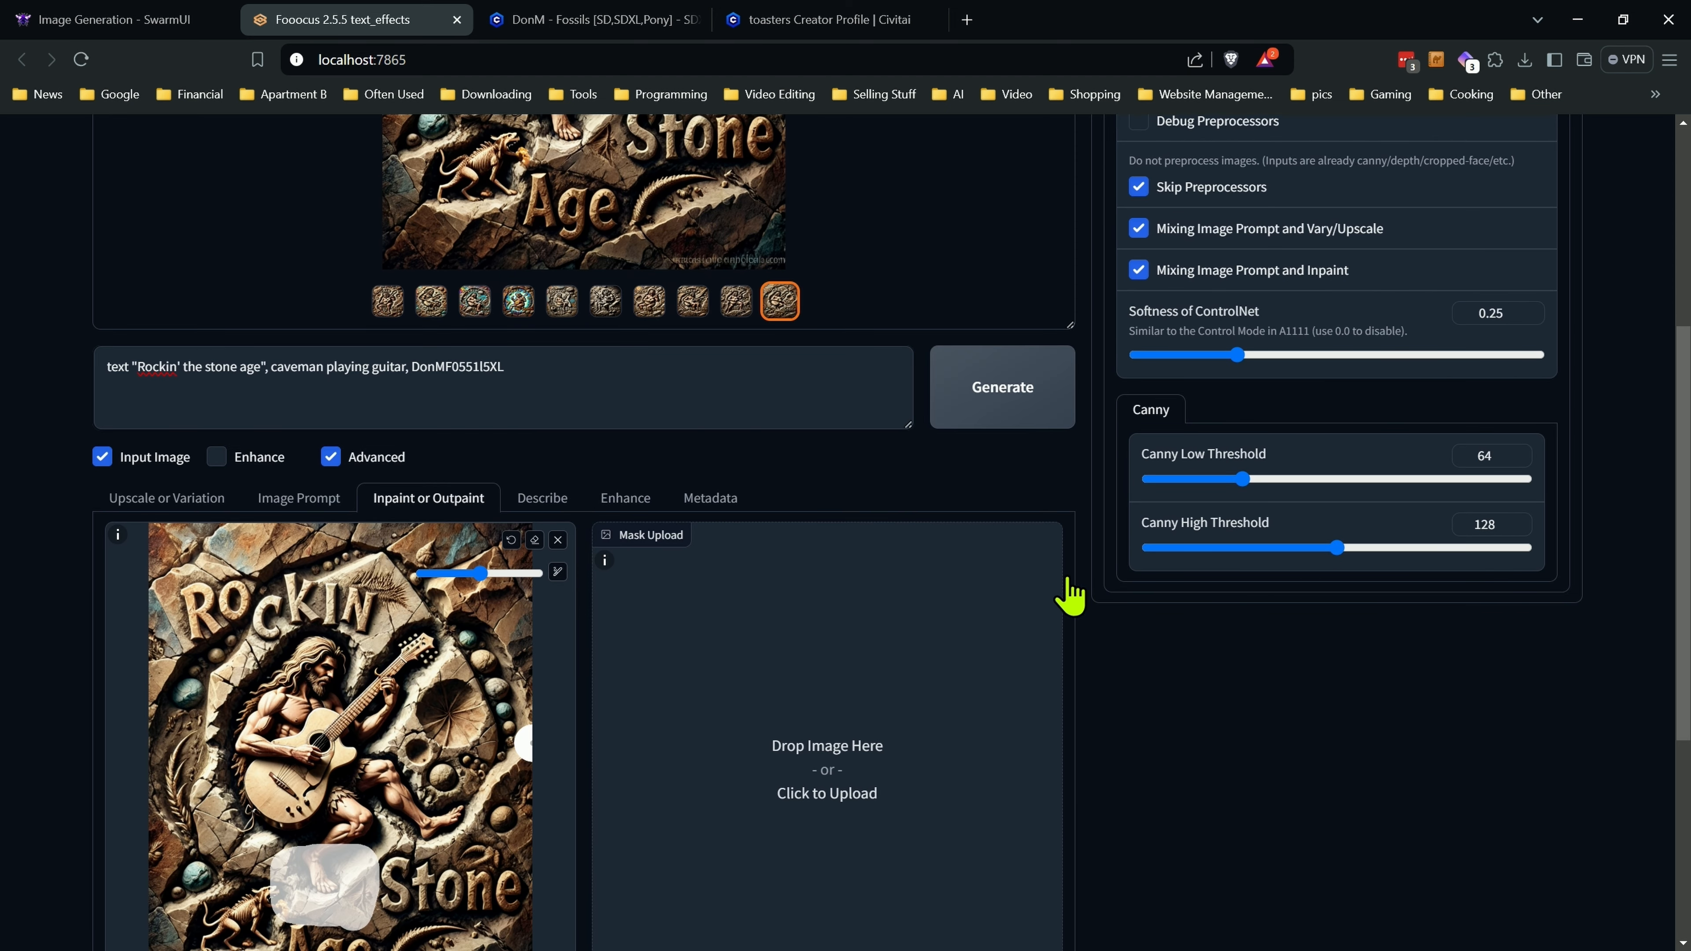
pyautogui.scroll(6, 1171, 543)
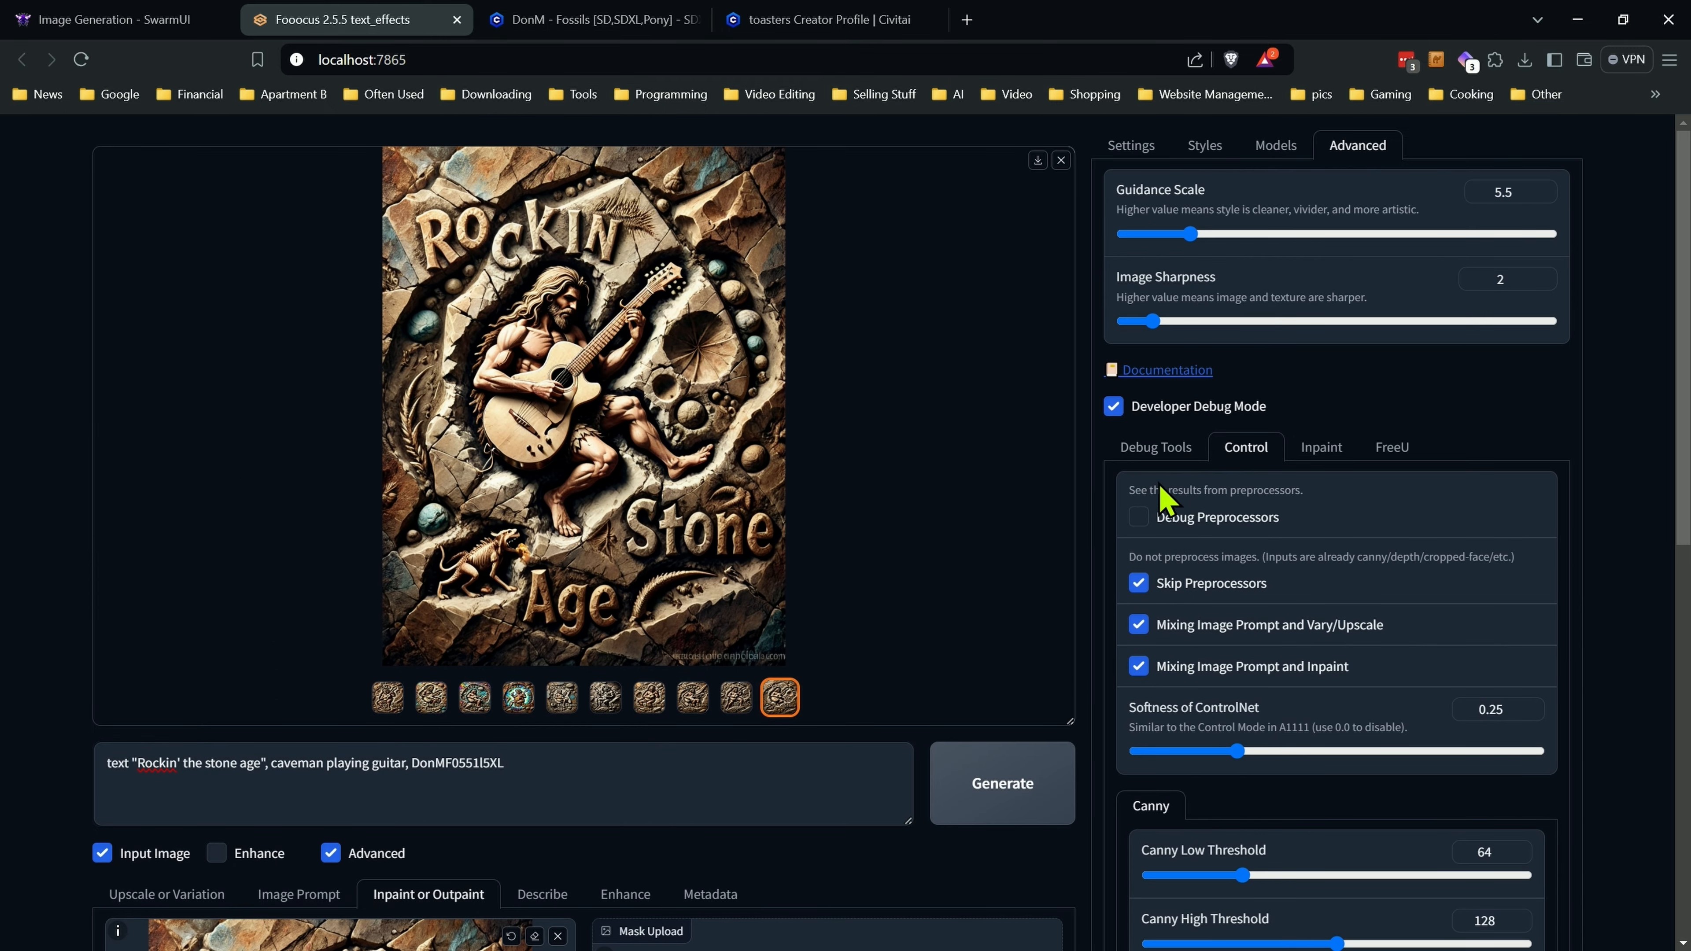
# Look up in the history log which styles were used for the source image, and return to Fooocus.
pyautogui.click(1204, 145)
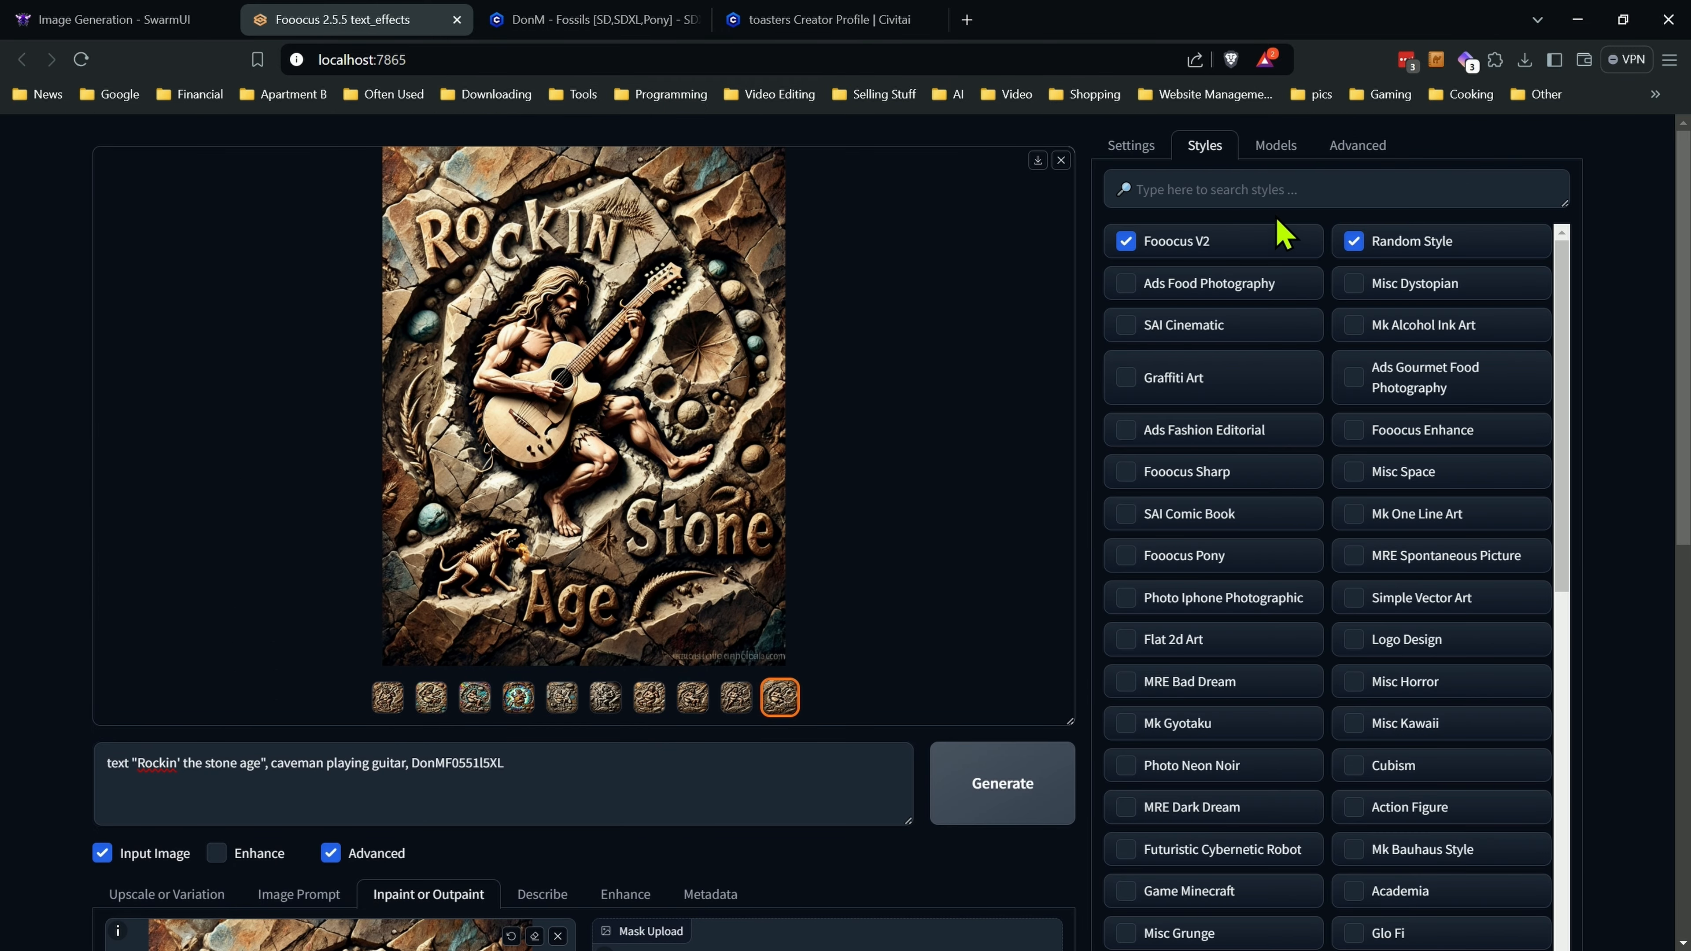
pyautogui.click(1357, 145)
pyautogui.scroll(-7, 1004, 596)
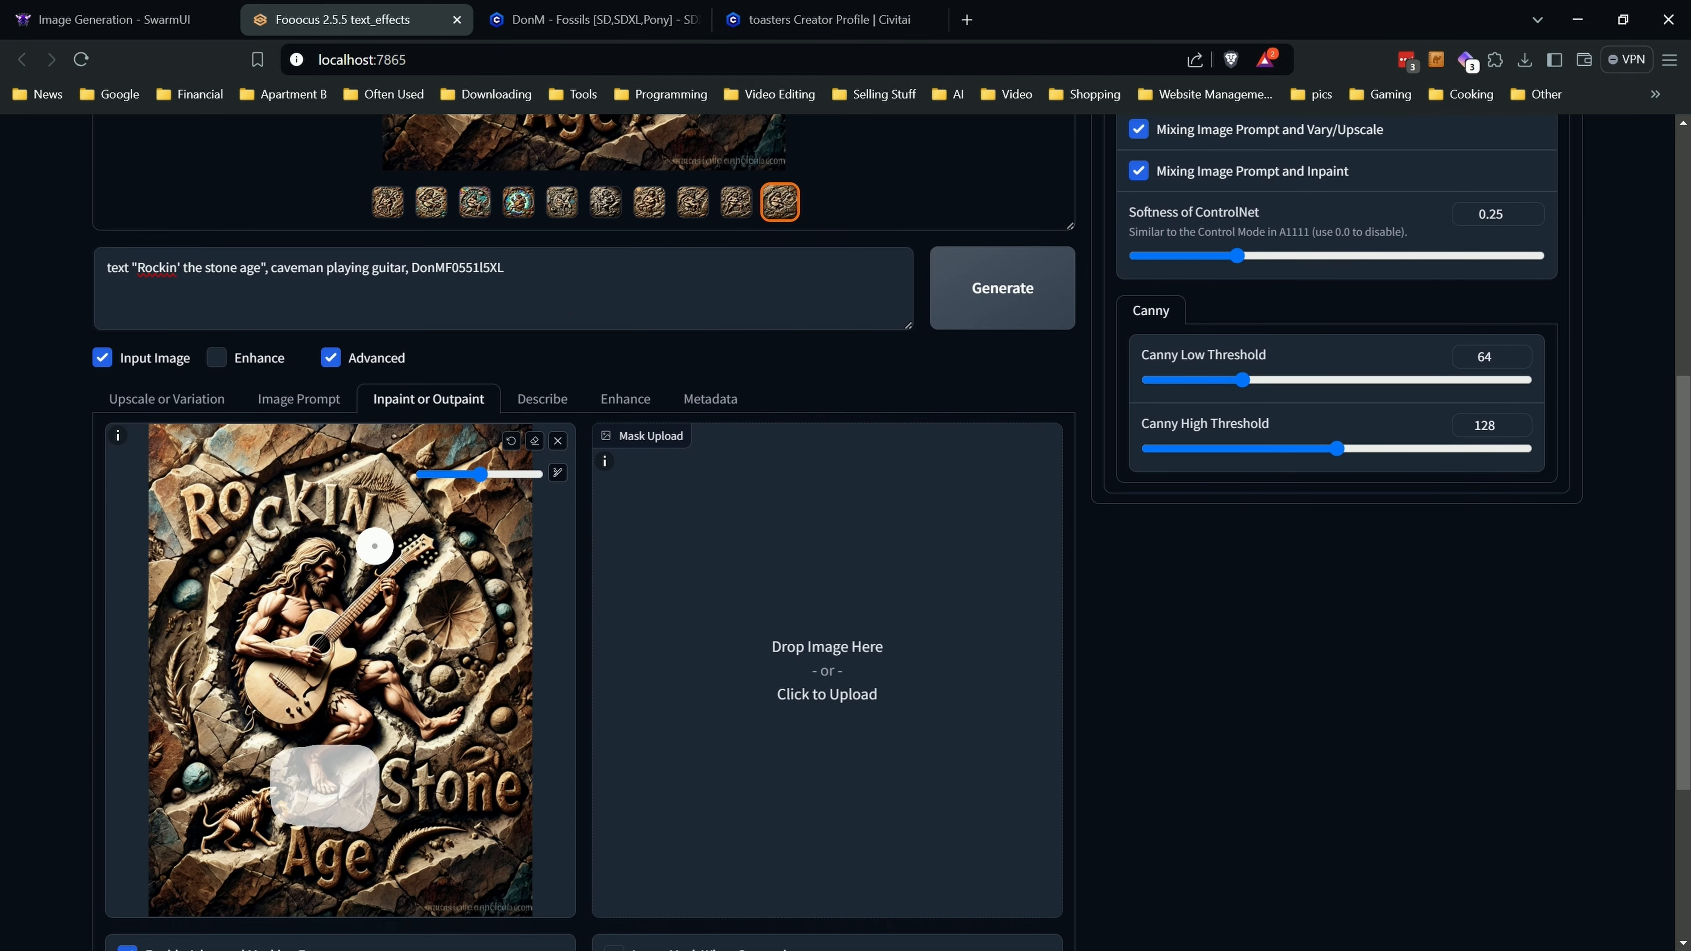
pyautogui.scroll(6, 1105, 460)
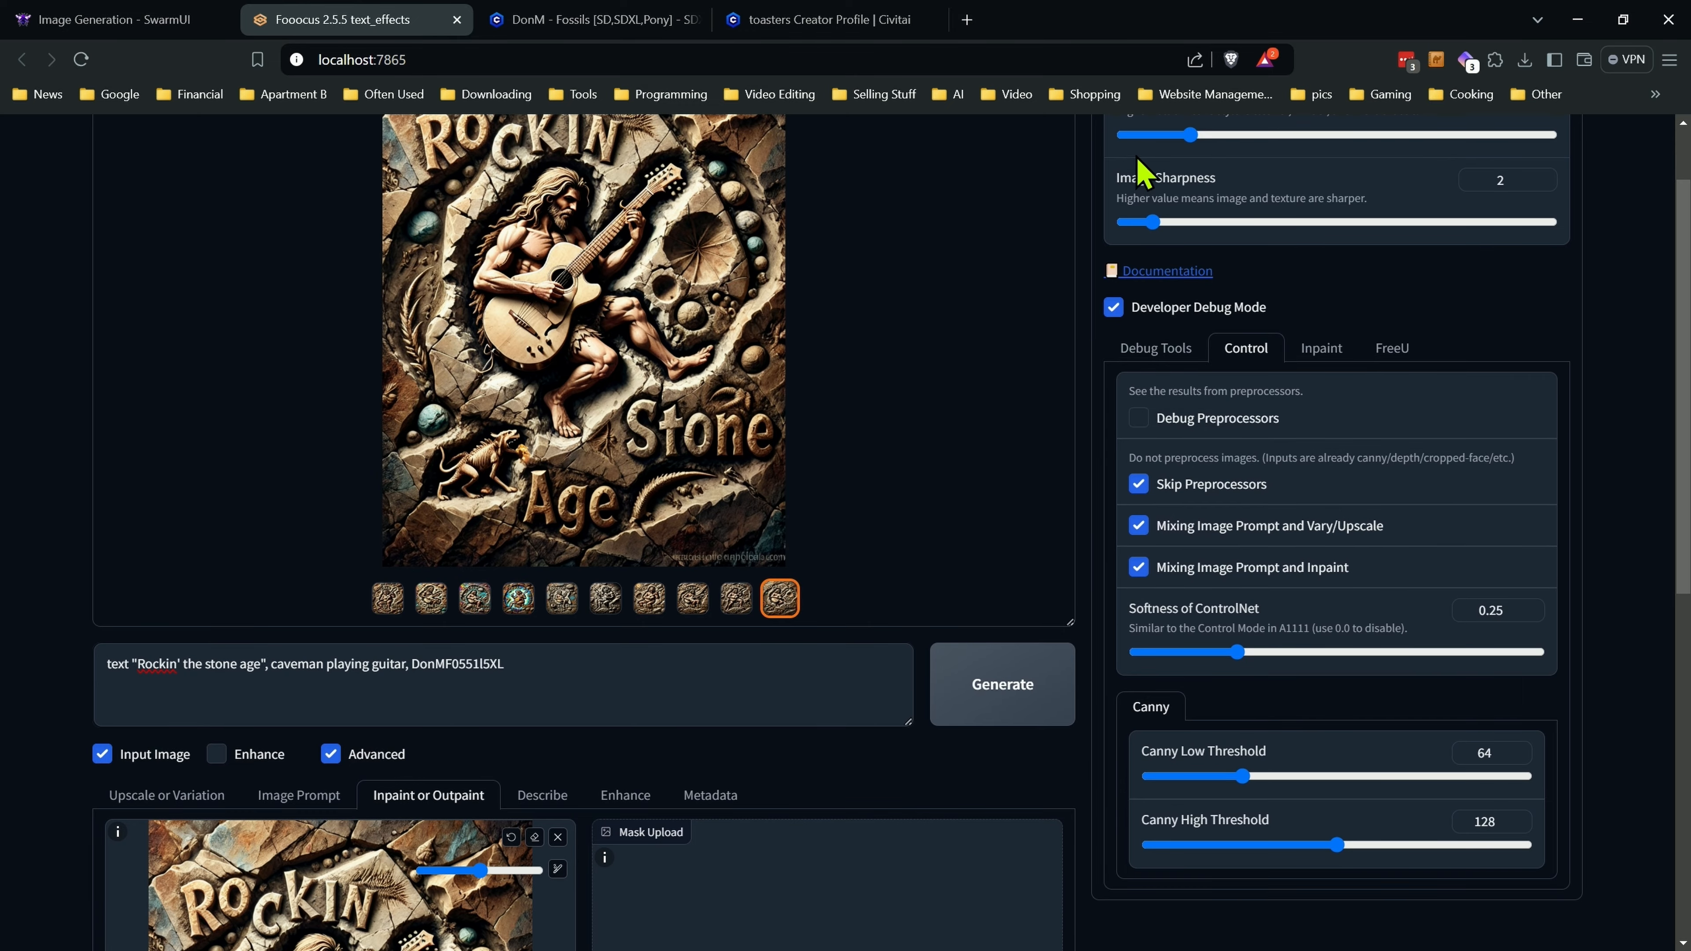
pyautogui.scroll(2, 1139, 175)
pyautogui.click(1131, 146)
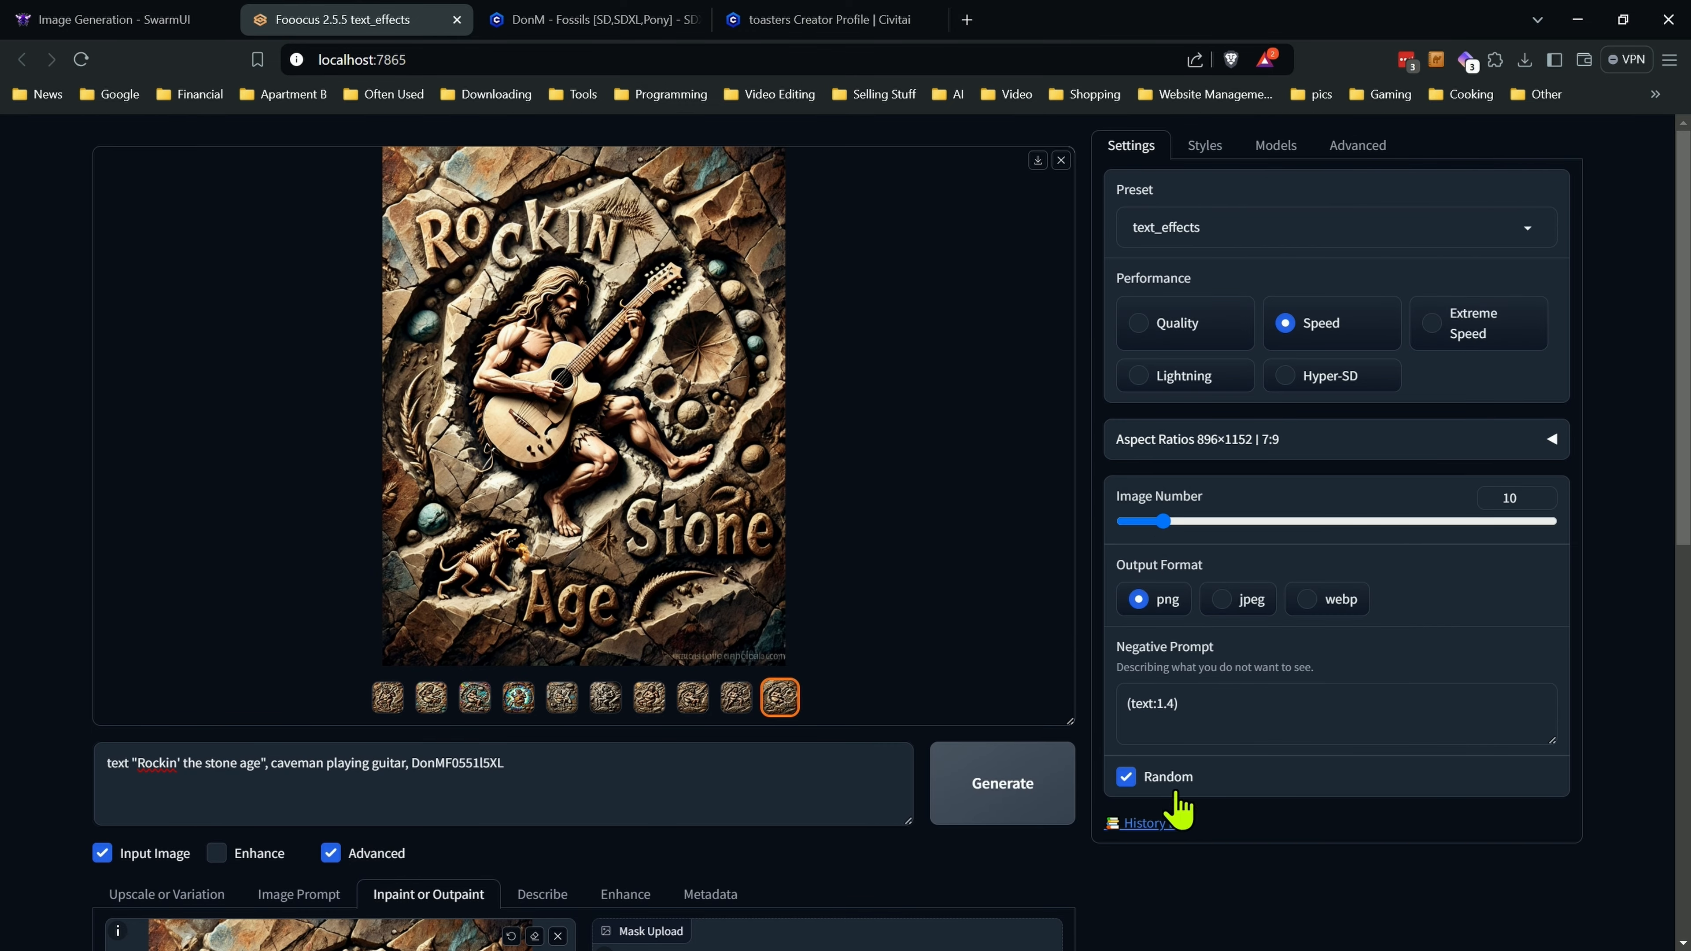
pyautogui.click(1165, 822)
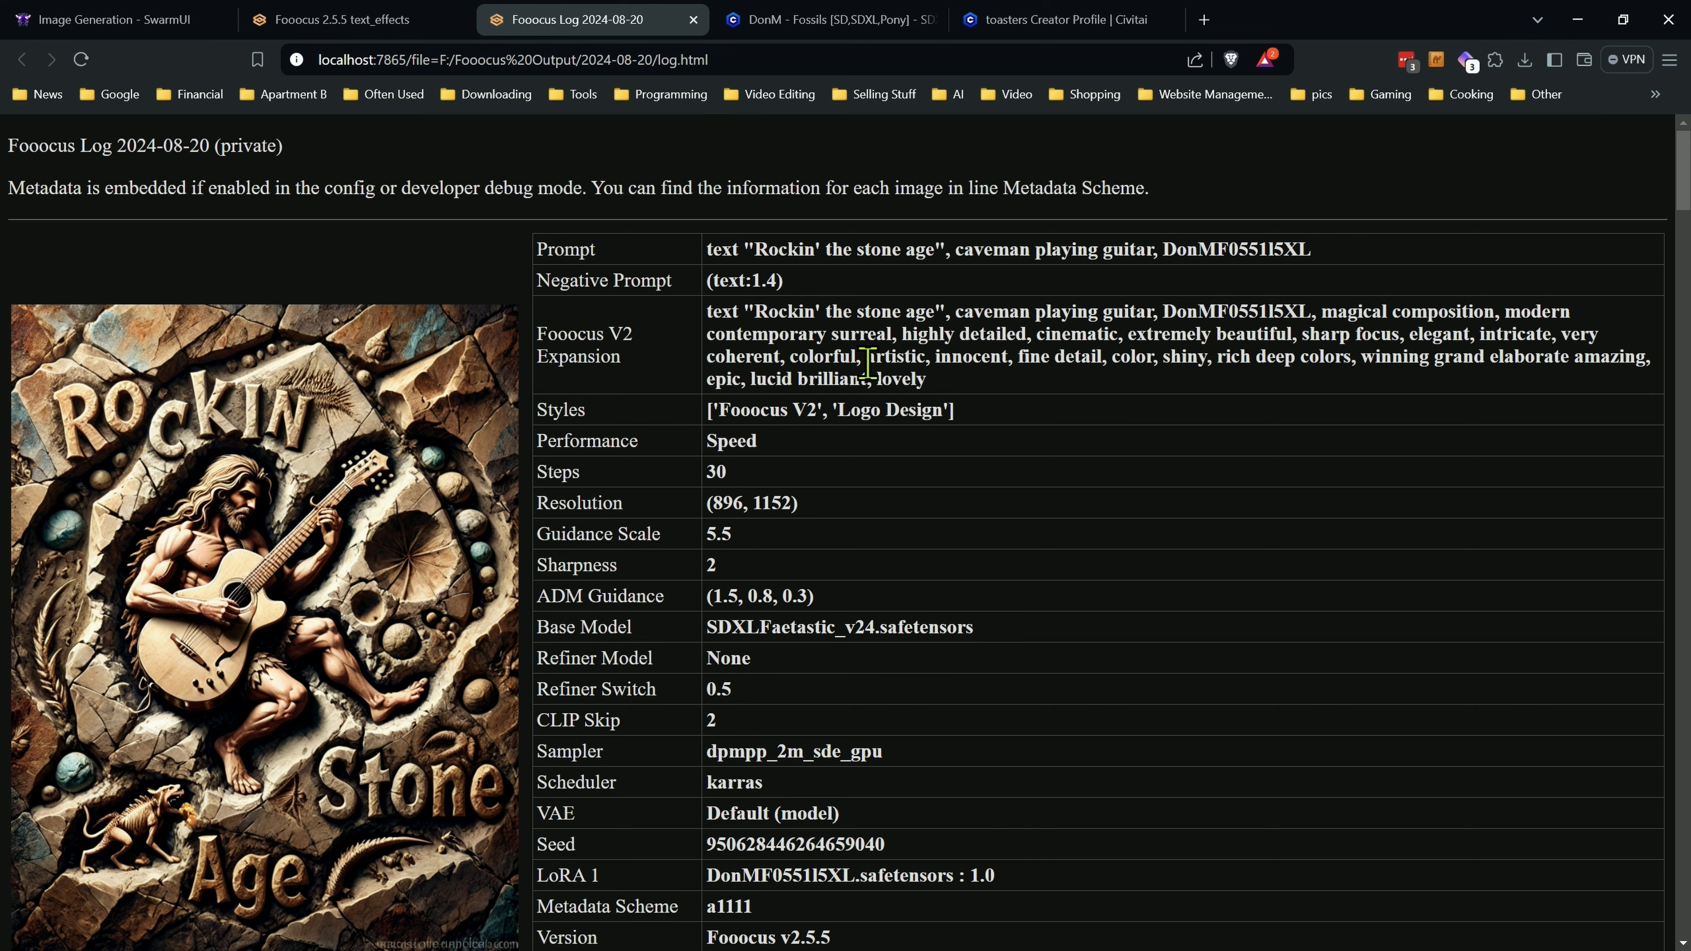
pyautogui.click(346, 19)
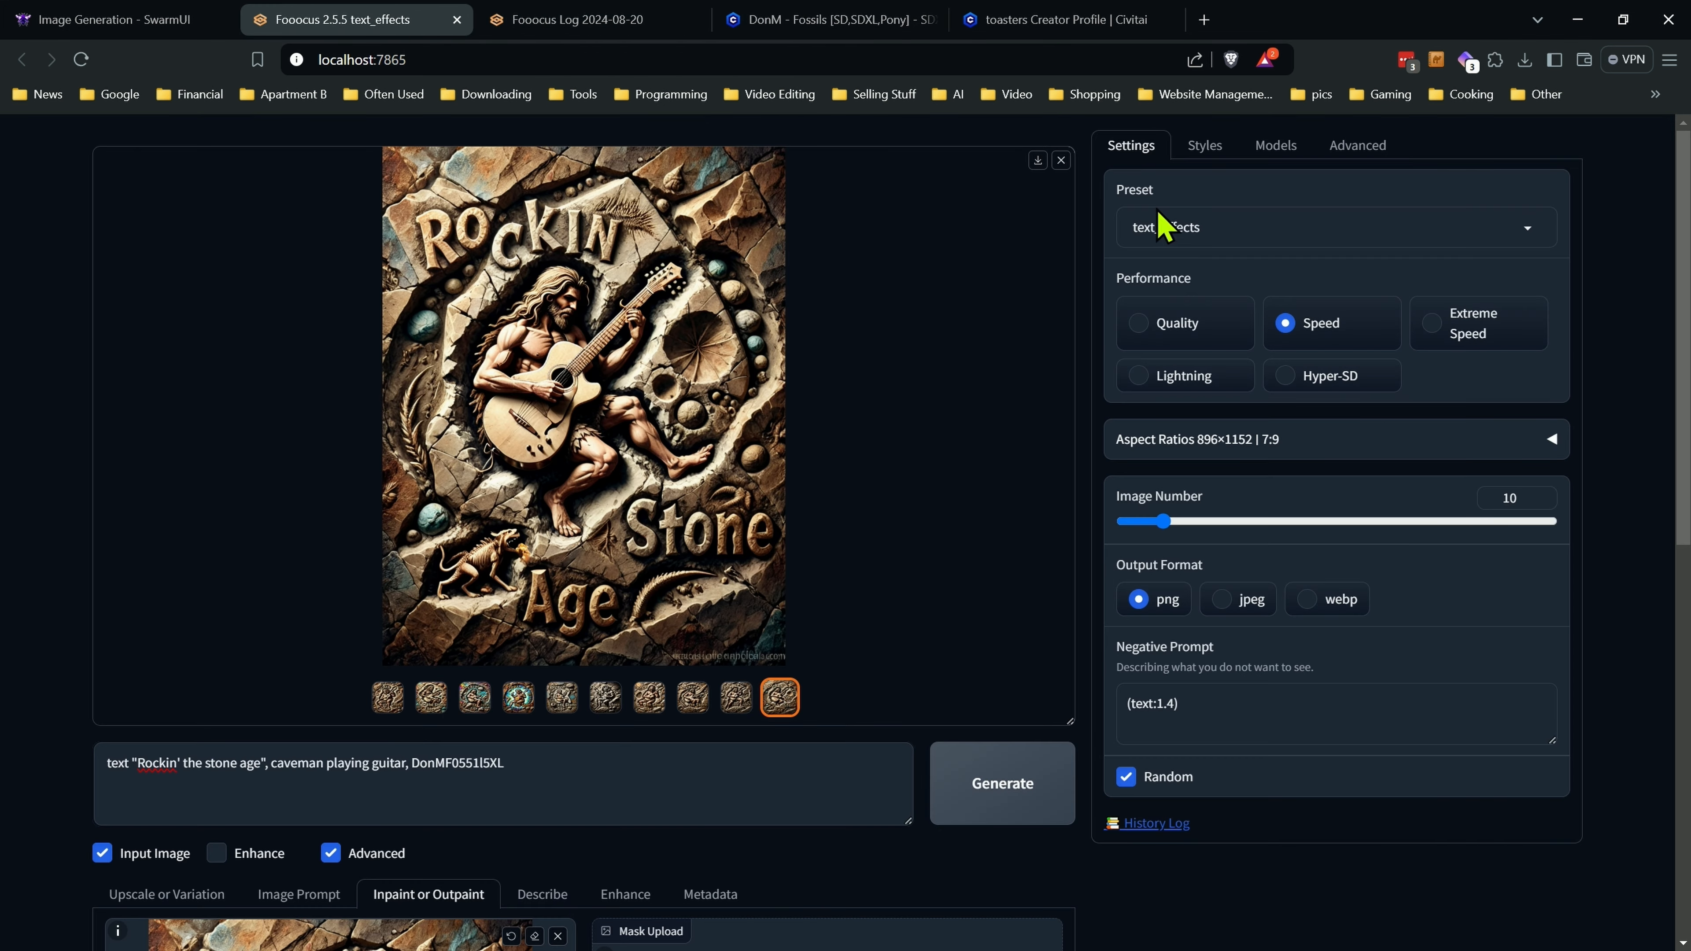
# Search the styles for "logo", enable Logo Design and turn off Random Style, keeping Fooocus V2.
pyautogui.click(1220, 150)
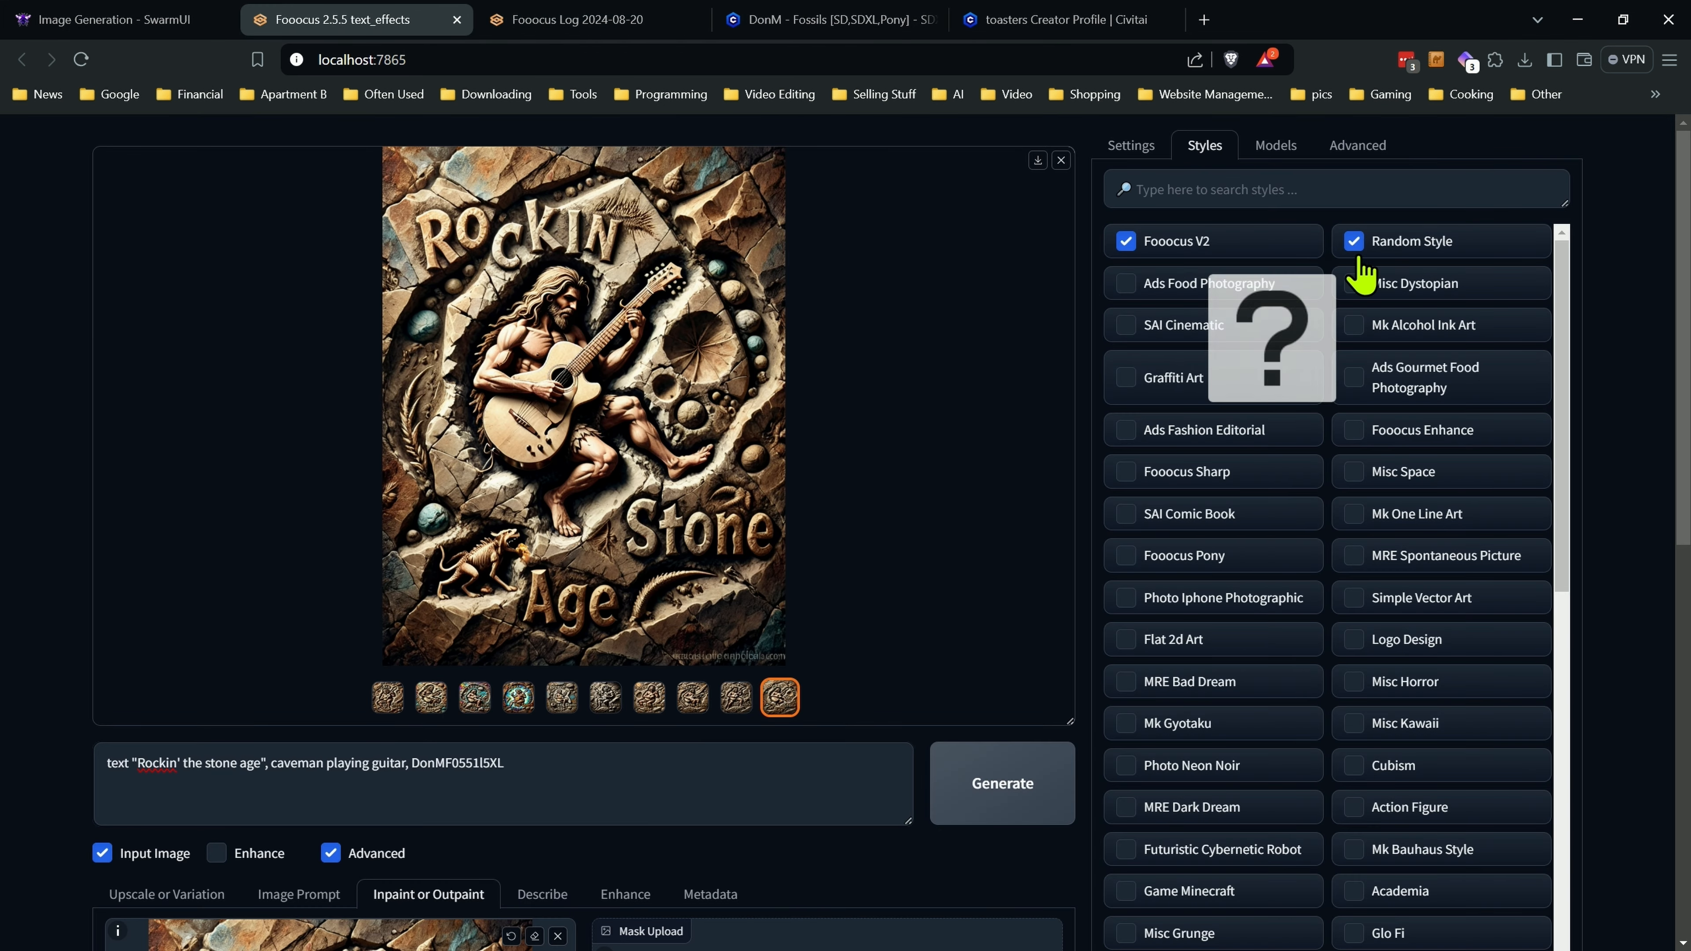
pyautogui.click(1318, 200)
pyautogui.write('logo')
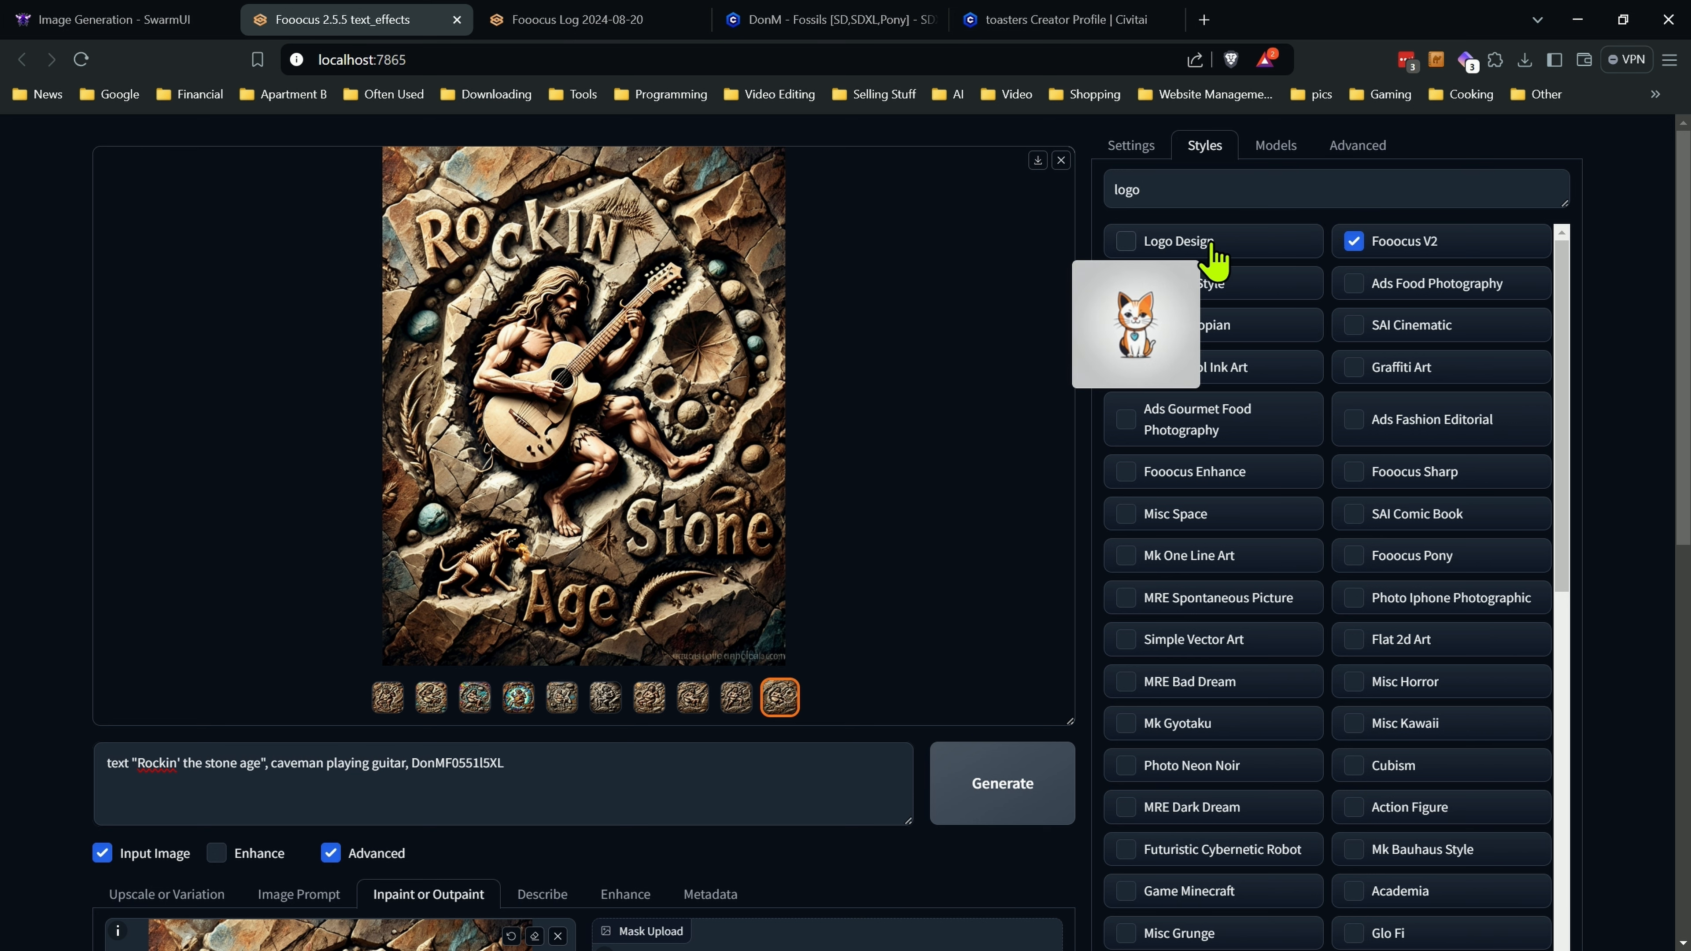
pyautogui.click(1211, 248)
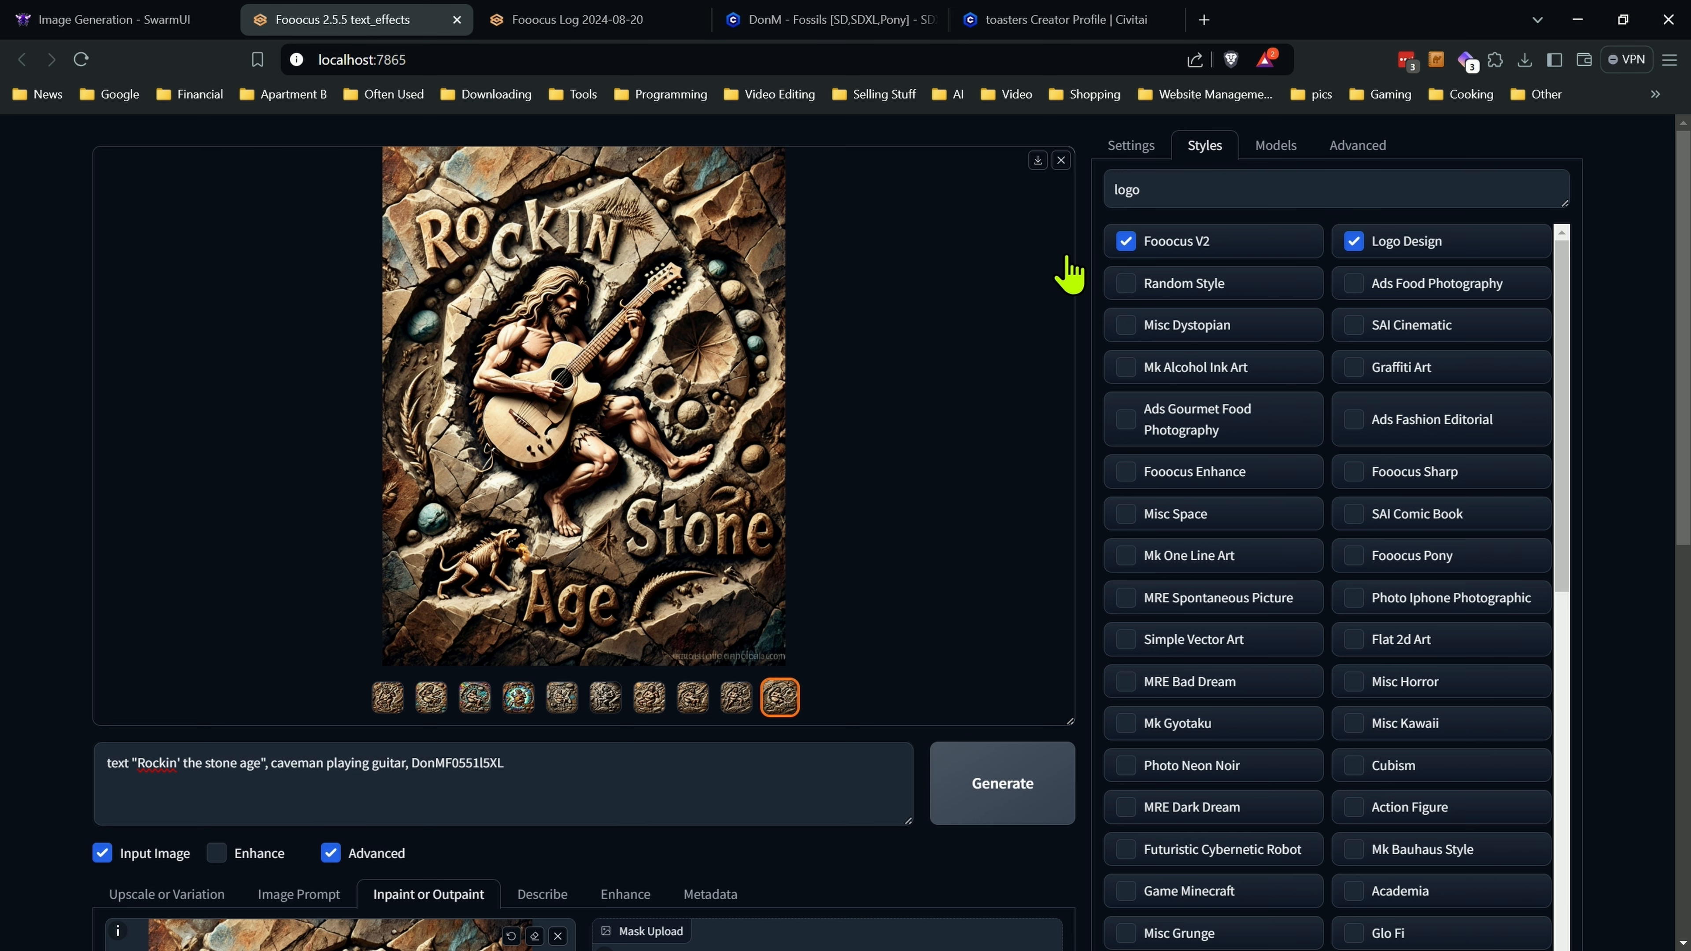
# Check the model and LoRA selection, generate the inpainted batch and inspect the first result at full size.
pyautogui.click(1135, 150)
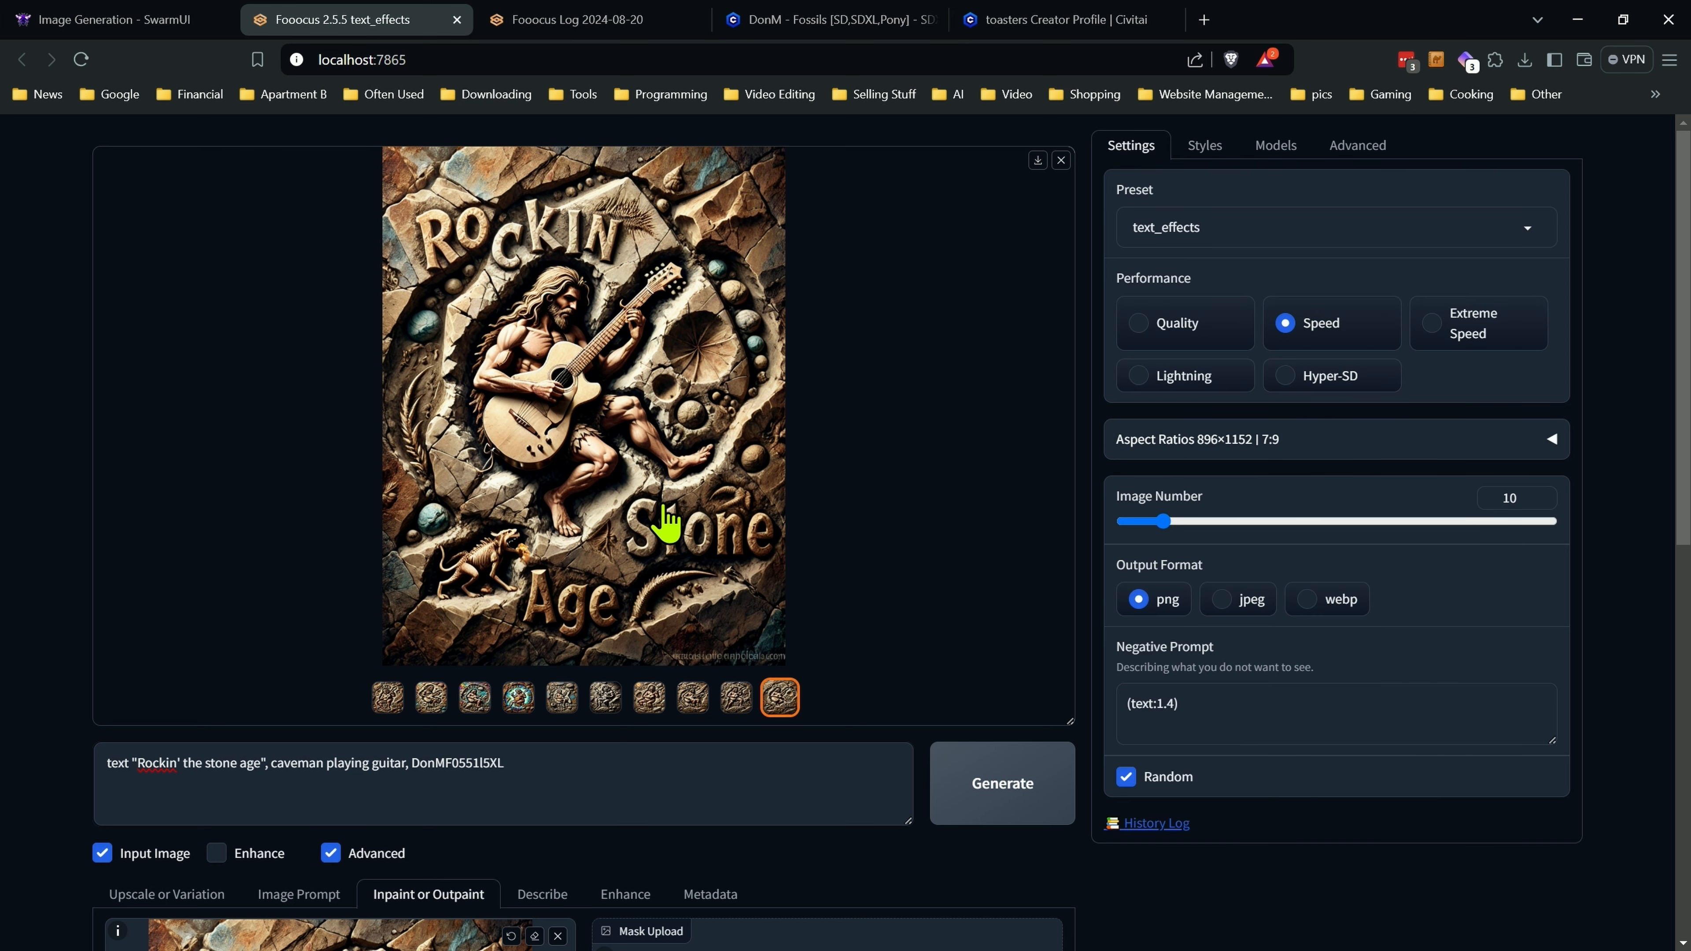
pyautogui.click(1275, 146)
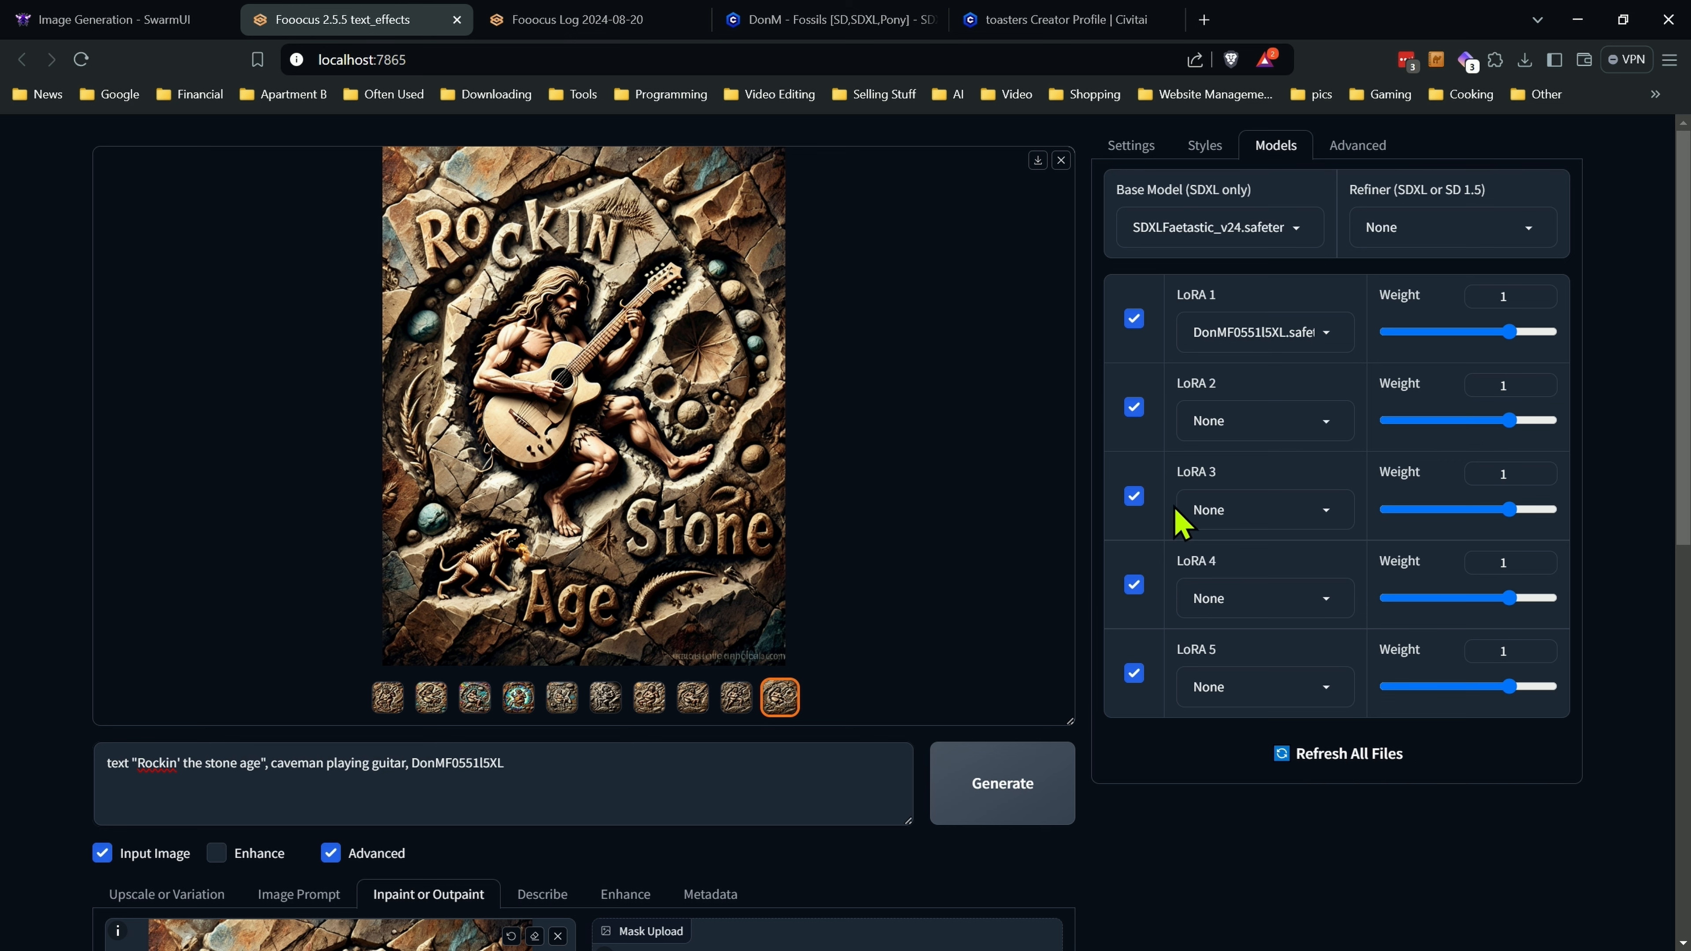
pyautogui.scroll(-6, 1097, 532)
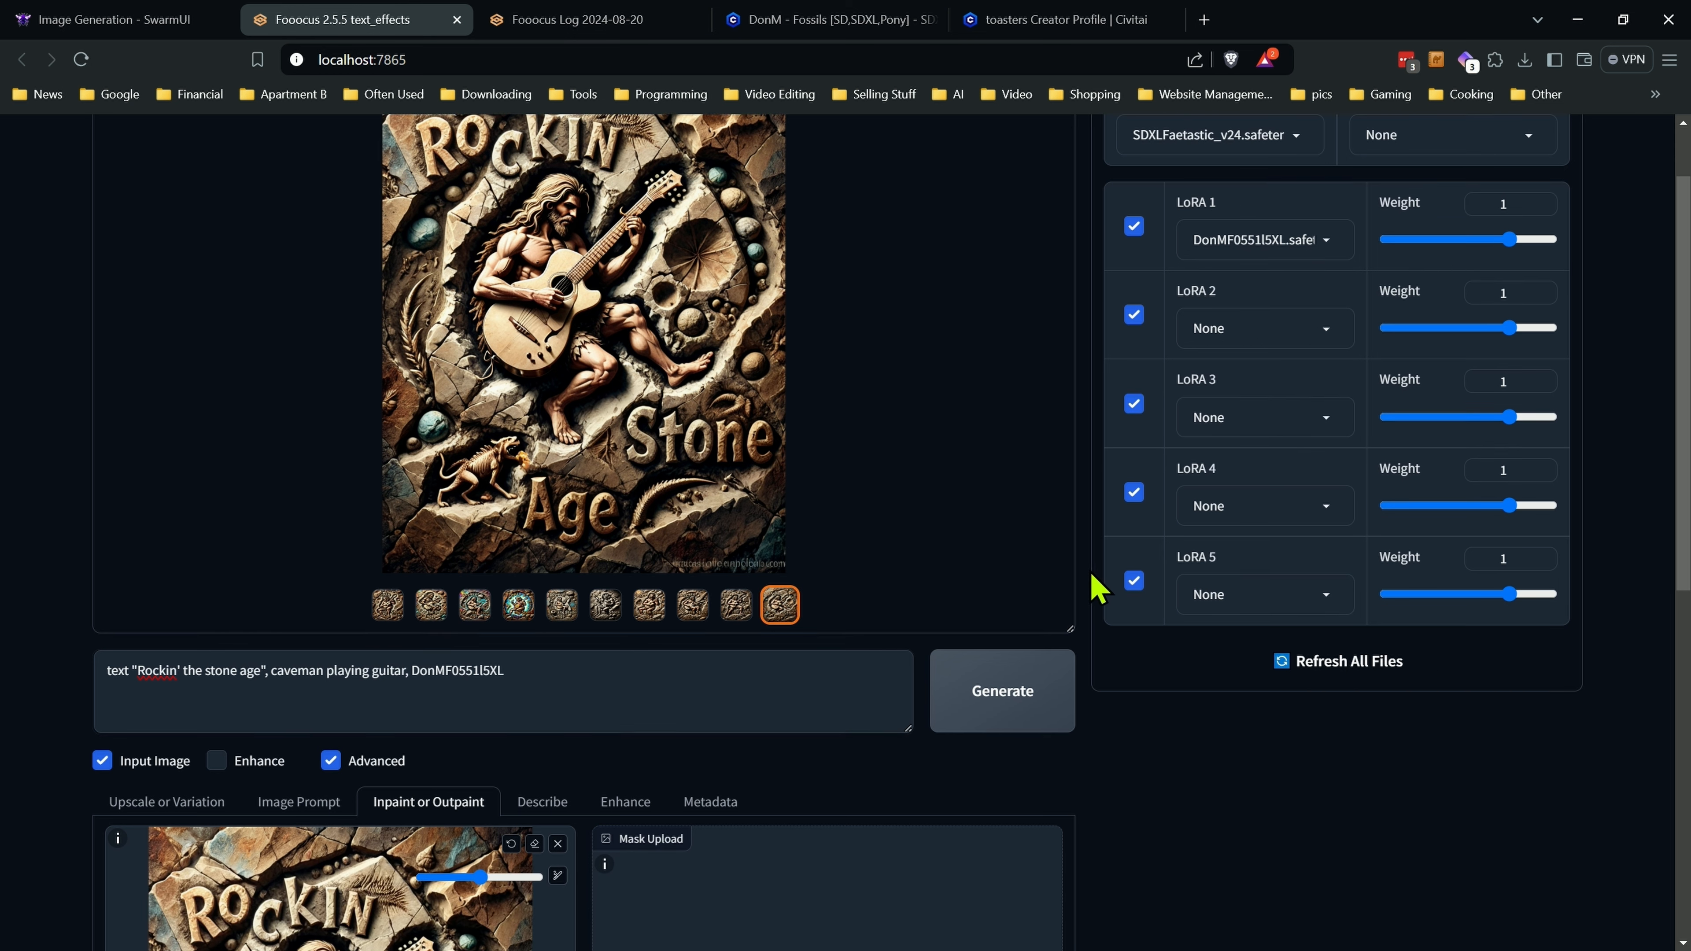
pyautogui.scroll(6, 458, 767)
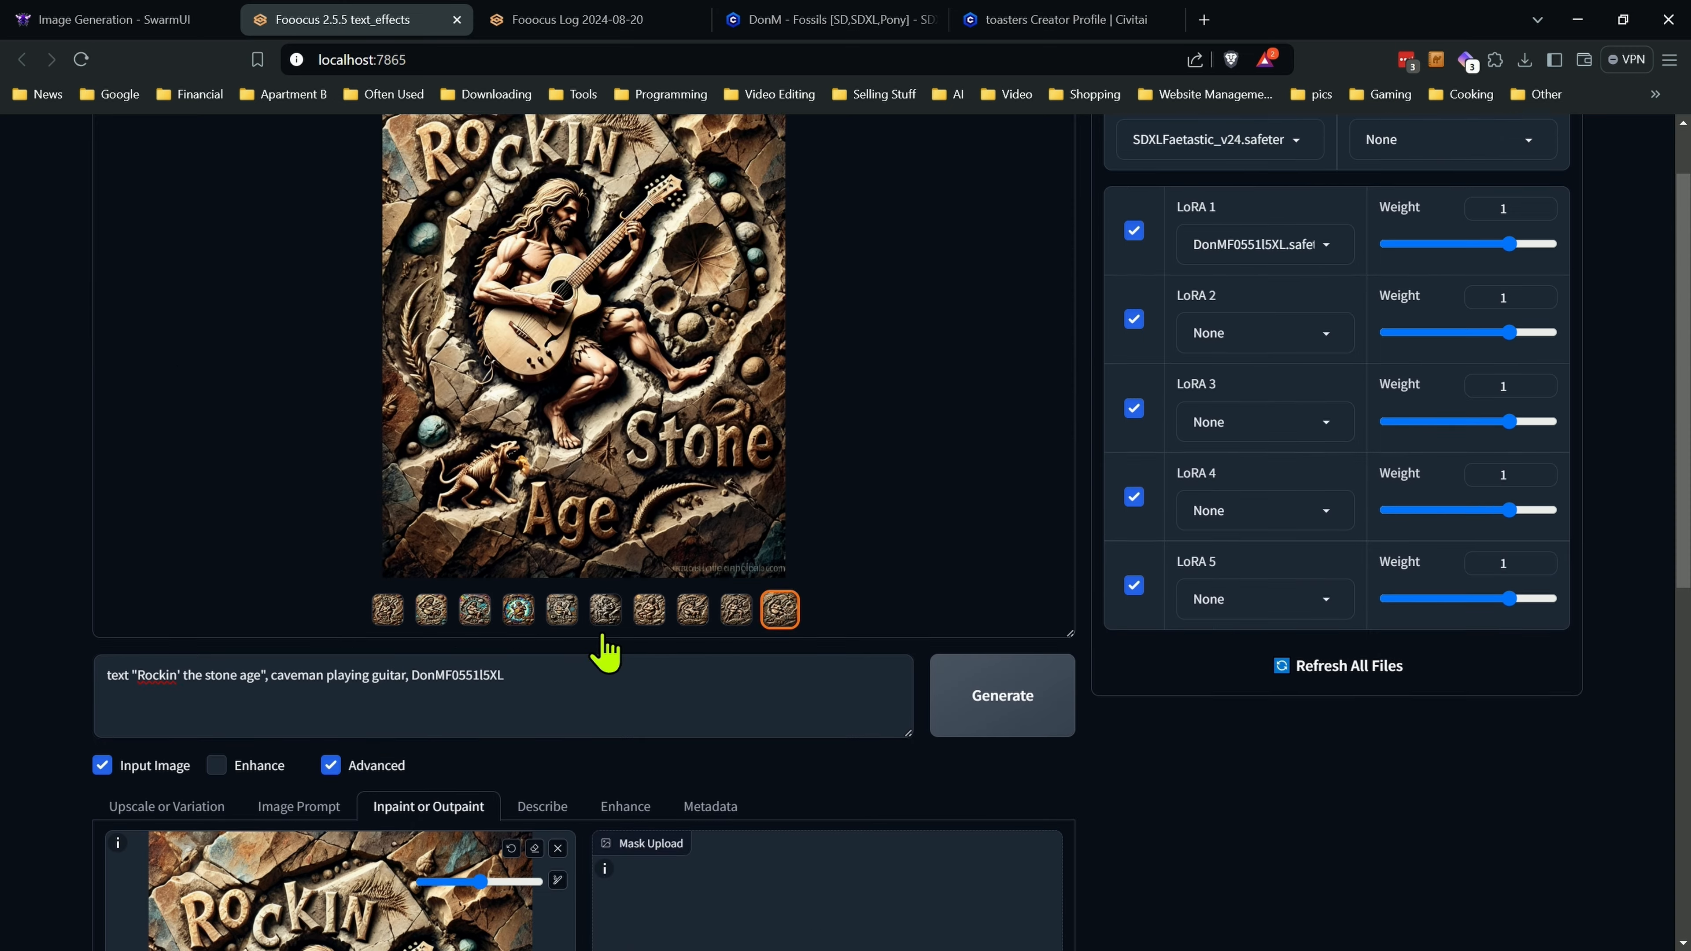
pyautogui.click(1017, 788)
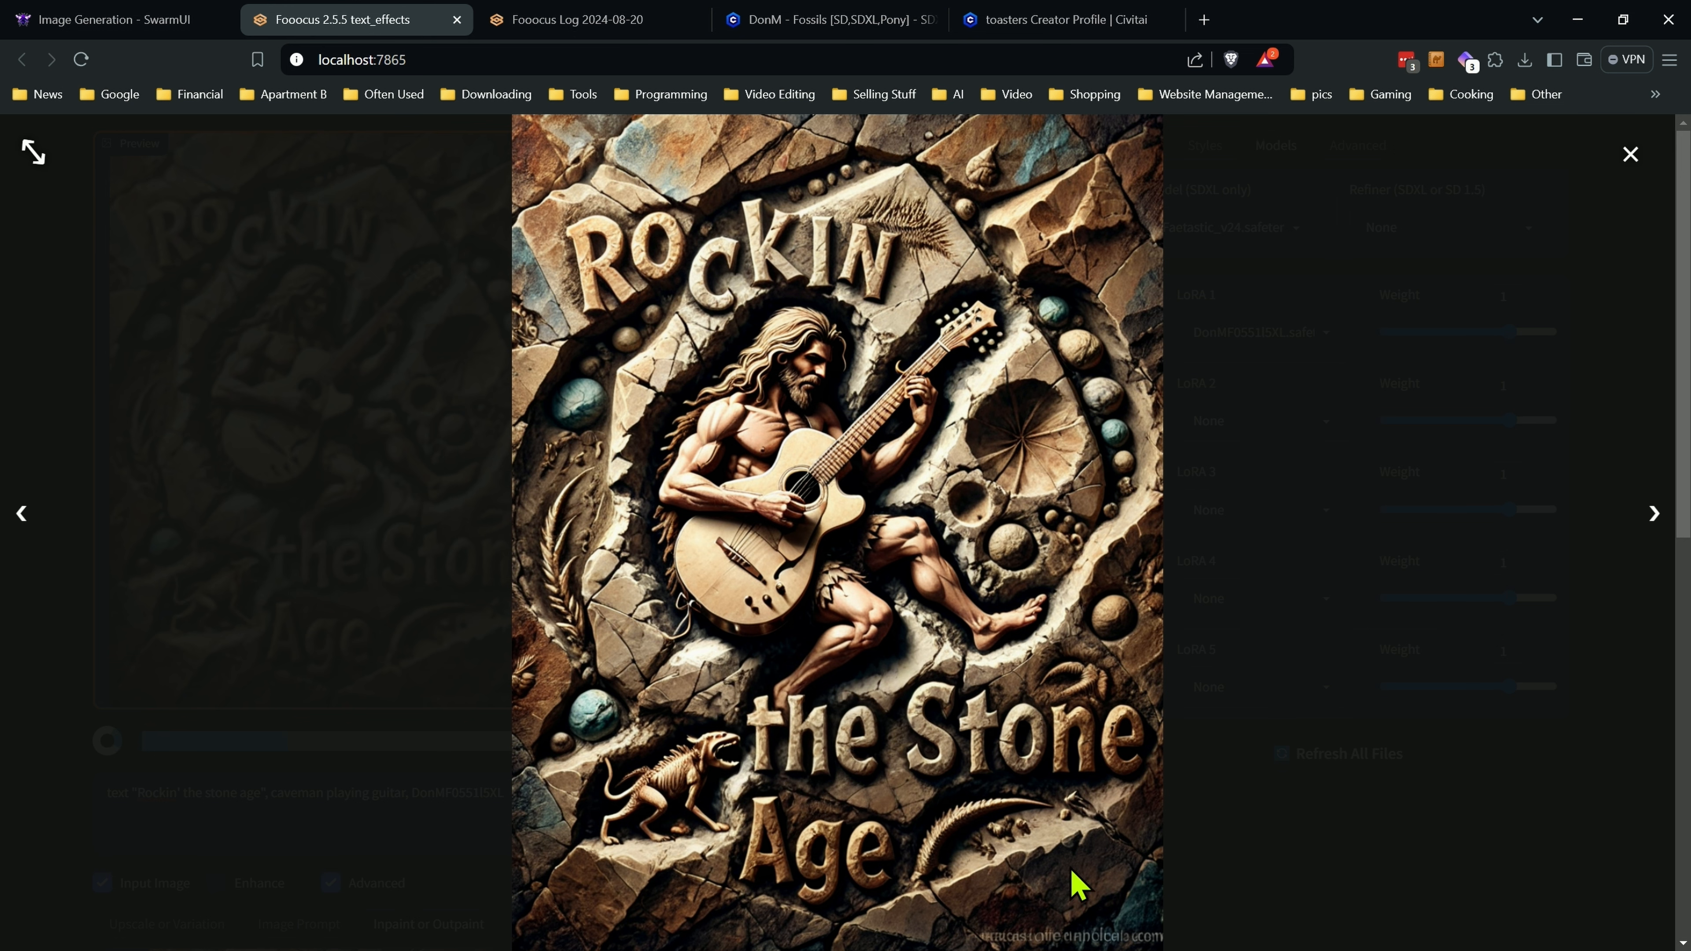
pyautogui.click(1630, 155)
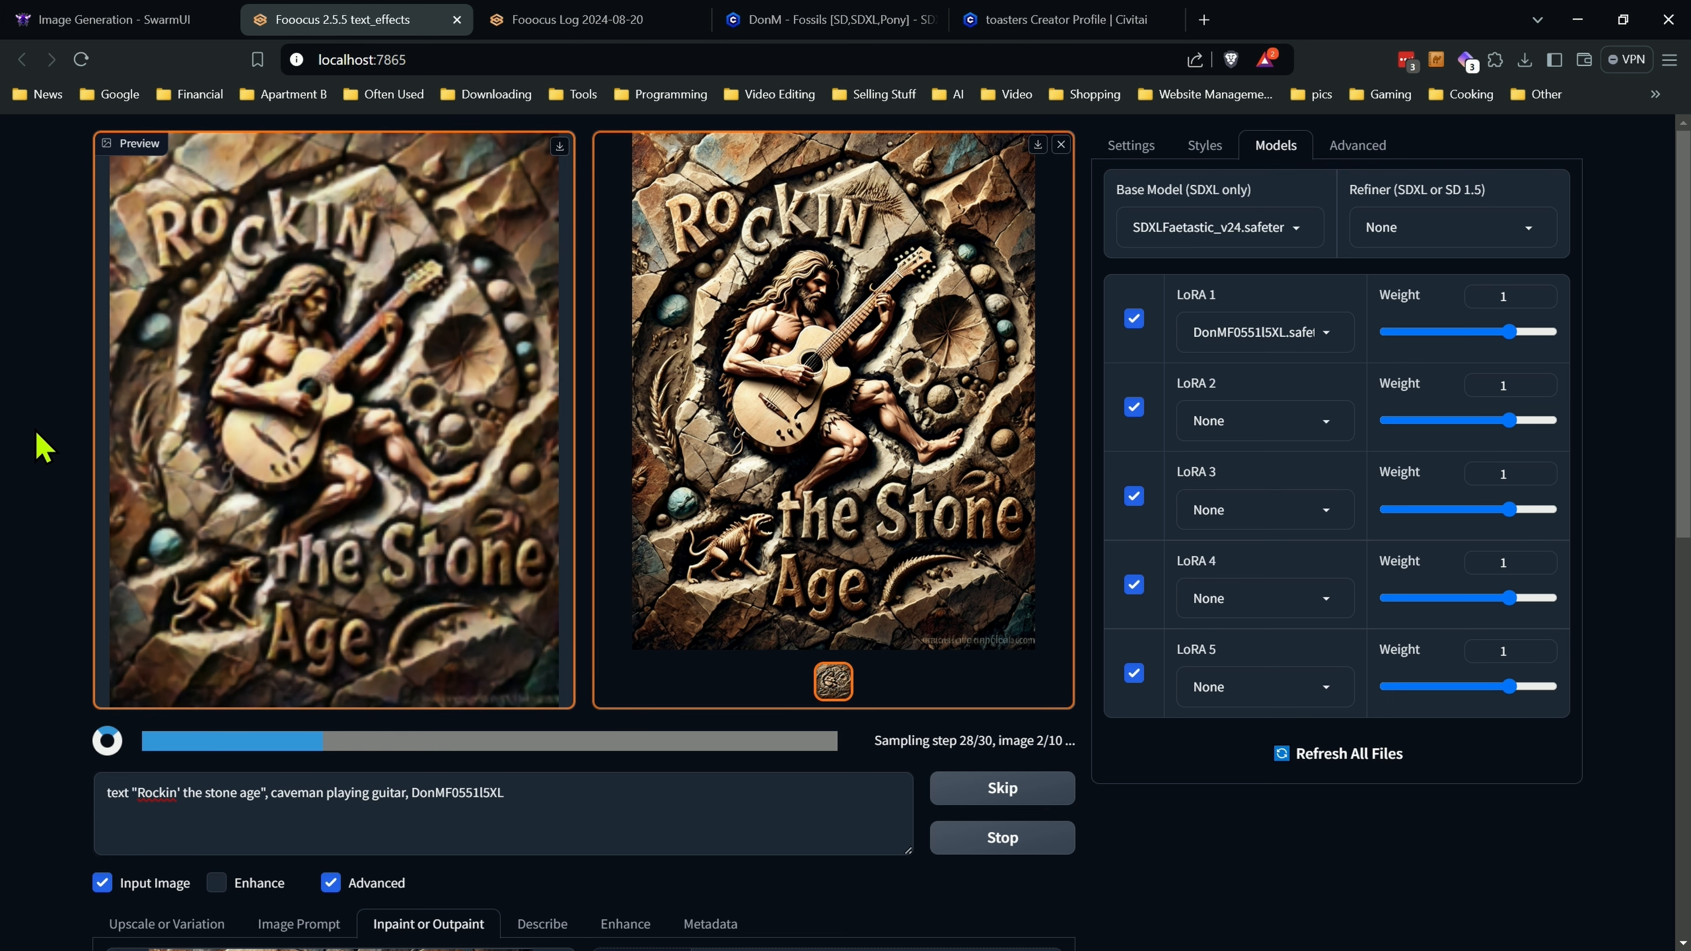
# Review the masked source image, the image prompt and the advanced control and inpaint settings used for the running batch.
pyautogui.scroll(-8, 44, 446)
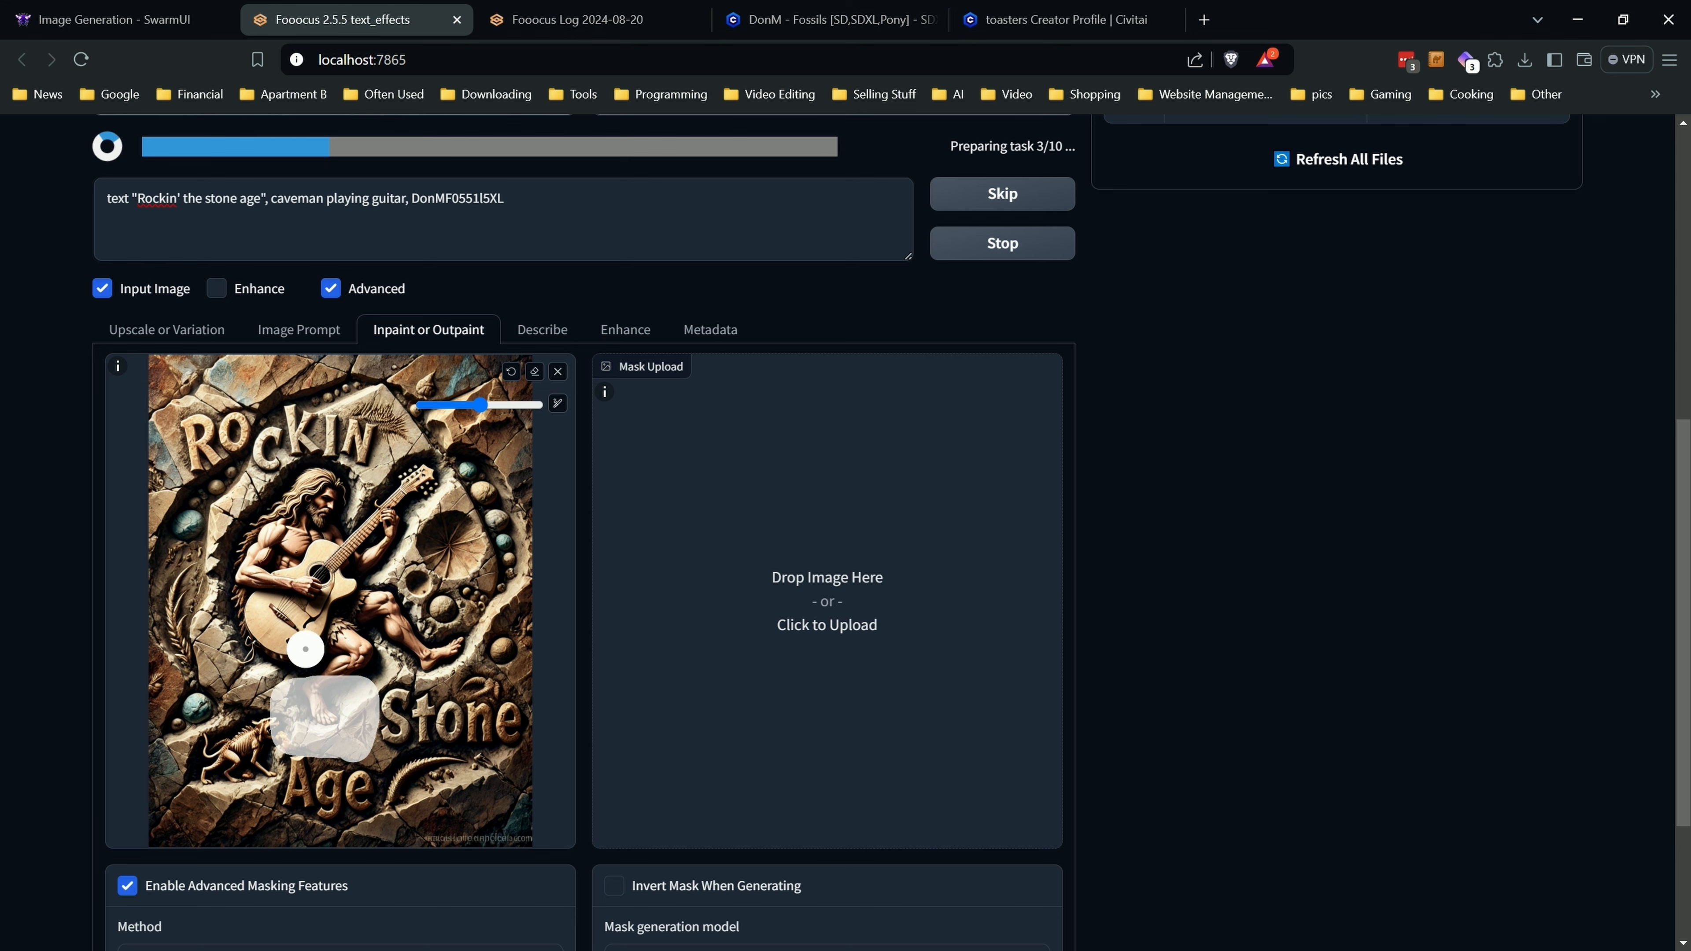
pyautogui.click(314, 326)
pyautogui.click(440, 278)
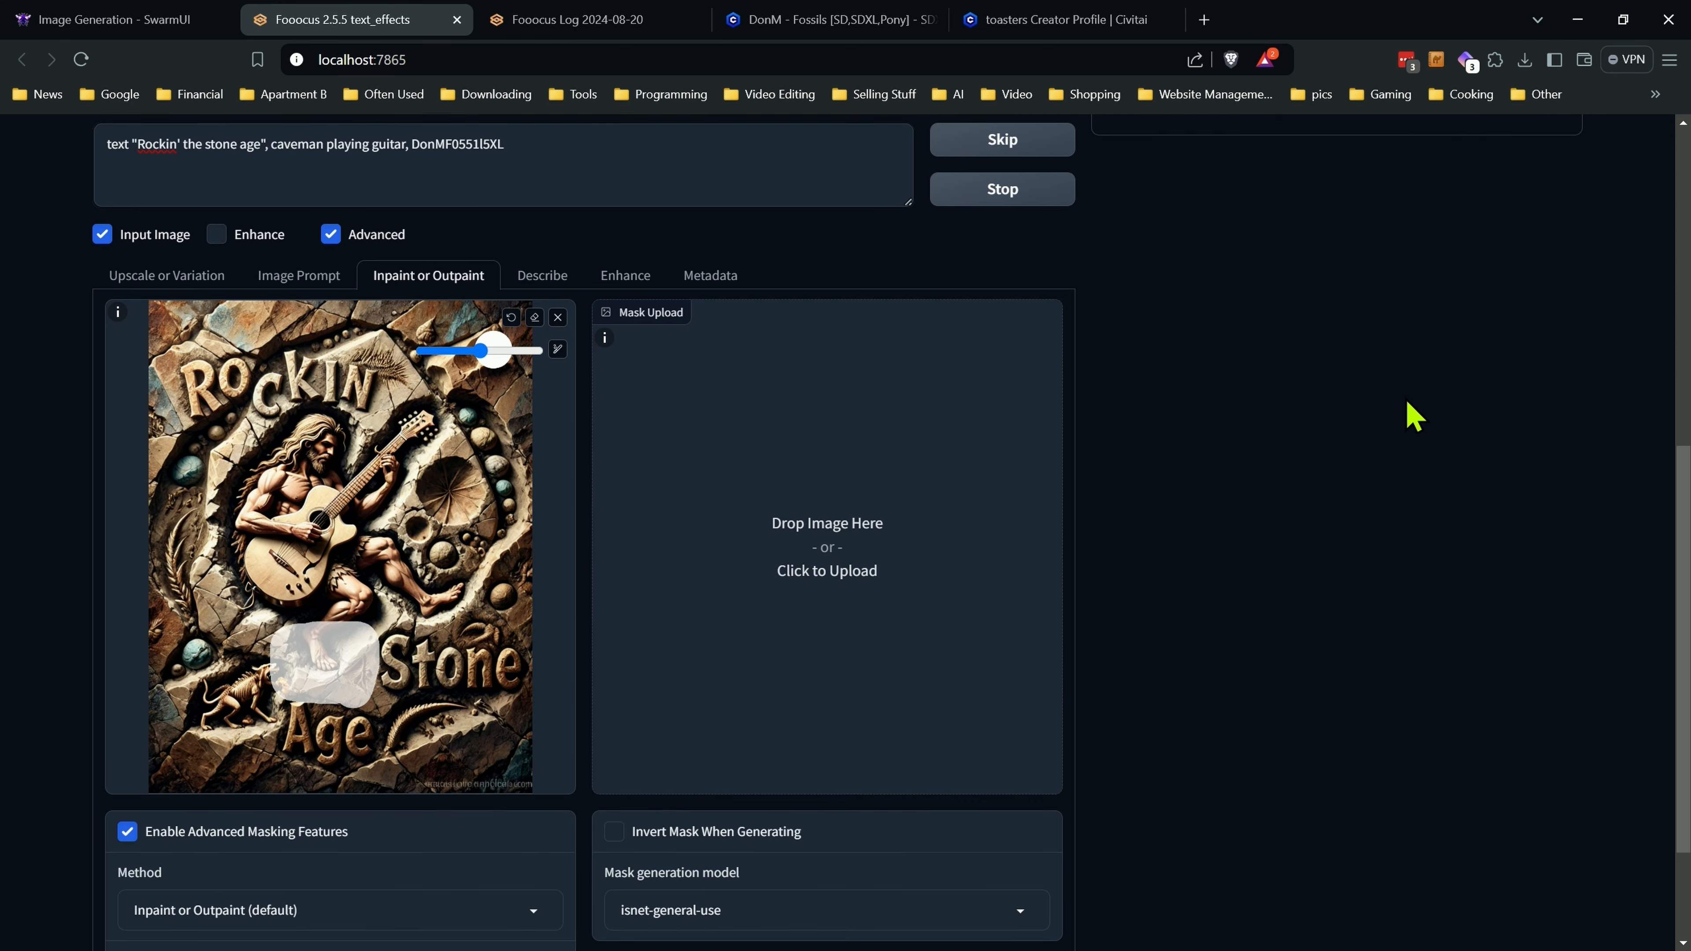
pyautogui.scroll(10, 1414, 416)
pyautogui.click(1356, 144)
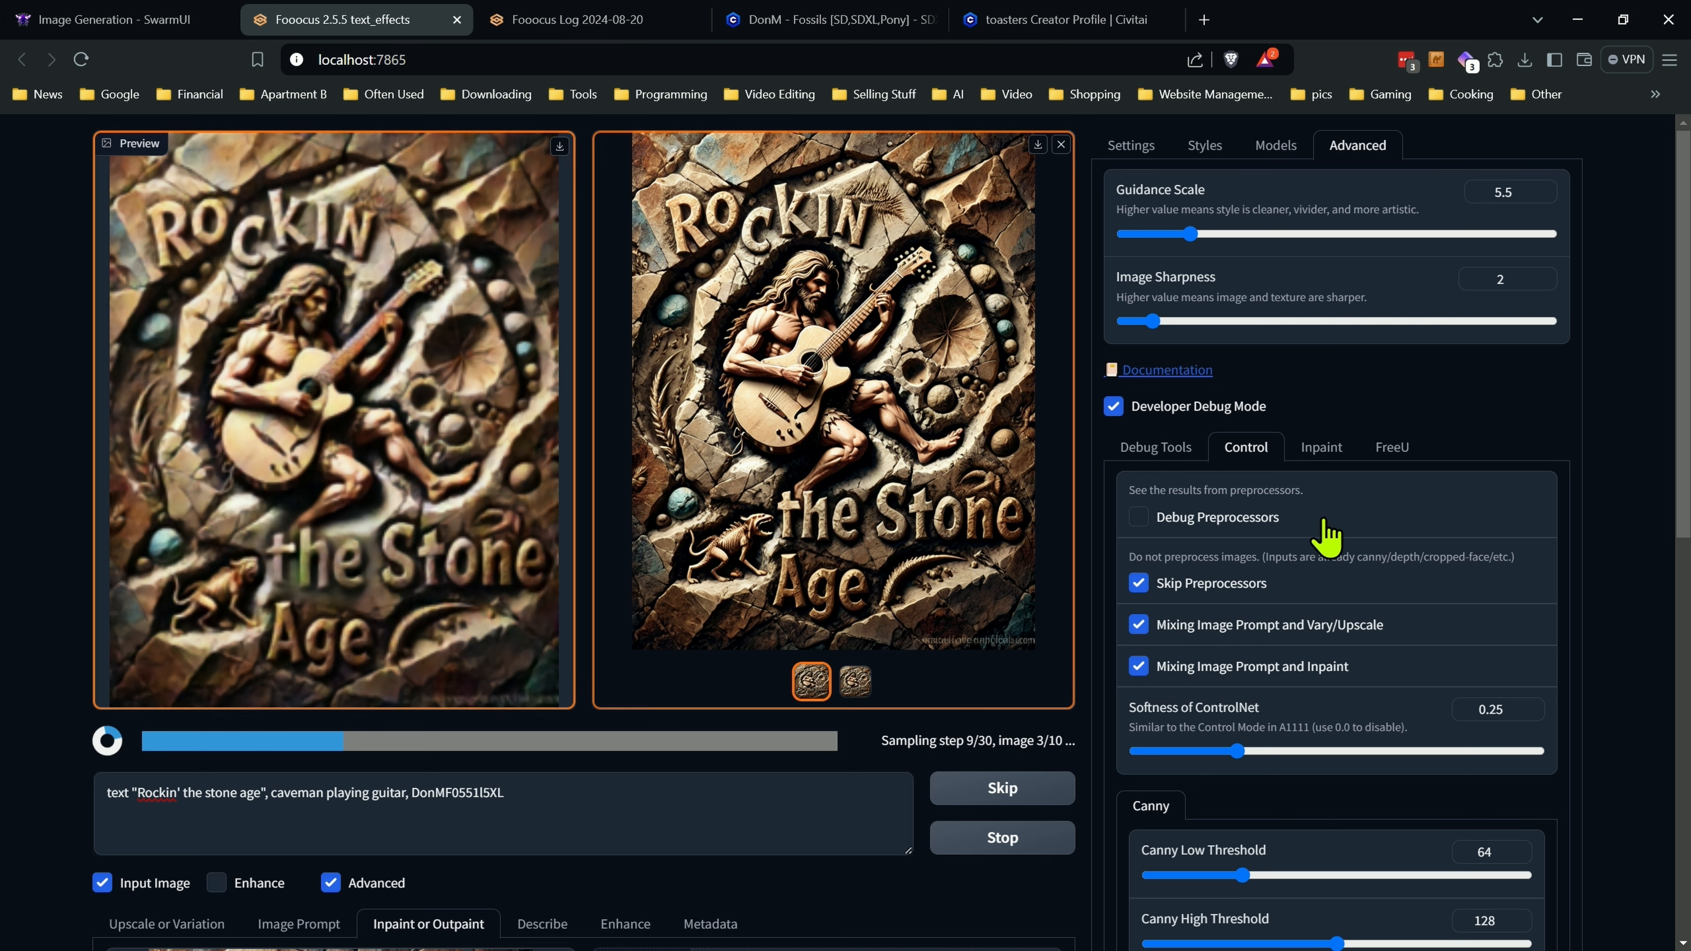
pyautogui.scroll(-3, 1345, 583)
pyautogui.click(1323, 250)
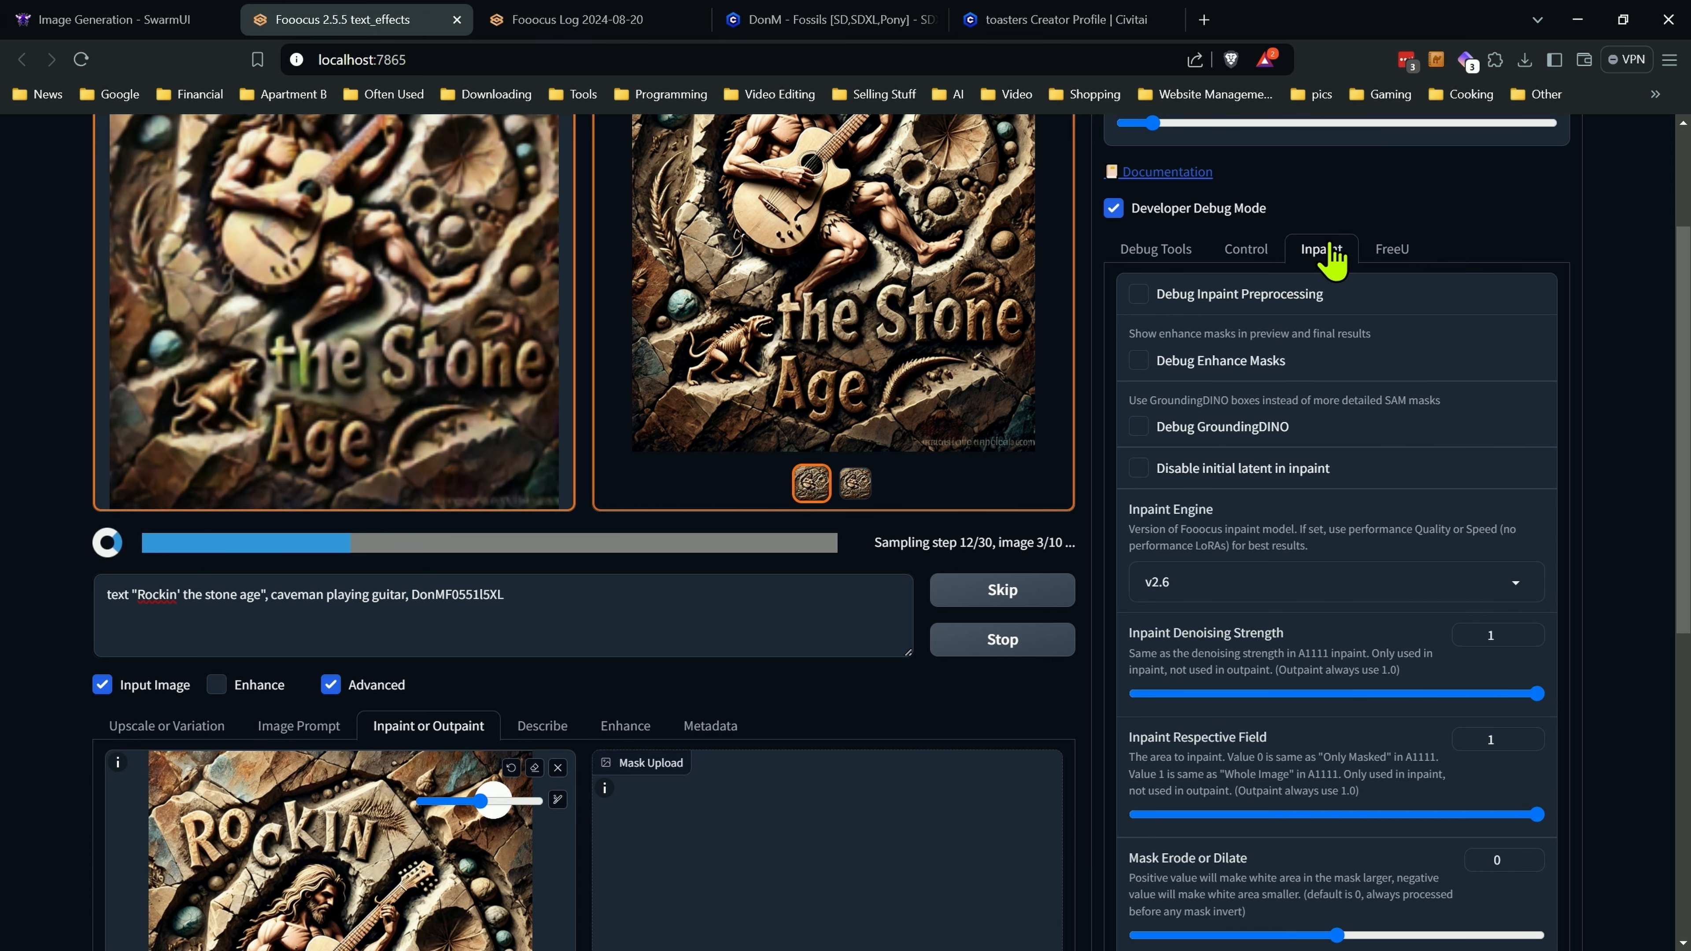
pyautogui.scroll(-2, 1331, 586)
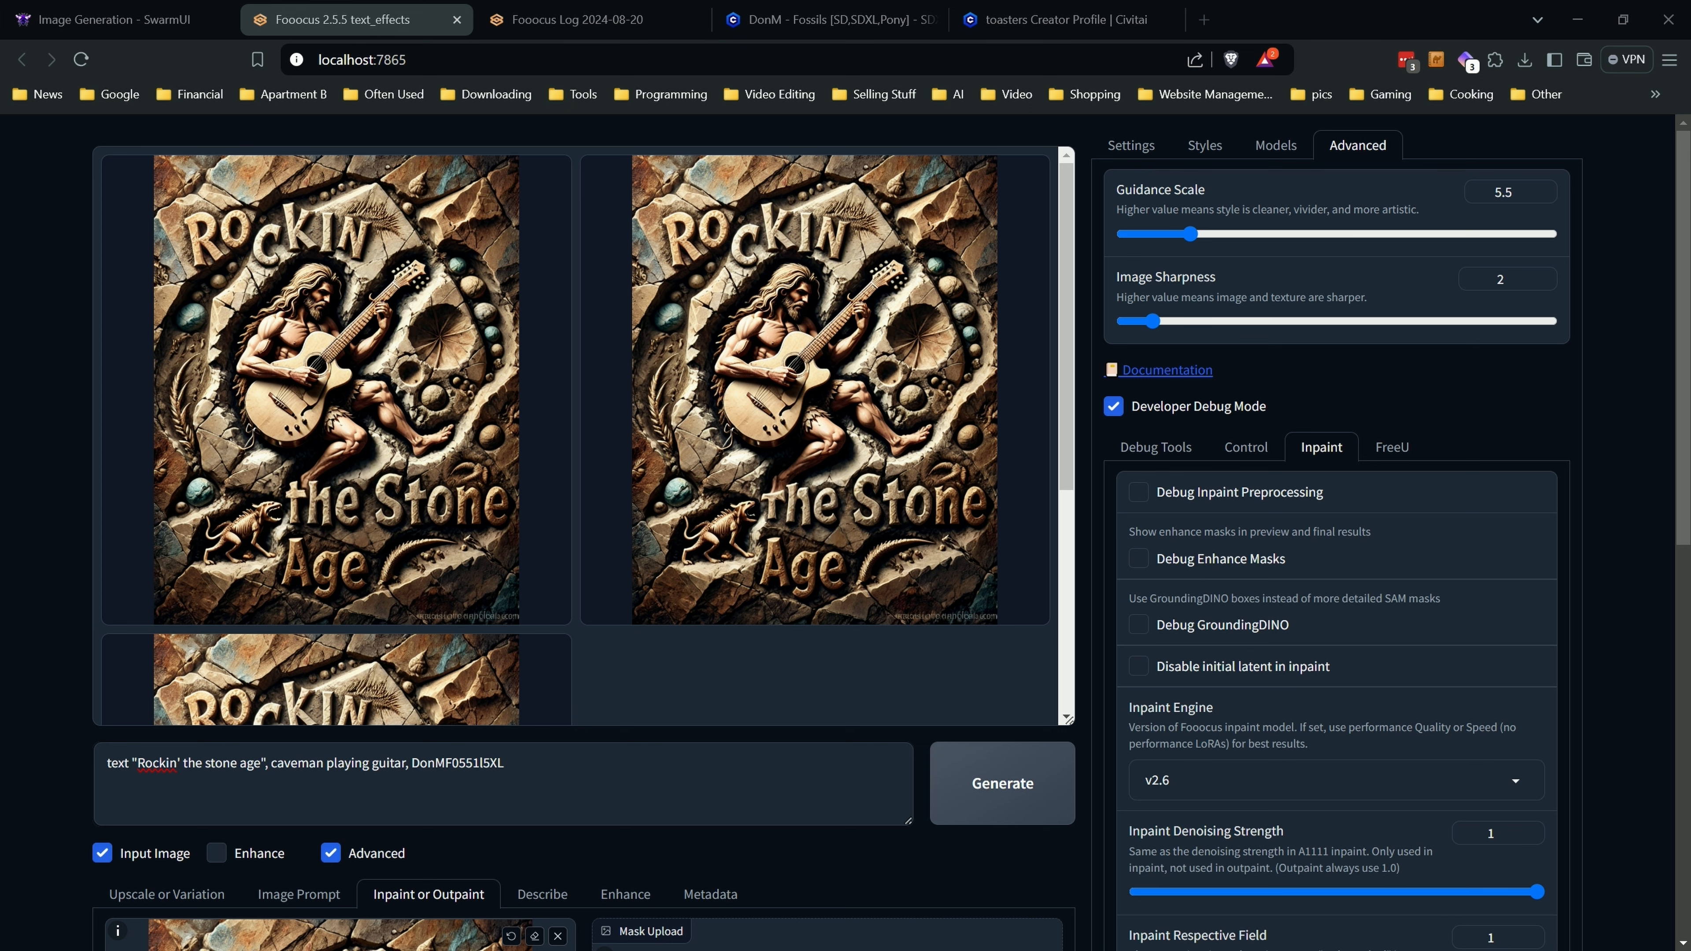
# Remove the source image from Inpaint or Outpaint and return to the text reference in Image Prompt.
pyautogui.scroll(-7, 24, 568)
pyautogui.click(555, 439)
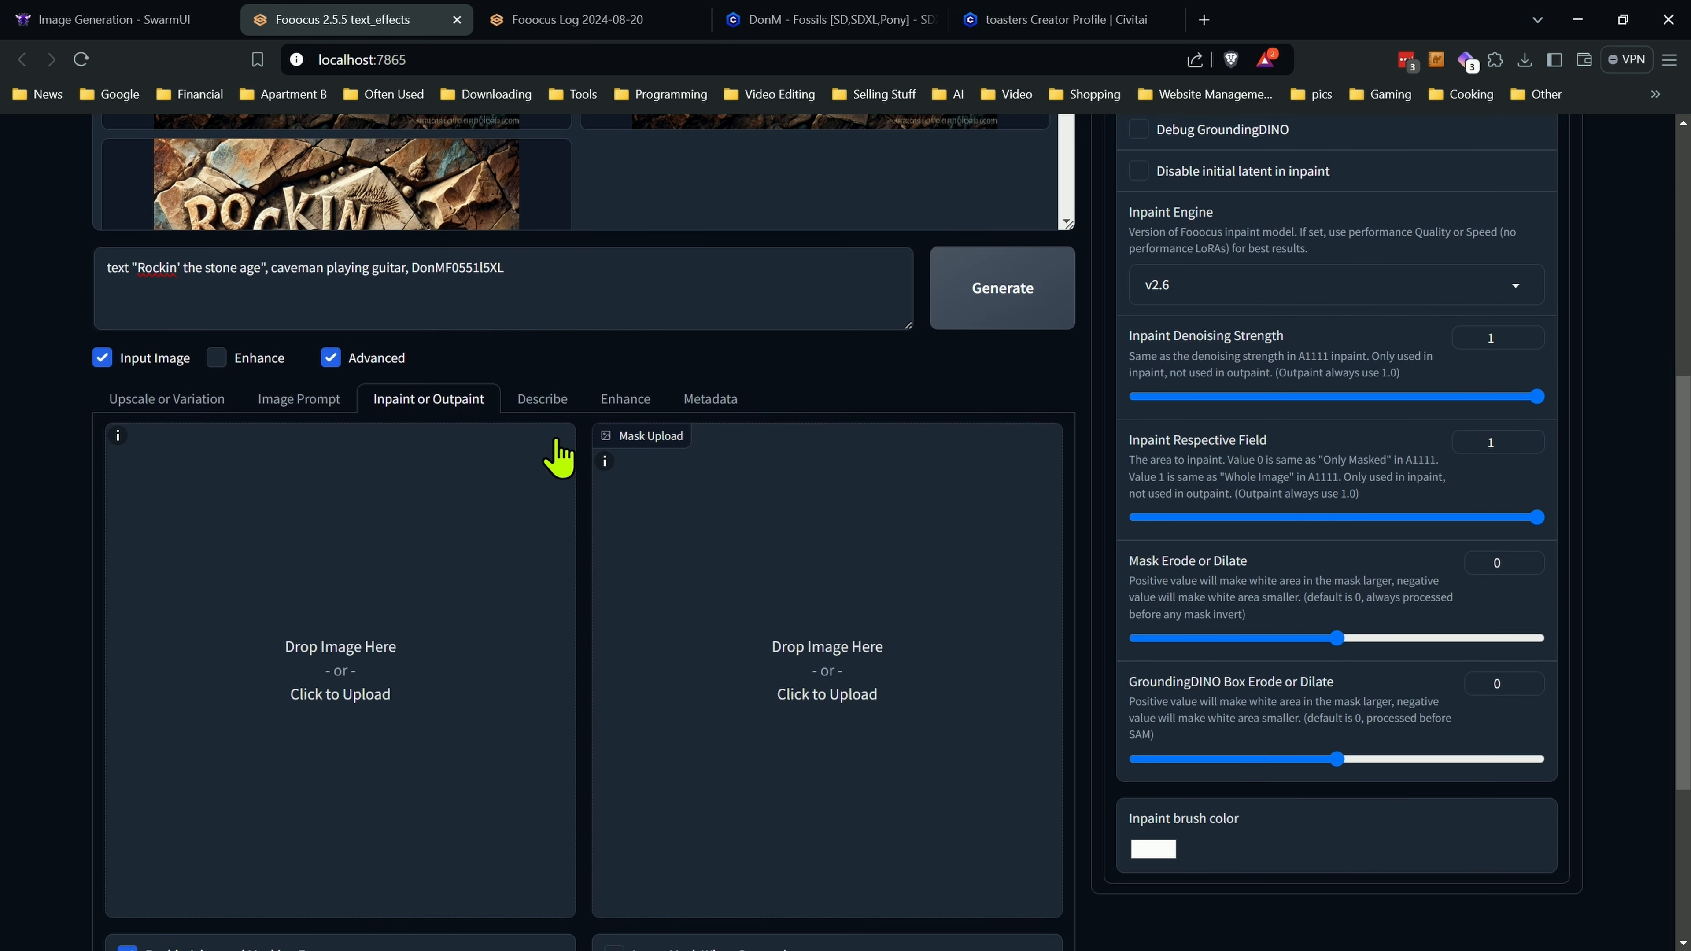
pyautogui.click(296, 400)
pyautogui.scroll(-2, 133, 520)
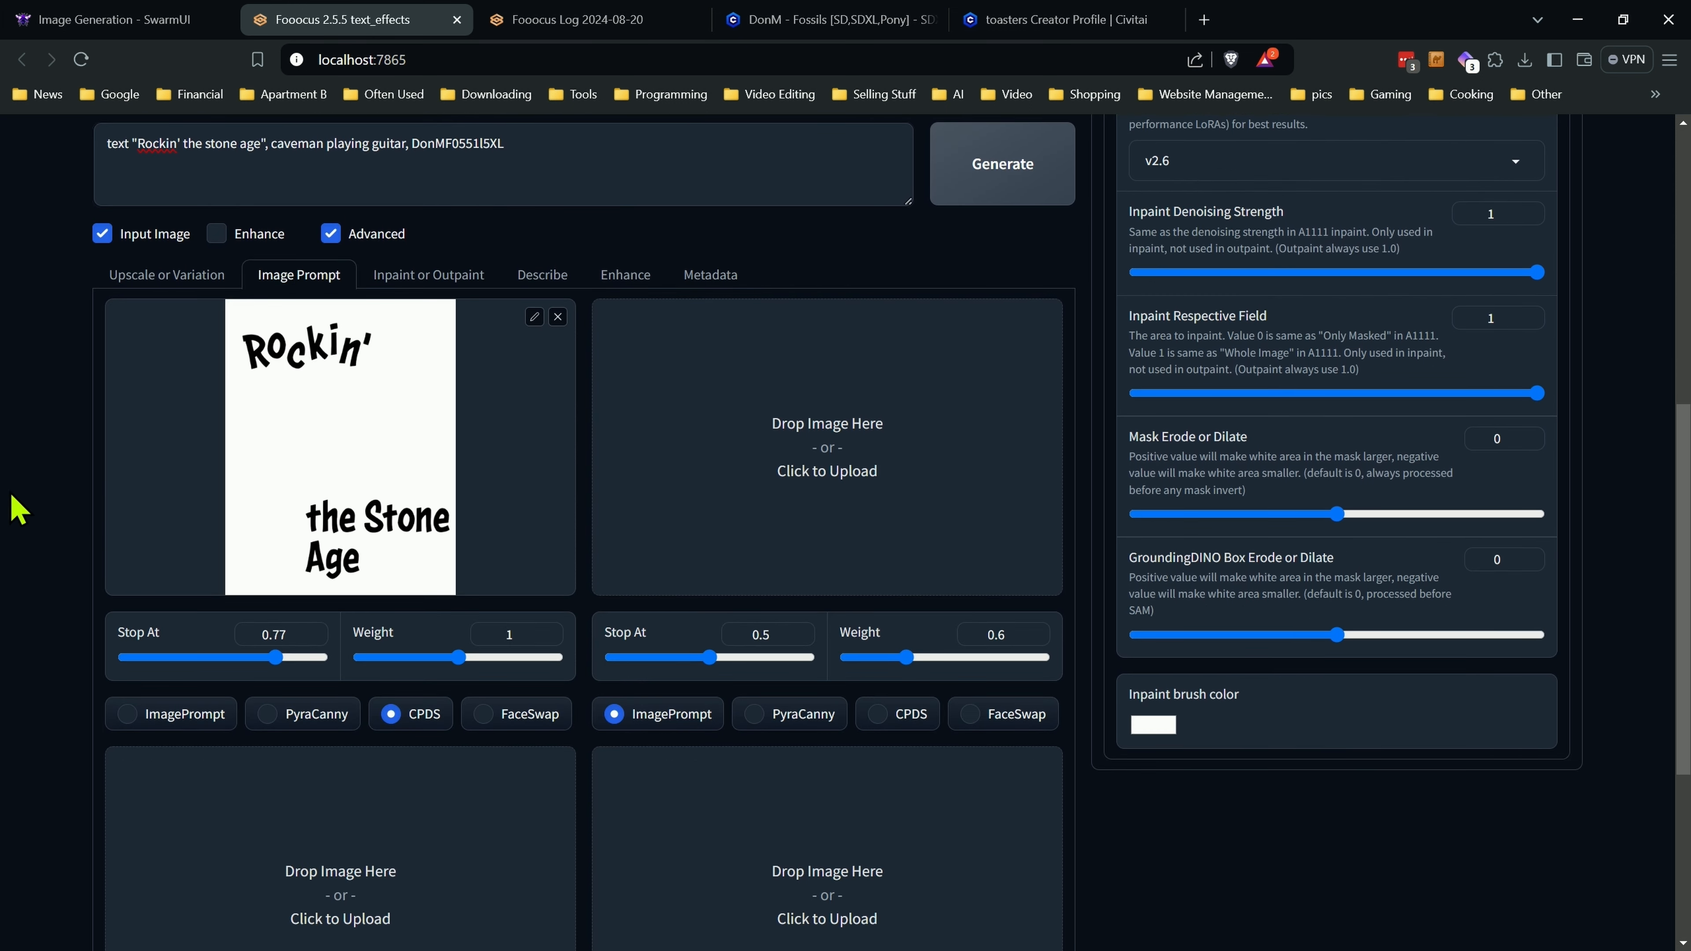
# Load the "Don't Worry Bee Happy" text image as the first image prompt and open the model and LoRA settings.
pyautogui.moveTo(0, 506); pyautogui.dragTo(320, 506)
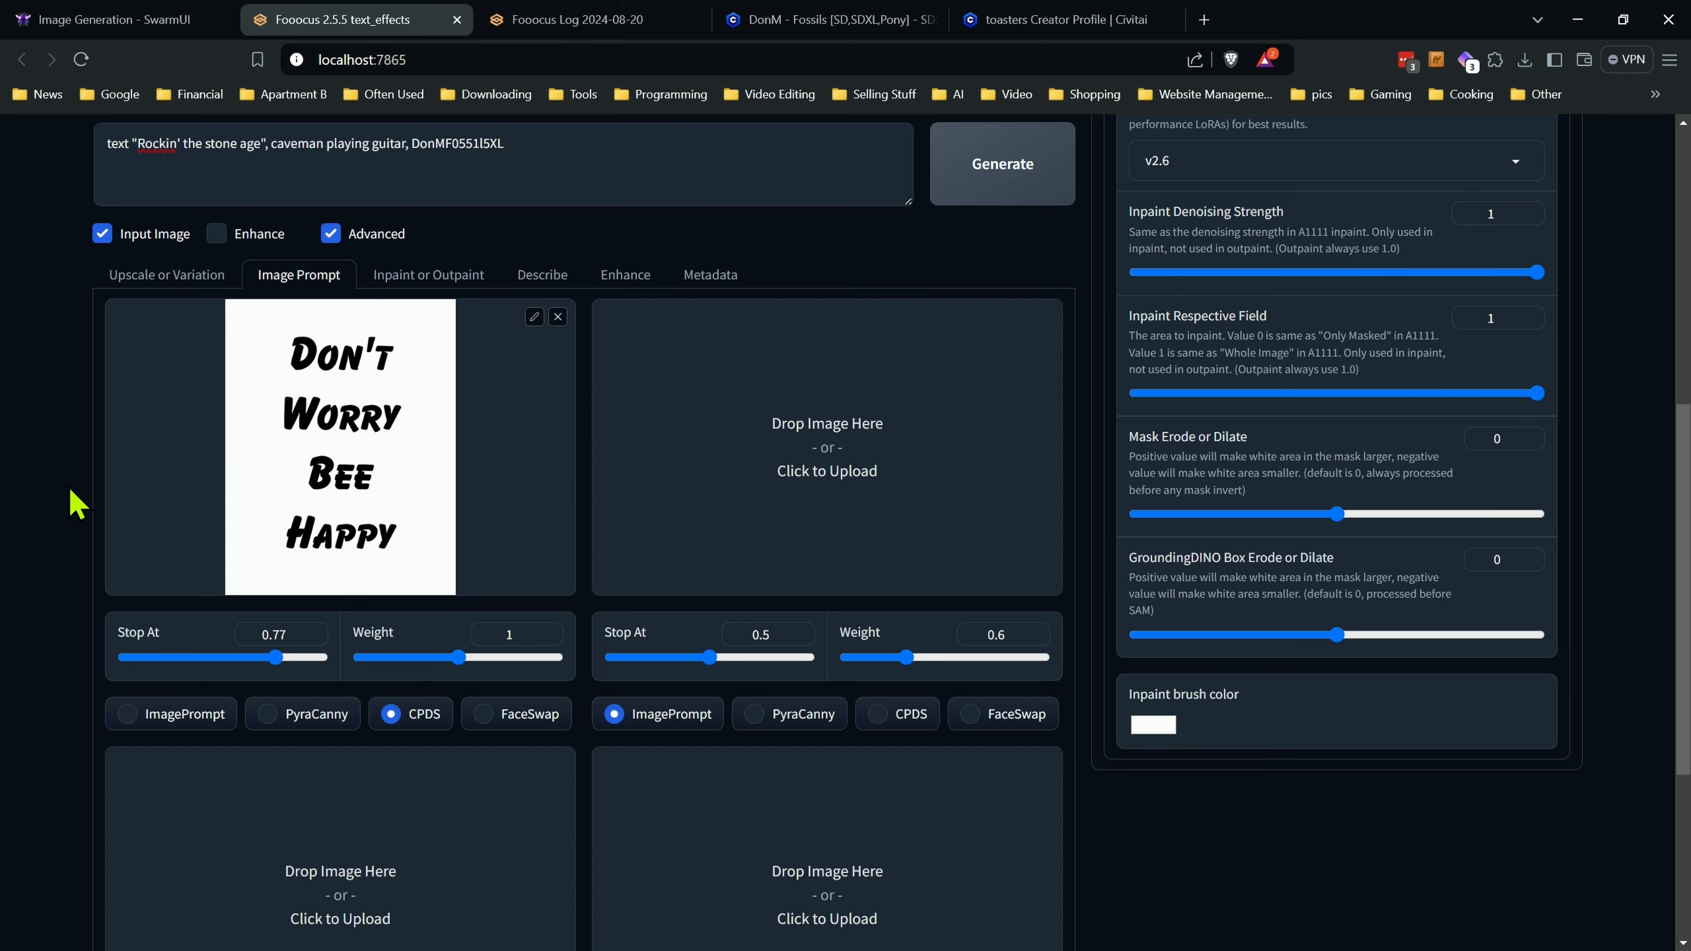
pyautogui.scroll(7, 76, 503)
pyautogui.scroll(-3, 75, 502)
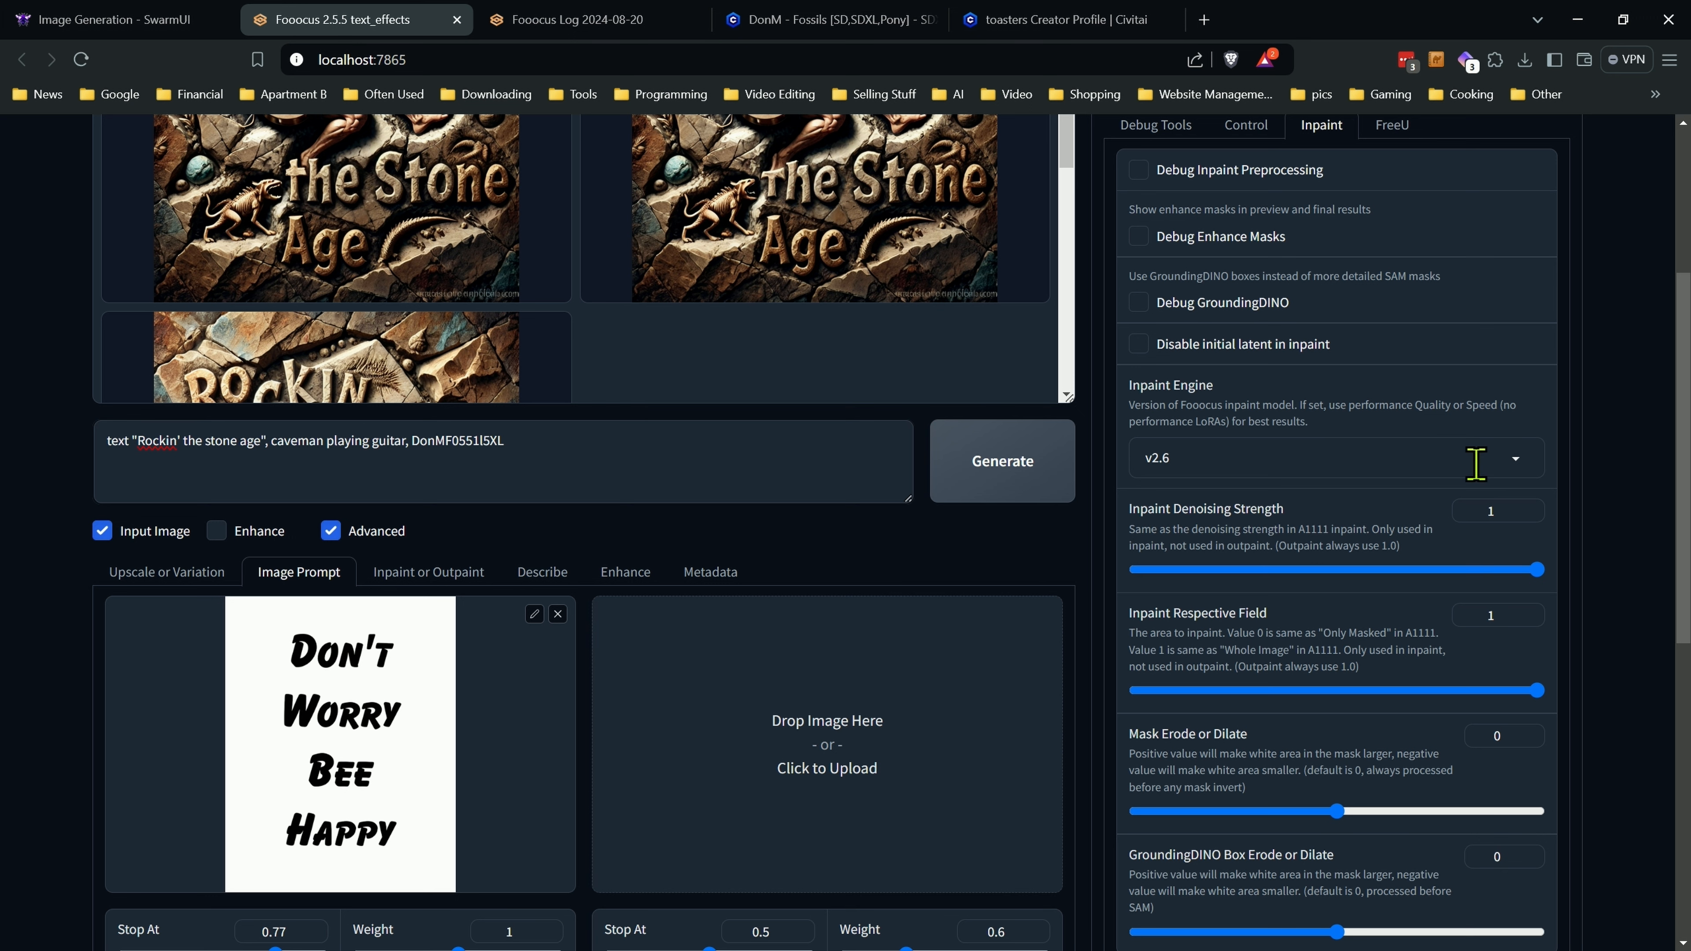
pyautogui.scroll(3, 1459, 493)
pyautogui.scroll(-4, 1143, 512)
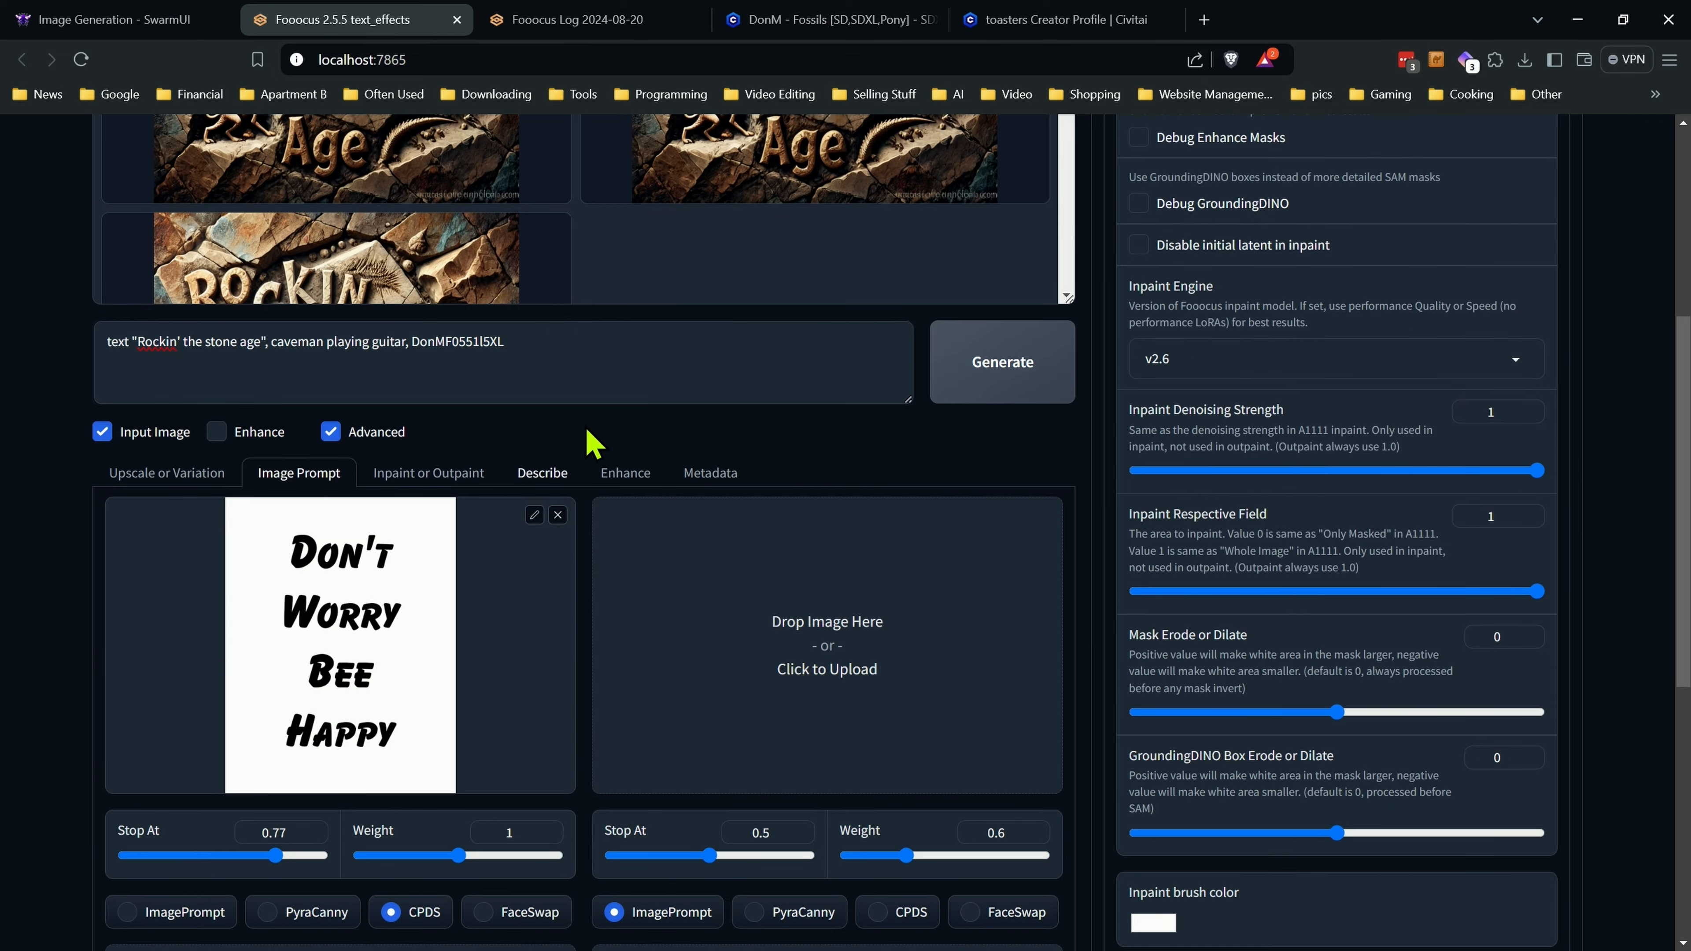
pyautogui.scroll(6, 589, 413)
pyautogui.scroll(-2, 1398, 363)
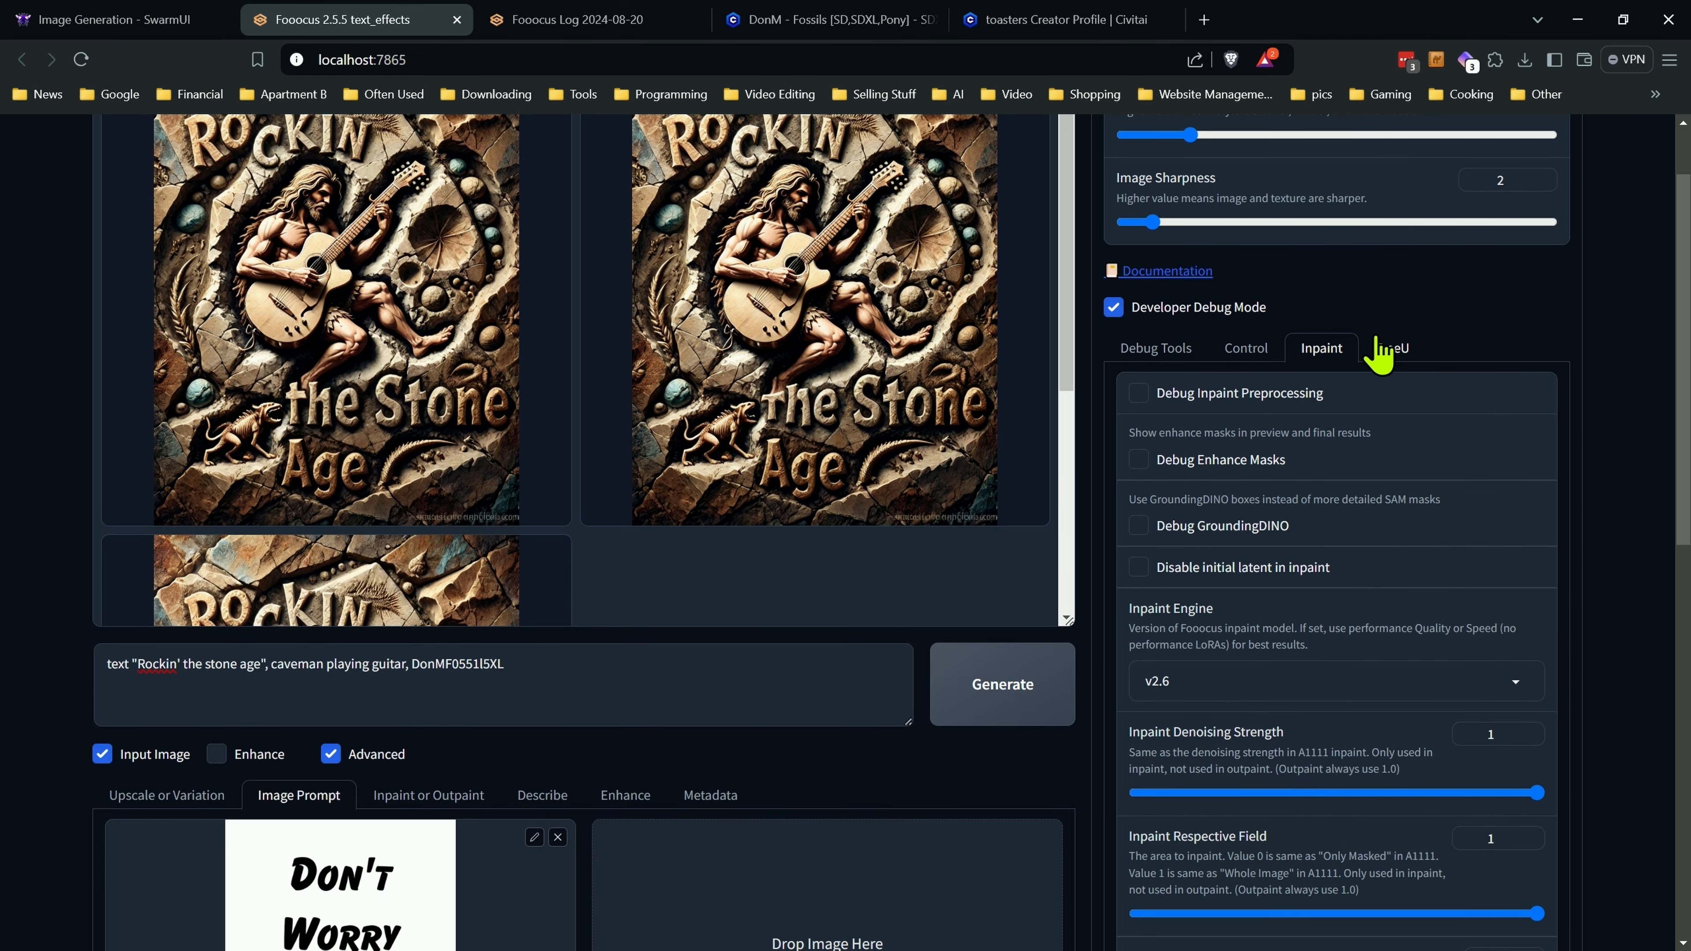
pyautogui.scroll(3, 1375, 330)
pyautogui.click(1279, 147)
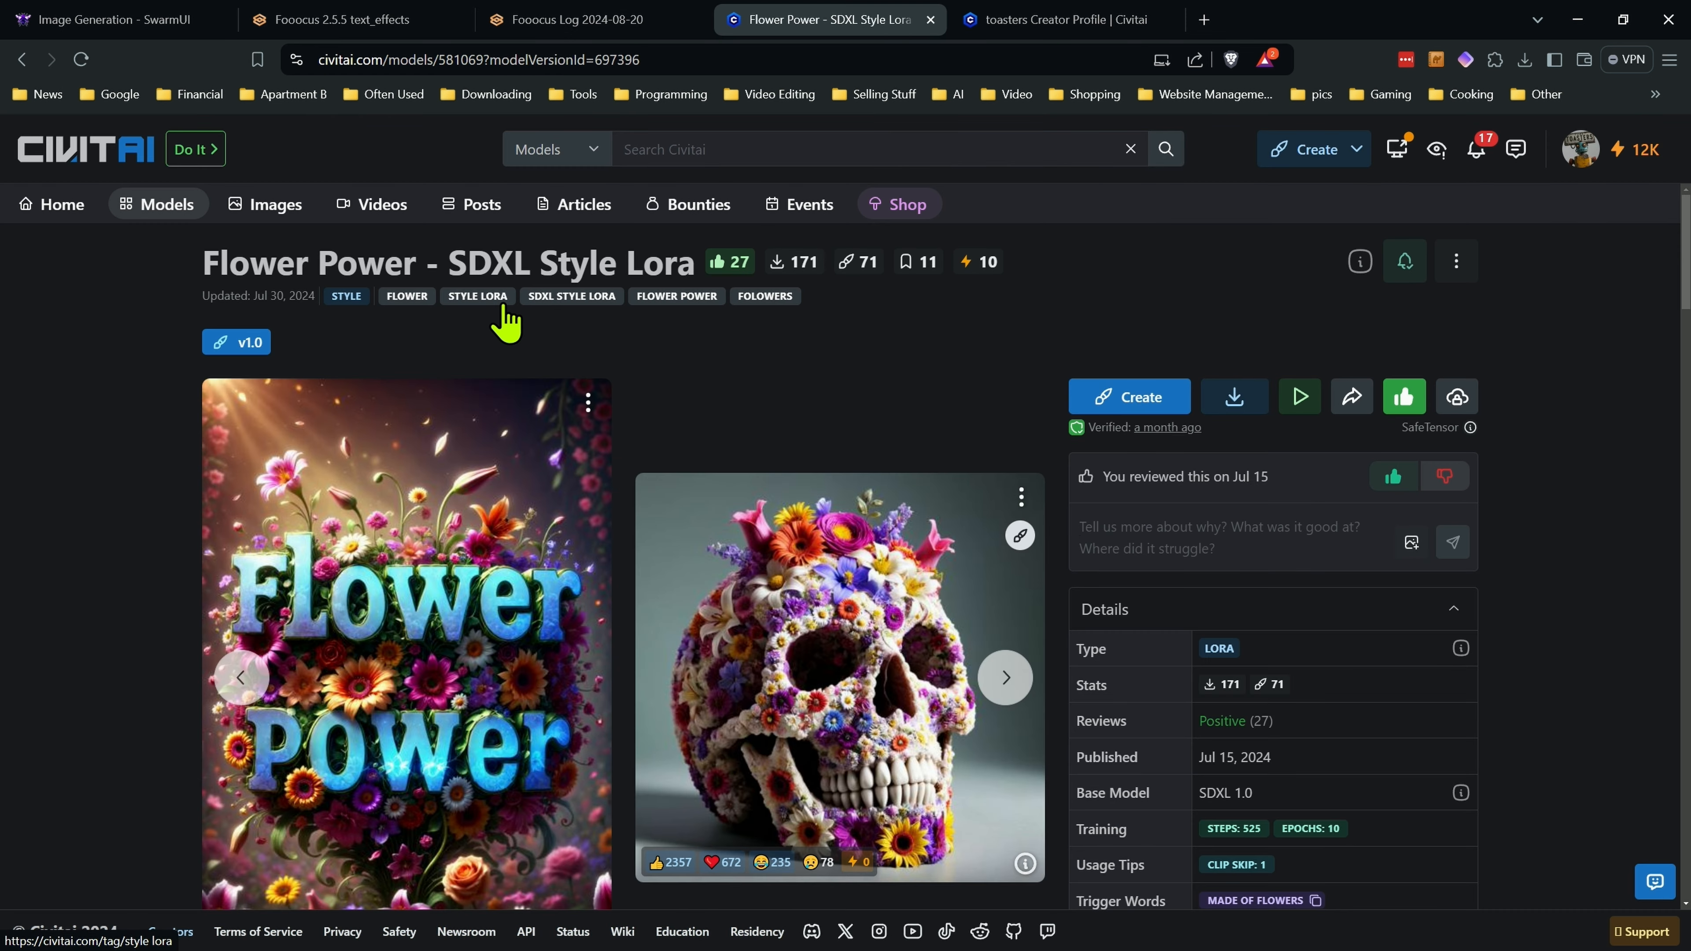
# Switch to Civitai and examine the Flower Power SDXL style LoRA's details and gallery, plus its creator's other models.
pyautogui.scroll(-4, 230, 379)
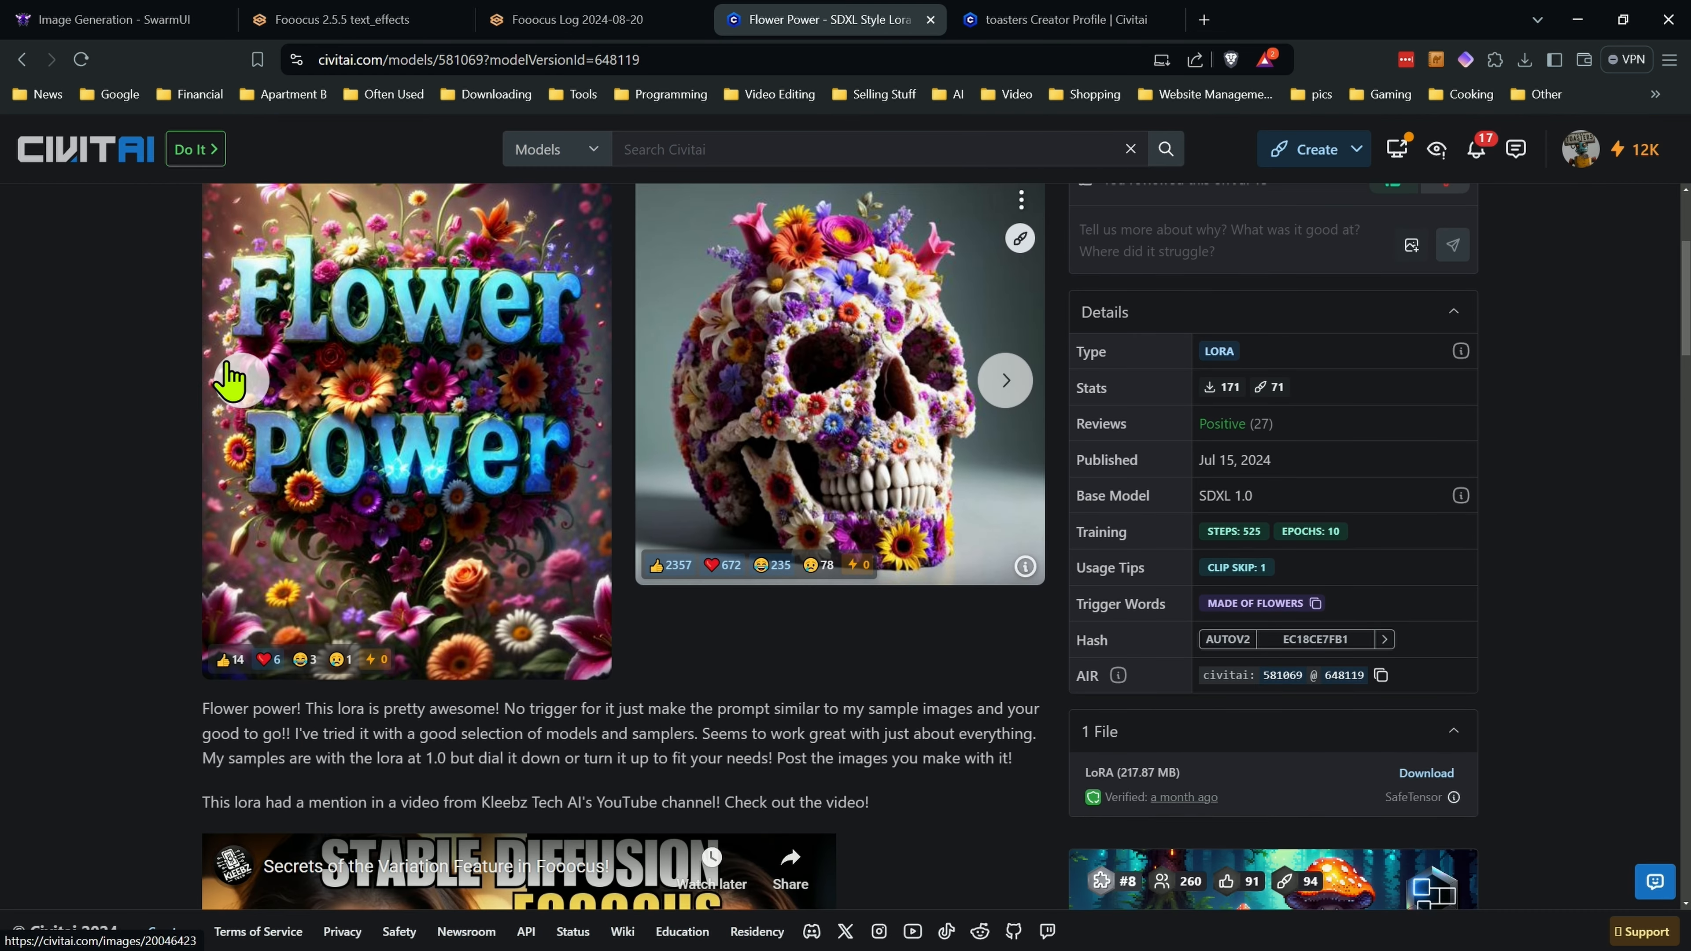
pyautogui.scroll(-20, 230, 380)
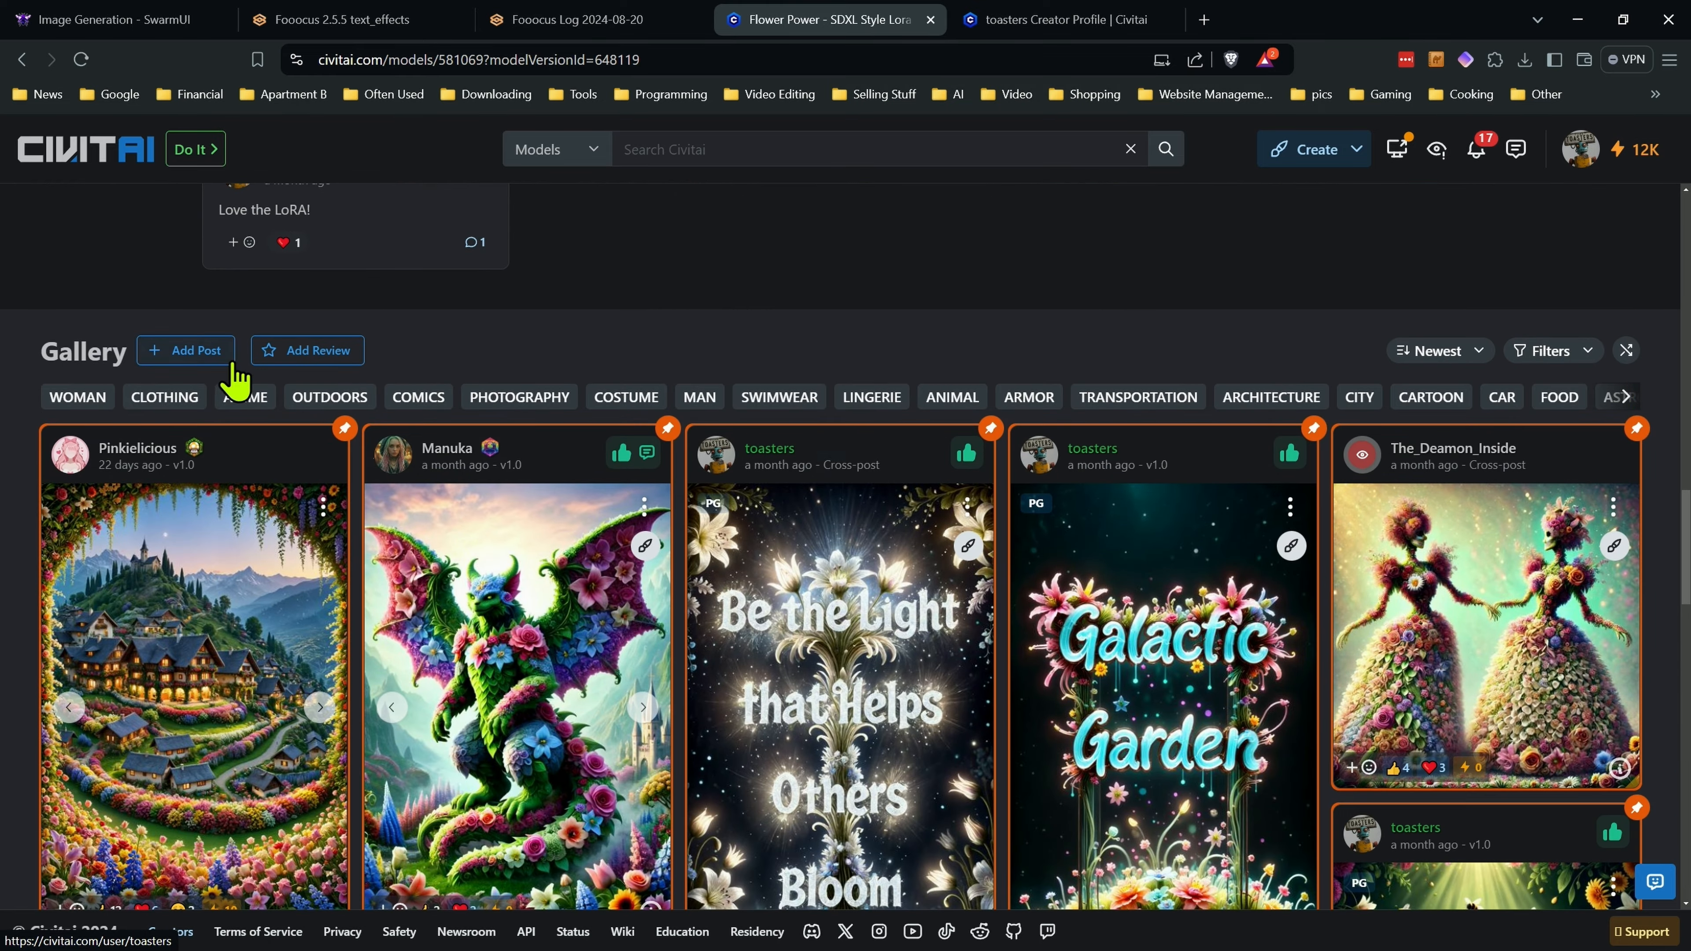
pyautogui.scroll(3, 1041, 466)
pyautogui.scroll(-10, 1042, 466)
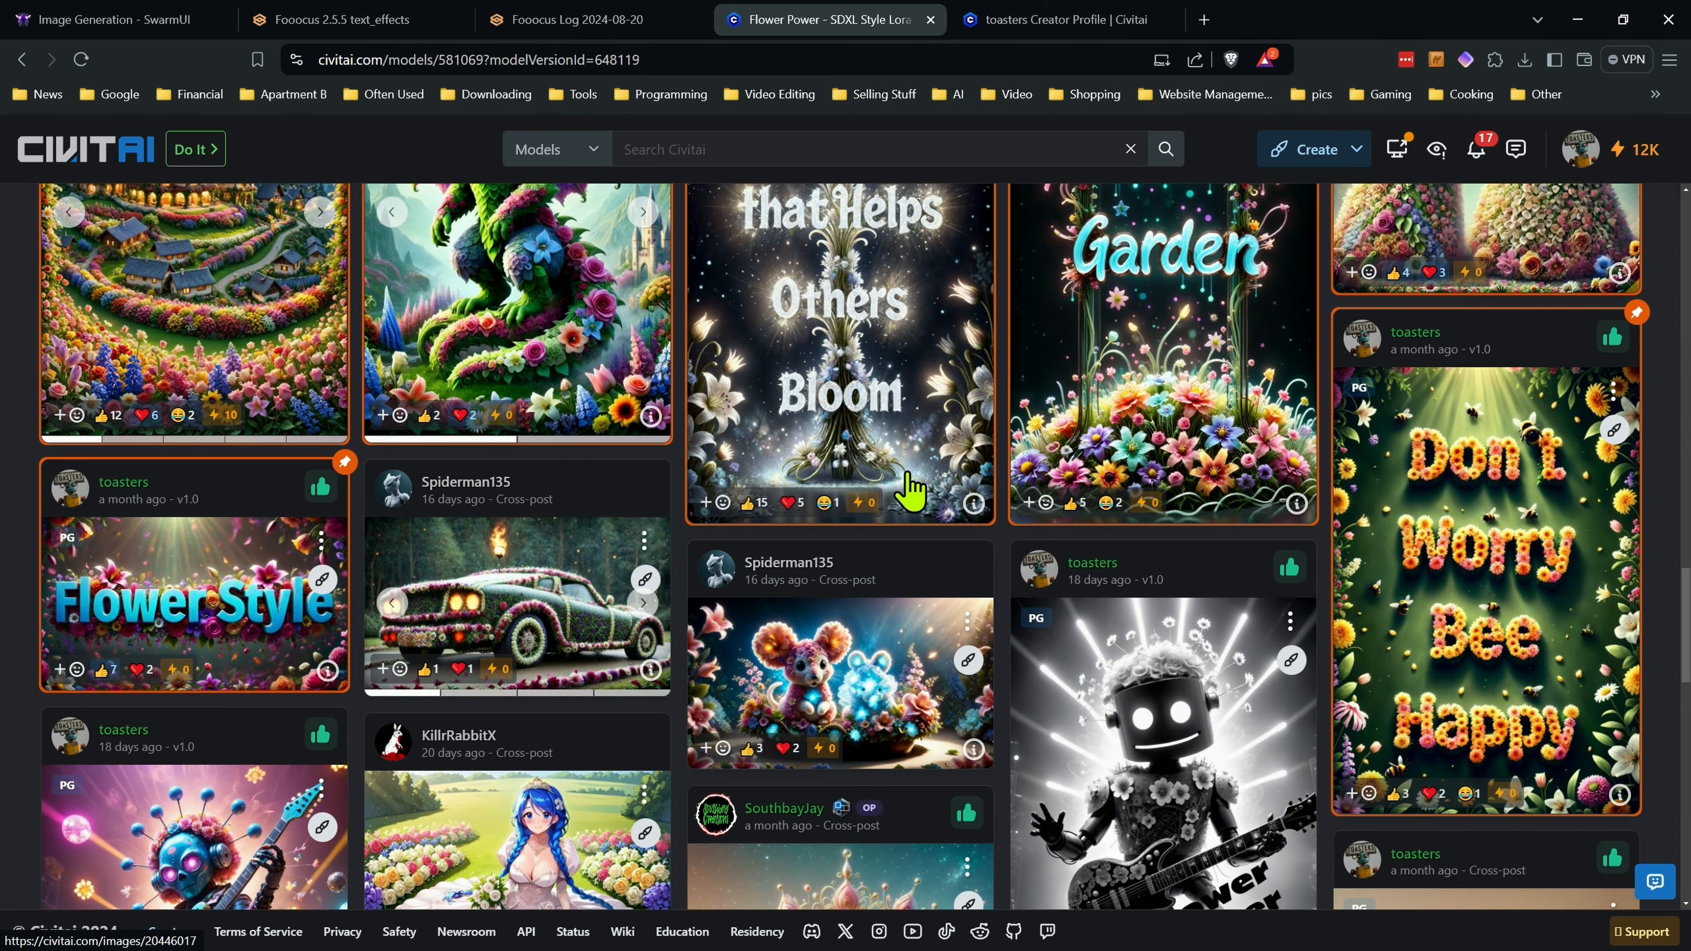
pyautogui.scroll(4, 762, 549)
pyautogui.scroll(15, 759, 547)
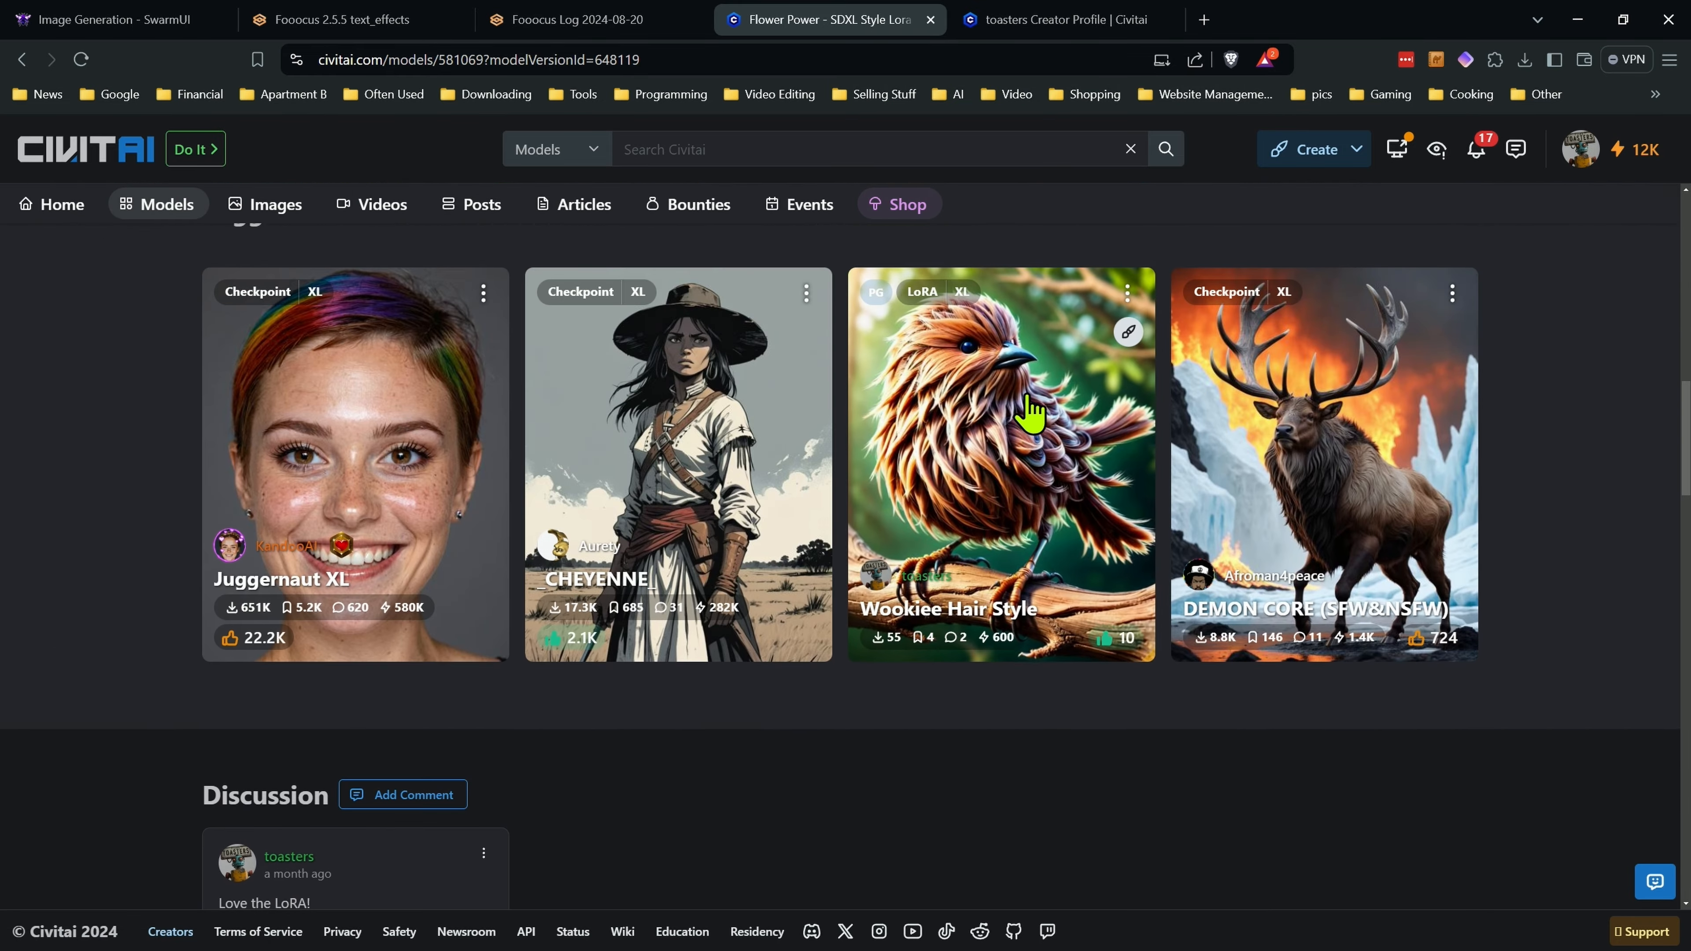
pyautogui.scroll(-2, 864, 143)
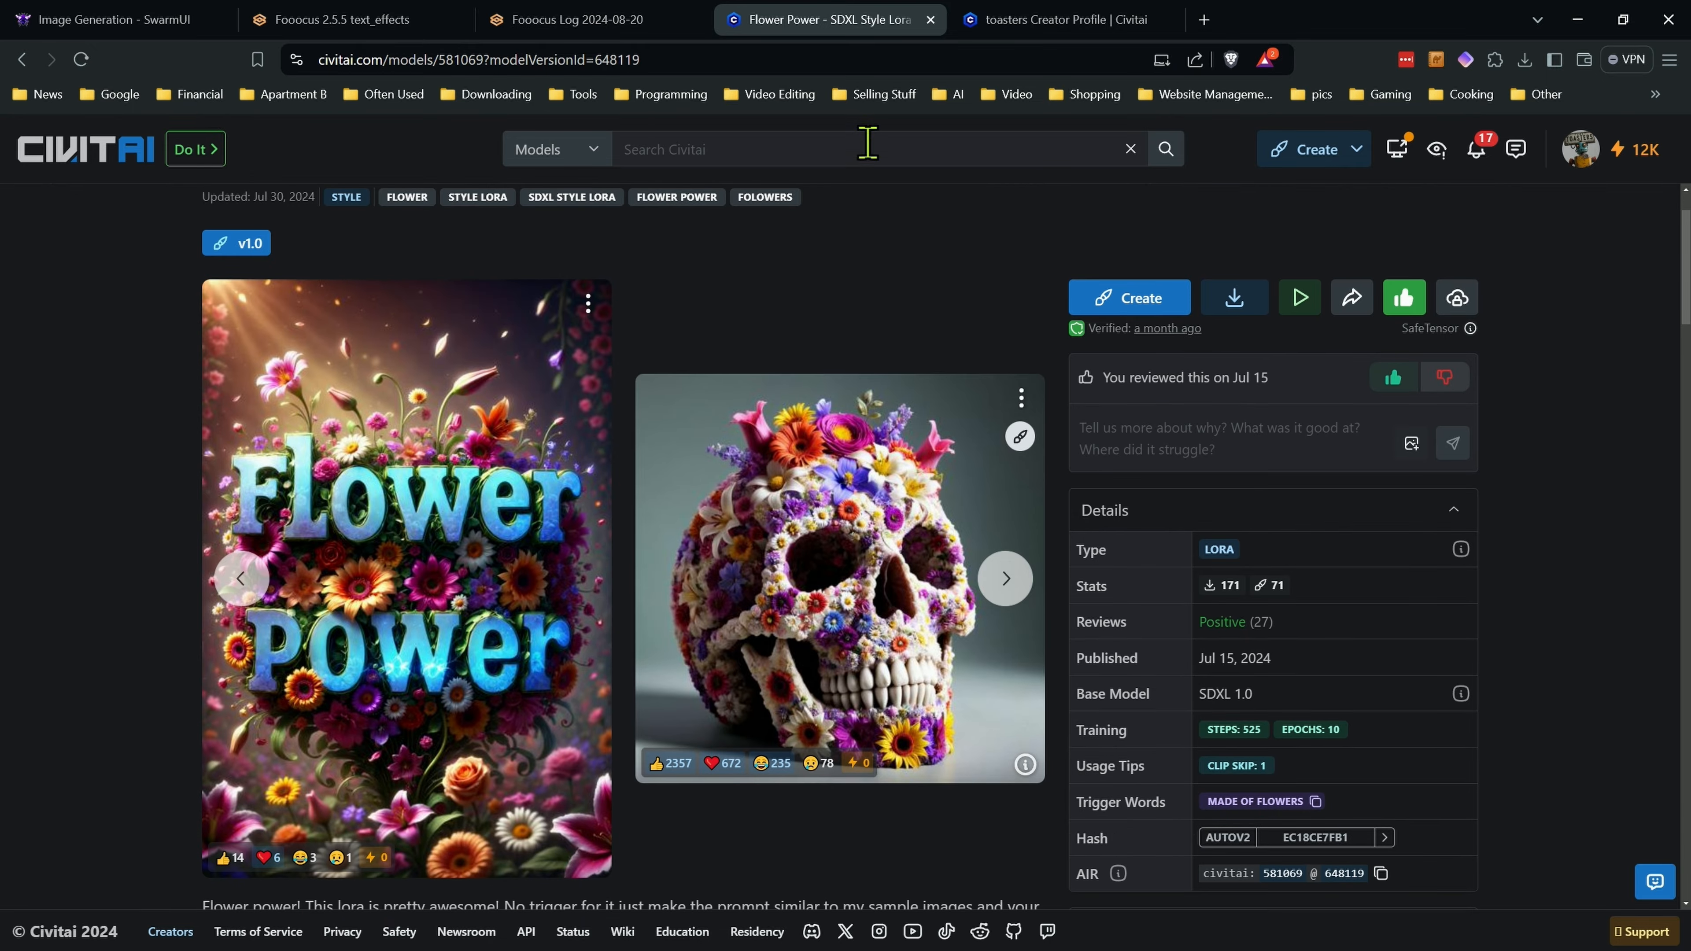
pyautogui.scroll(2, 932, 366)
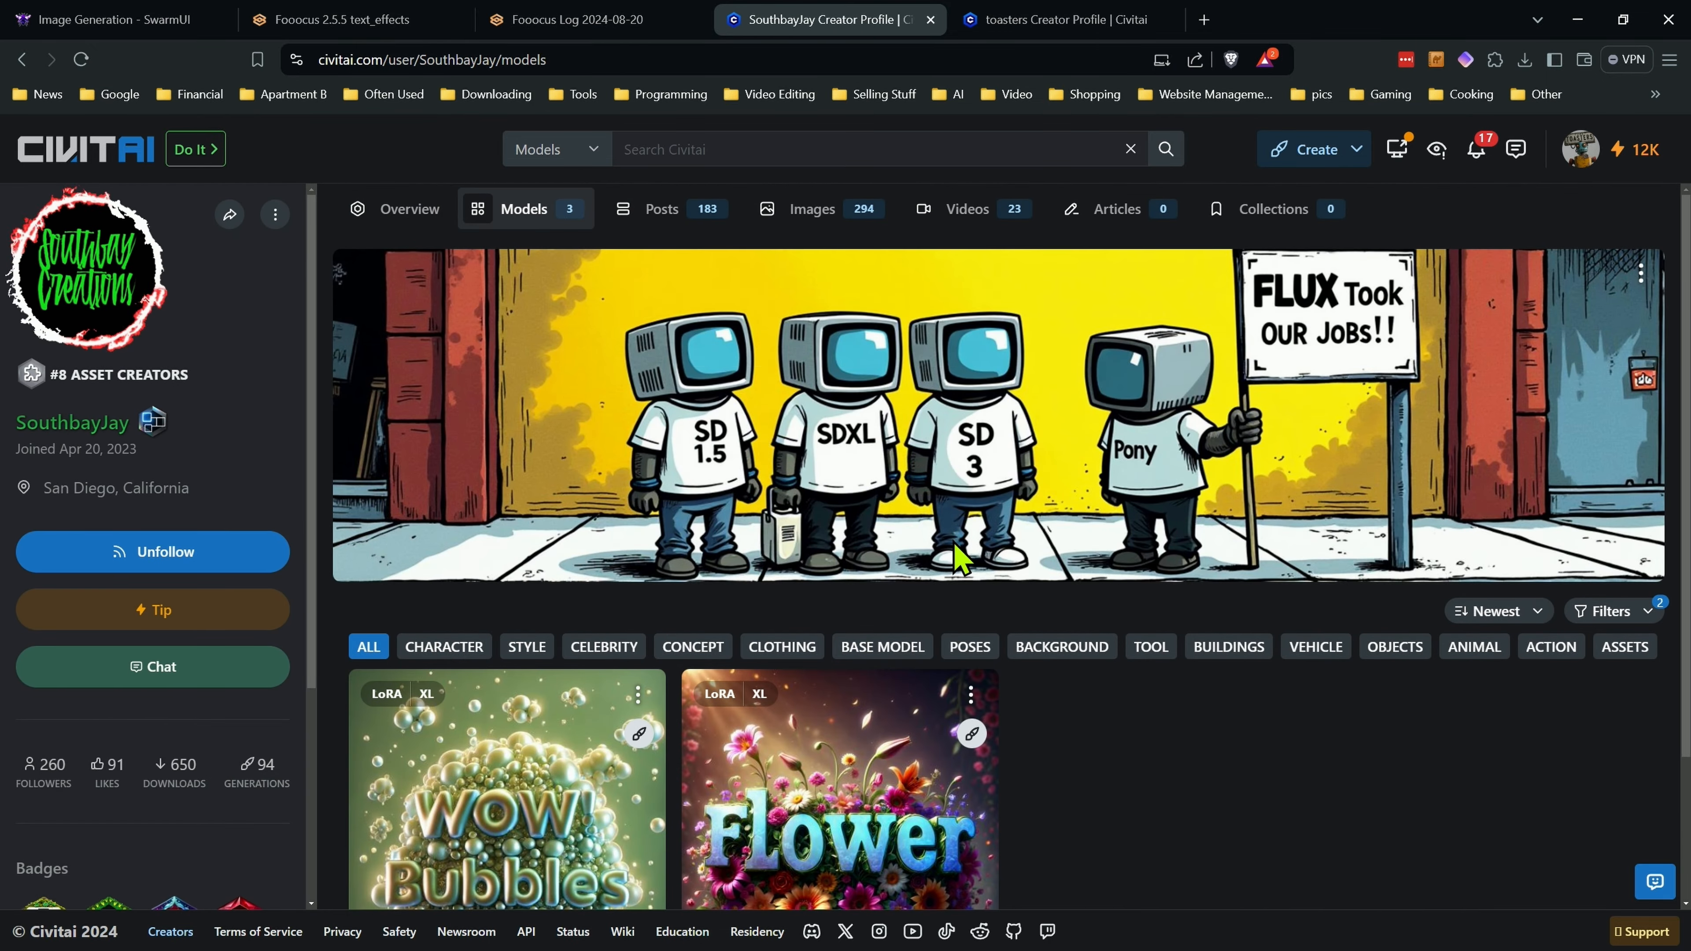
pyautogui.scroll(-3, 956, 553)
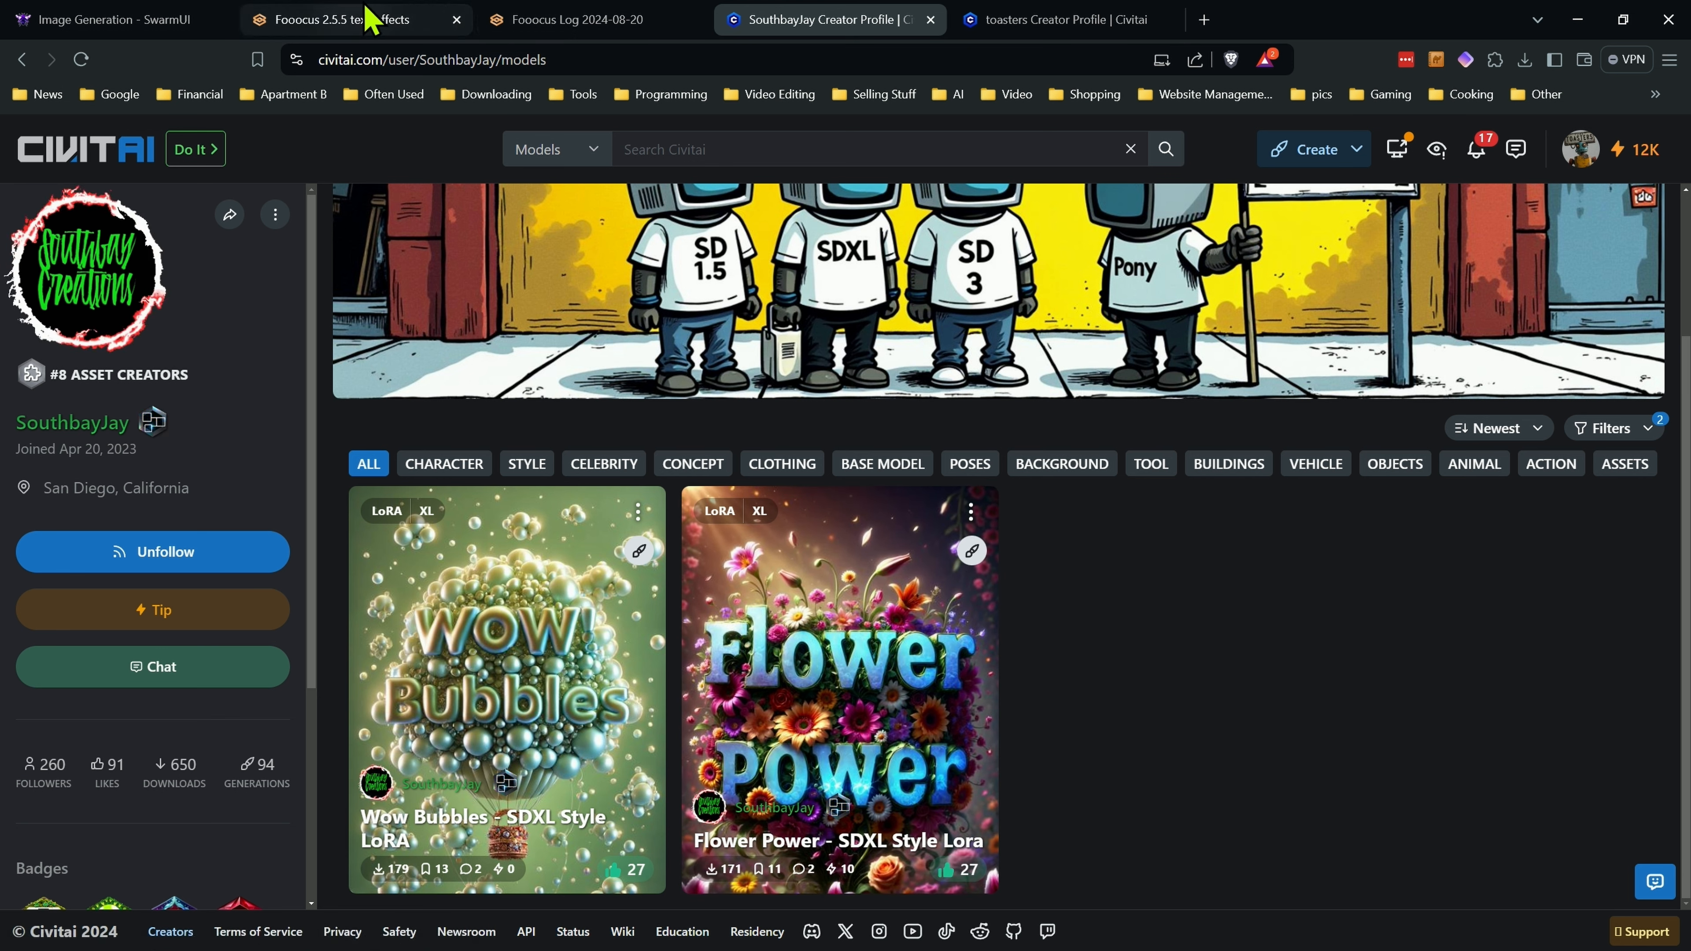
# Return to Fooocus and replace the whole prompt with: text "Don't Worry Bee Happy", made of flowers.
pyautogui.click(373, 19)
pyautogui.scroll(-1, 73, 410)
pyautogui.scroll(-4, 74, 410)
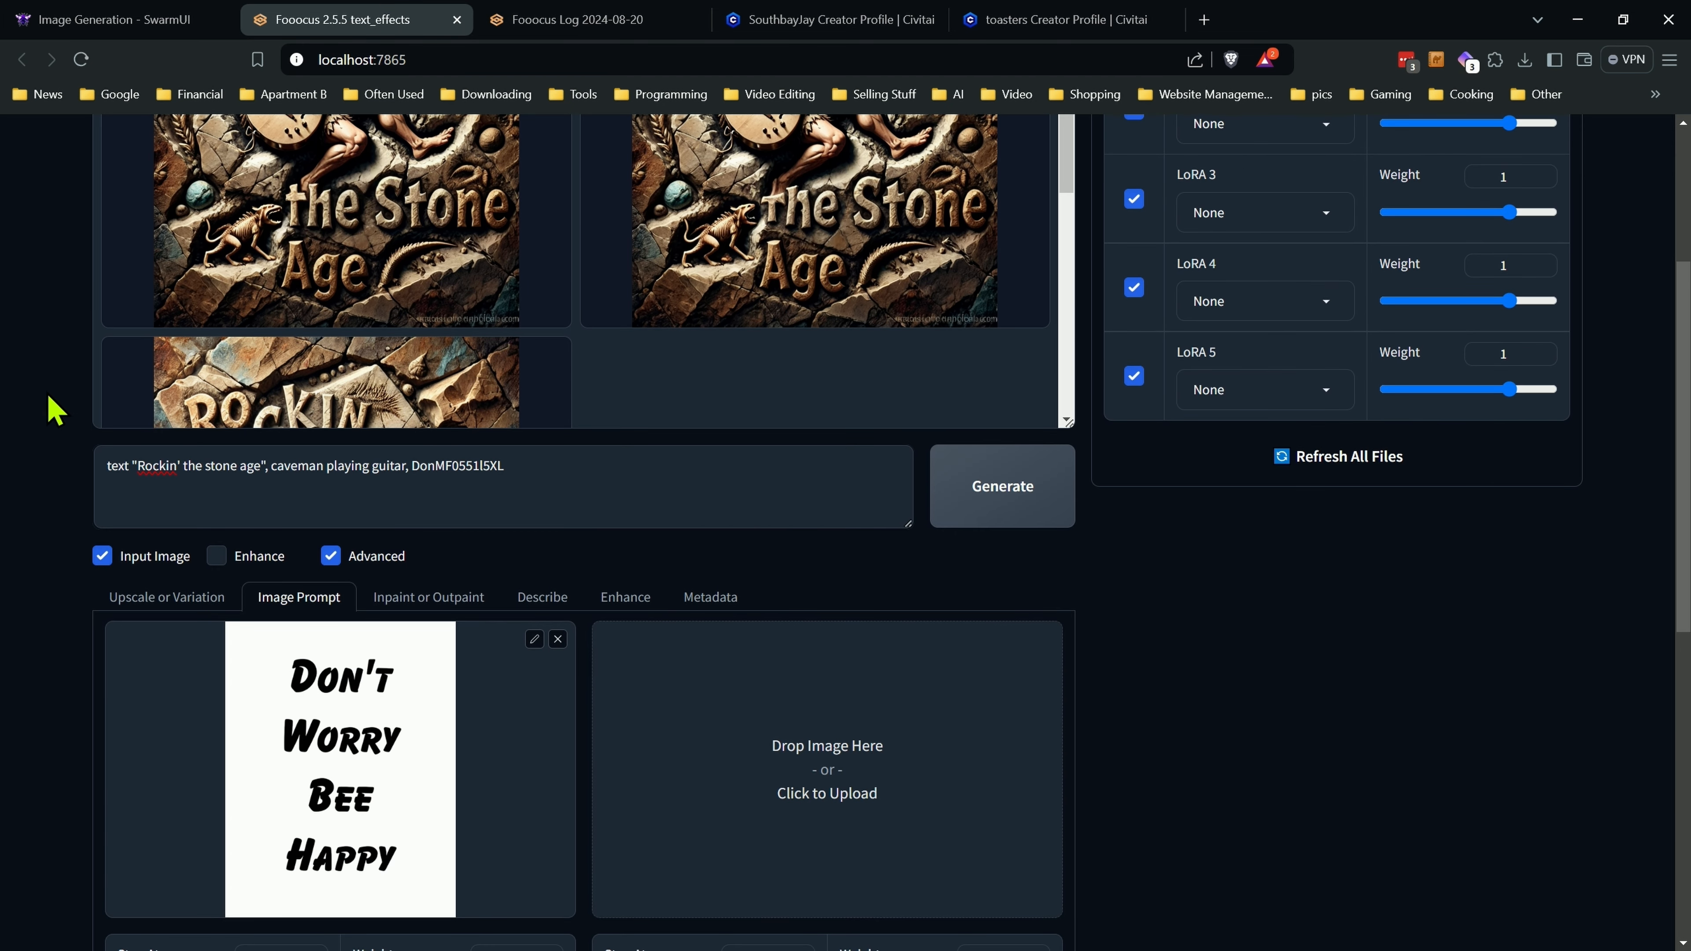
pyautogui.moveTo(577, 468); pyautogui.dragTo(107, 474)
pyautogui.rightClick(247, 470)
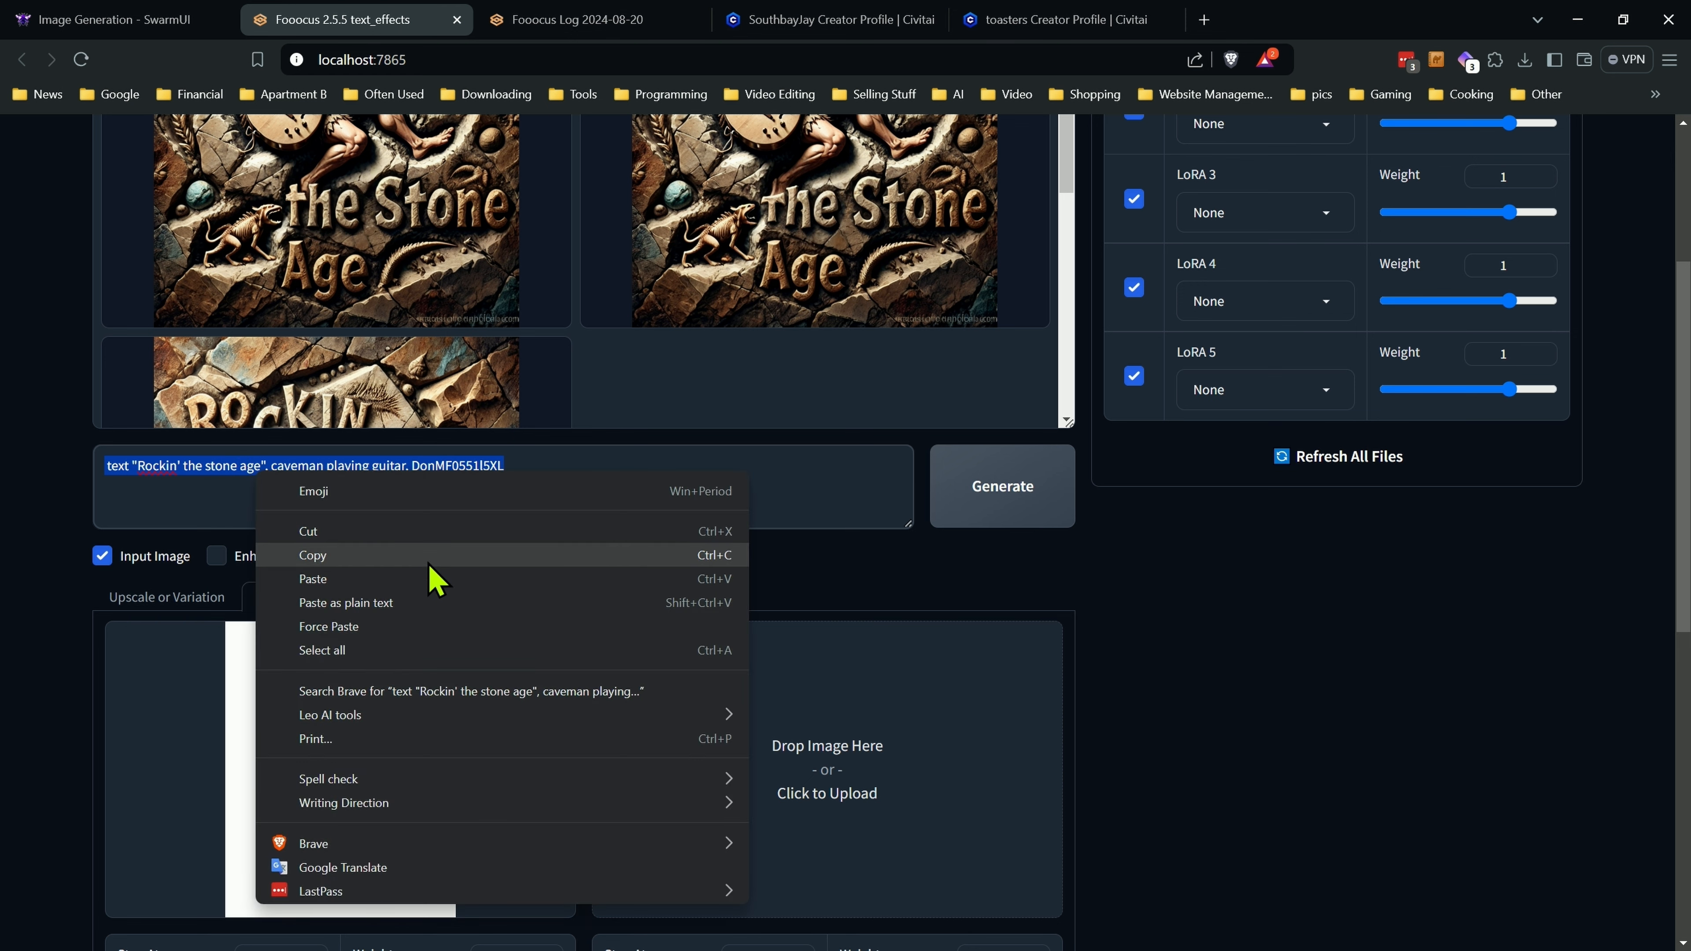
pyautogui.click(331, 577)
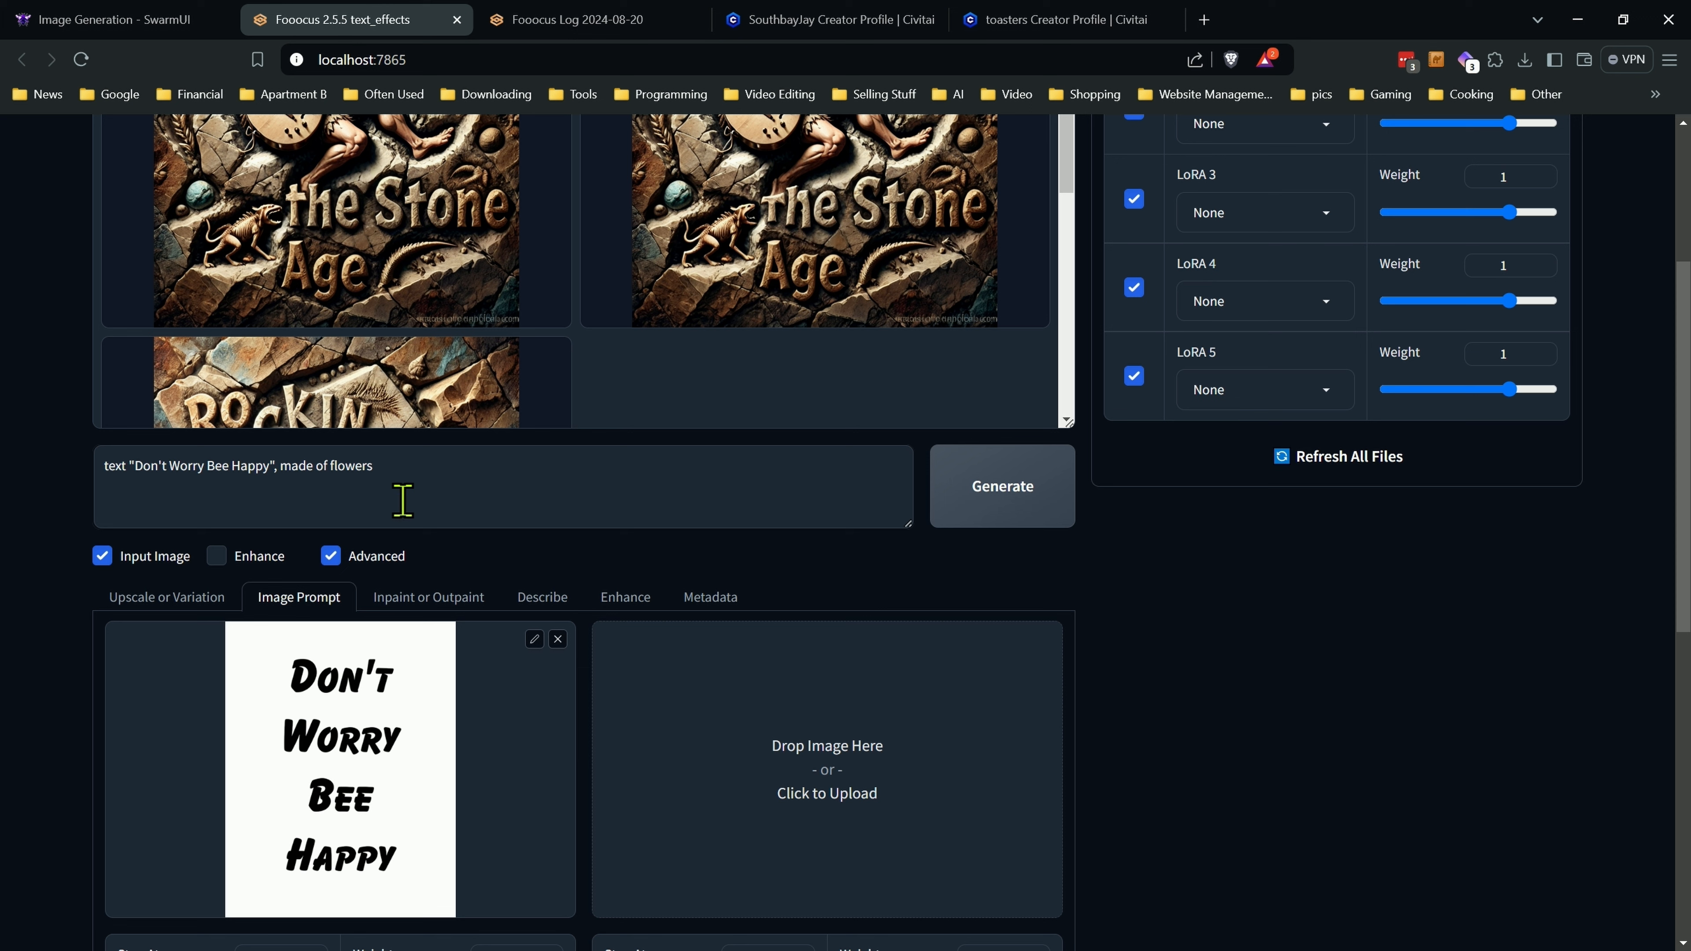
pyautogui.click(419, 492)
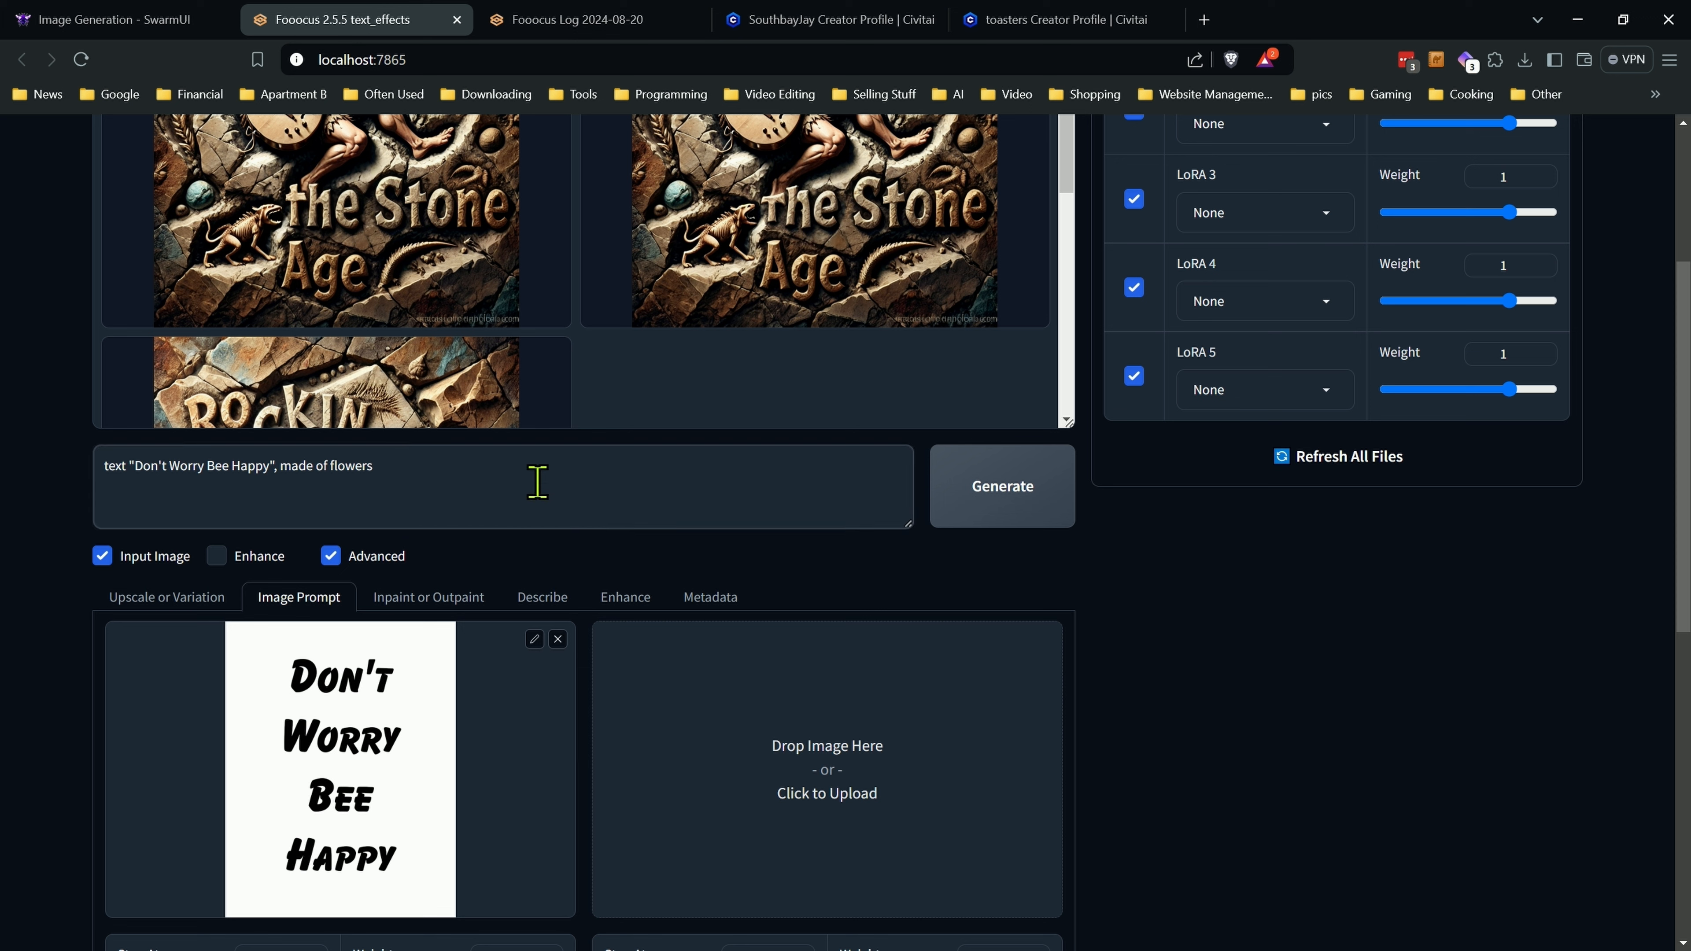
# Review the base model and LoRA selection and the quoted phrase in the prompt against the text reference image.
pyautogui.scroll(4, 898, 565)
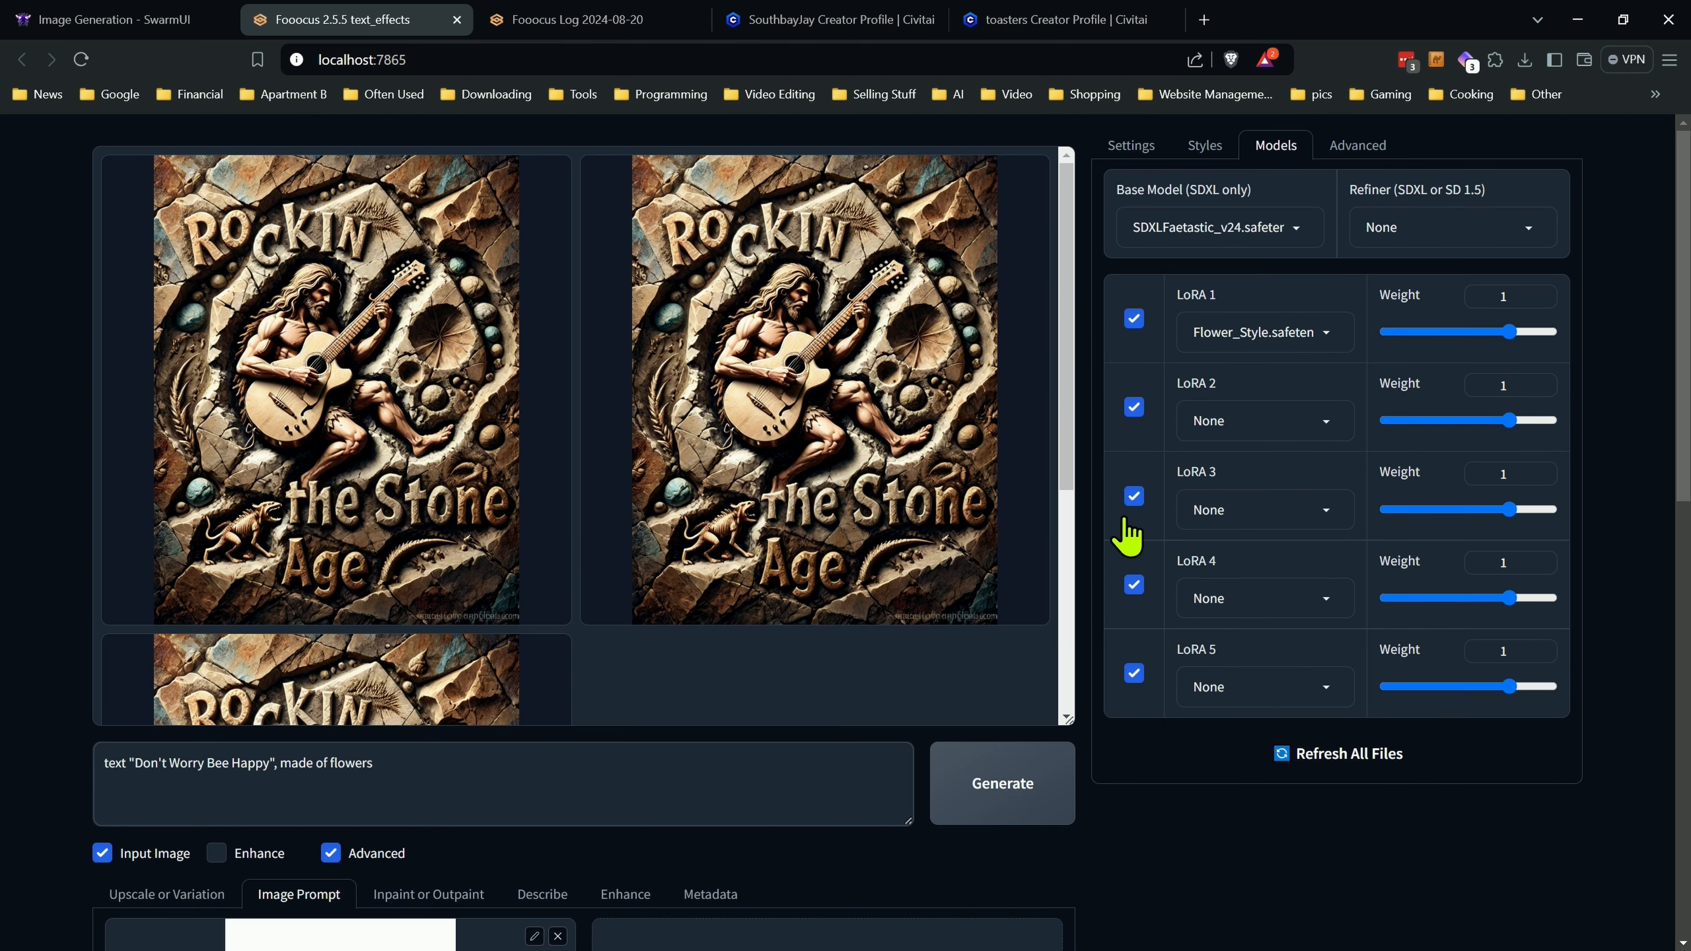
pyautogui.scroll(-6, 1131, 775)
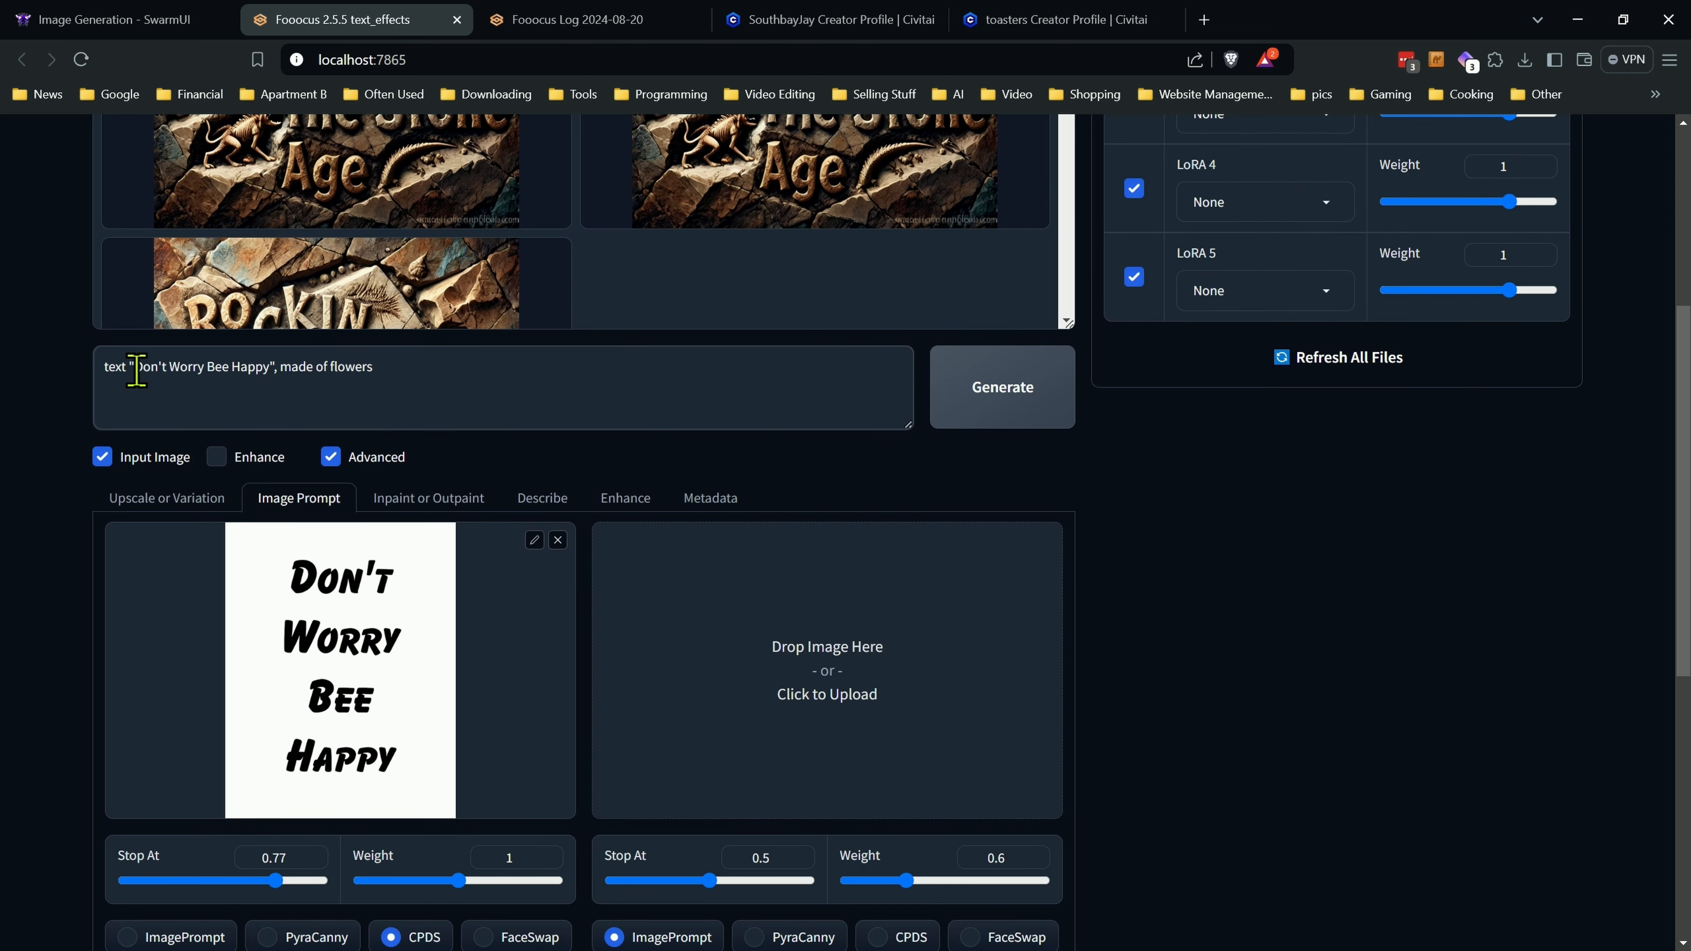
pyautogui.moveTo(137, 370); pyautogui.dragTo(264, 366)
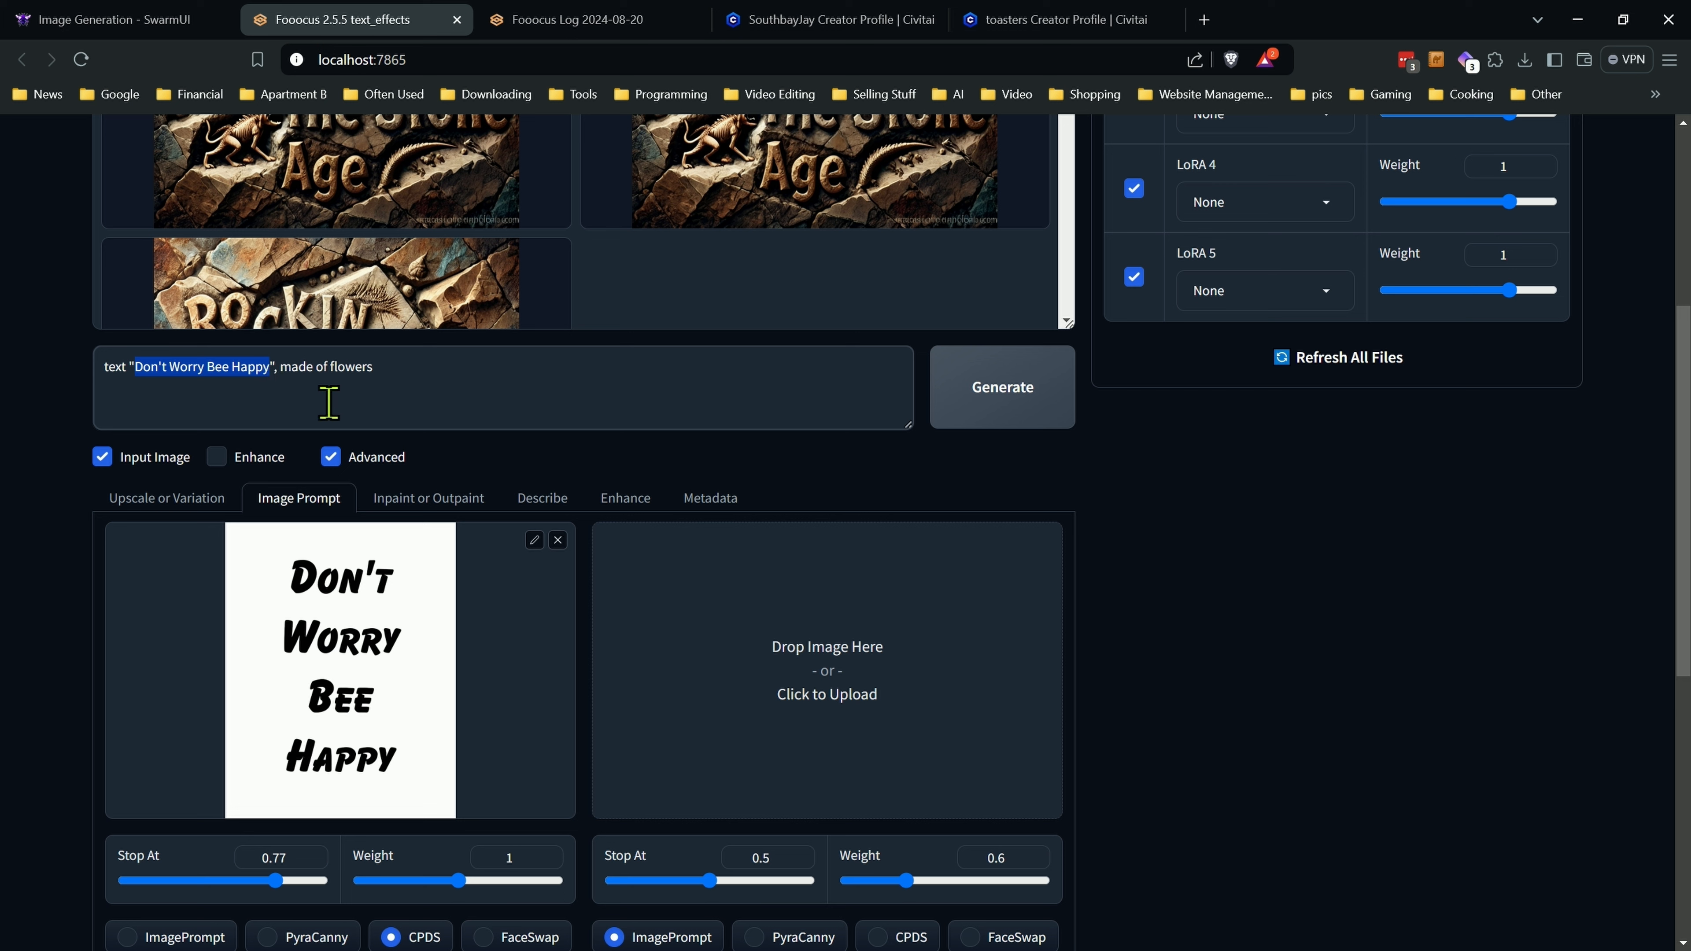
pyautogui.click(374, 365)
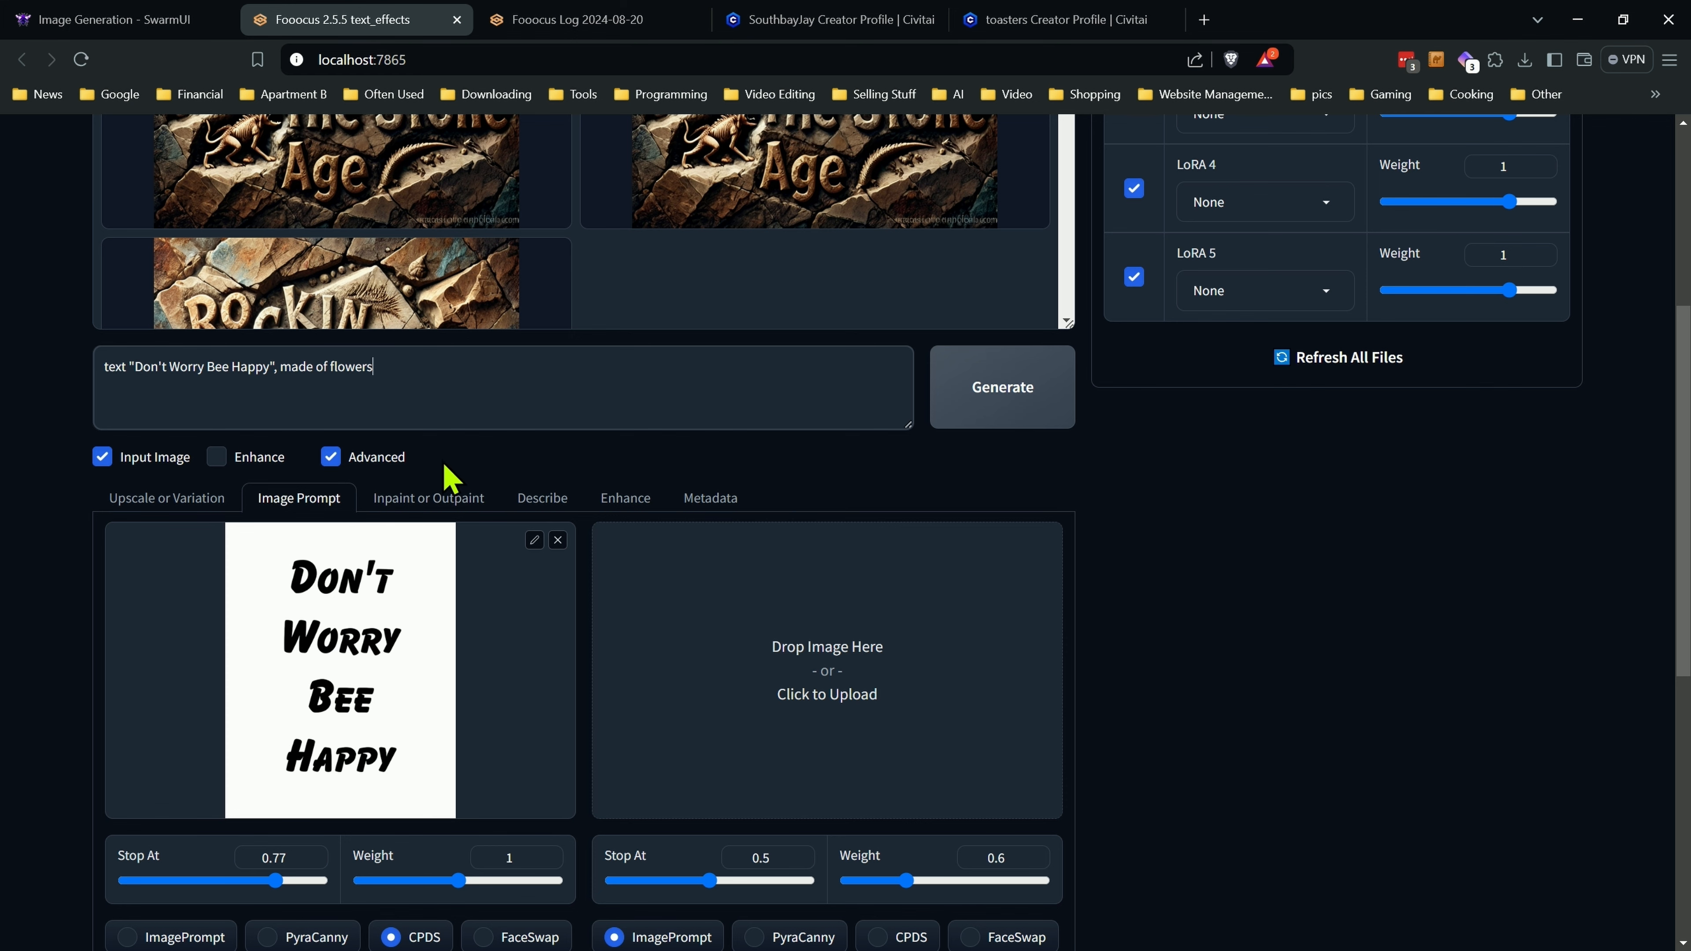
pyautogui.scroll(6, 1154, 514)
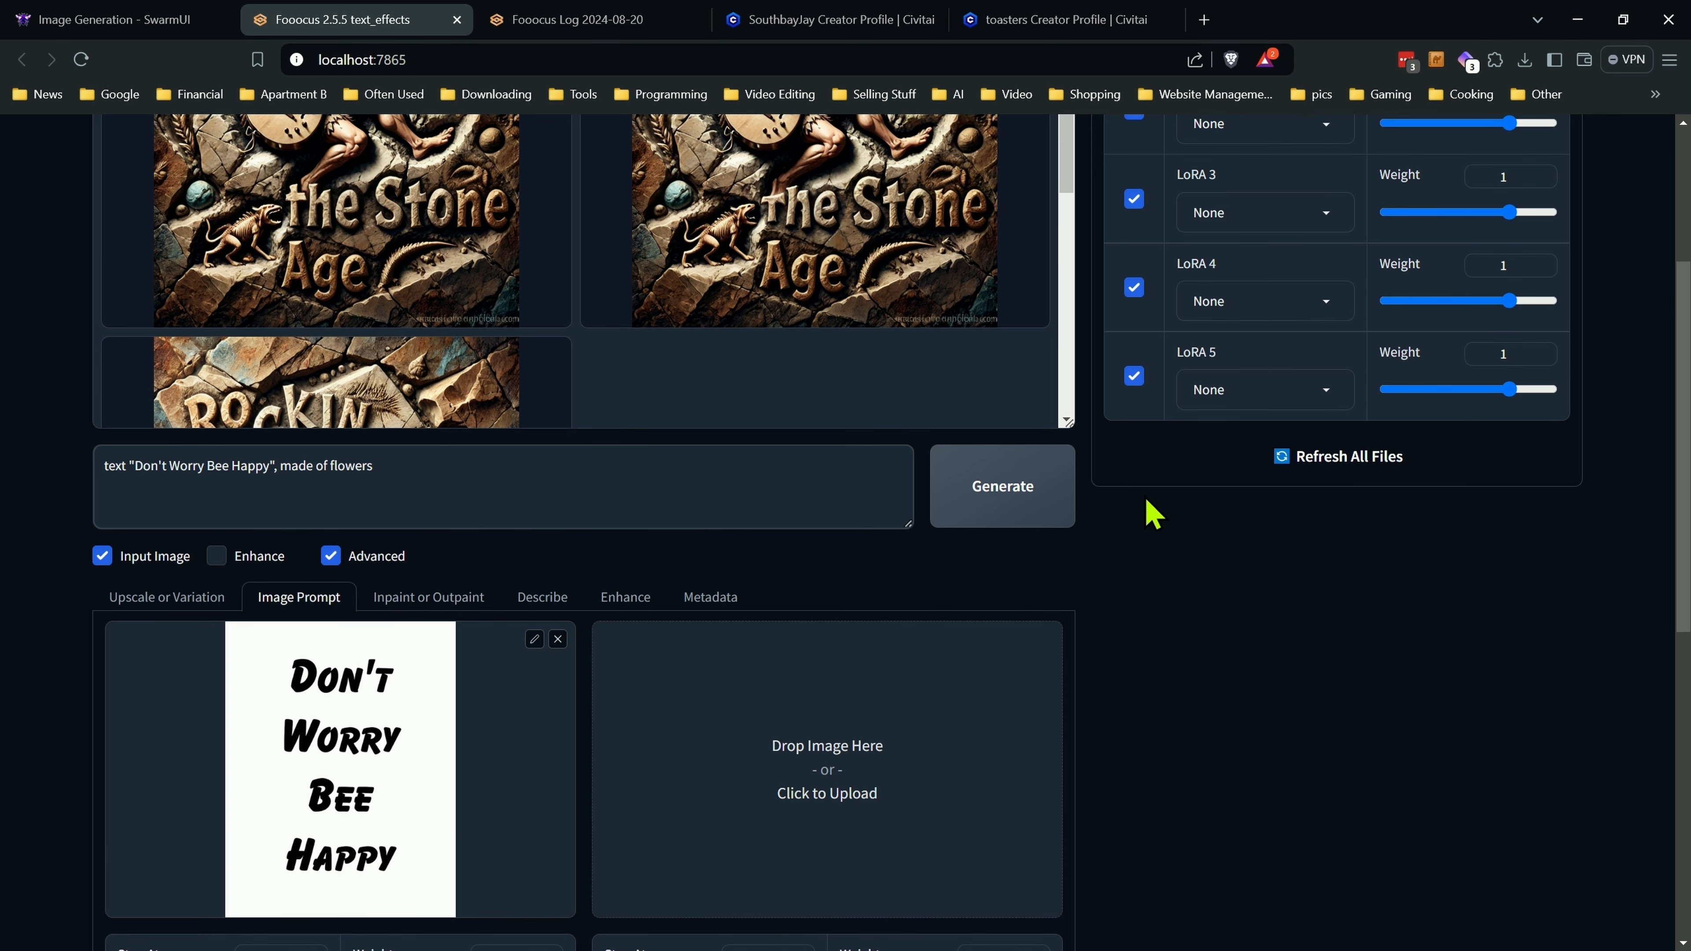
# Check the styles, general settings and models, and generate the flower-style "Don't Worry Bee Happy" batch.
pyautogui.click(1204, 148)
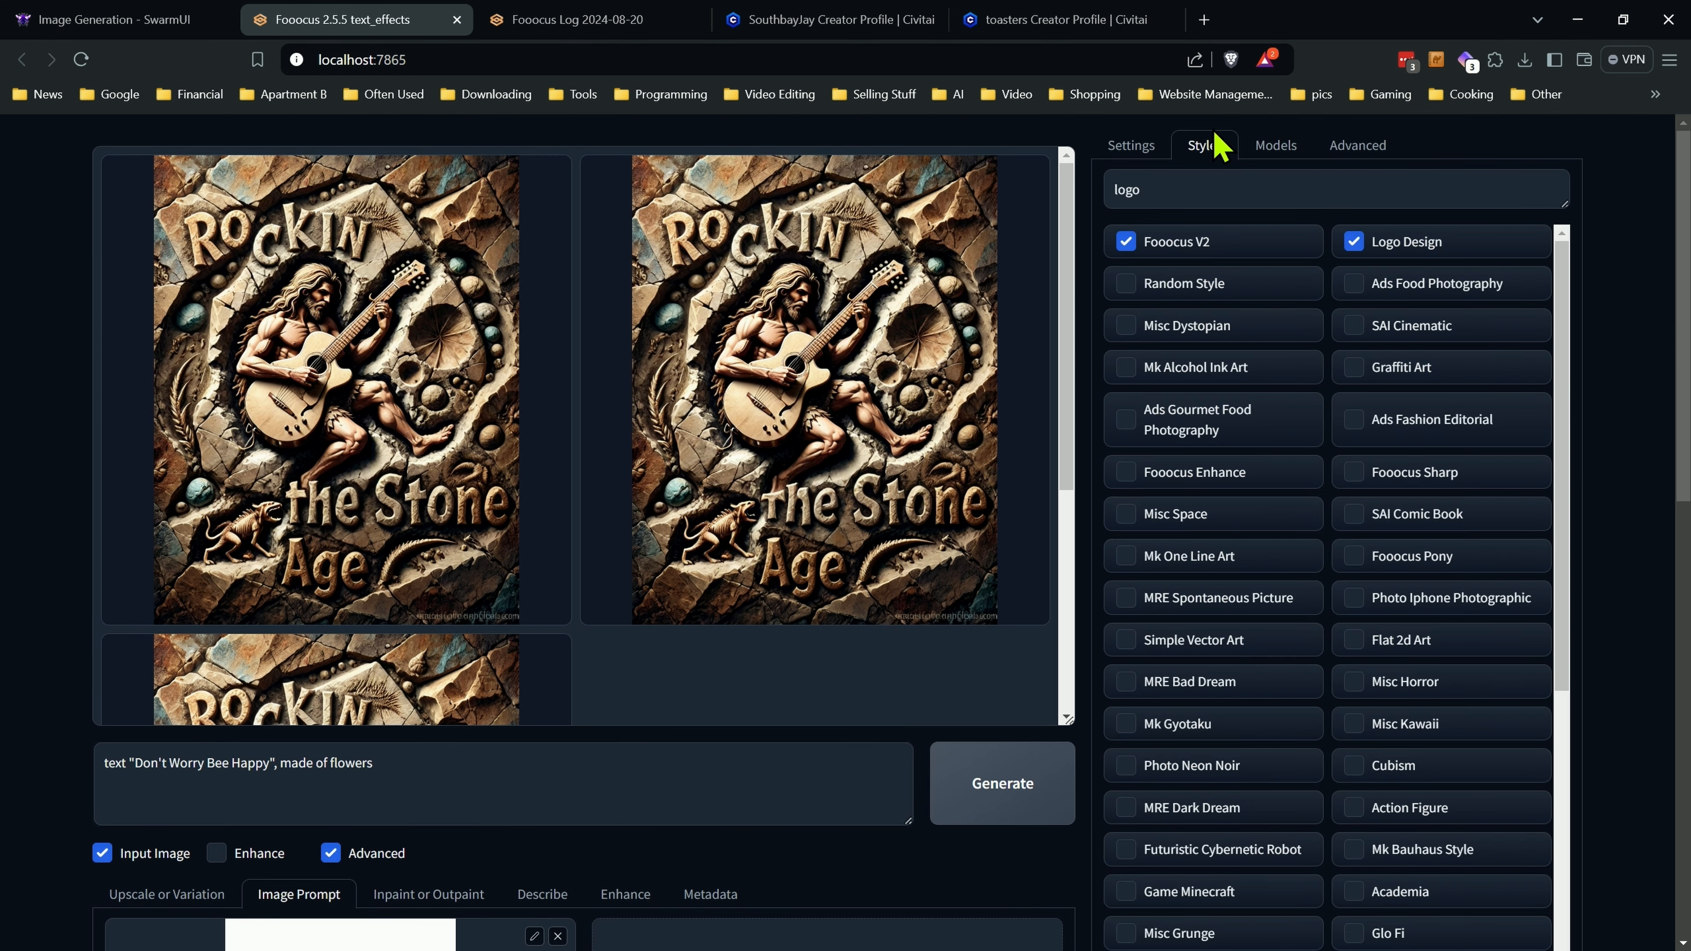
pyautogui.click(1175, 283)
pyautogui.click(1147, 148)
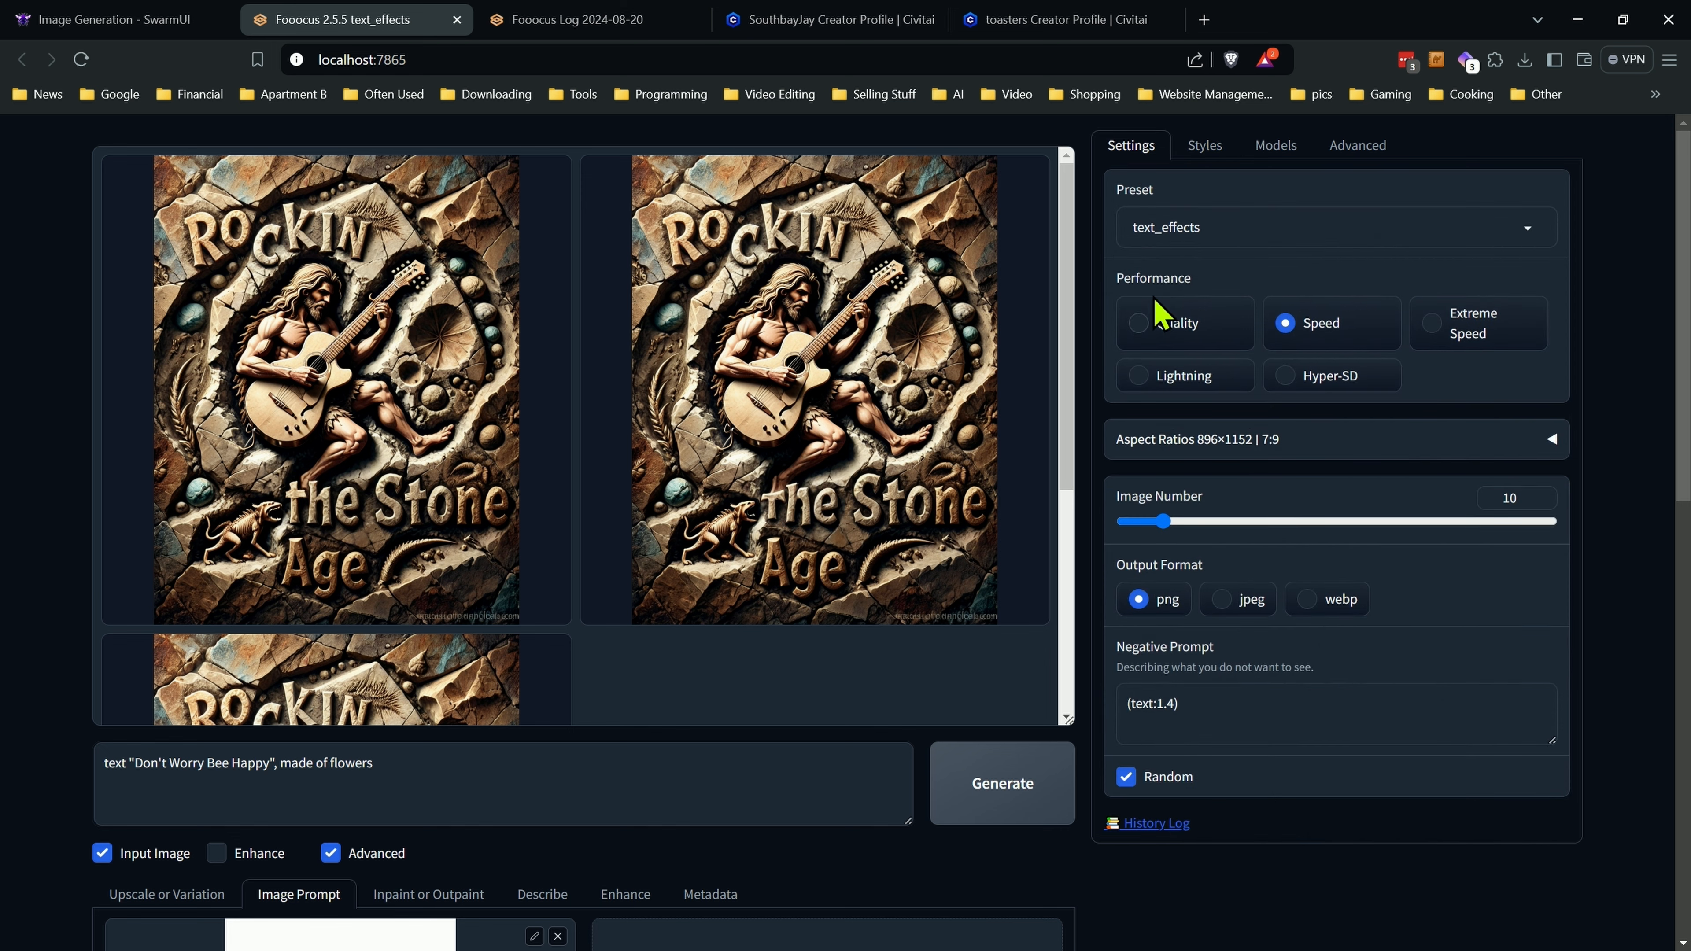
pyautogui.click(1273, 148)
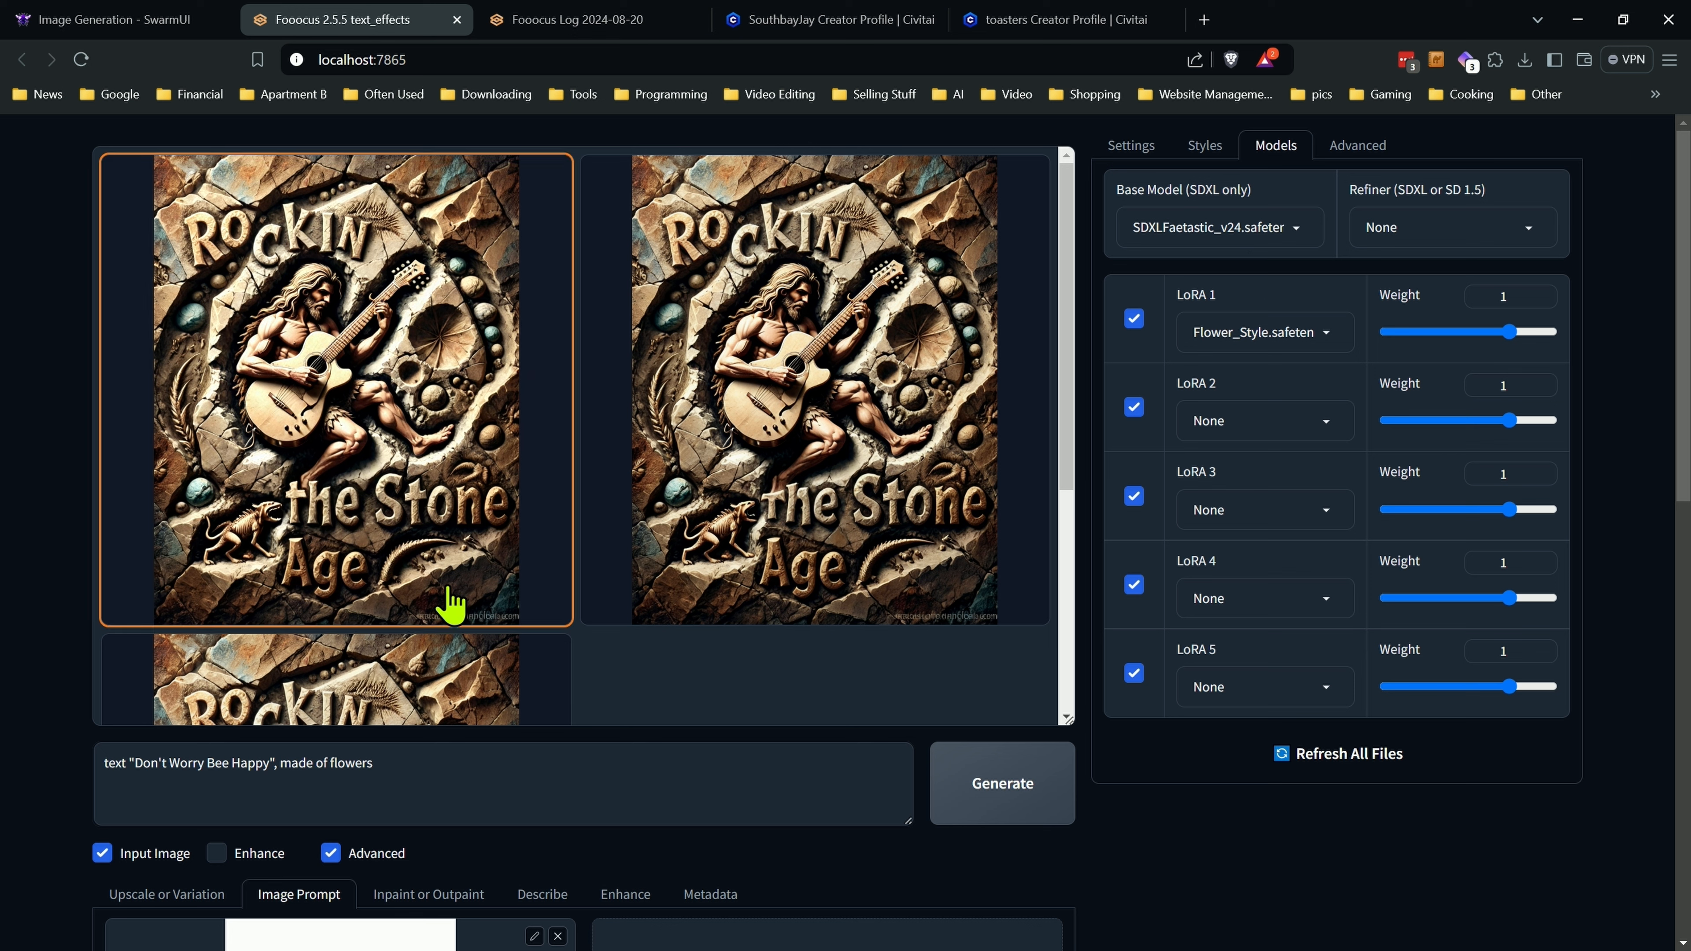
pyautogui.click(1038, 799)
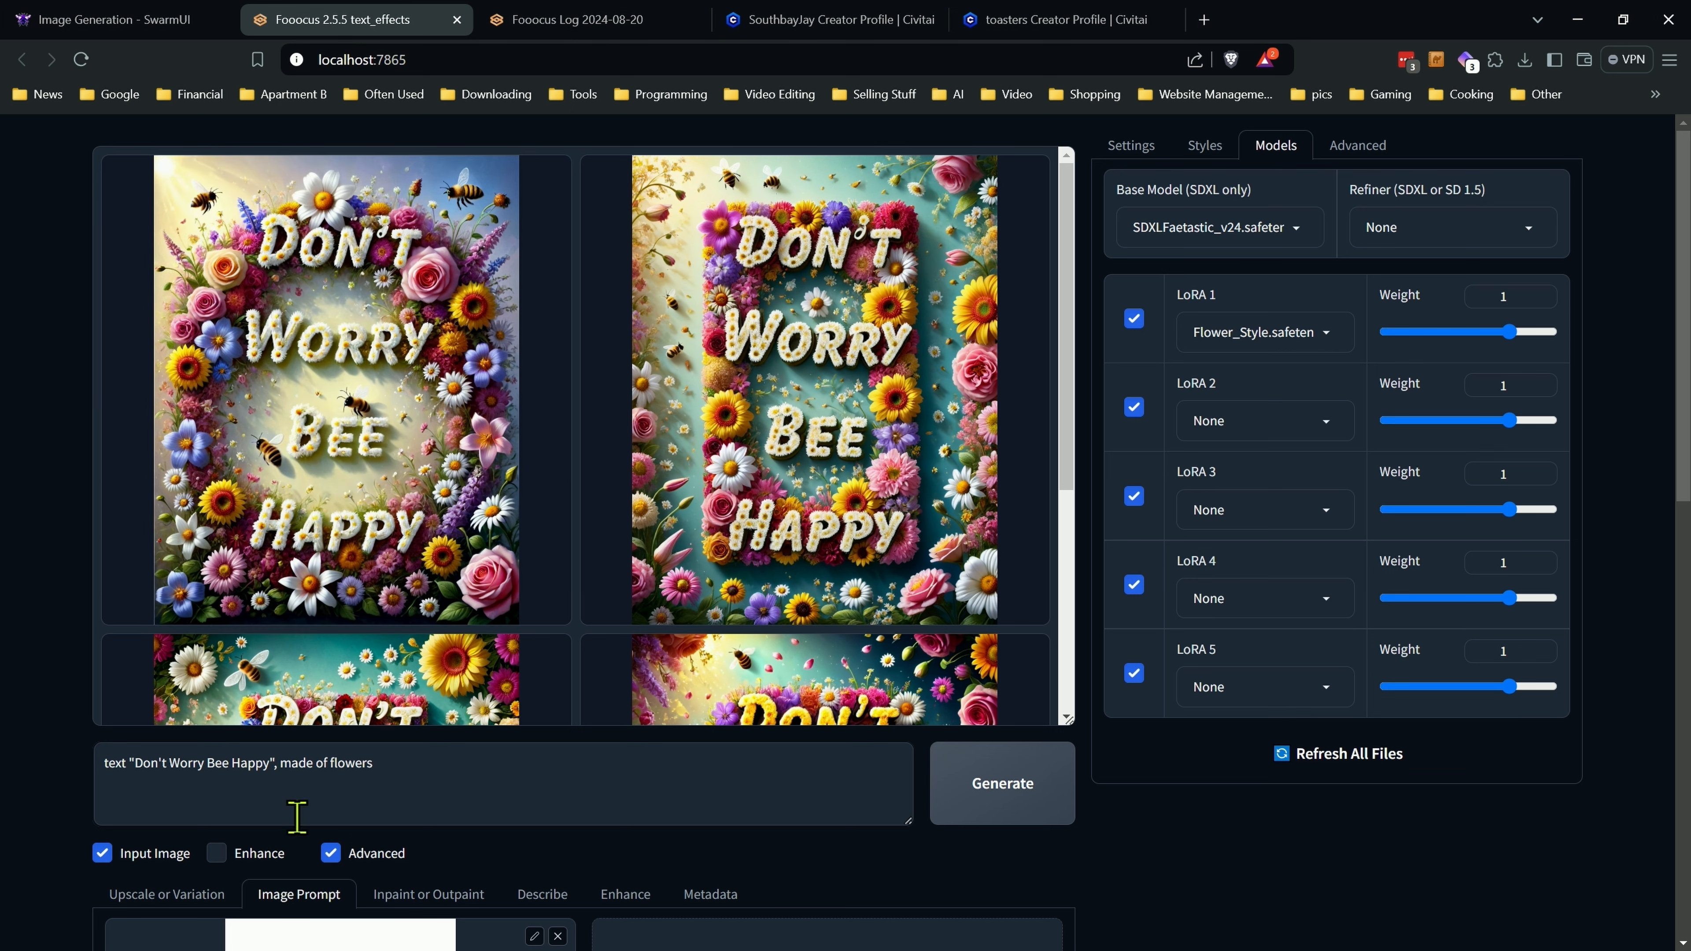
# Inspect each generated flower text image at full size and compare the results with the prompt and text reference.
pyautogui.scroll(-4, 45, 793)
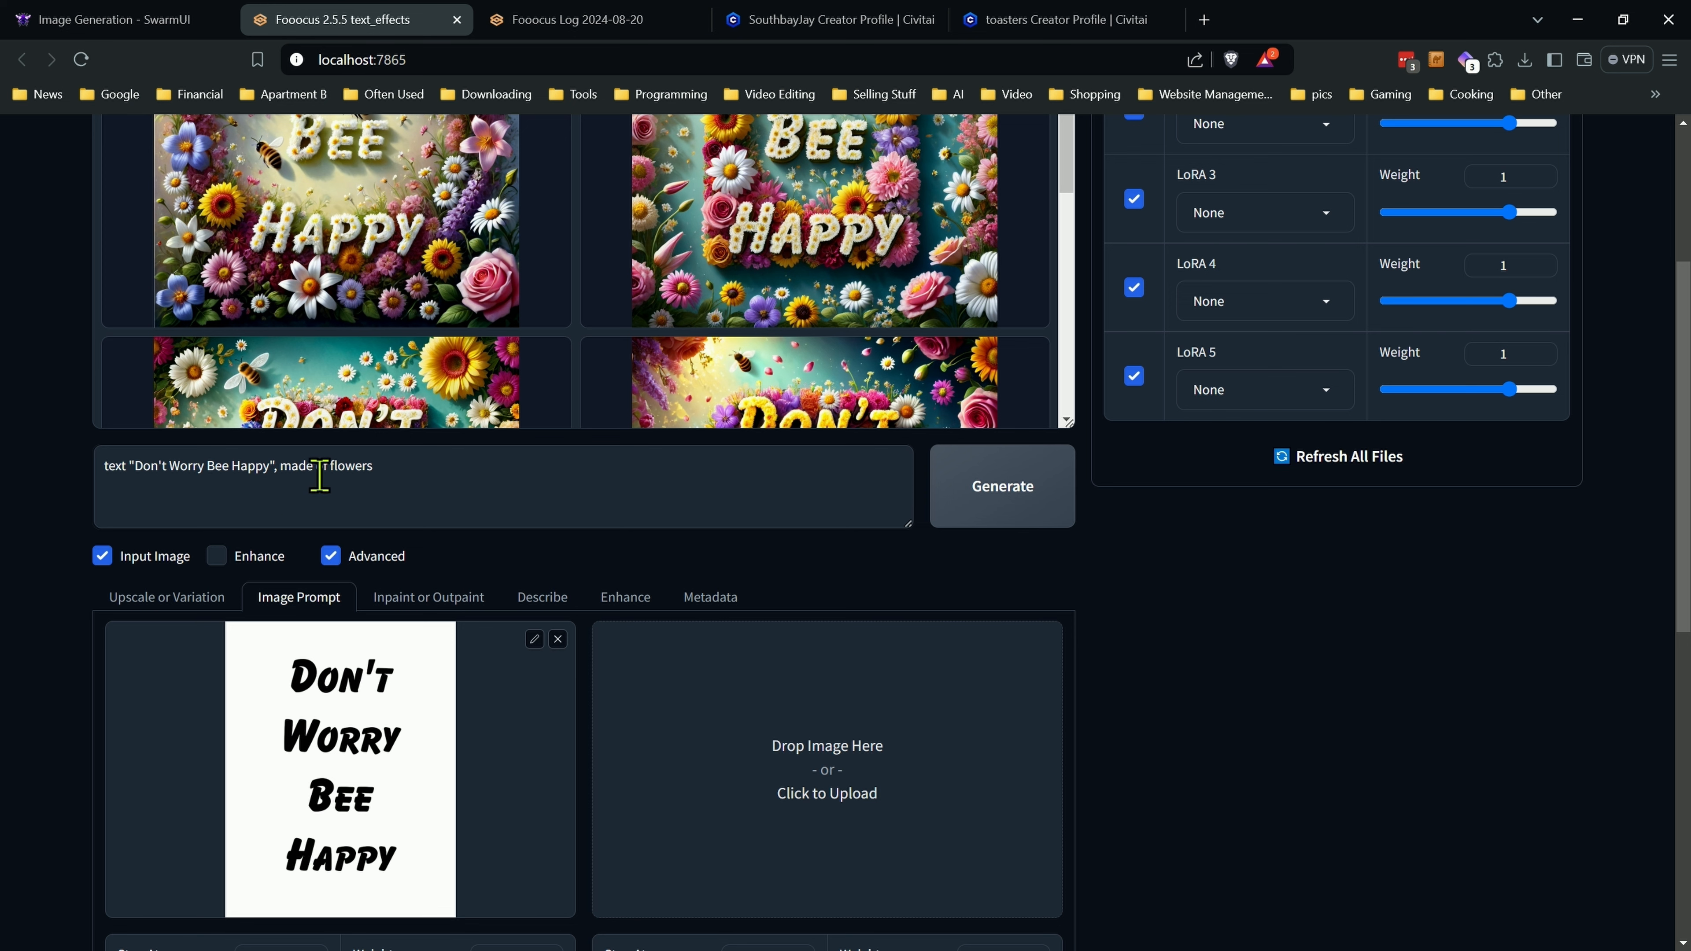
pyautogui.scroll(4, 81, 590)
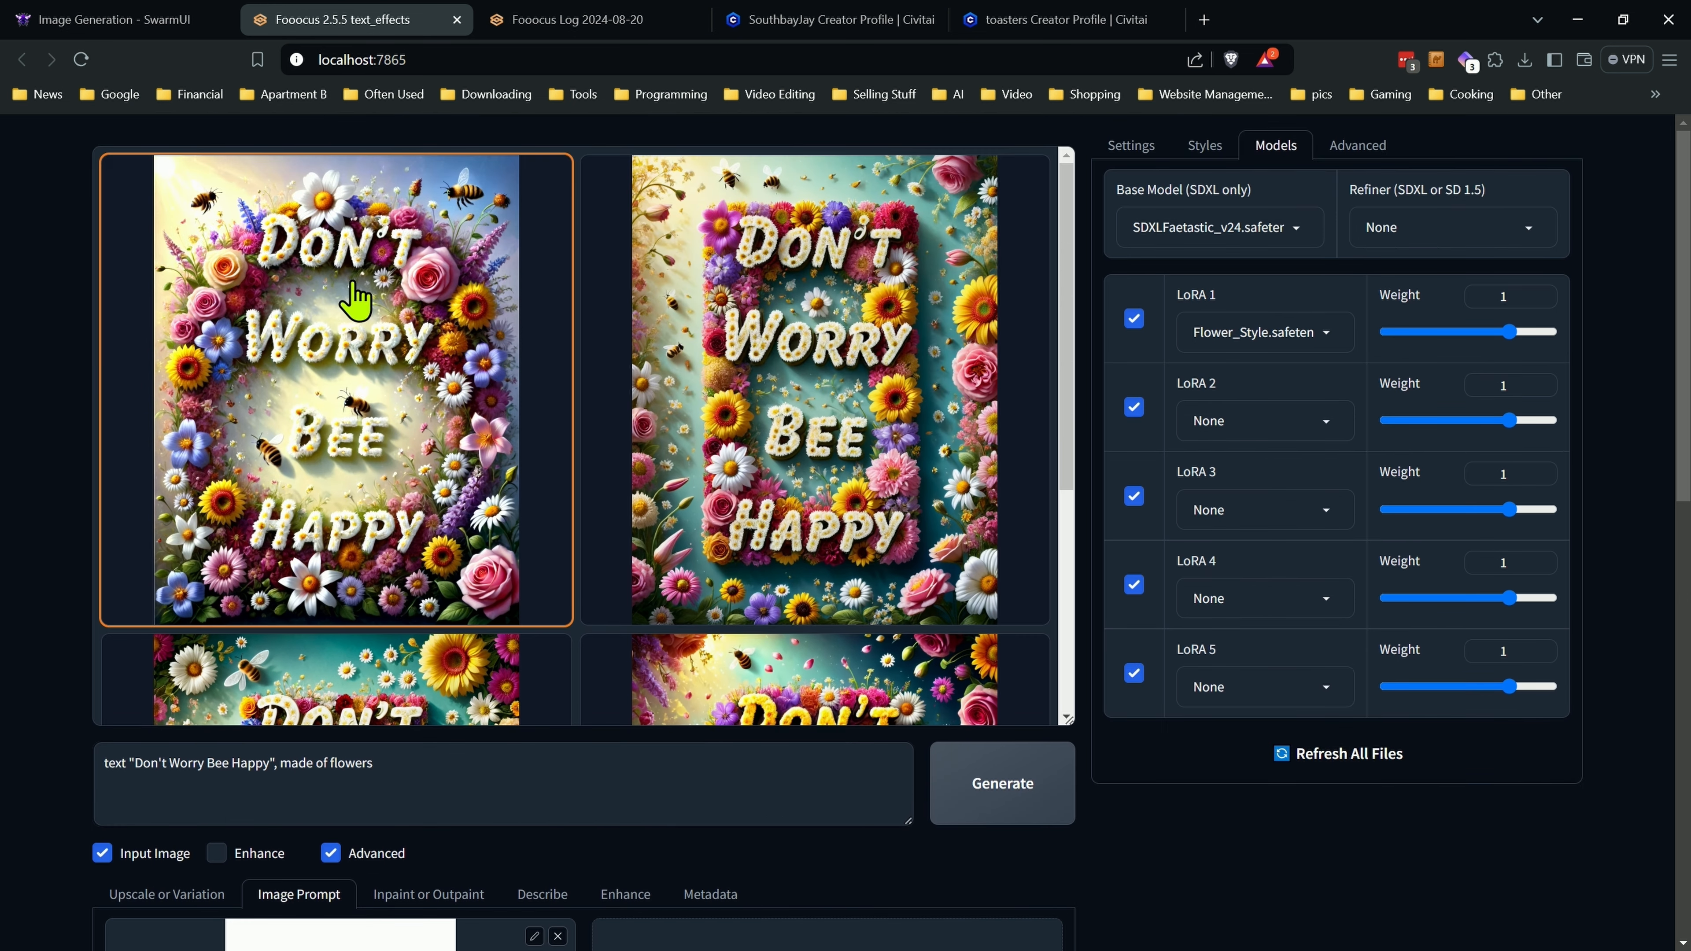
pyautogui.scroll(-5, 521, 579)
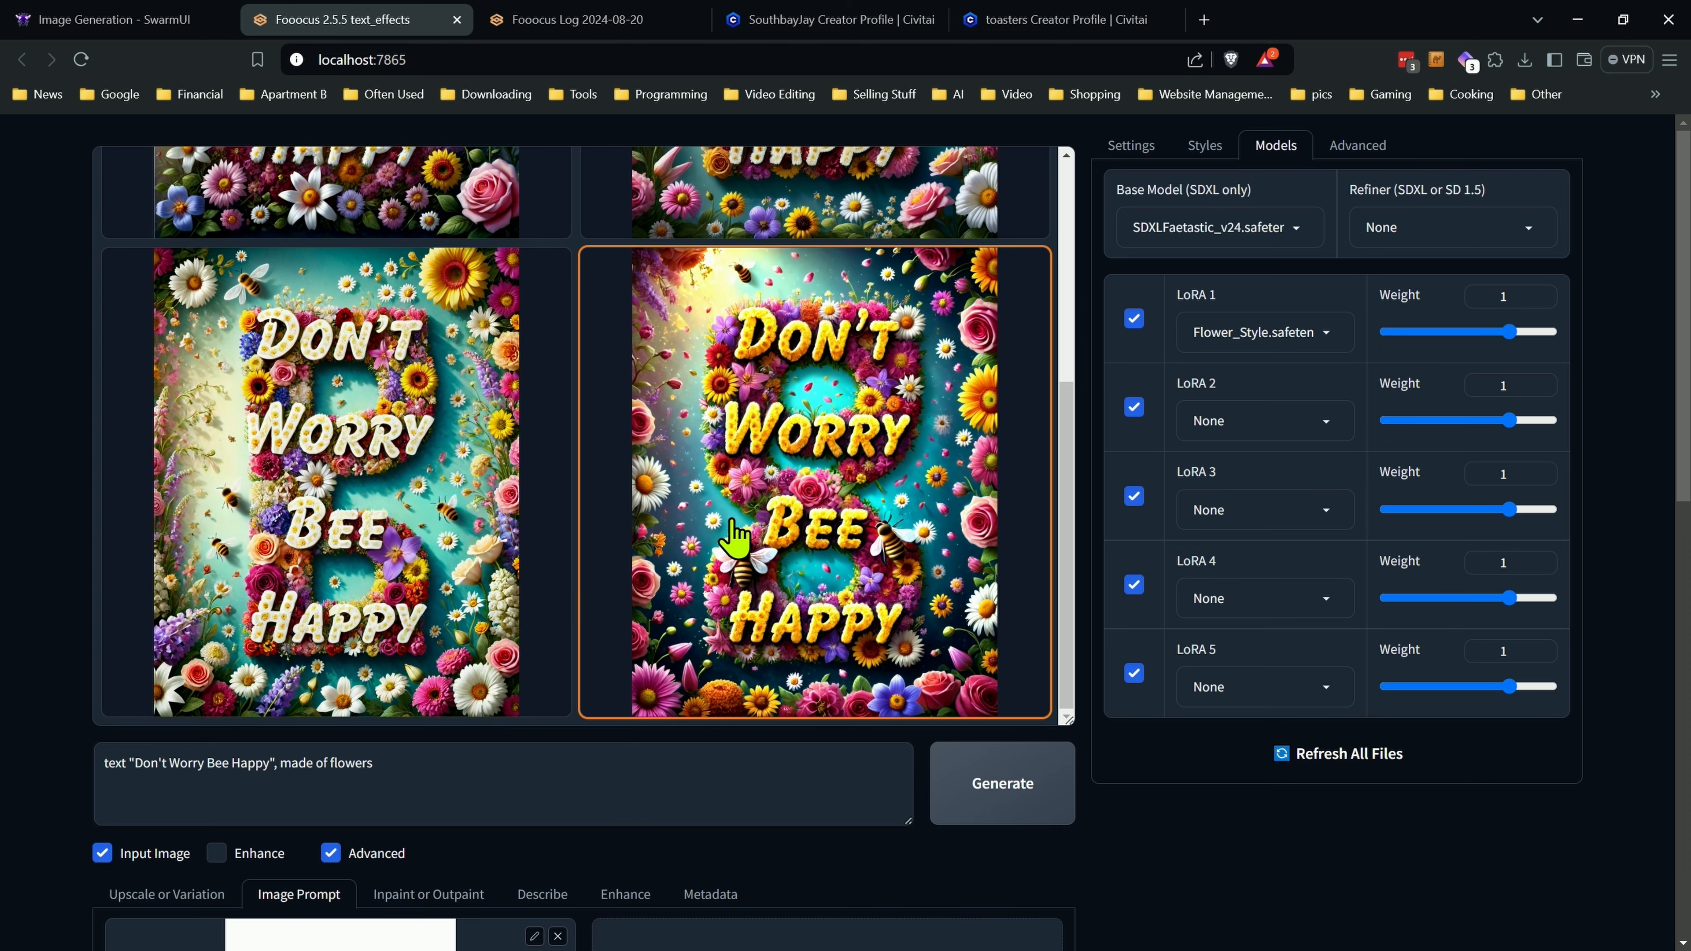
pyautogui.click(708, 551)
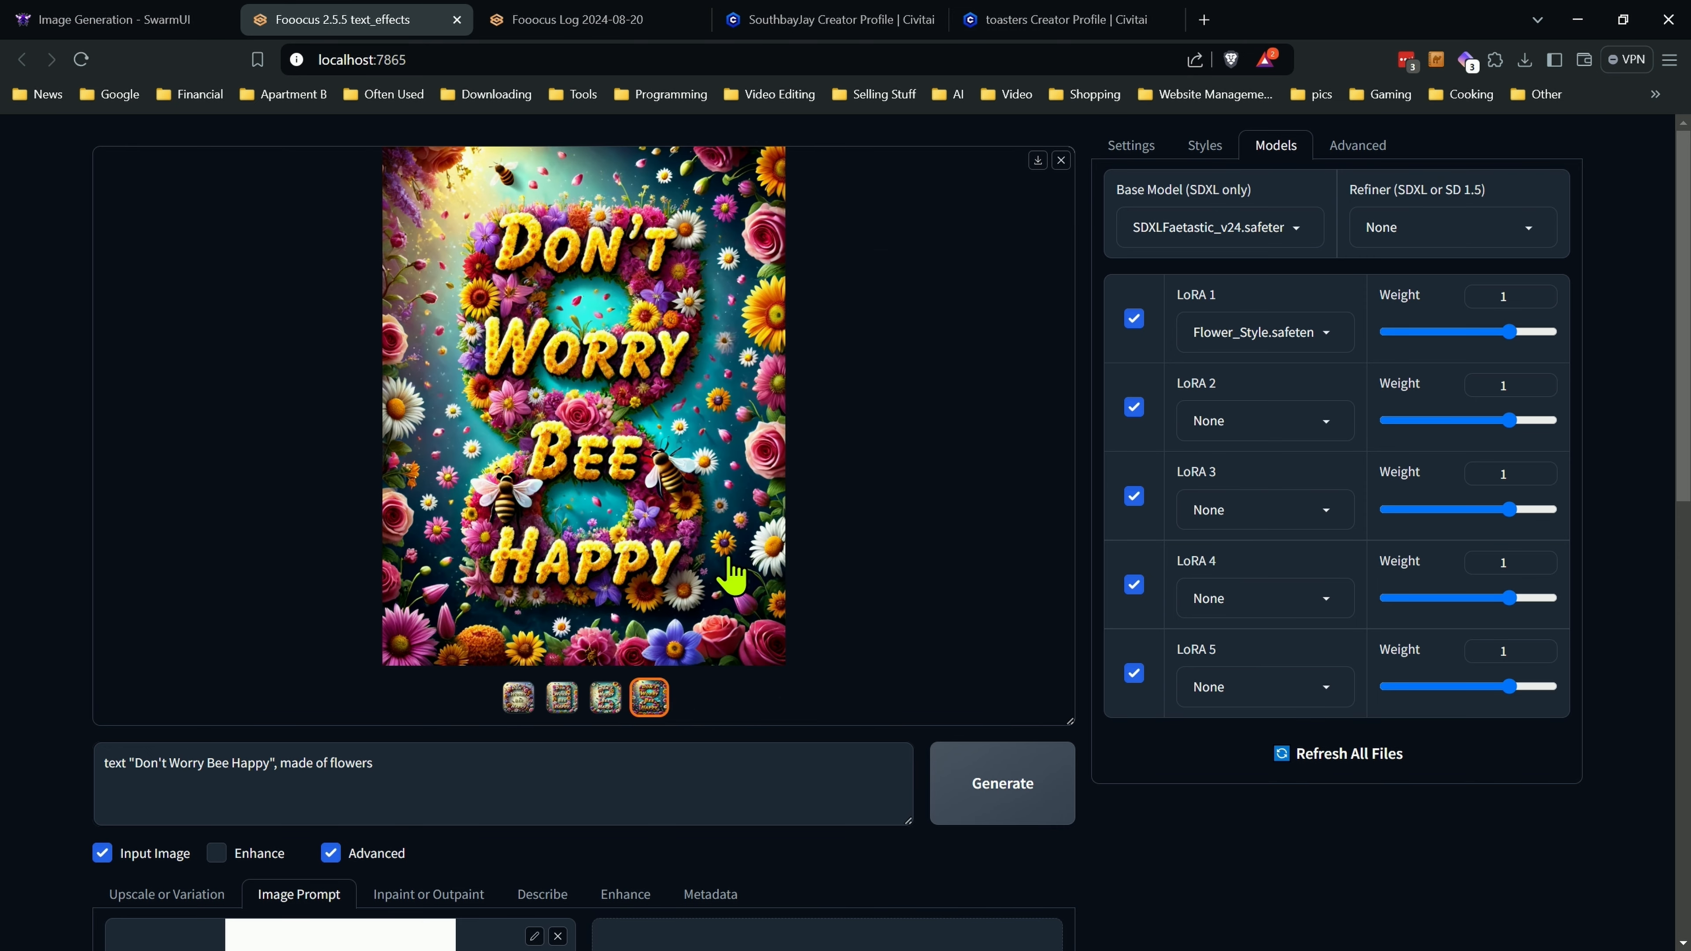
pyautogui.click(730, 572)
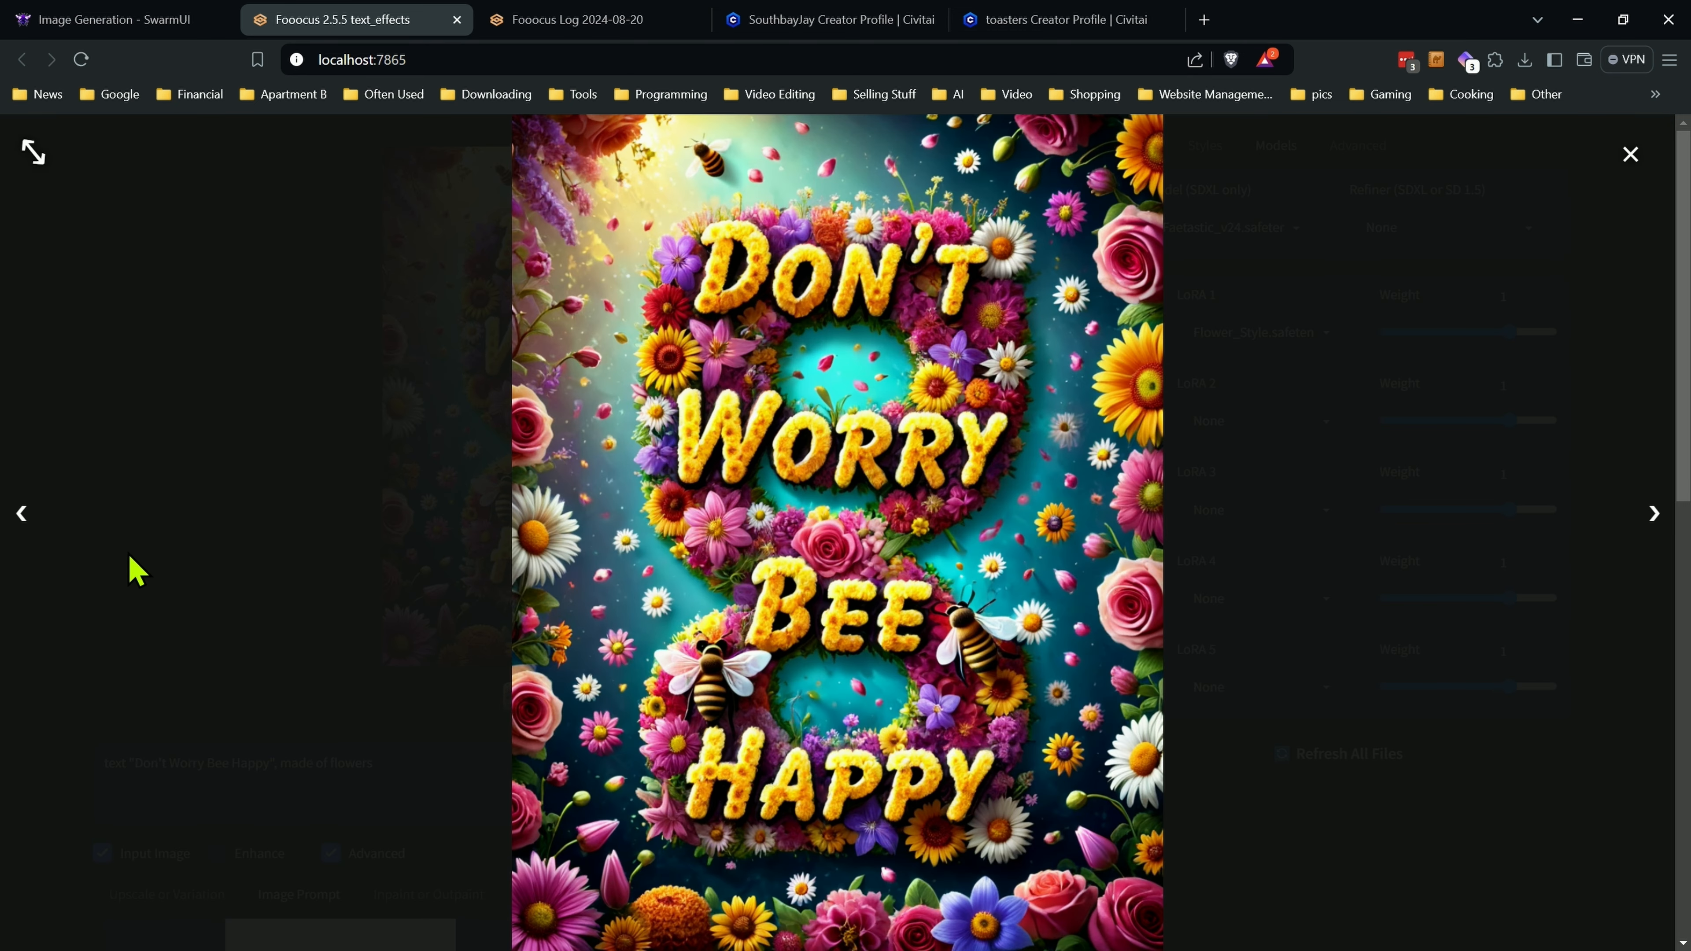
pyautogui.click(26, 526)
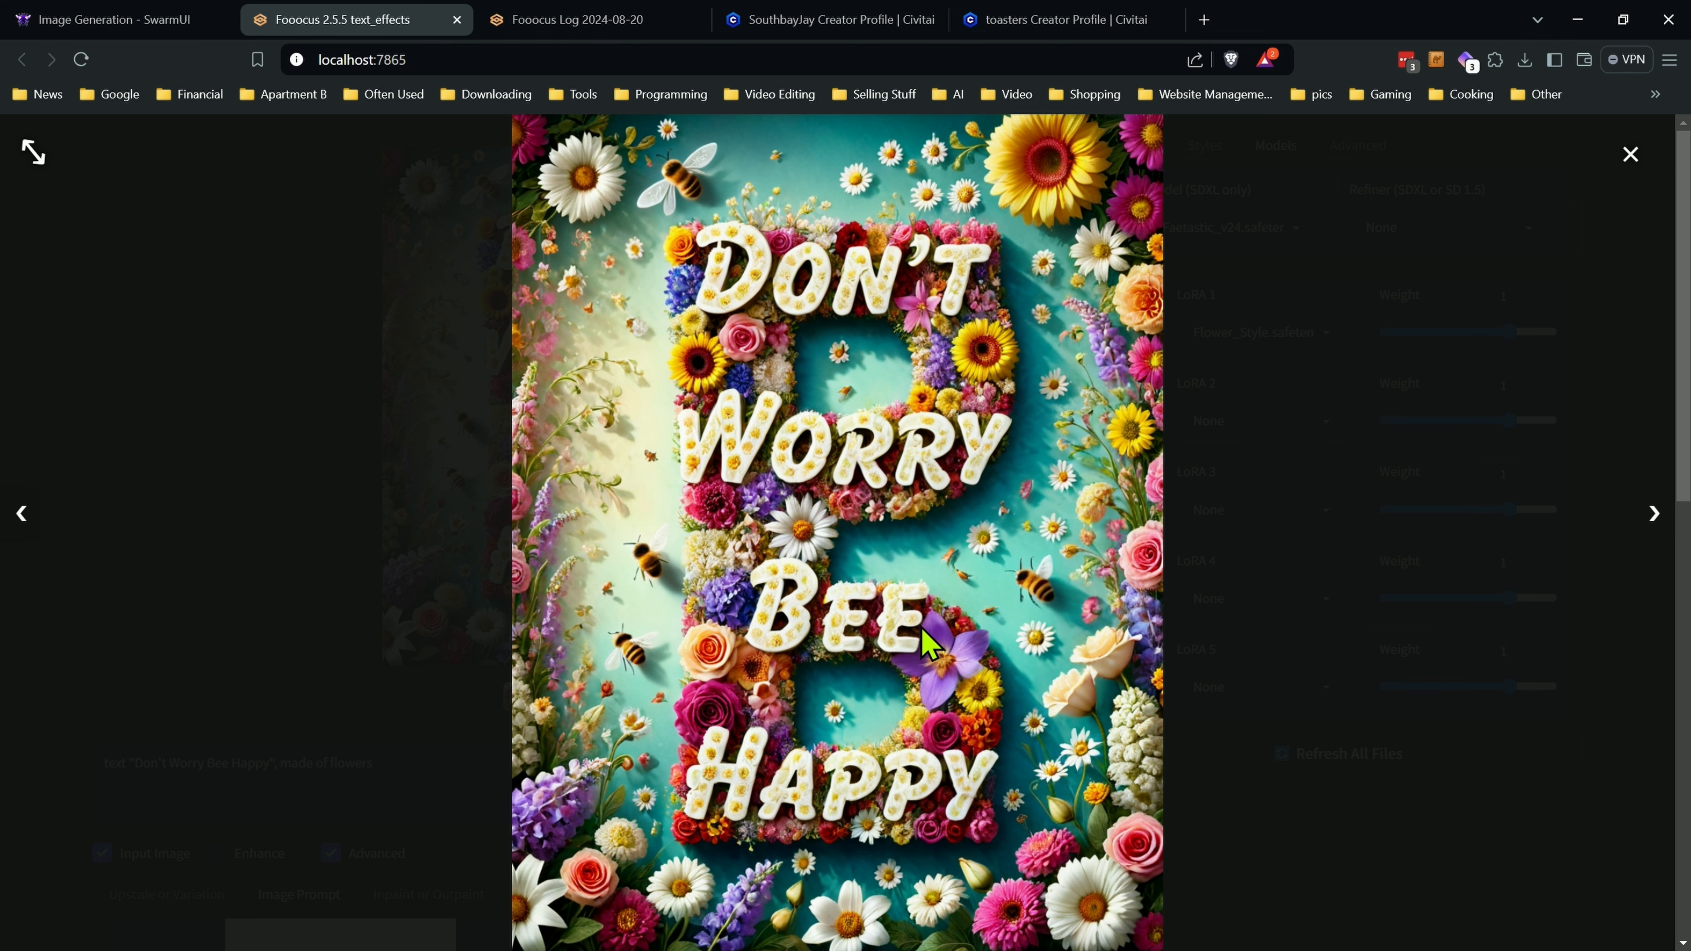
pyautogui.click(30, 521)
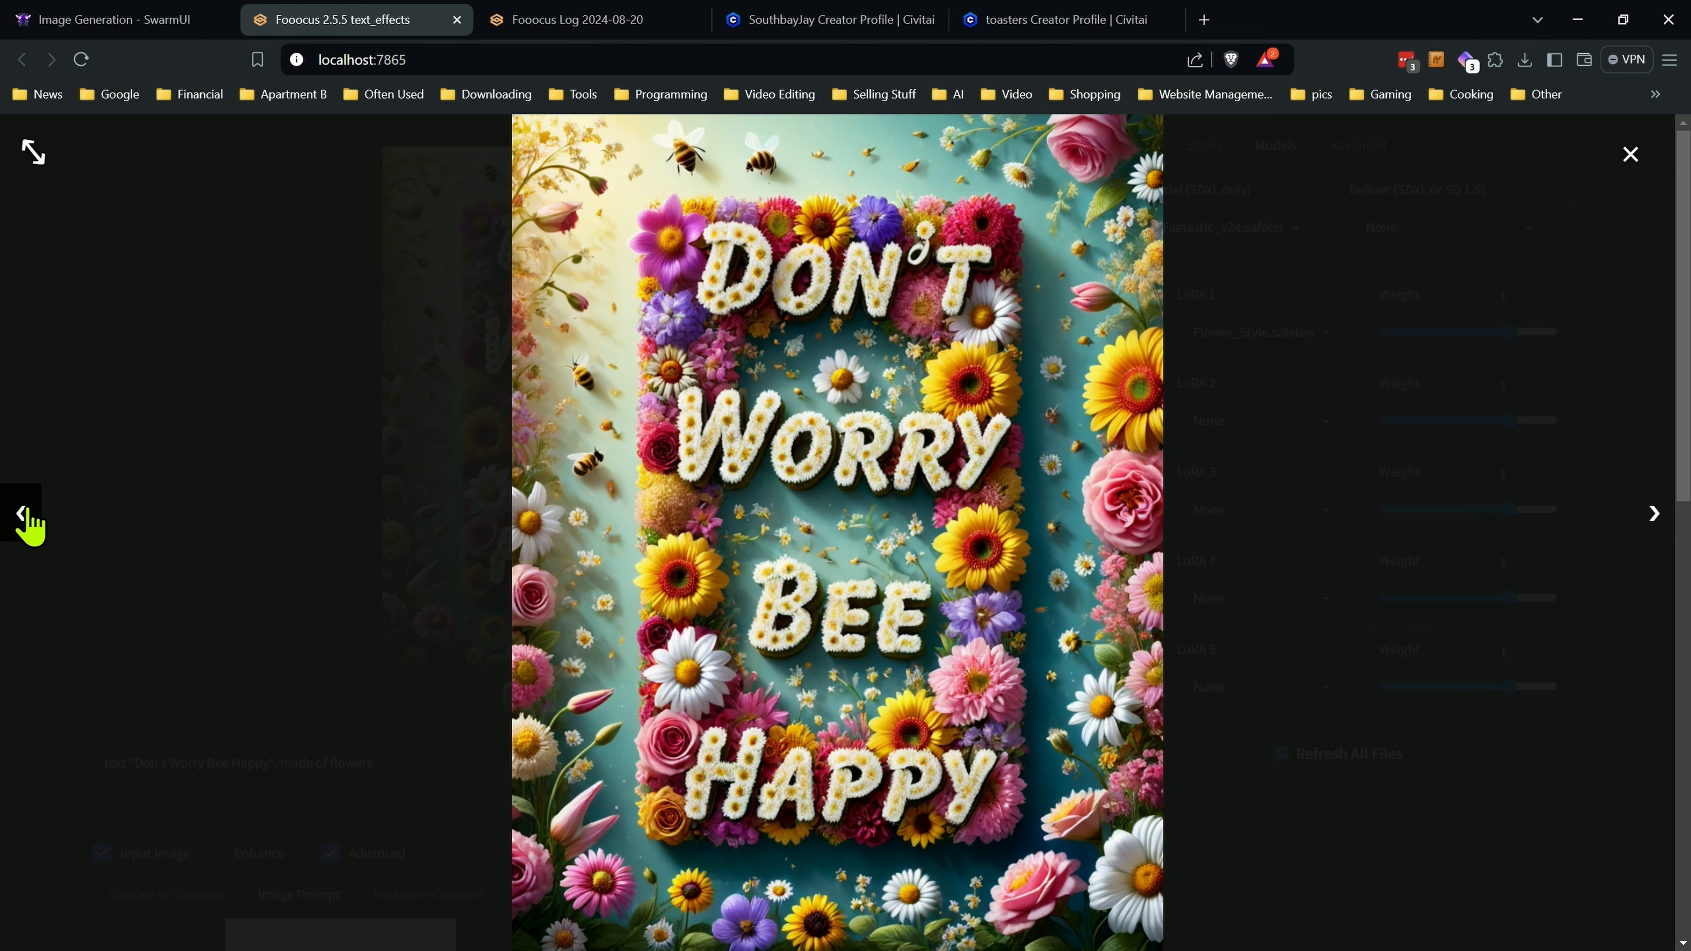
pyautogui.click(30, 521)
pyautogui.click(1627, 156)
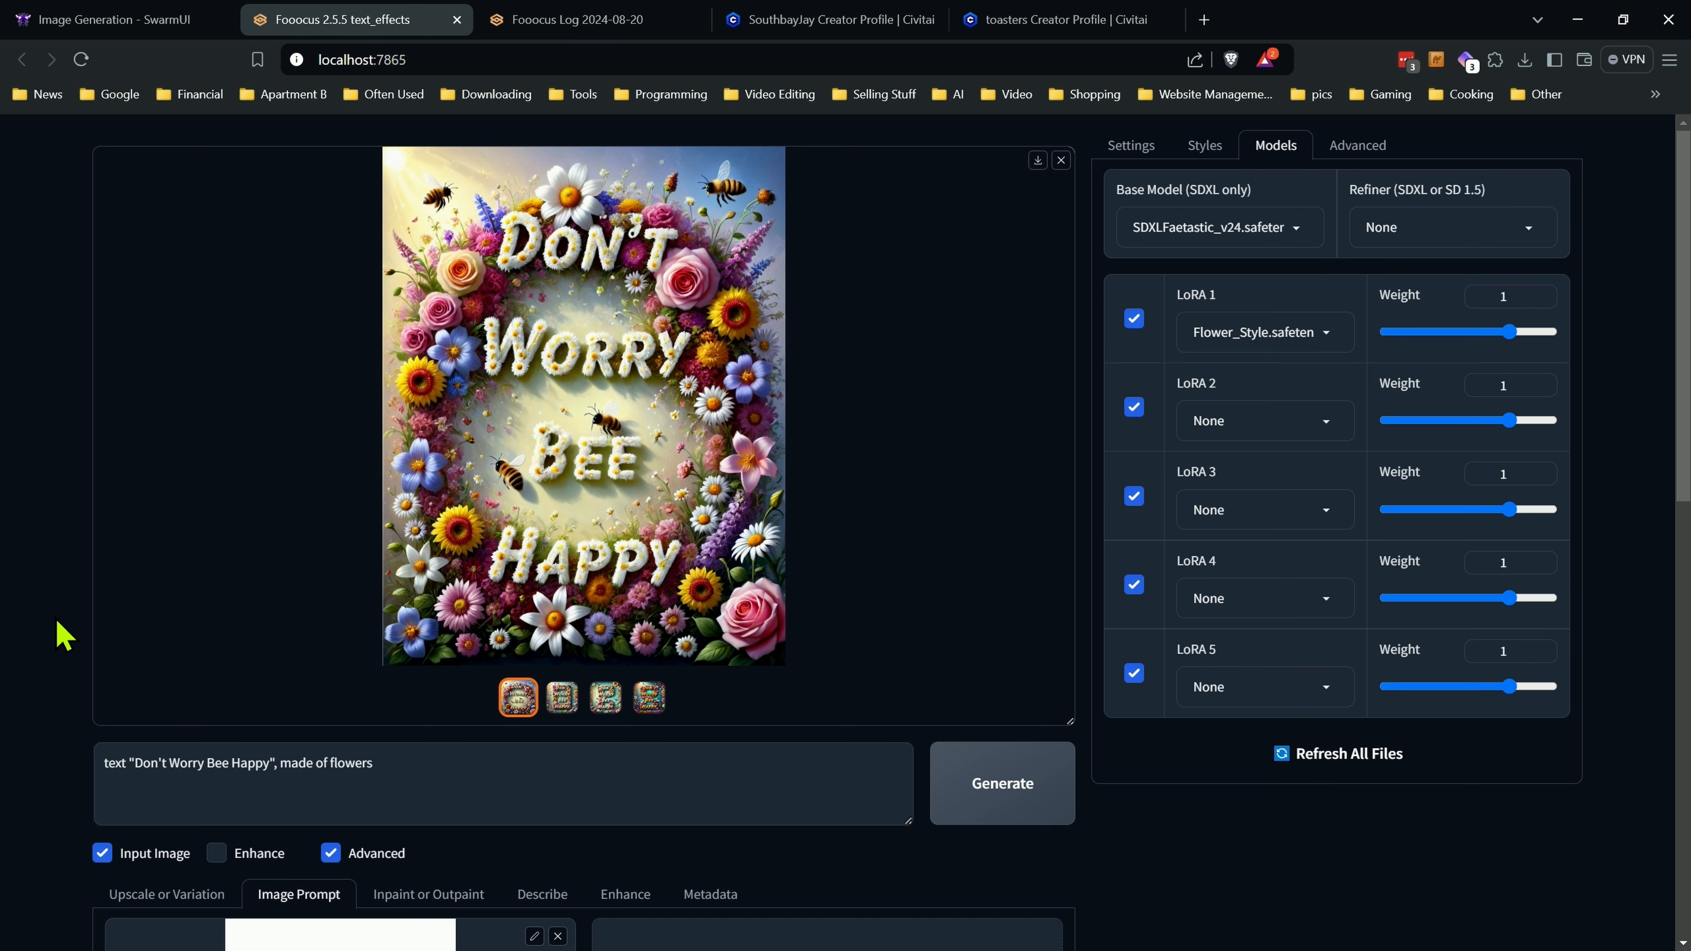
pyautogui.scroll(-5, 315, 656)
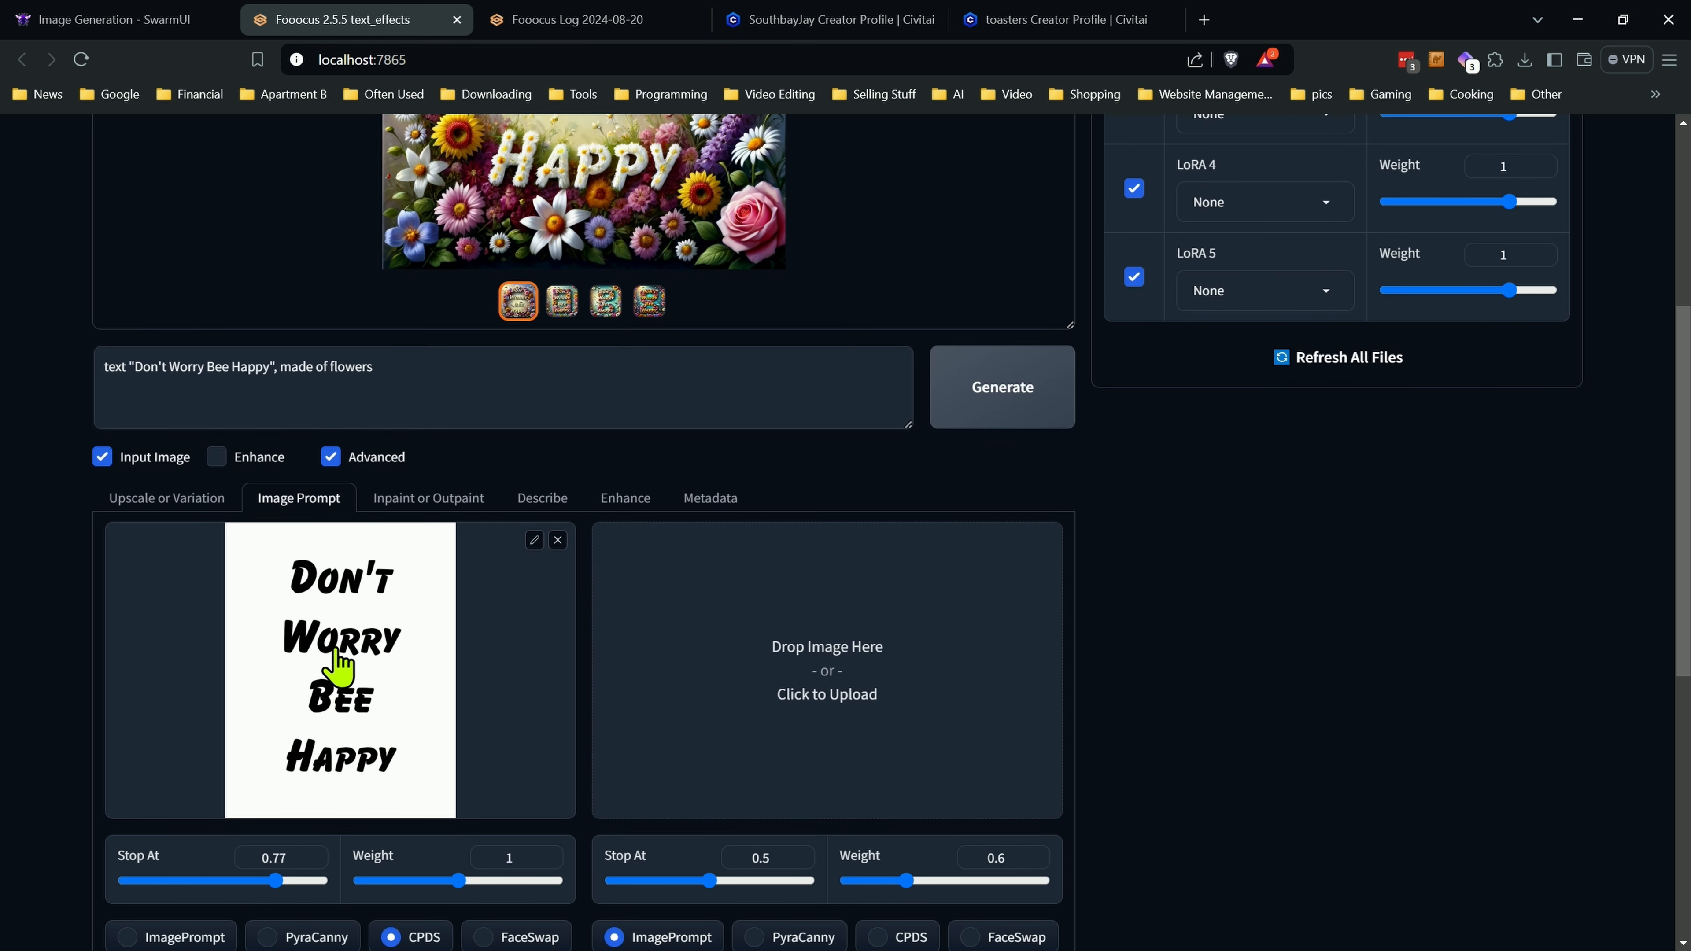
pyautogui.scroll(5, 336, 666)
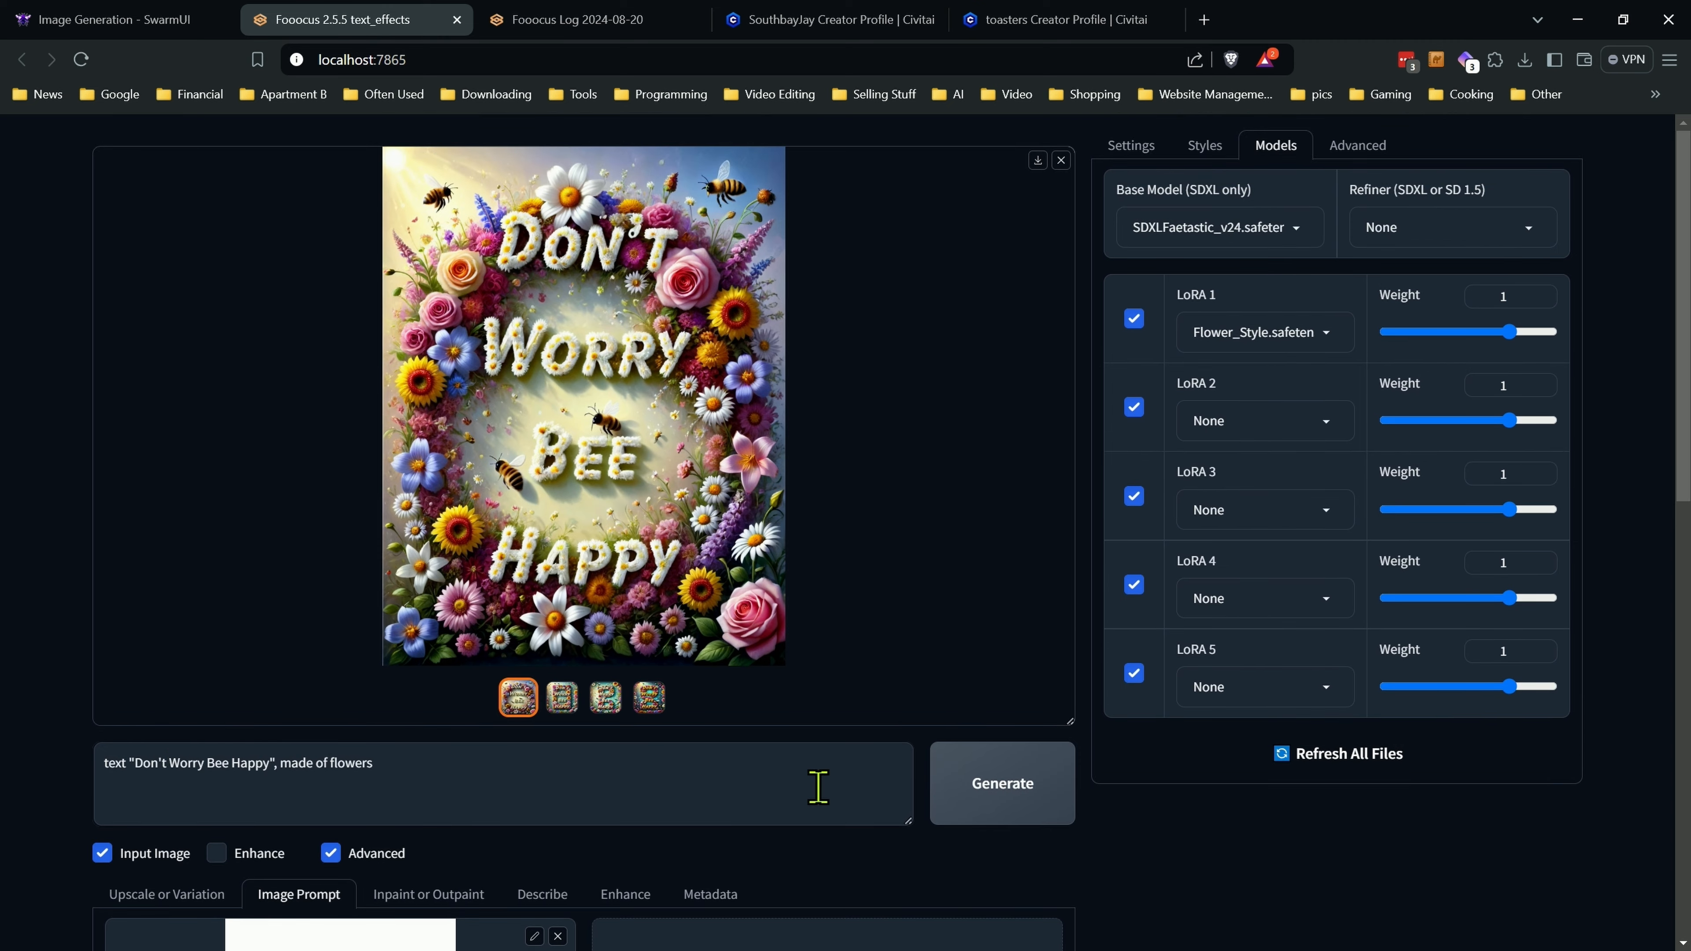
# Compare the generated flower versions of "Don't Worry Bee Happy", viewing the last one at full size.
pyautogui.click(562, 696)
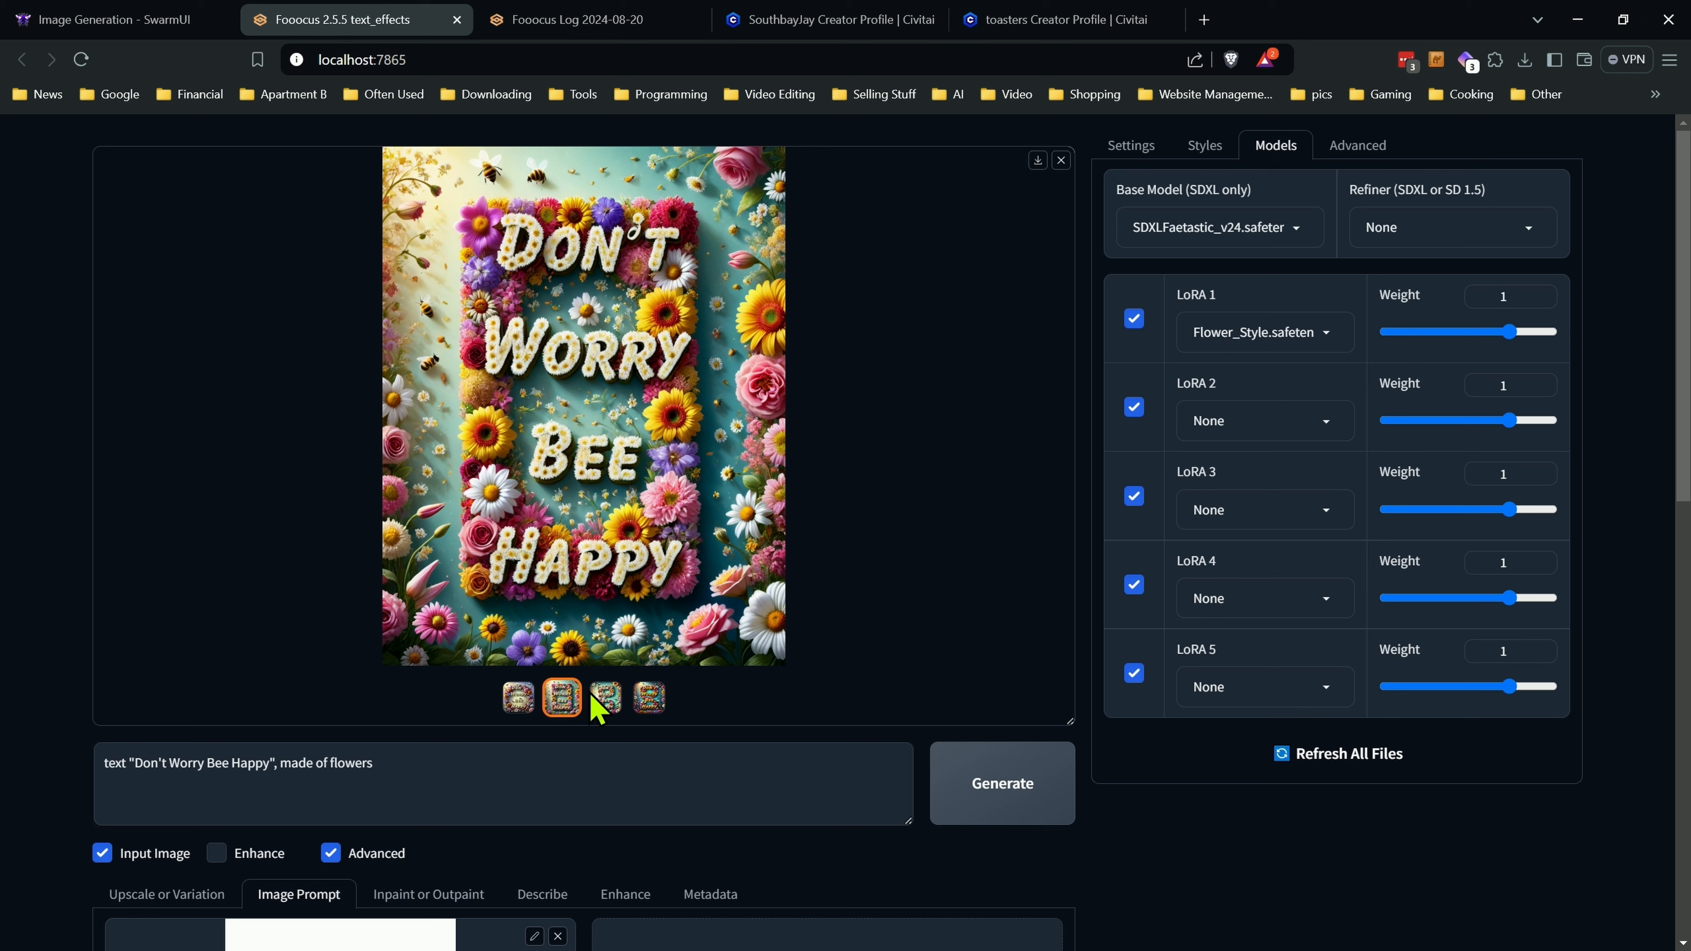
pyautogui.click(605, 696)
pyautogui.click(648, 697)
pyautogui.click(615, 553)
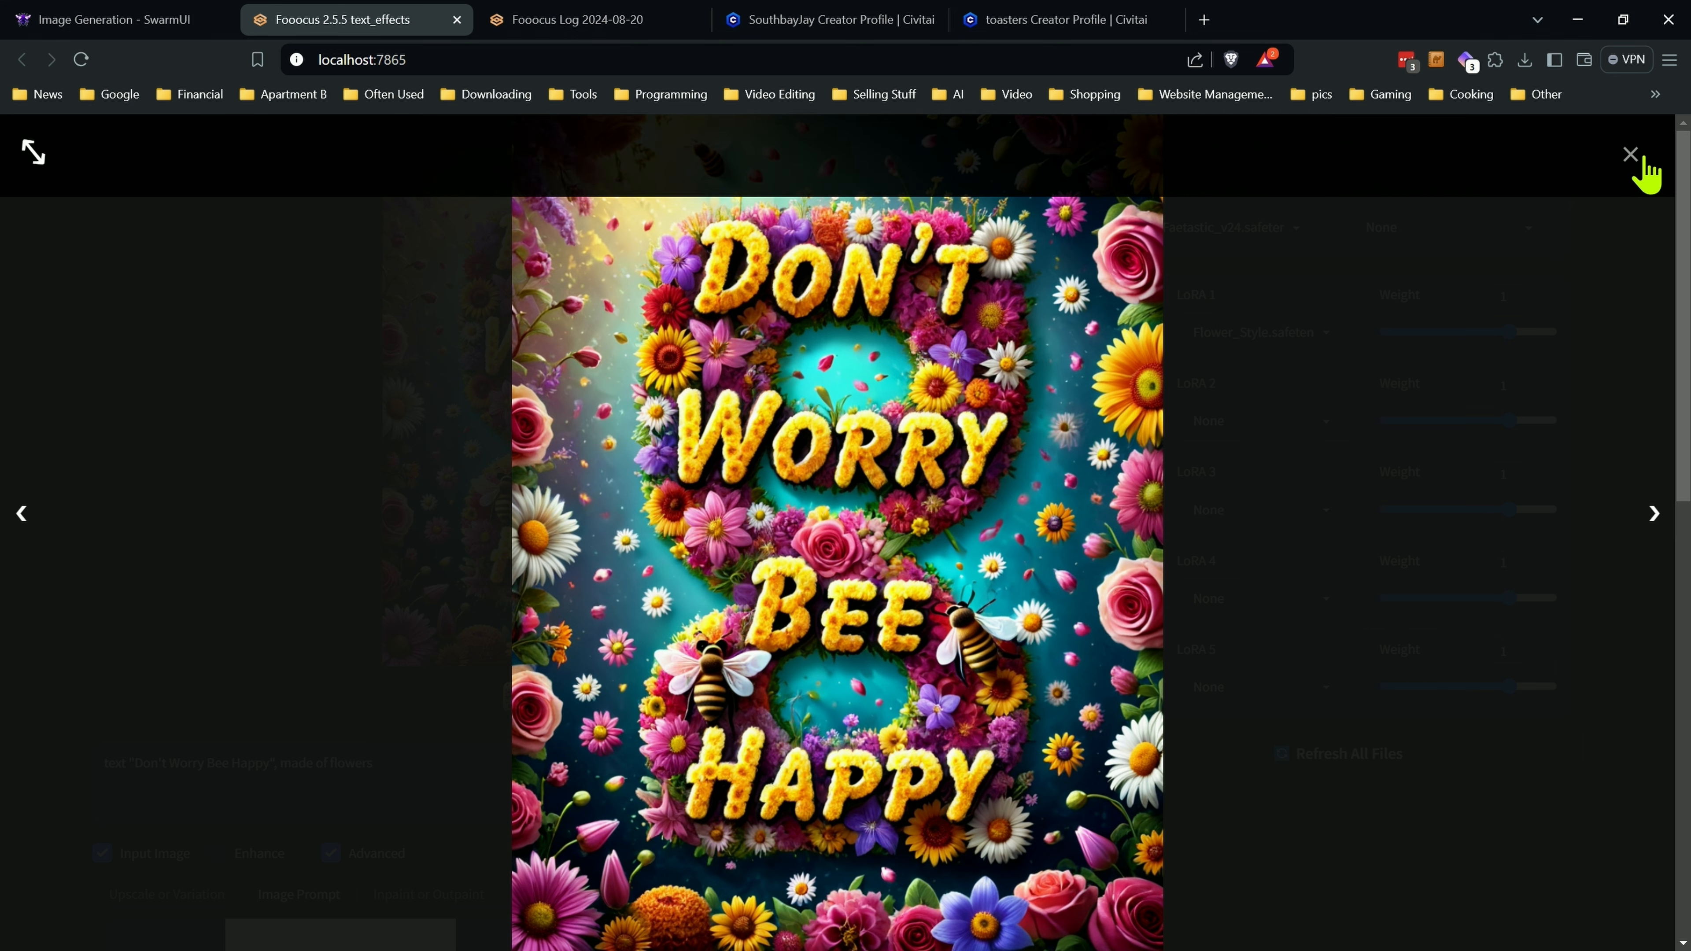
pyautogui.click(1629, 154)
pyautogui.click(562, 696)
pyautogui.click(514, 705)
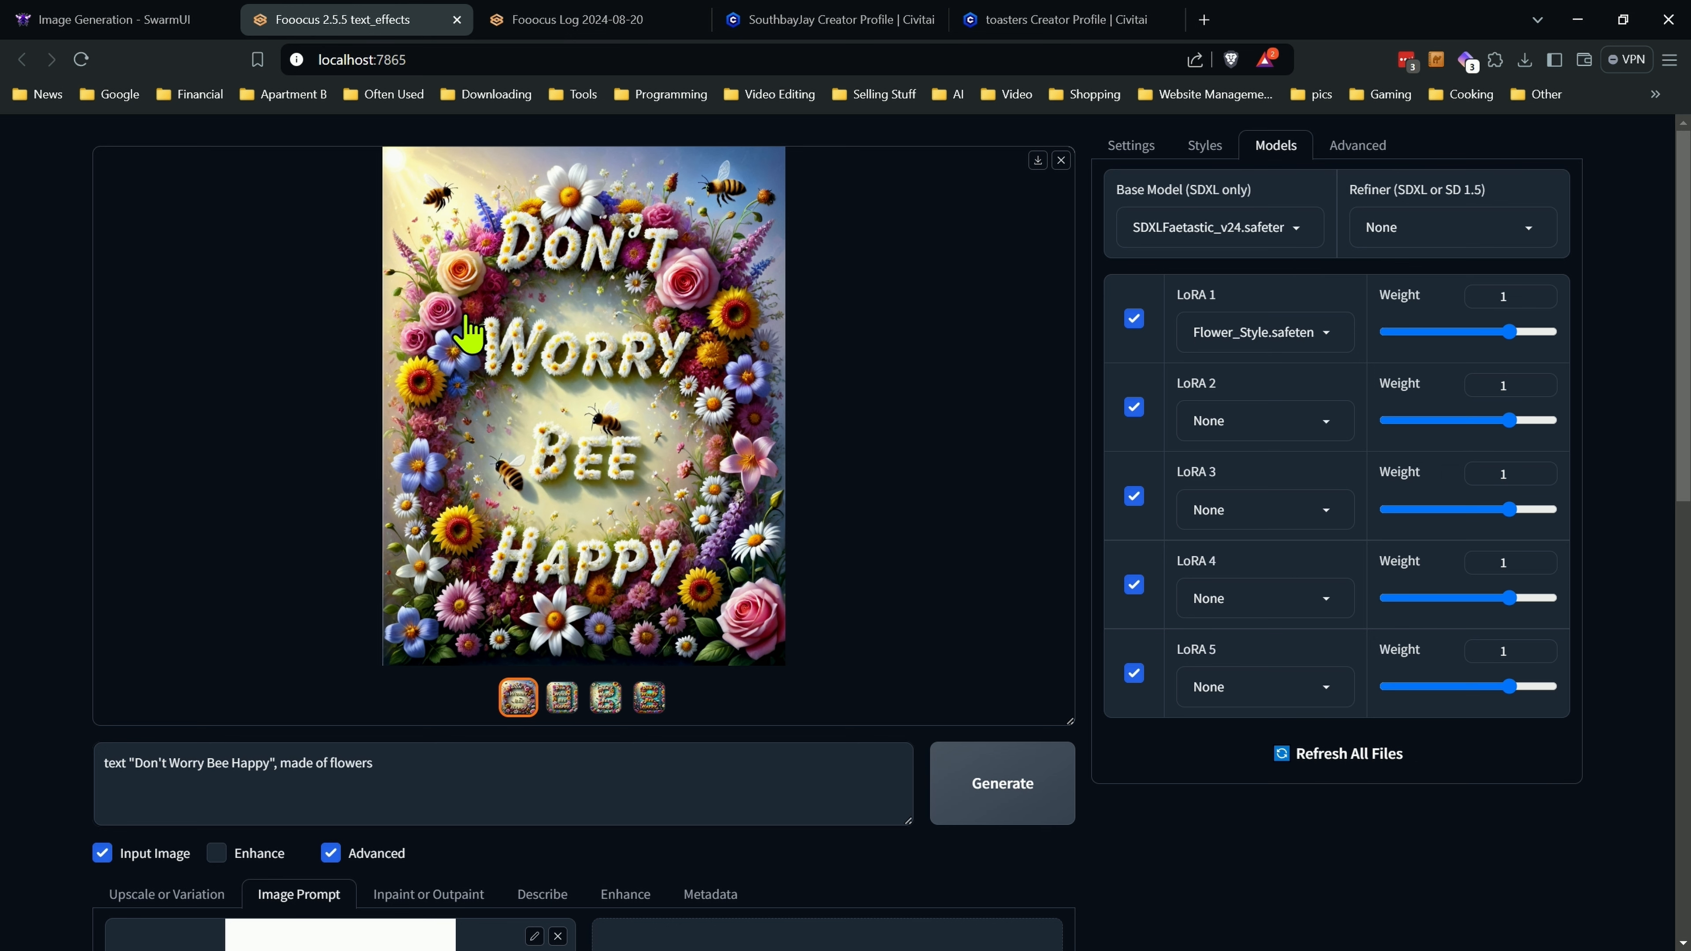
# Compare the first flower image with the text reference image and its image prompt settings.
pyautogui.scroll(-4, 158, 672)
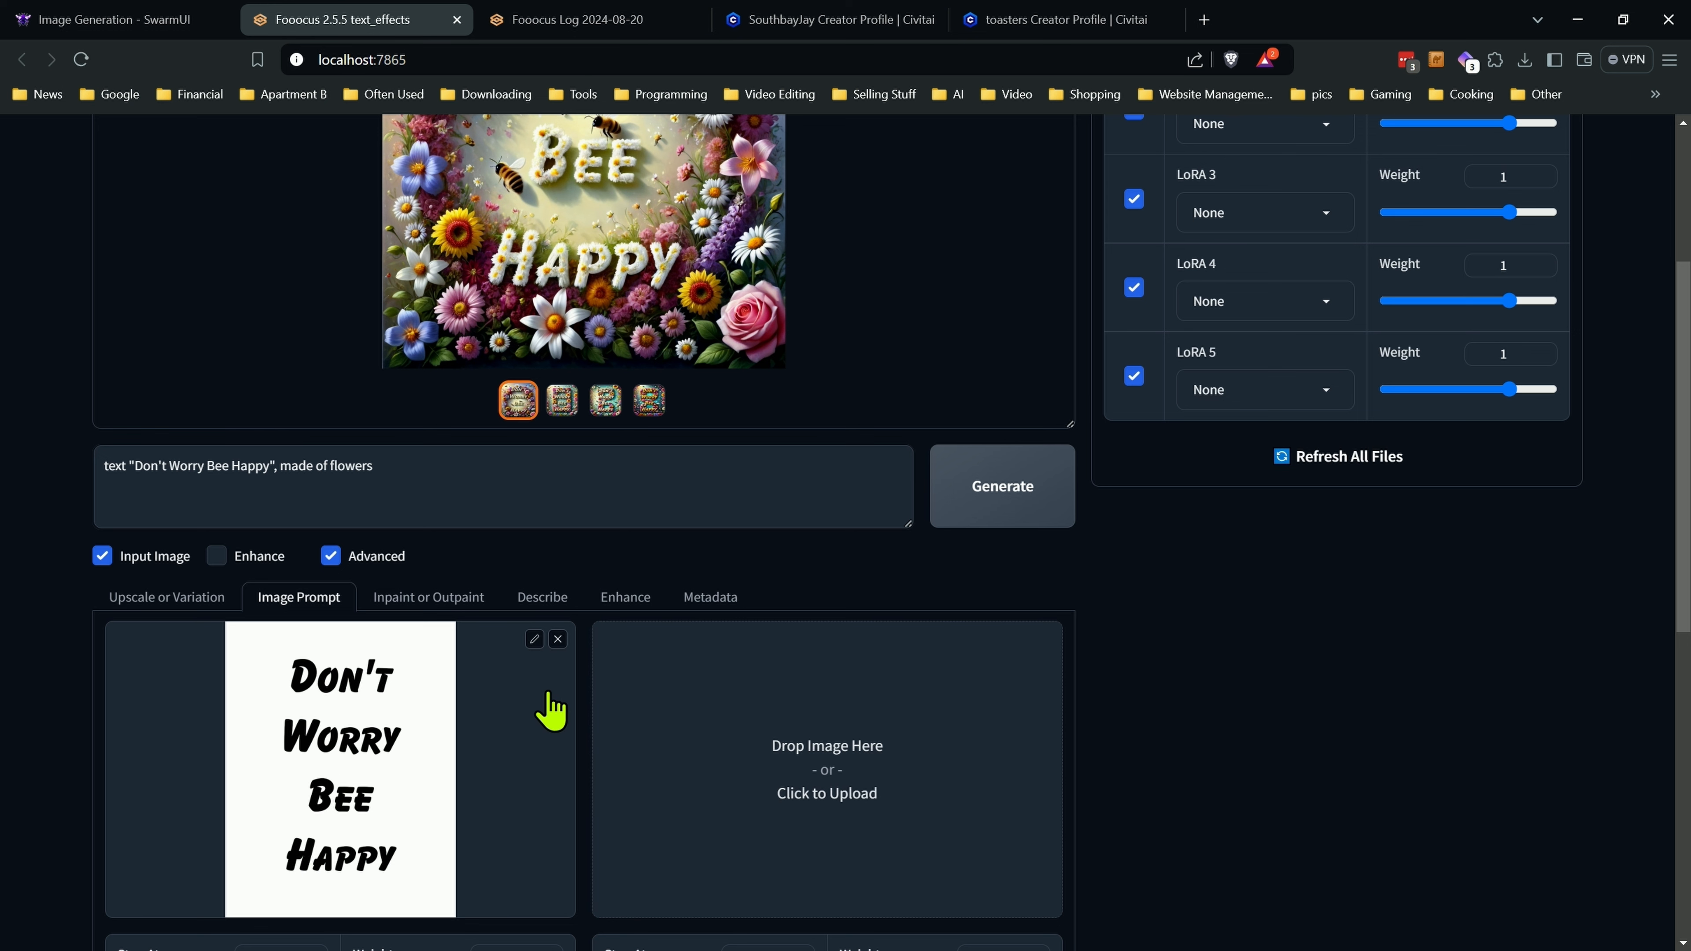
pyautogui.scroll(4, 445, 661)
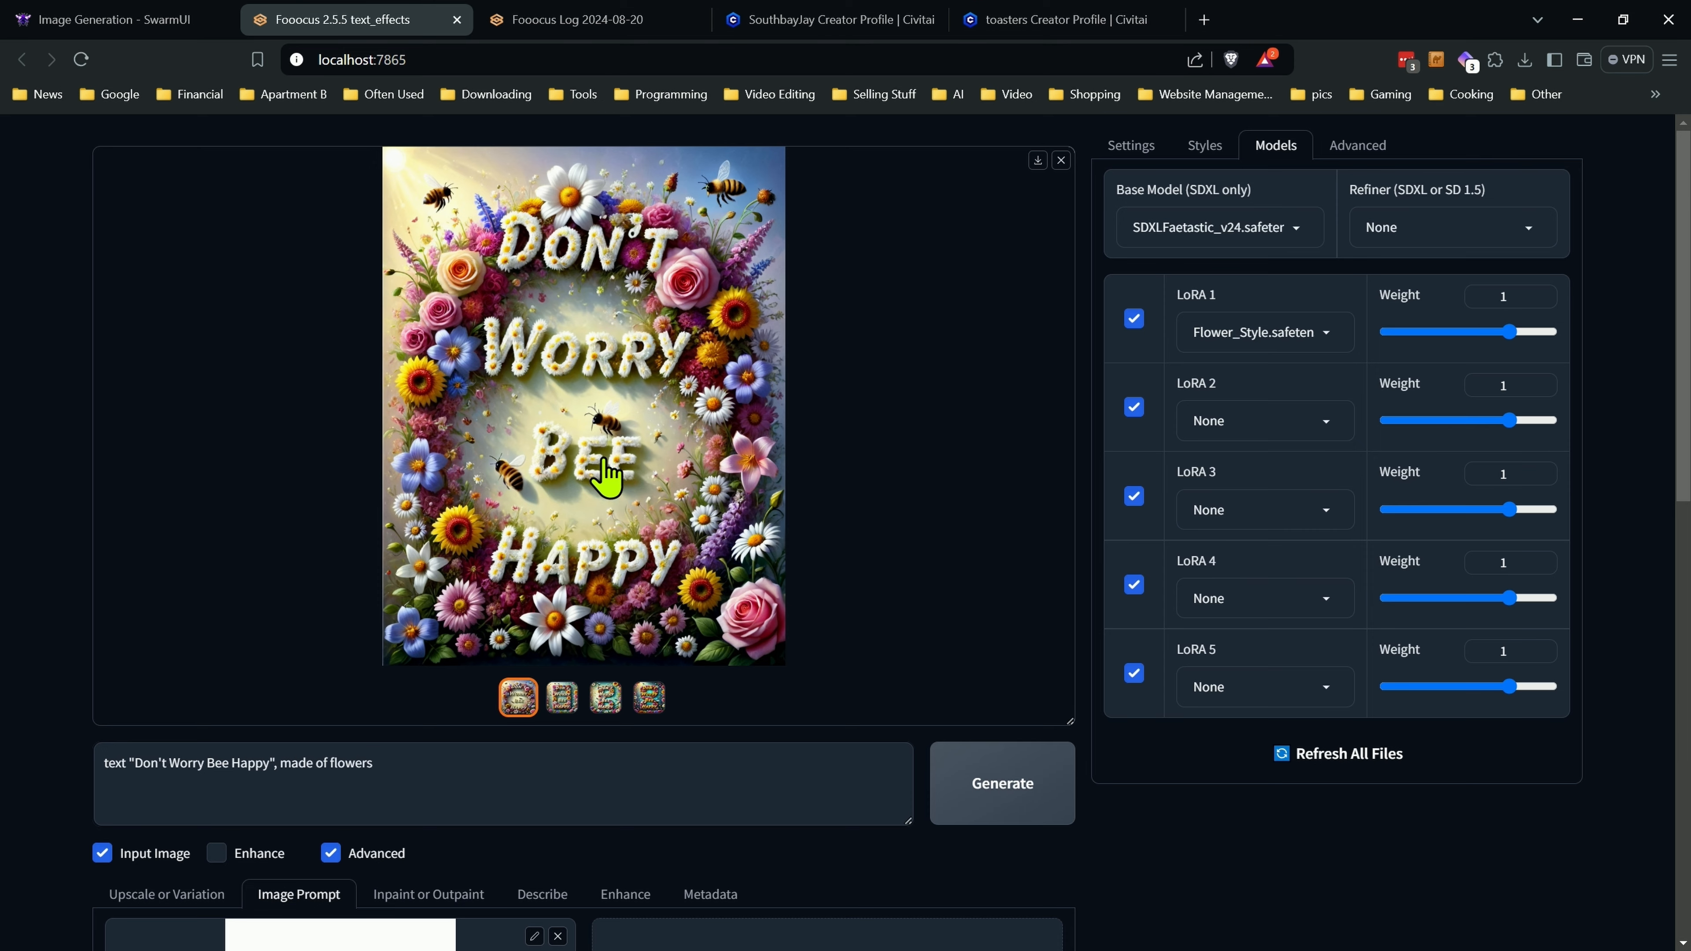
pyautogui.scroll(-5, 605, 474)
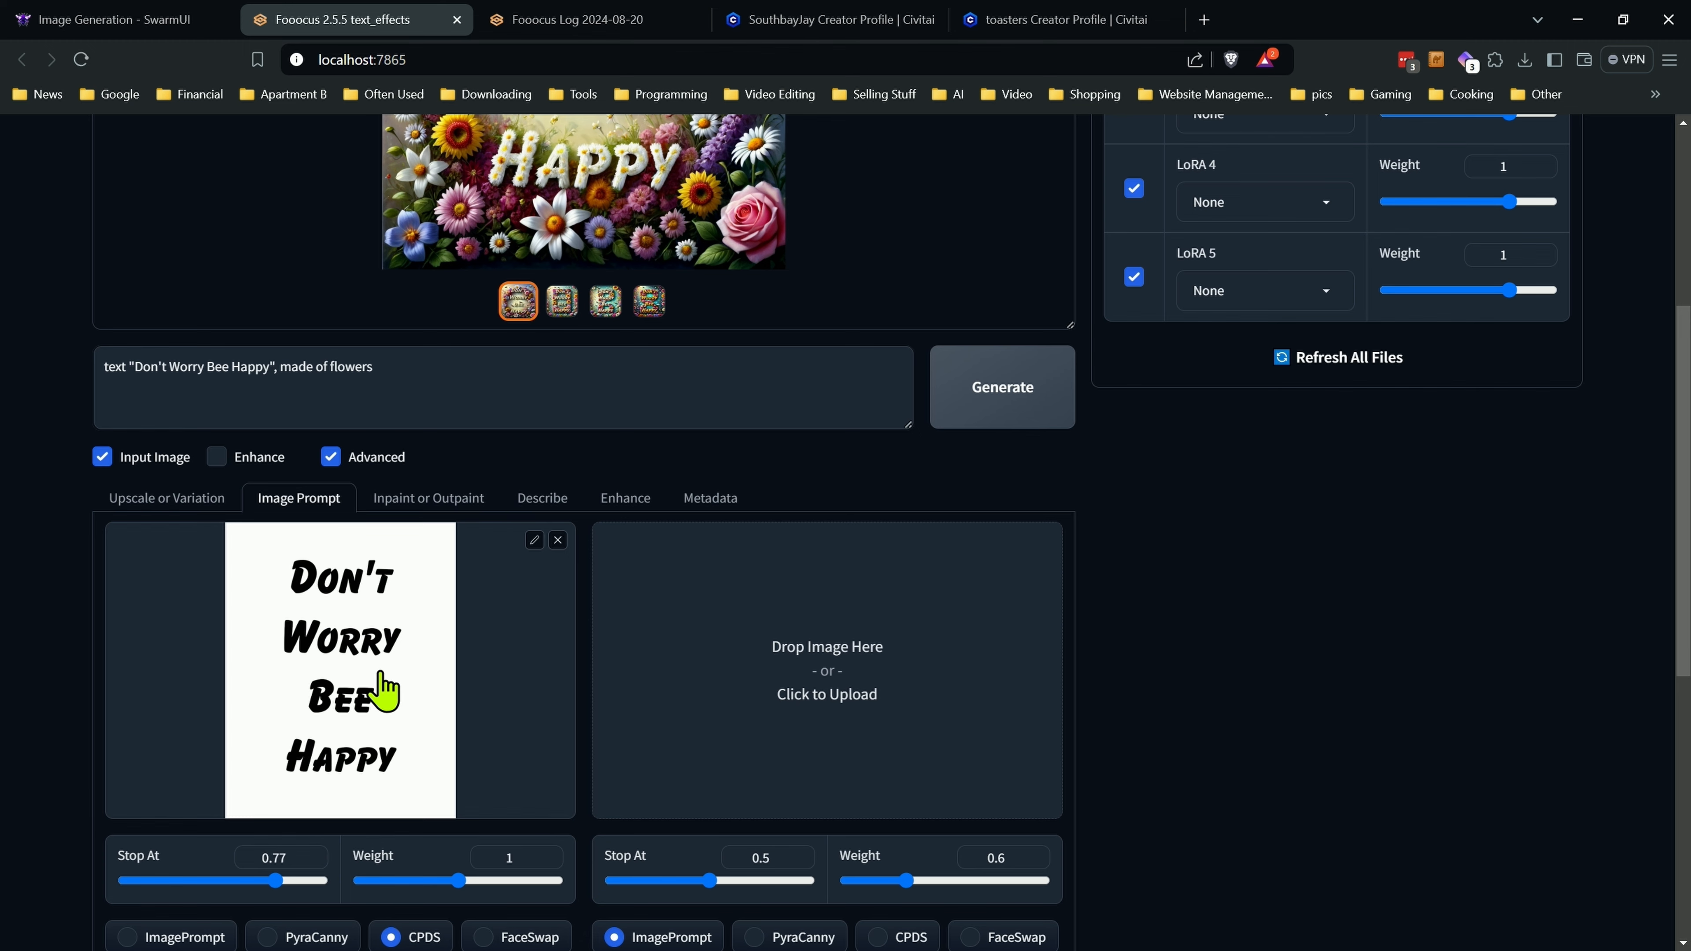
pyautogui.scroll(5, 386, 693)
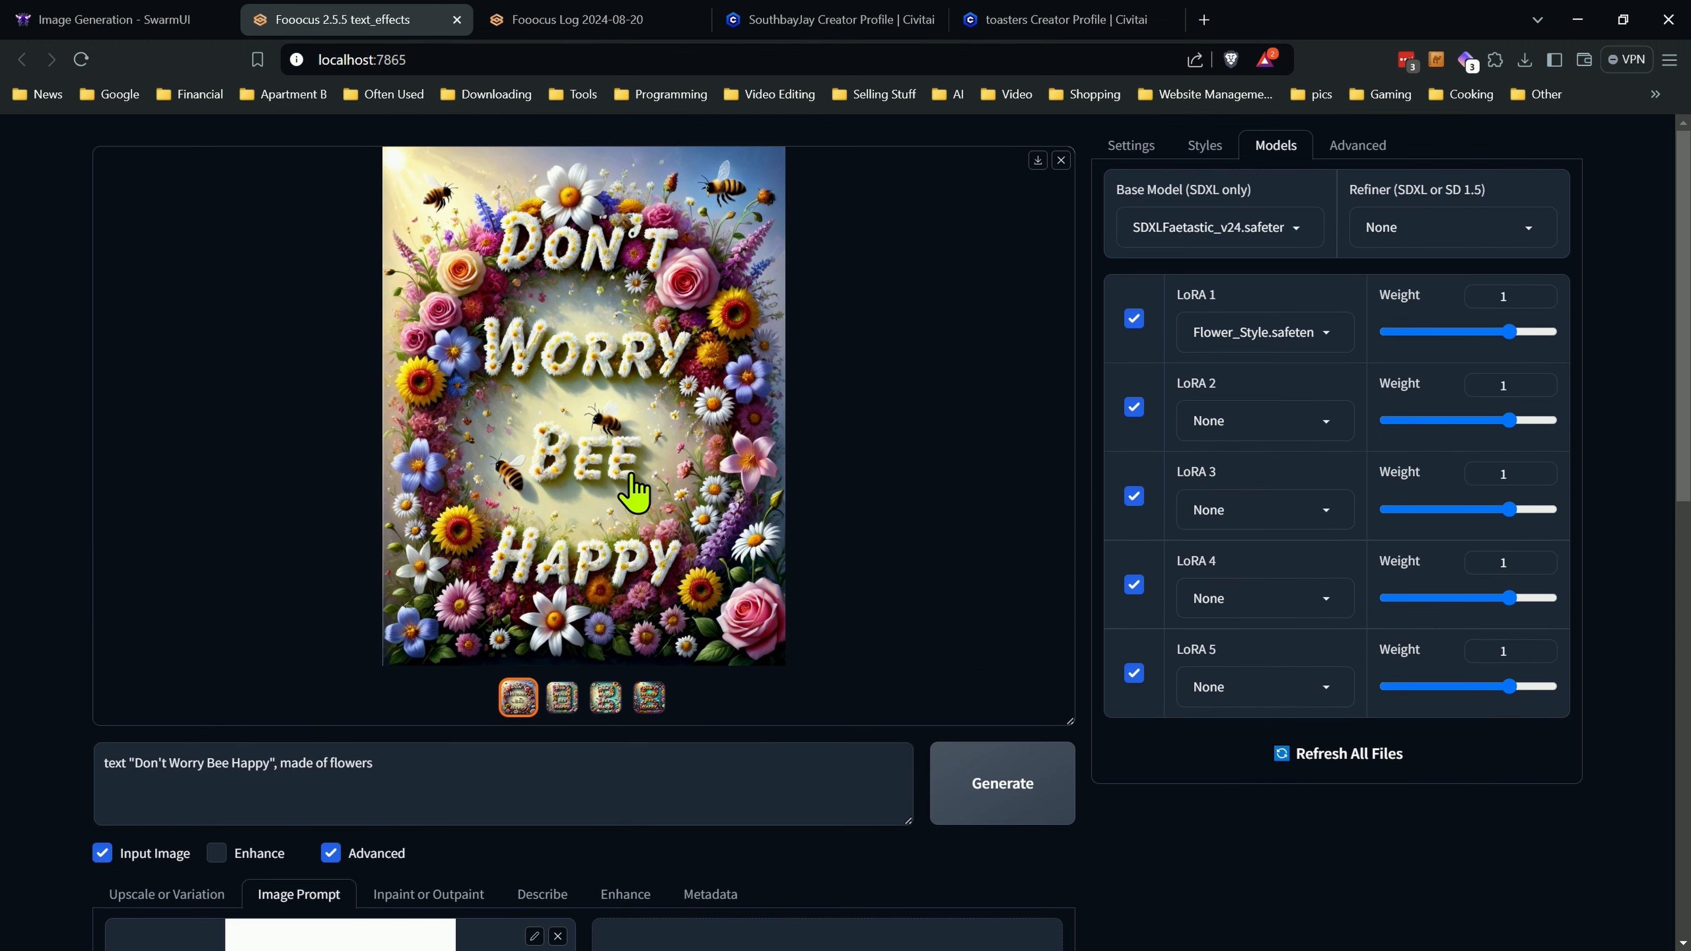
# Review the "The Brickmaster" text reference image, its CPDS settings and the ral-brks trigger word in the superhero prompt.
pyautogui.scroll(-5, 625, 529)
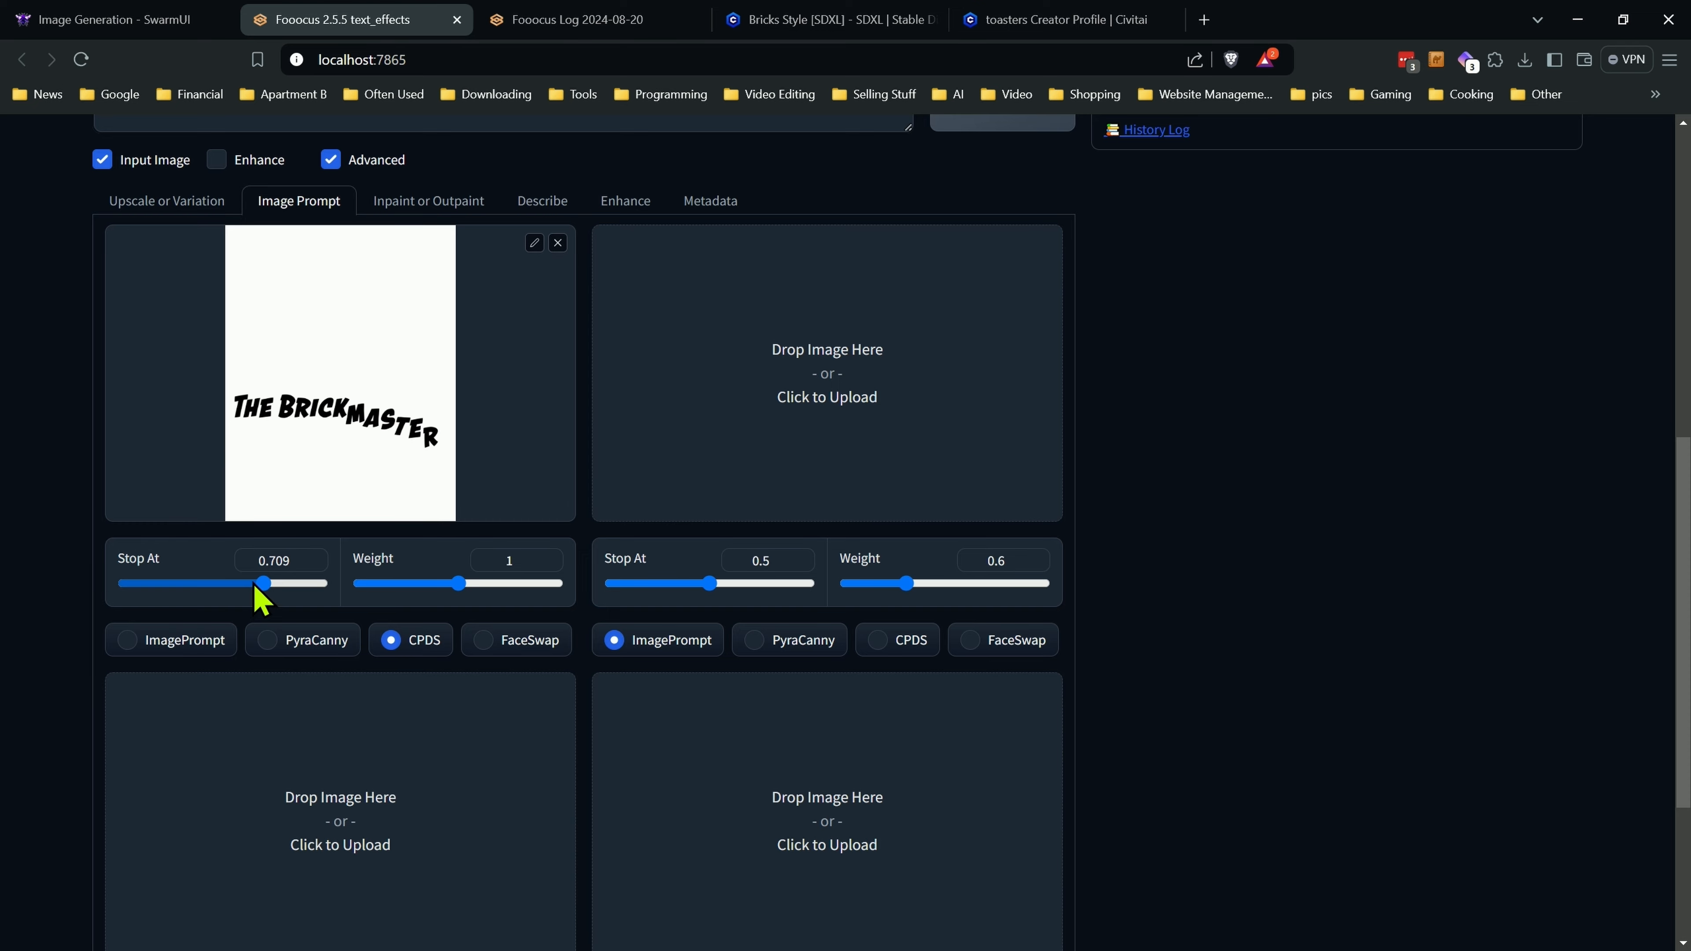
pyautogui.scroll(7, 638, 450)
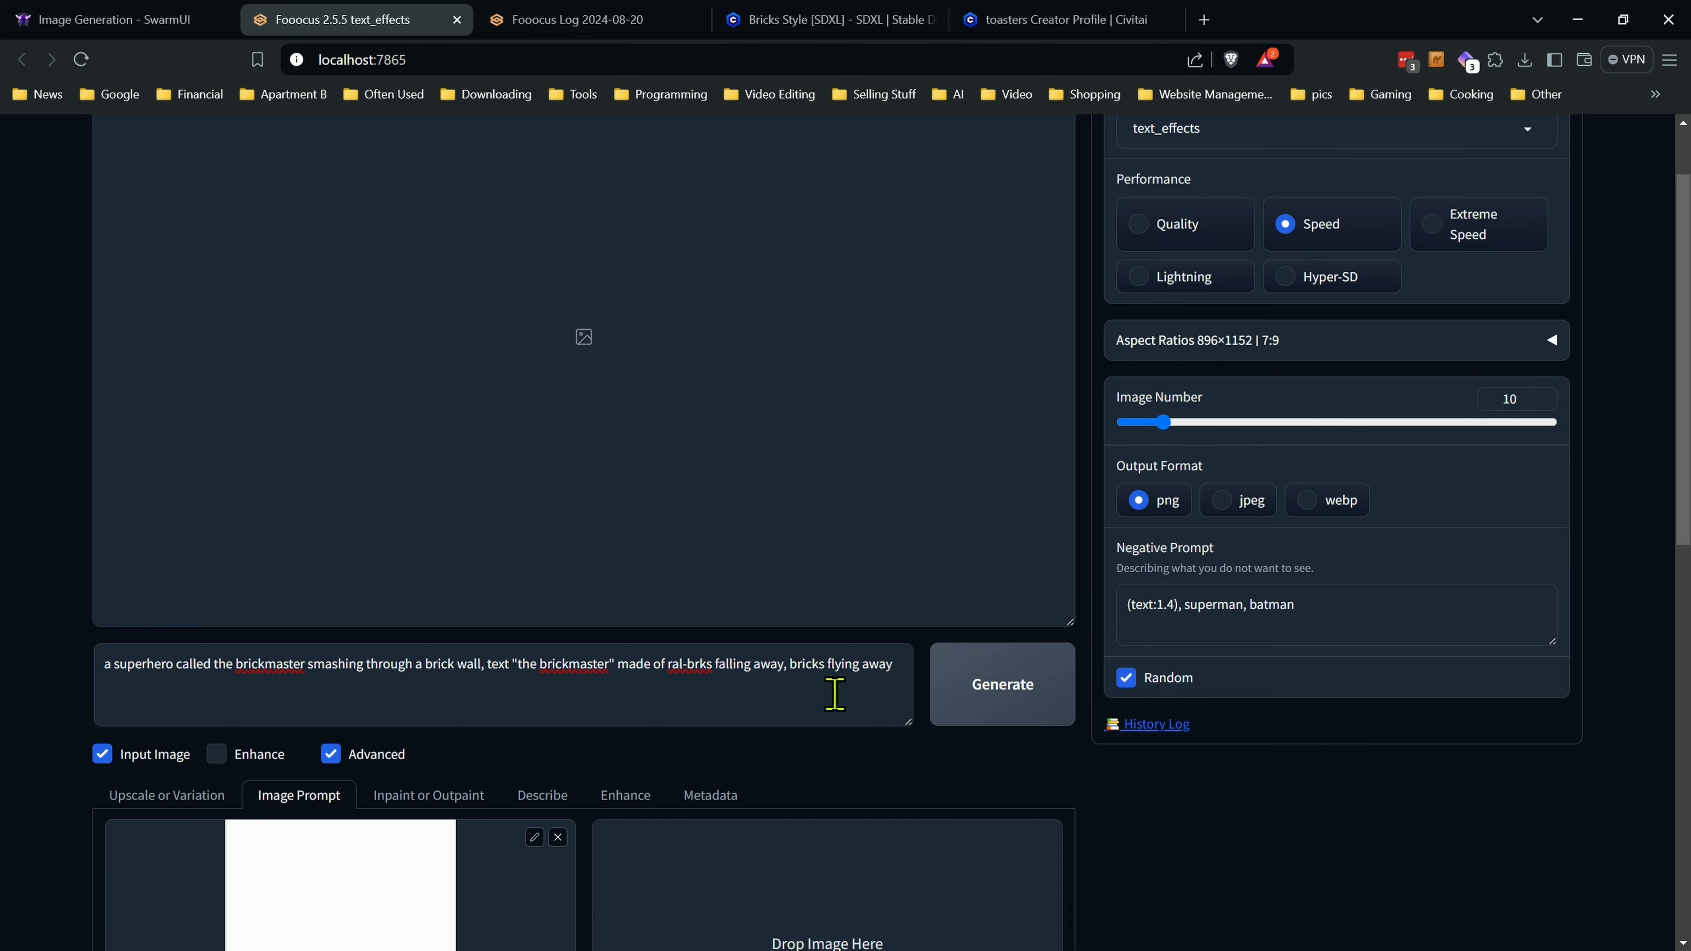
pyautogui.moveTo(667, 664); pyautogui.dragTo(715, 664)
pyautogui.click(859, 671)
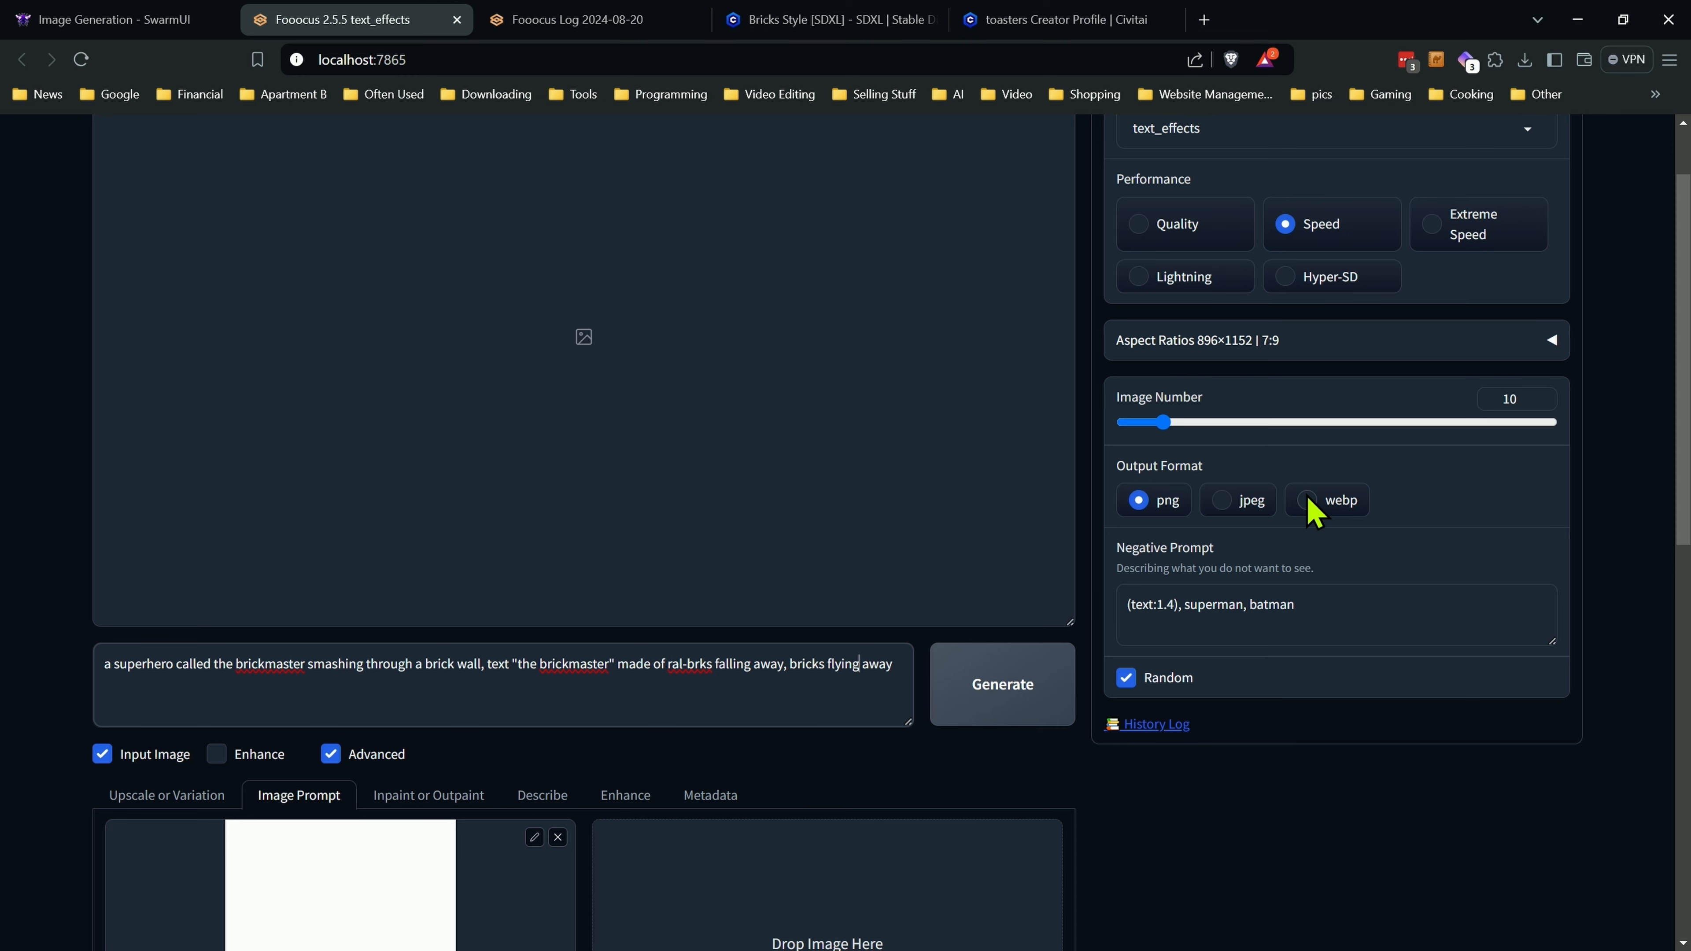
# Check the general settings, the selected styles and the ral-brks-sdxl.safetensors choice for LoRA 1.
pyautogui.scroll(2, 1314, 513)
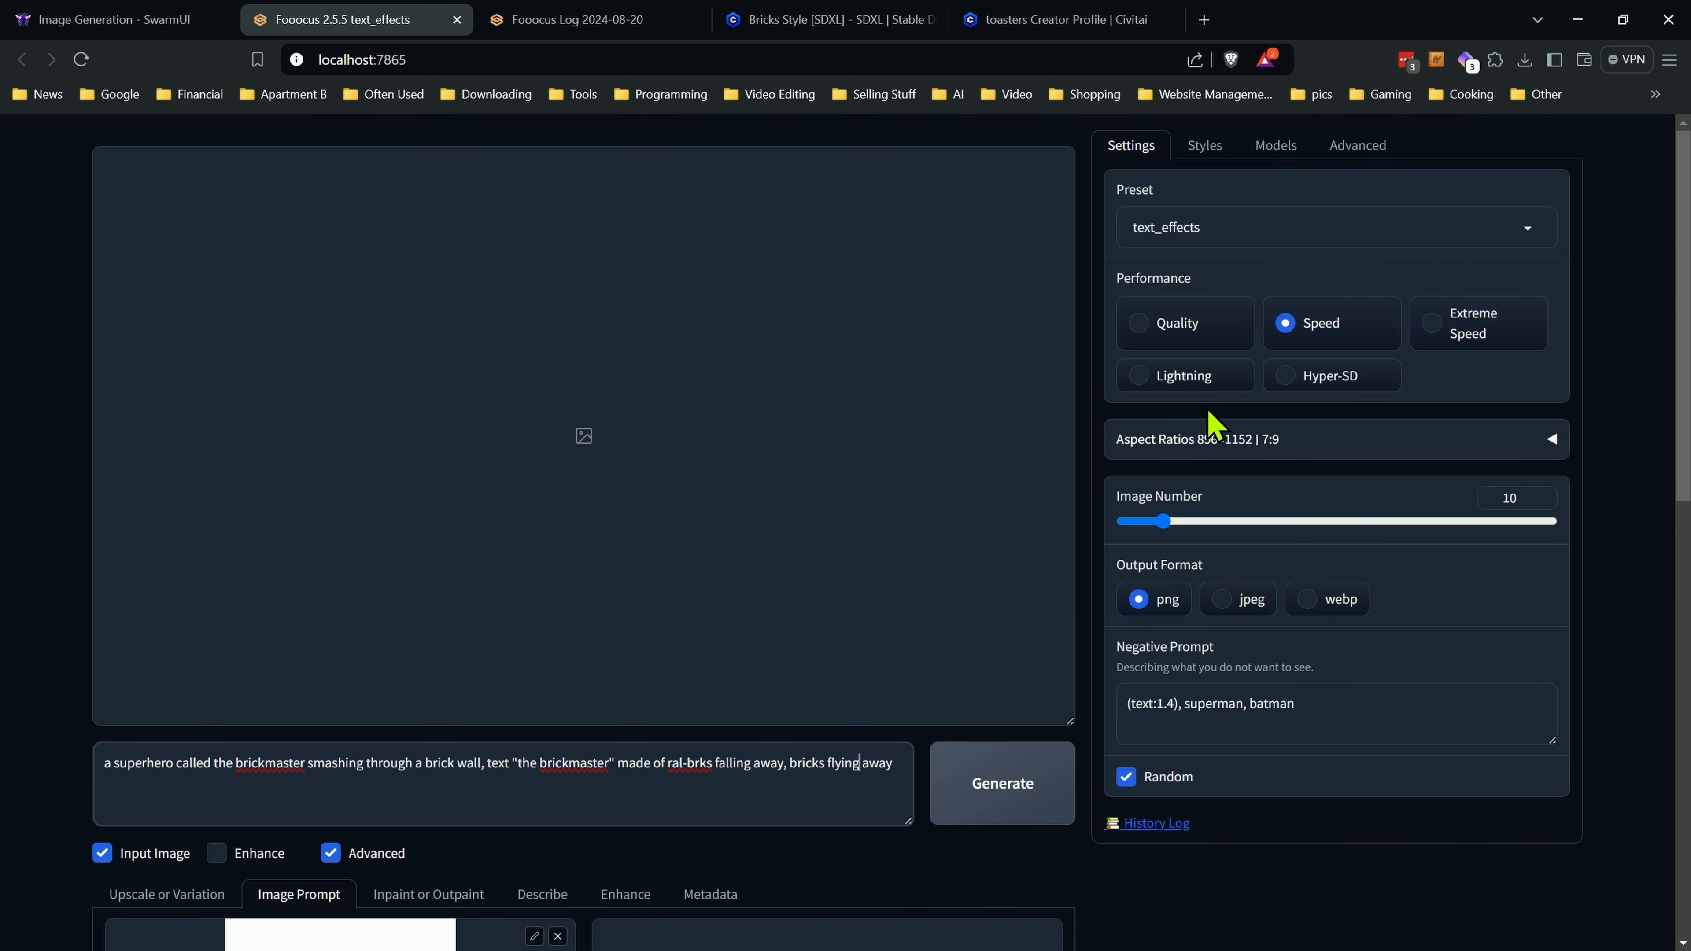
pyautogui.click(1211, 148)
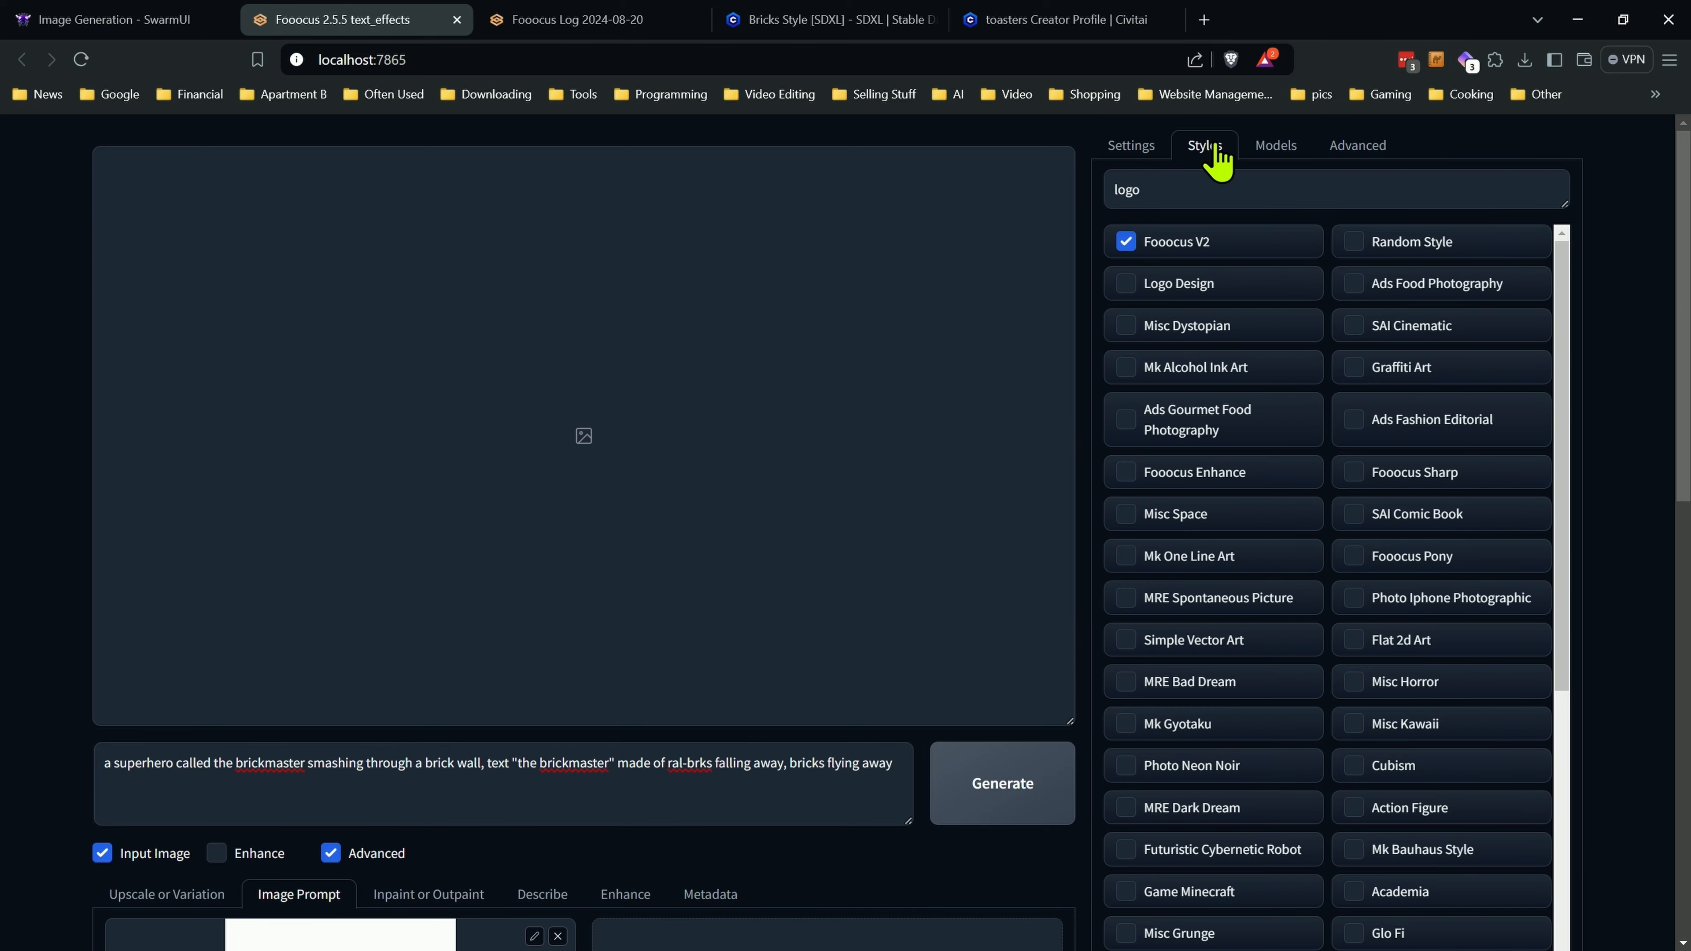
pyautogui.click(1275, 148)
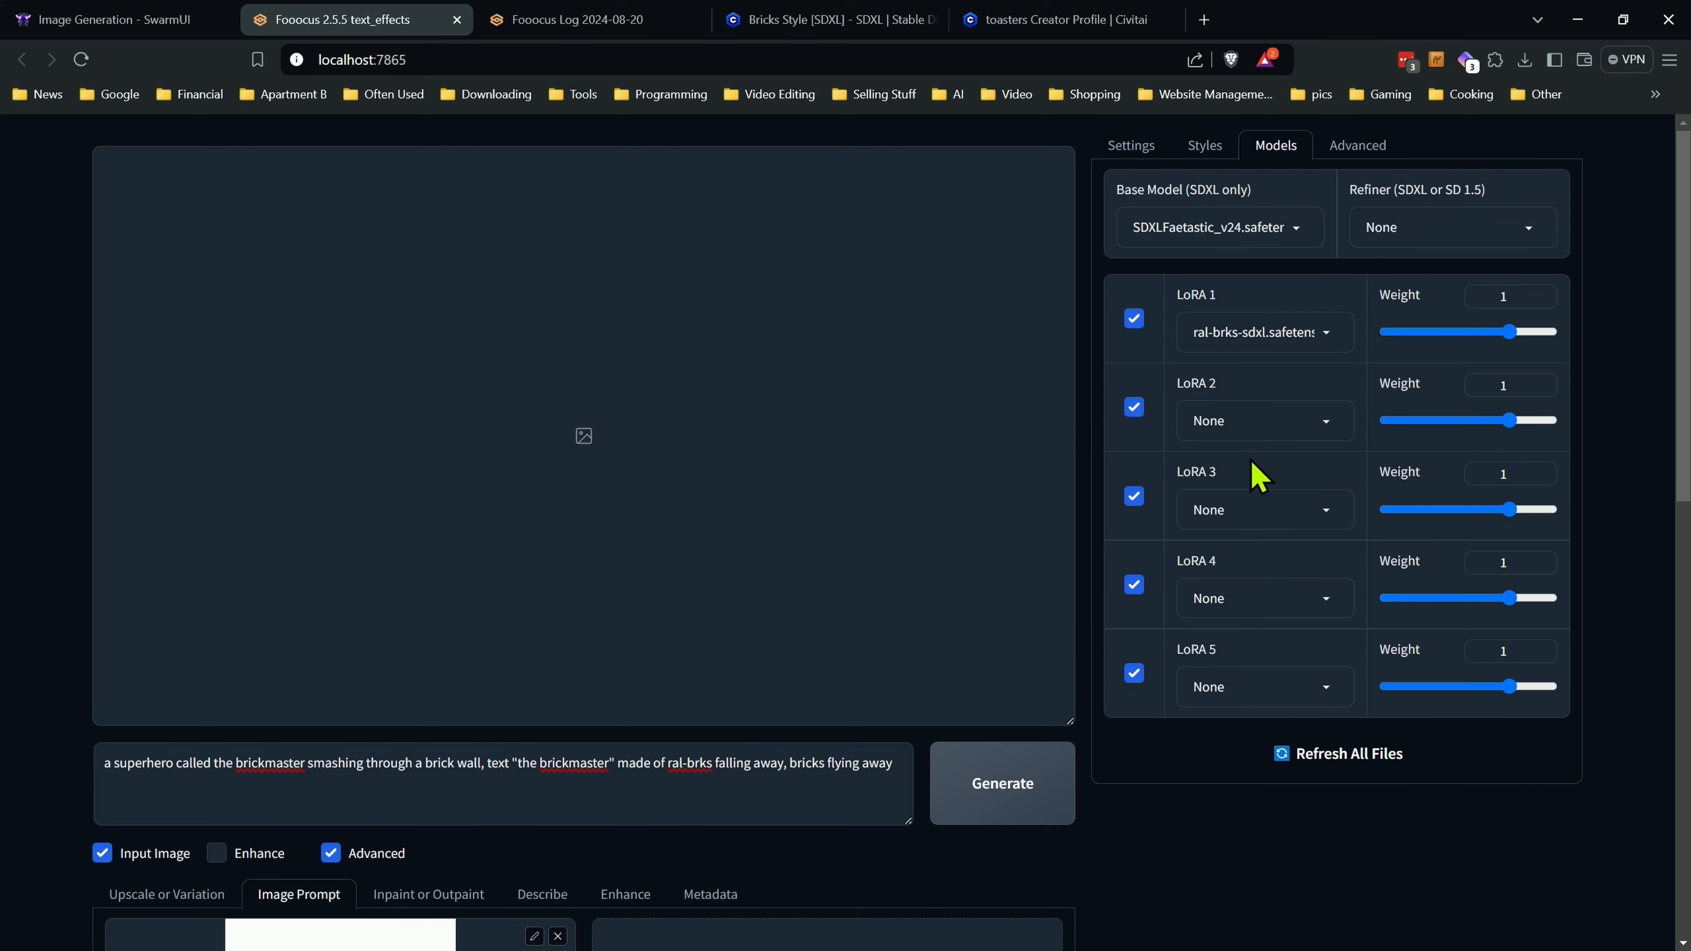
pyautogui.click(1241, 332)
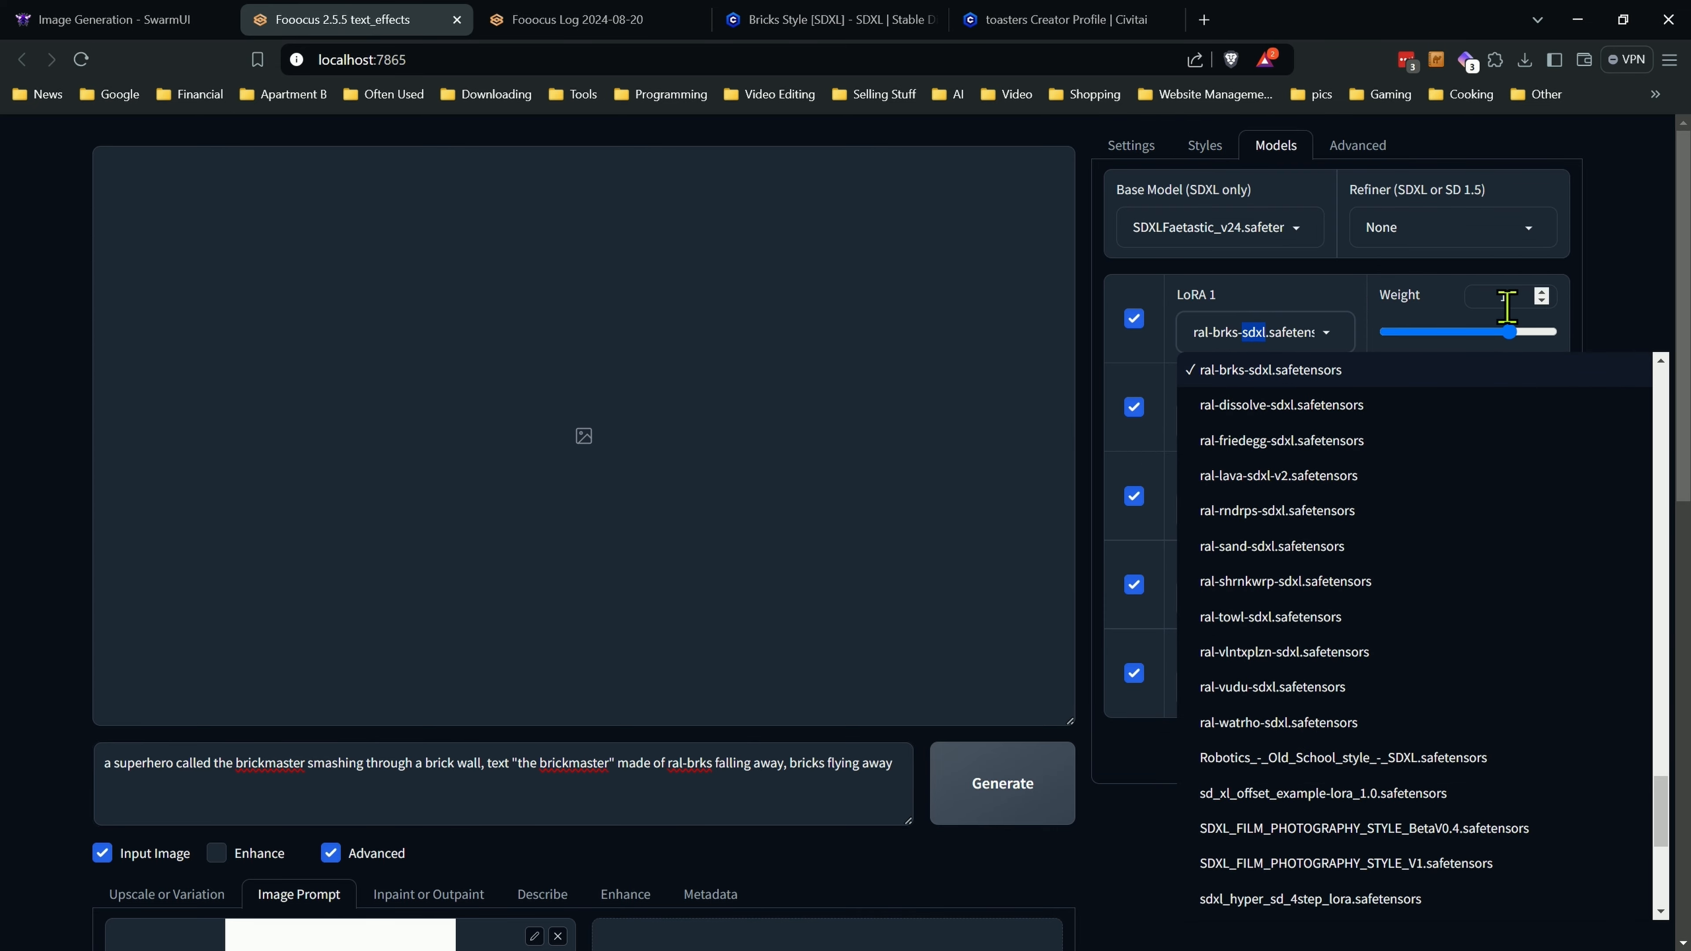
pyautogui.click(1631, 284)
# Switch to the Civitai page for the Bricks Style [SDXL] LoRA and look over its description and trigger word.
pyautogui.click(847, 21)
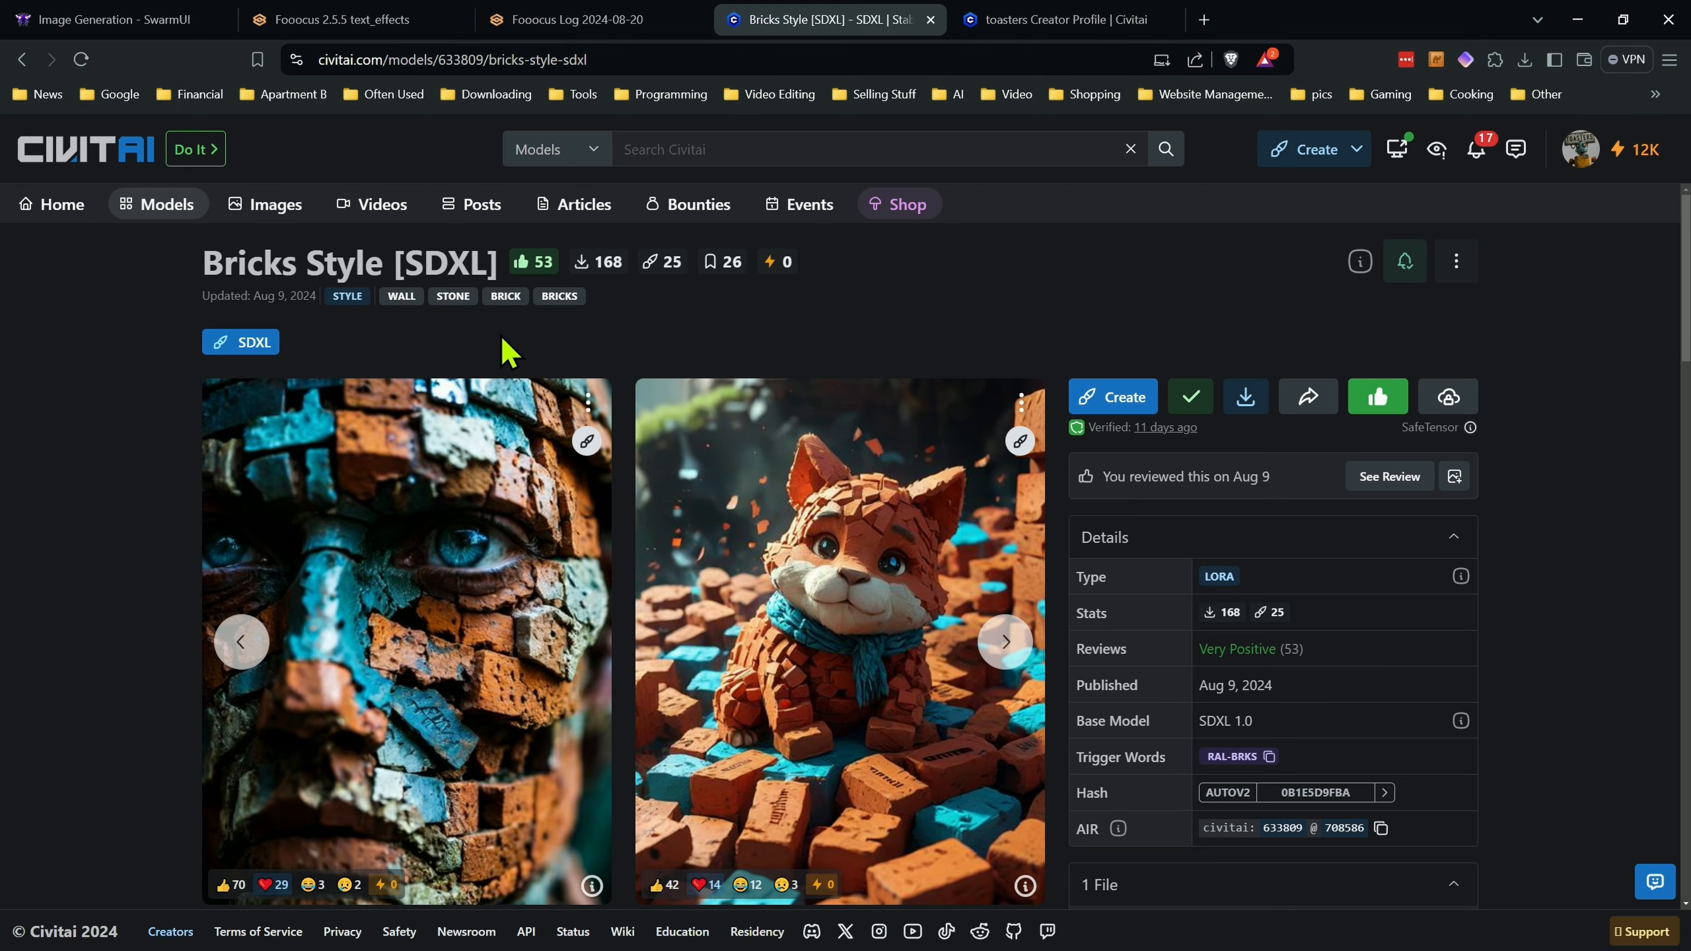
pyautogui.scroll(-10, 200, 609)
pyautogui.scroll(5, 196, 604)
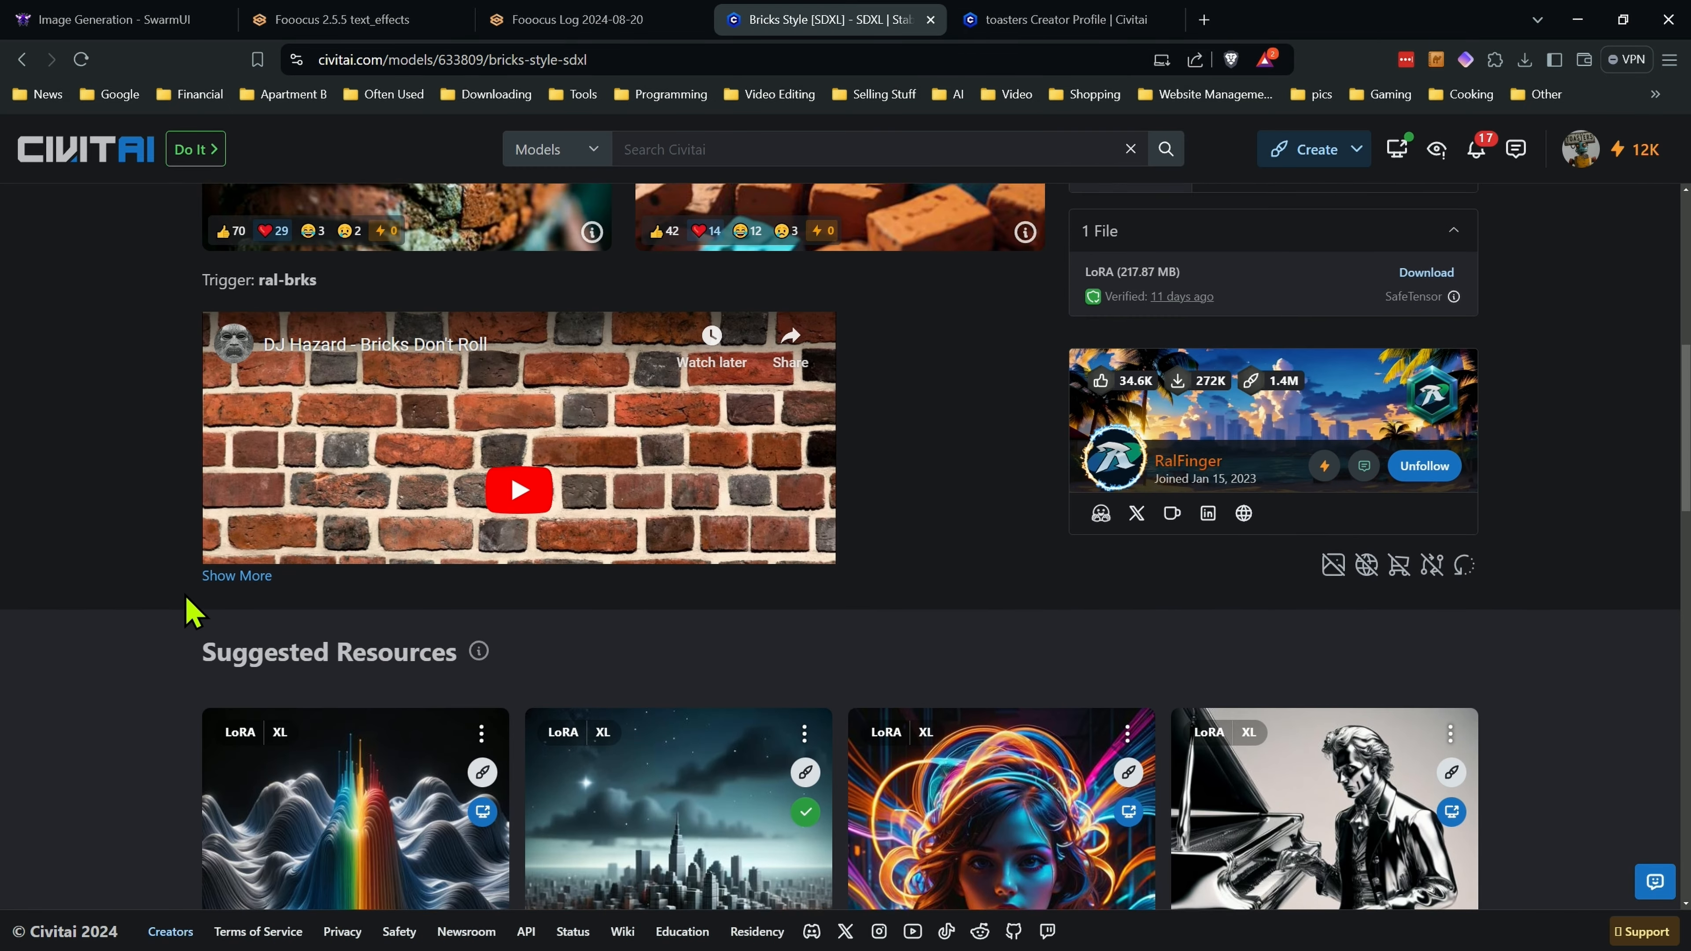
pyautogui.scroll(5, 180, 603)
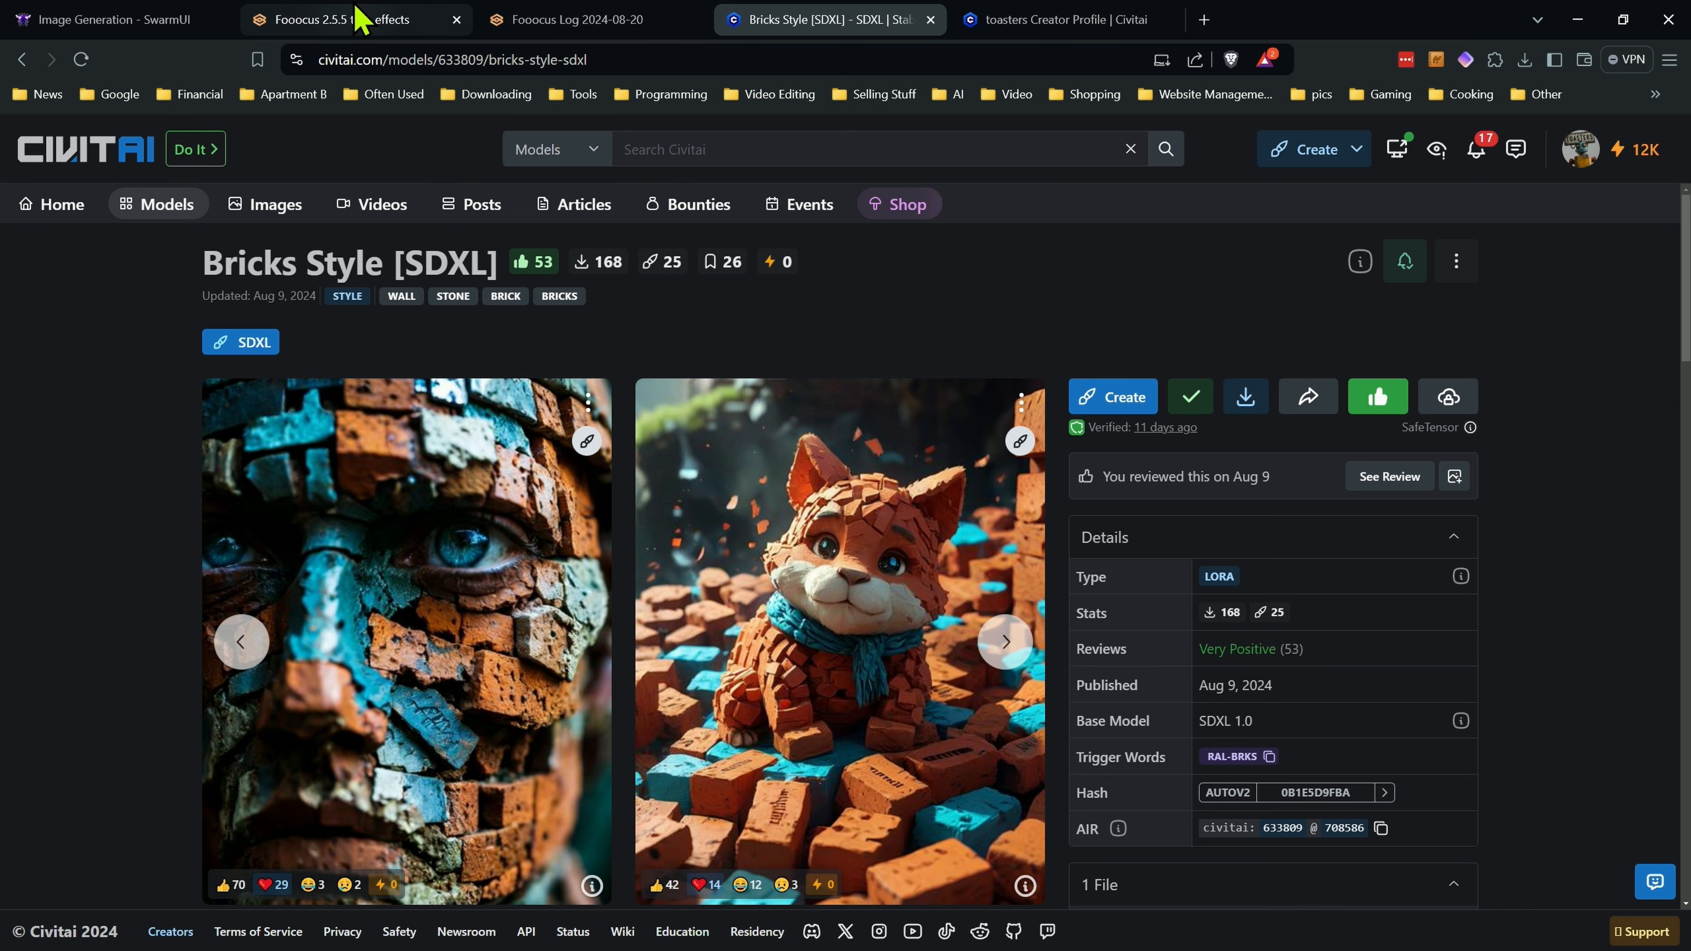
# Return to Fooocus, set the base model to CHEYENNE_v16VAEBaked.safetensors and generate the Brickmaster superhero batch.
pyautogui.click(359, 17)
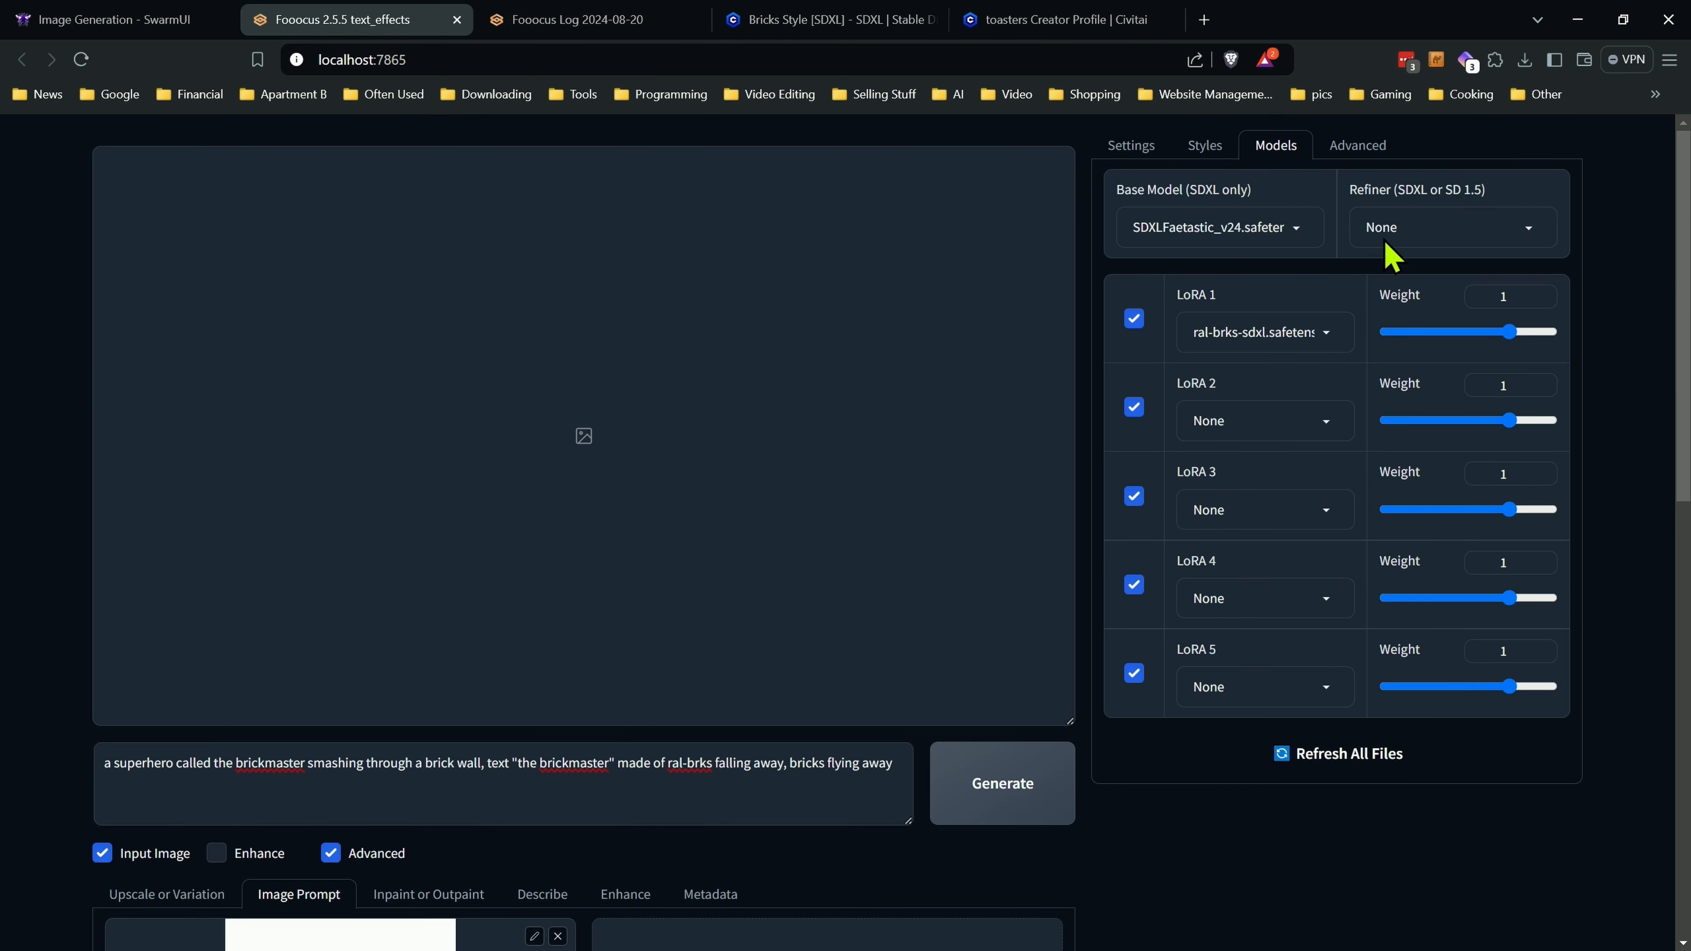
pyautogui.click(1354, 150)
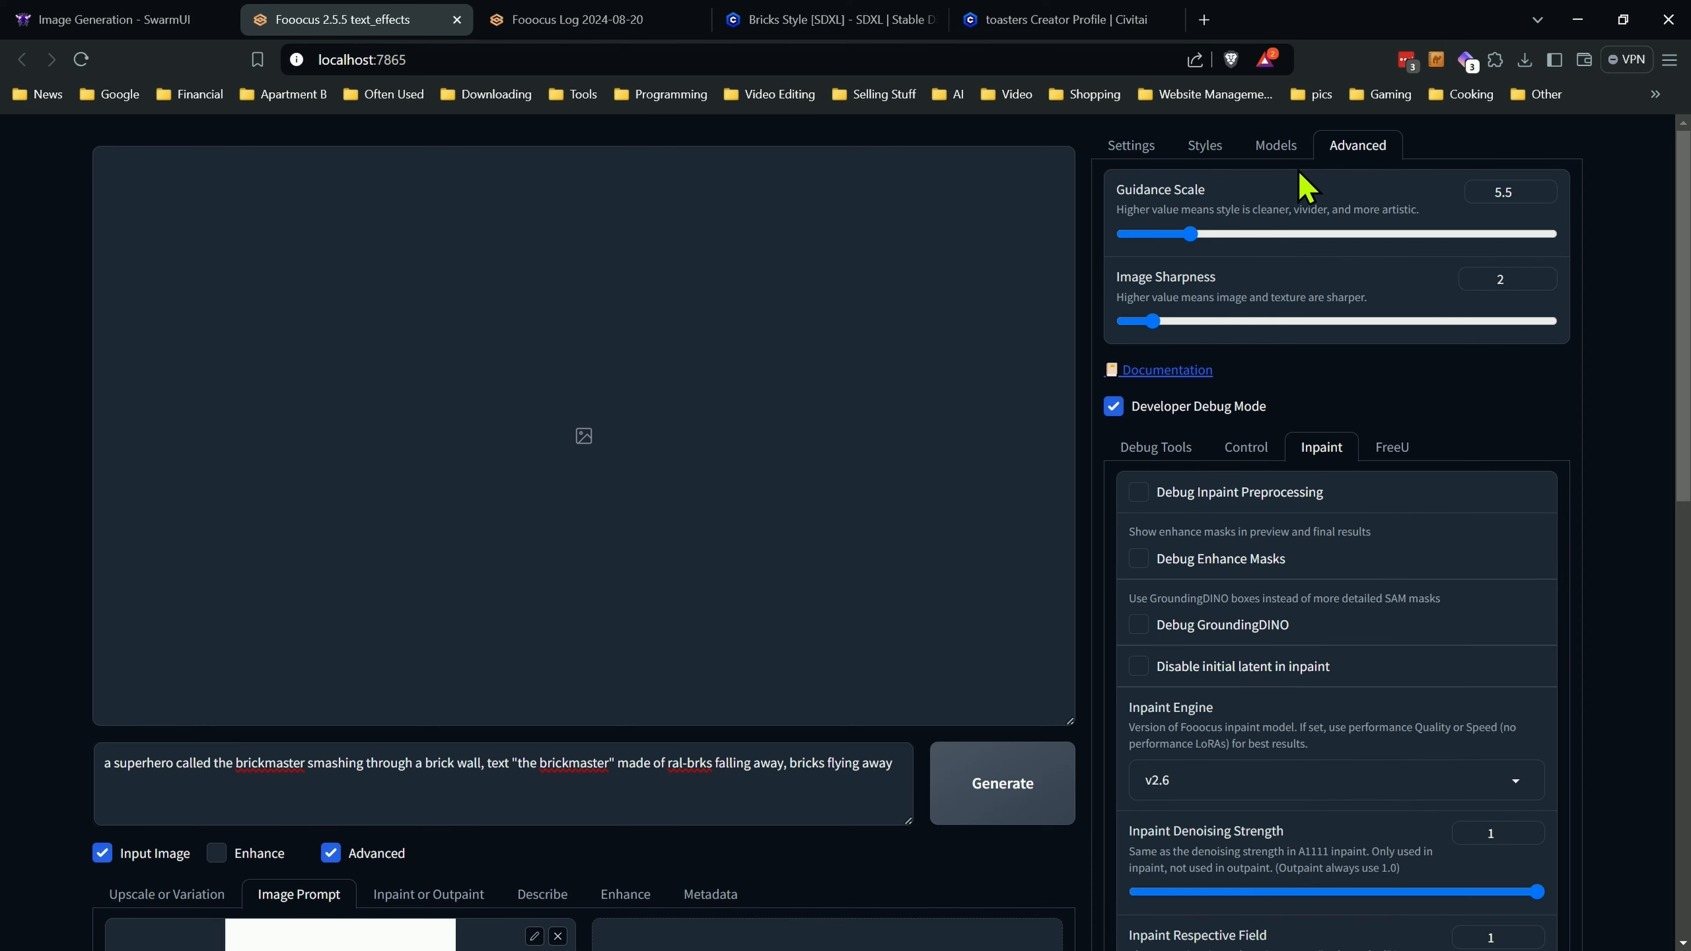
pyautogui.click(1279, 151)
pyautogui.click(1226, 227)
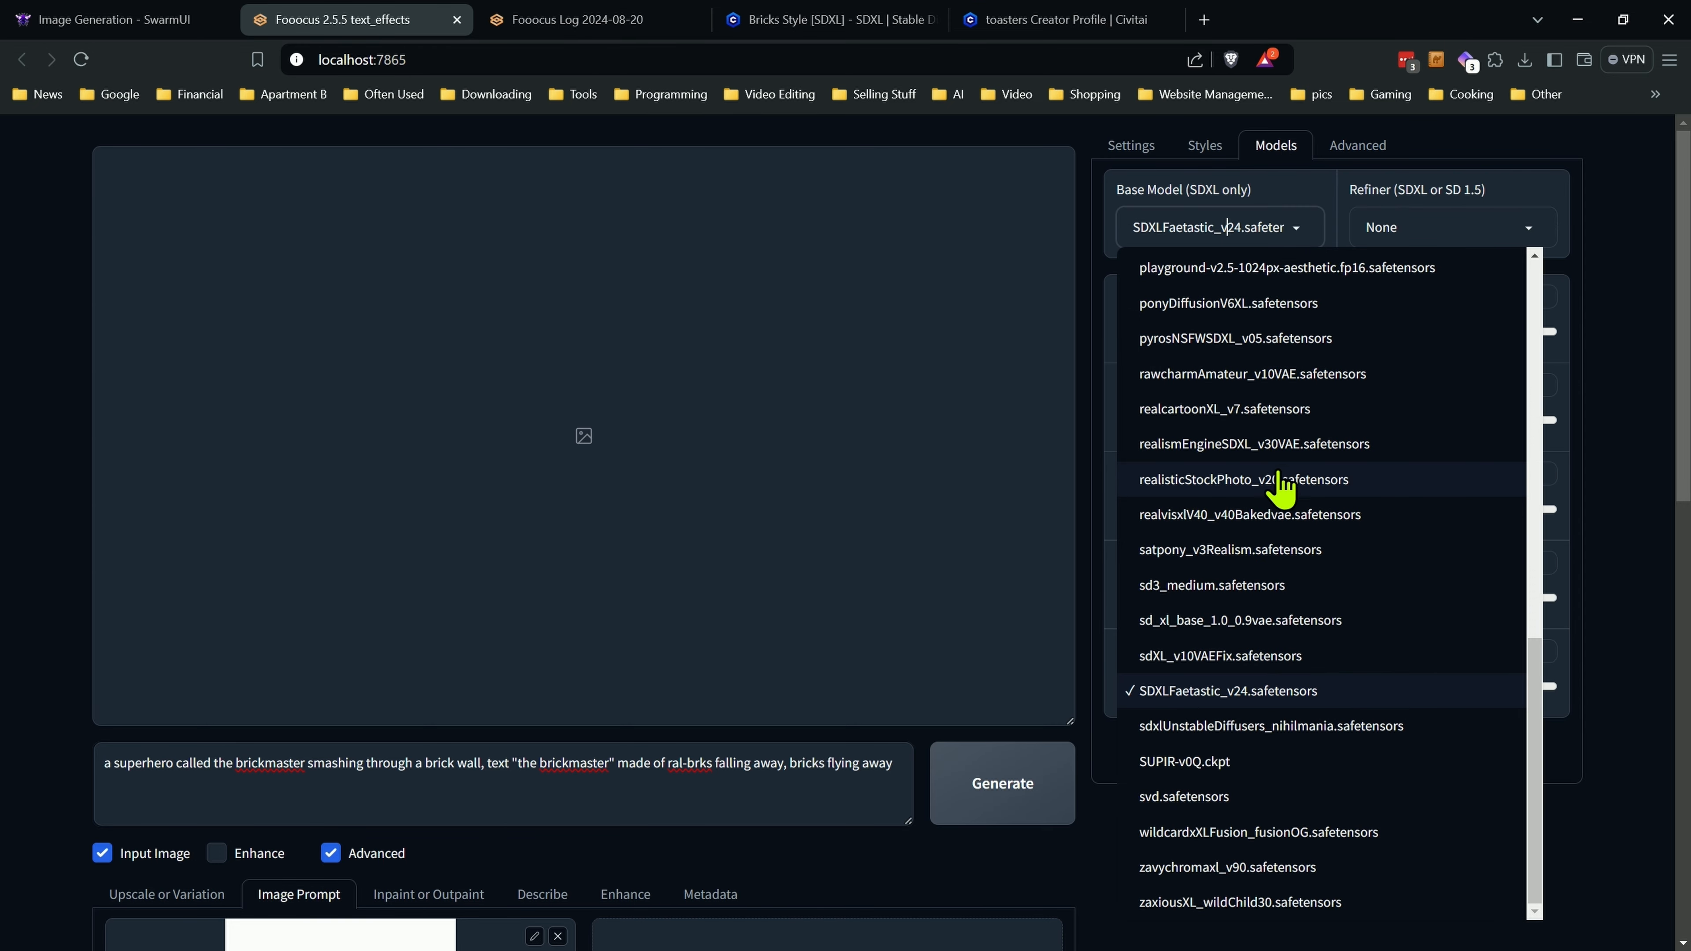
pyautogui.scroll(-1, 1238, 552)
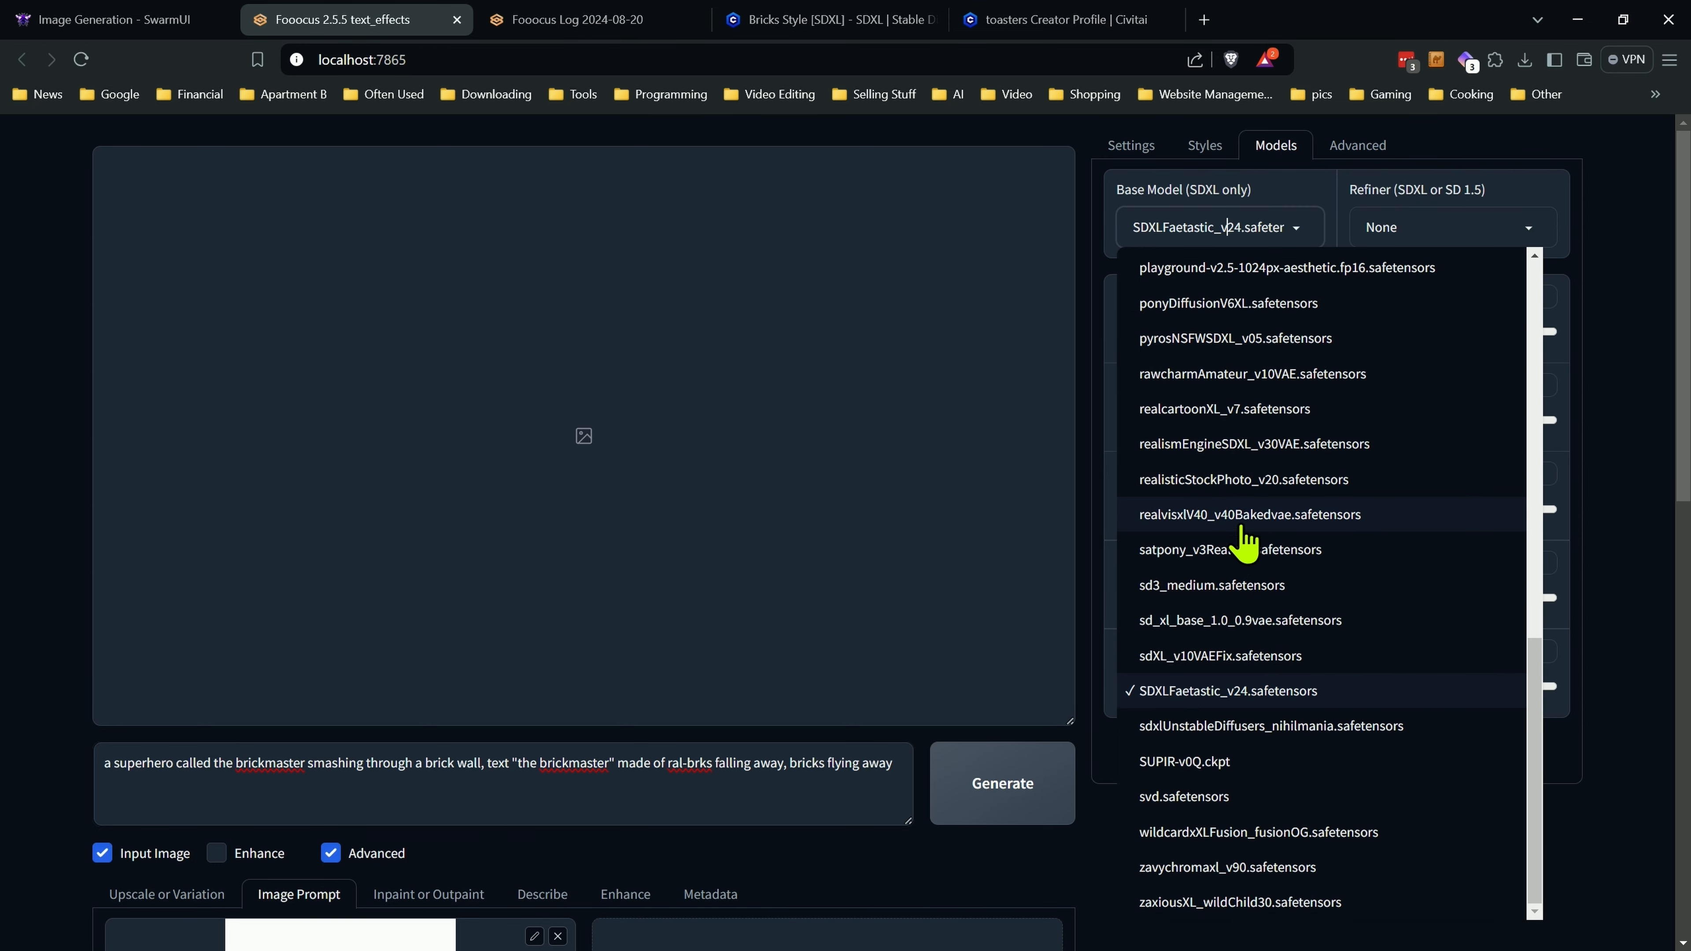
pyautogui.scroll(-3, 1219, 732)
pyautogui.scroll(6, 1225, 719)
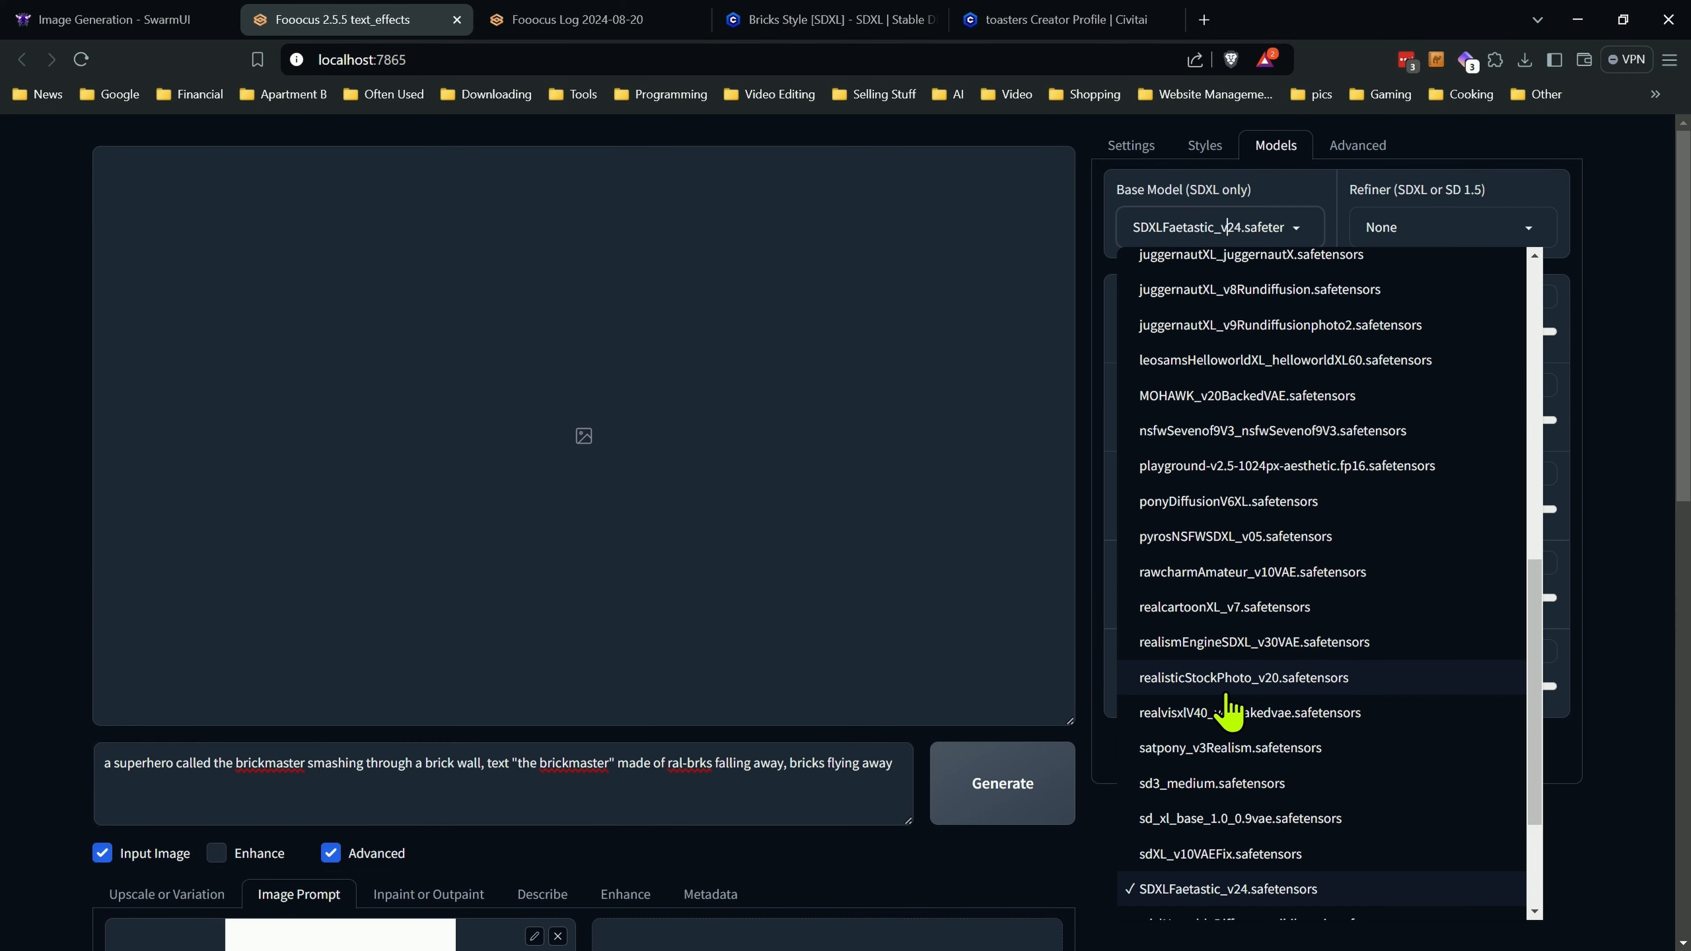
pyautogui.moveTo(1540, 639); pyautogui.dragTo(1325, 485)
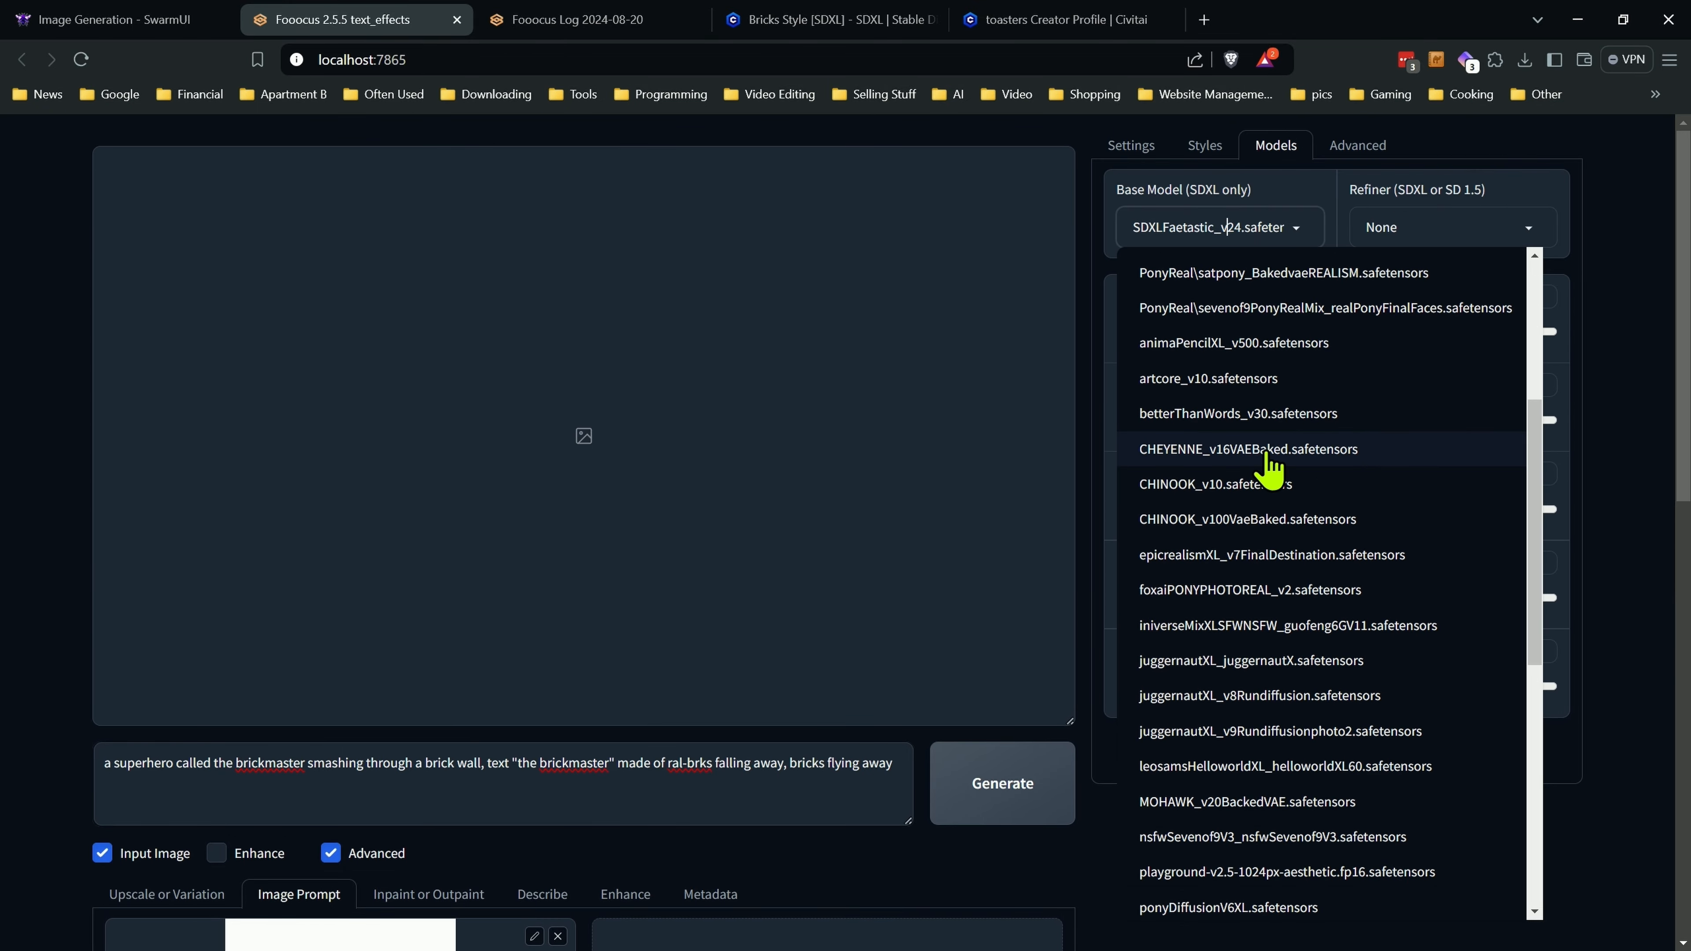
pyautogui.click(1268, 469)
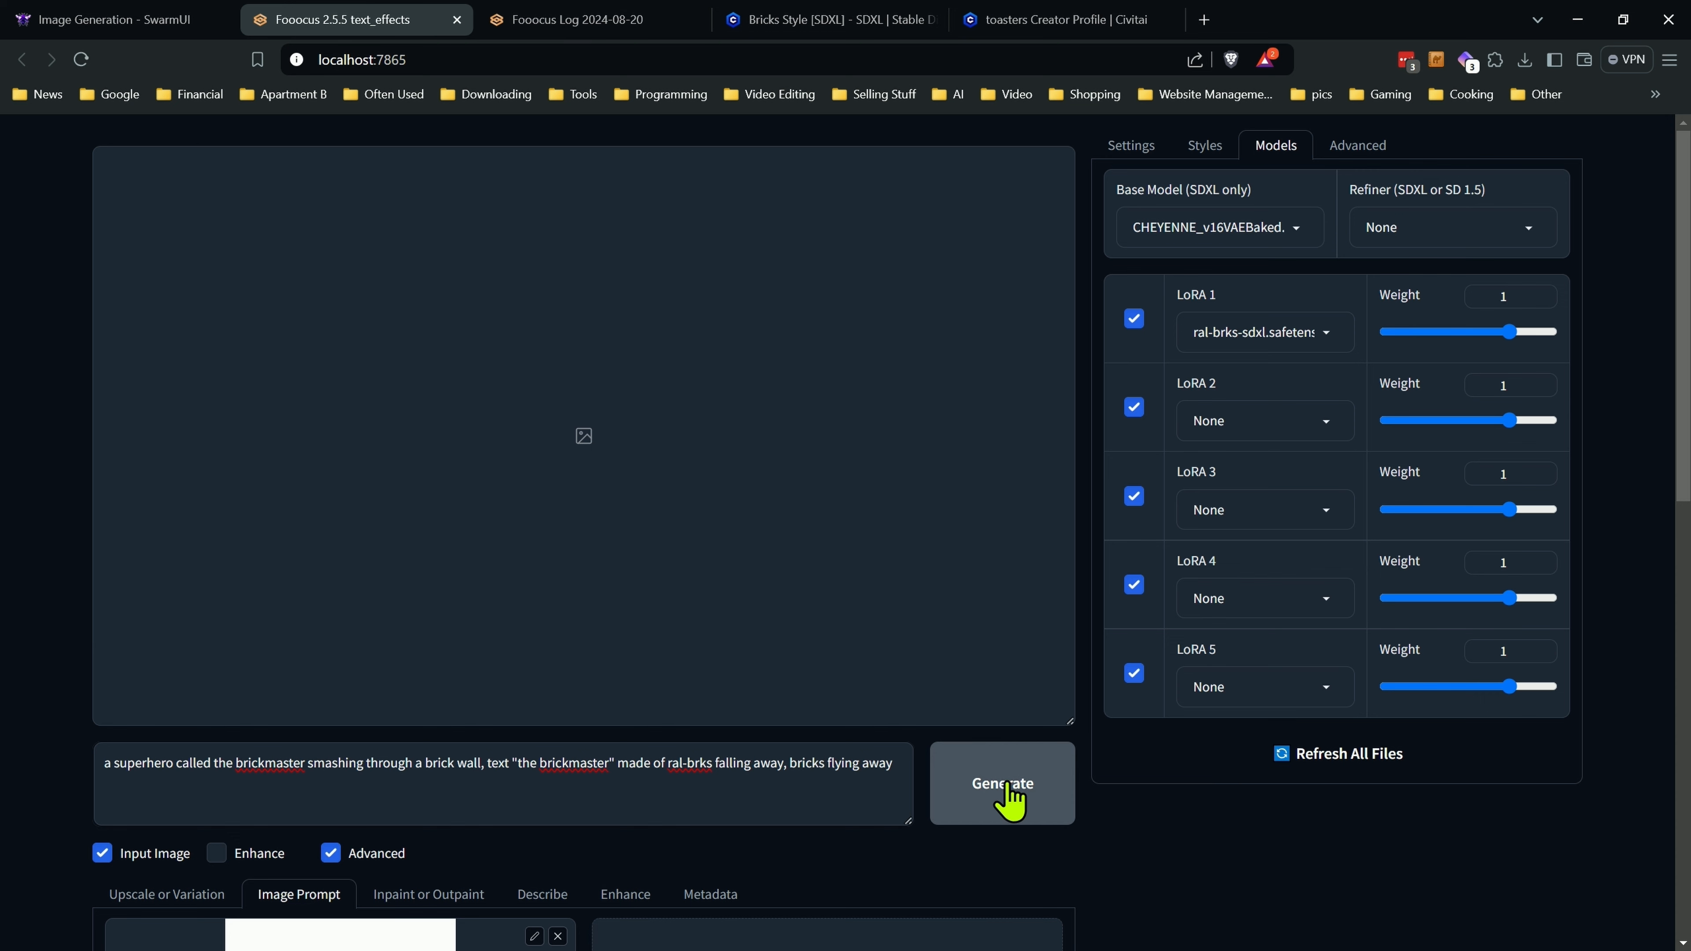
pyautogui.click(1007, 803)
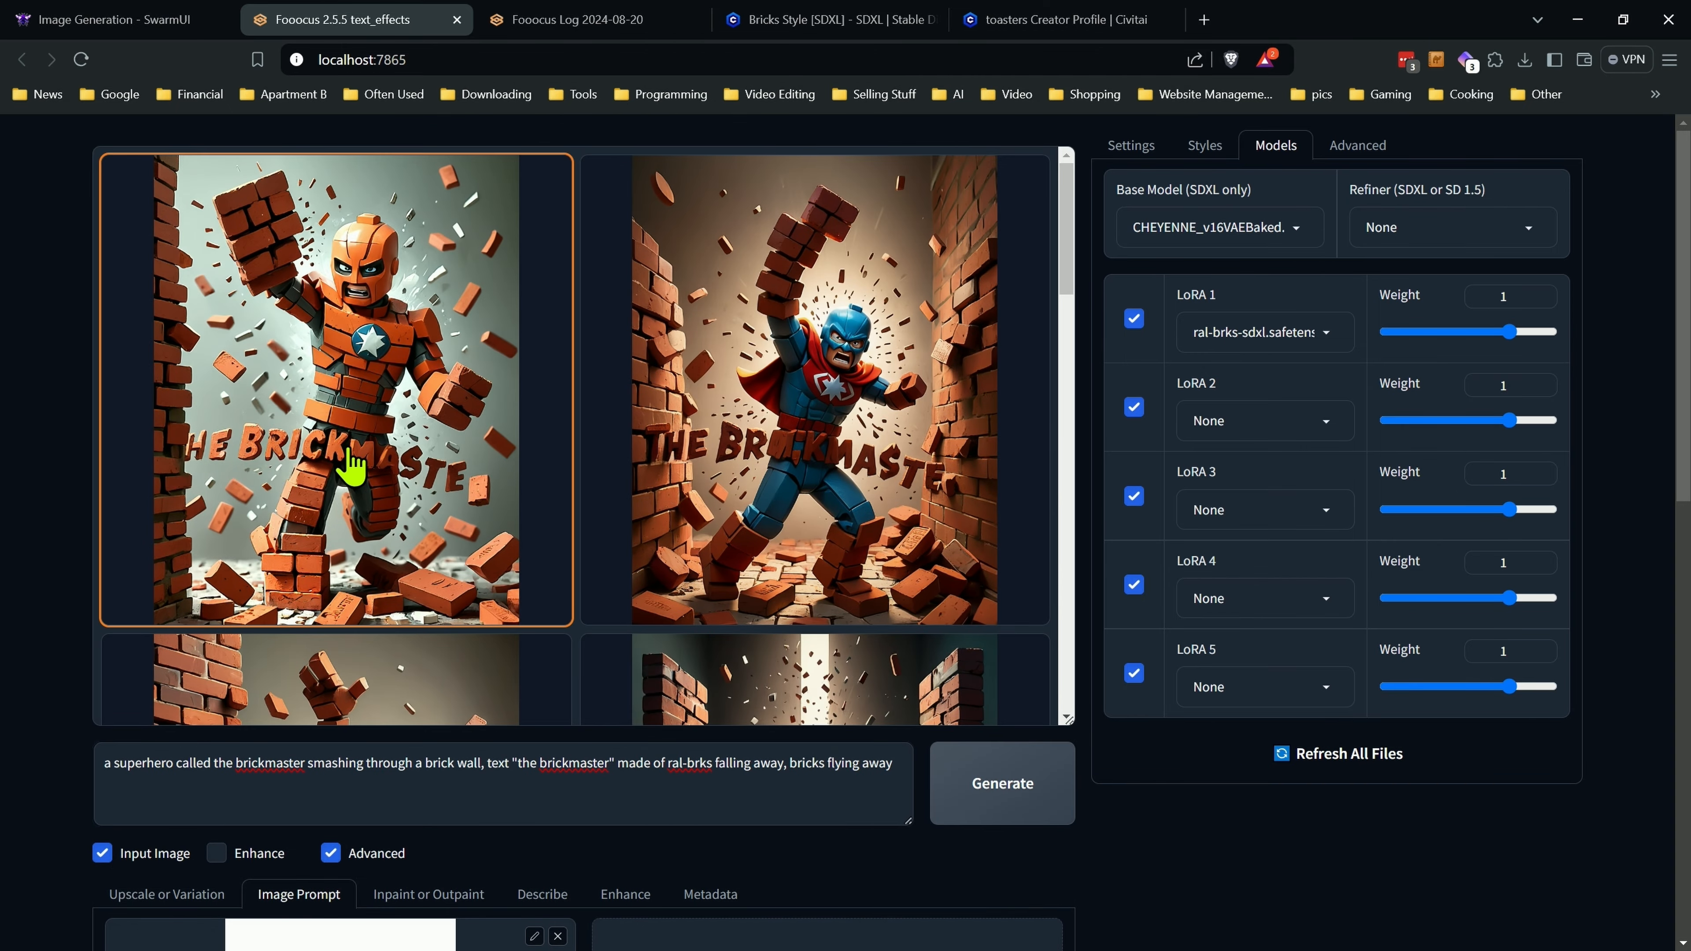
# Enlarge the first generated Brickmaster image and compare its lettering with the text reference image.
pyautogui.click(347, 471)
pyautogui.scroll(-1, 597, 573)
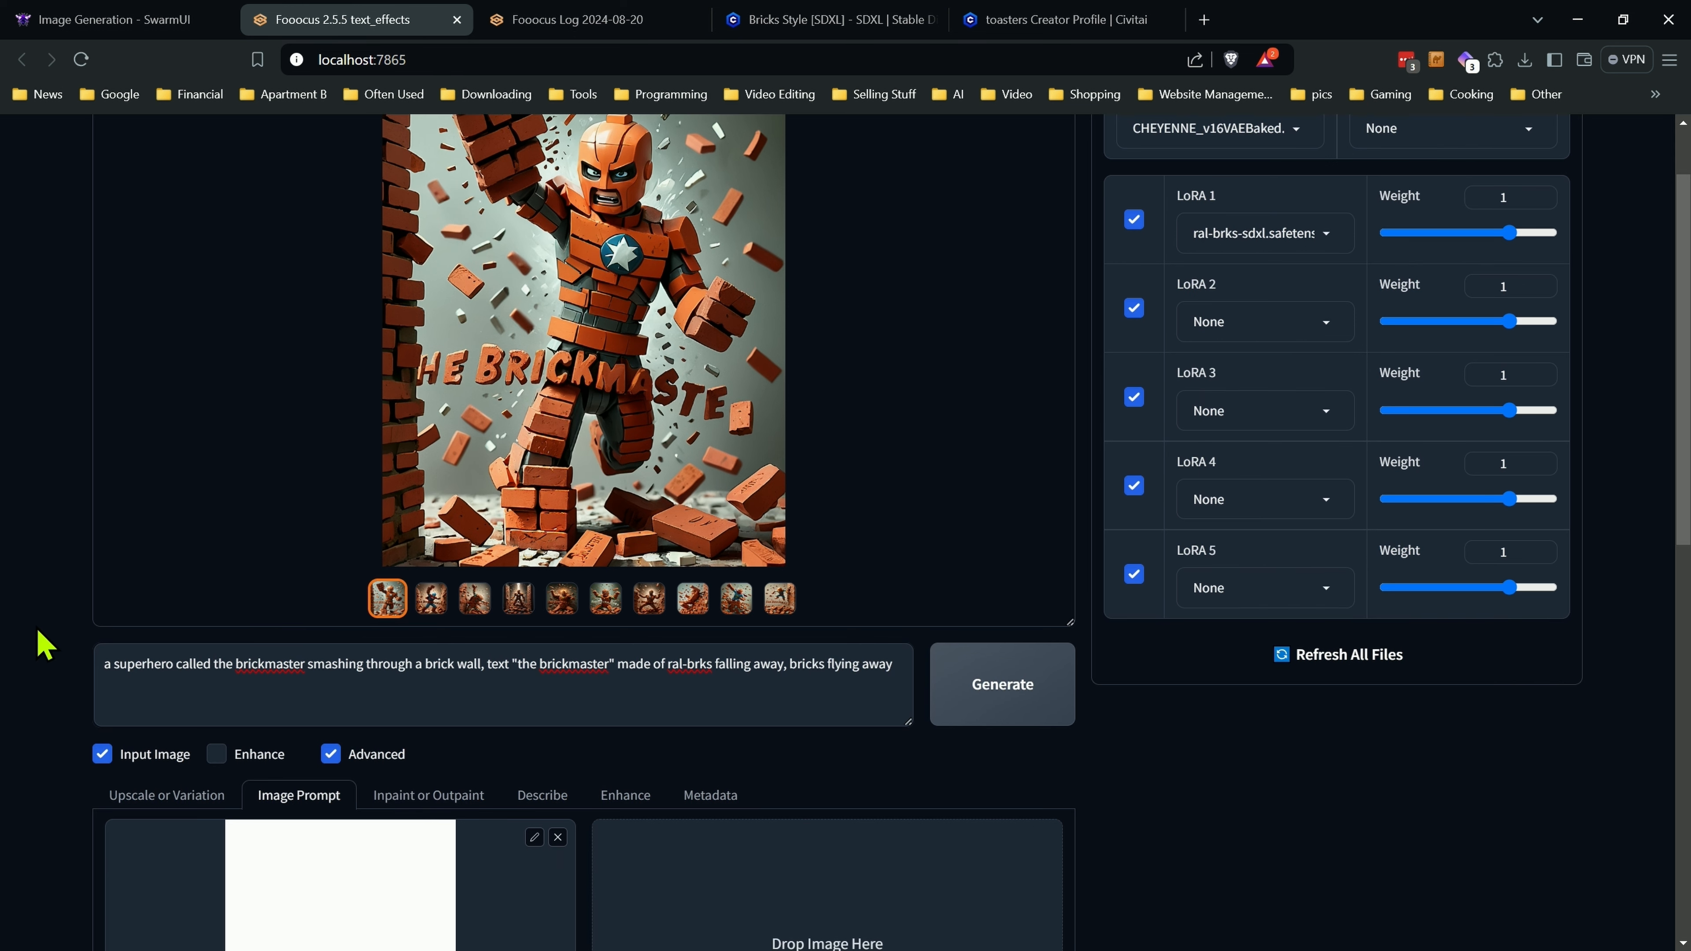
pyautogui.scroll(-3, 34, 643)
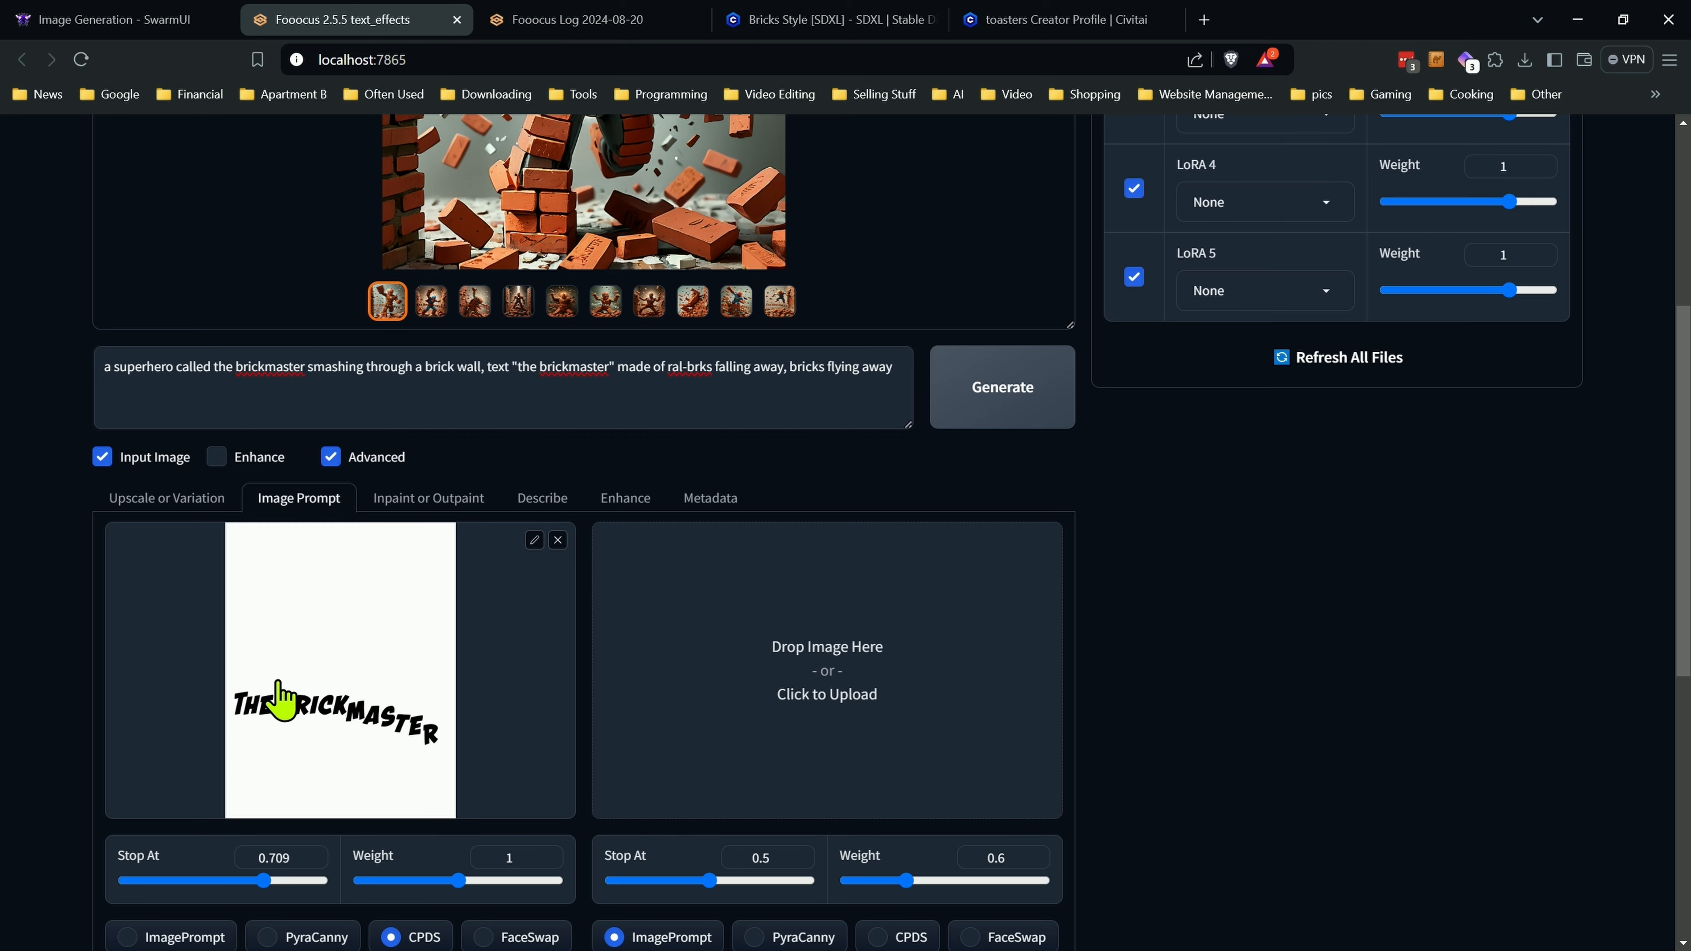
pyautogui.scroll(4, 293, 709)
# Go through the remaining Brickmaster images, in the preview and at full size, comparing the brick lettering and superhero.
pyautogui.click(430, 699)
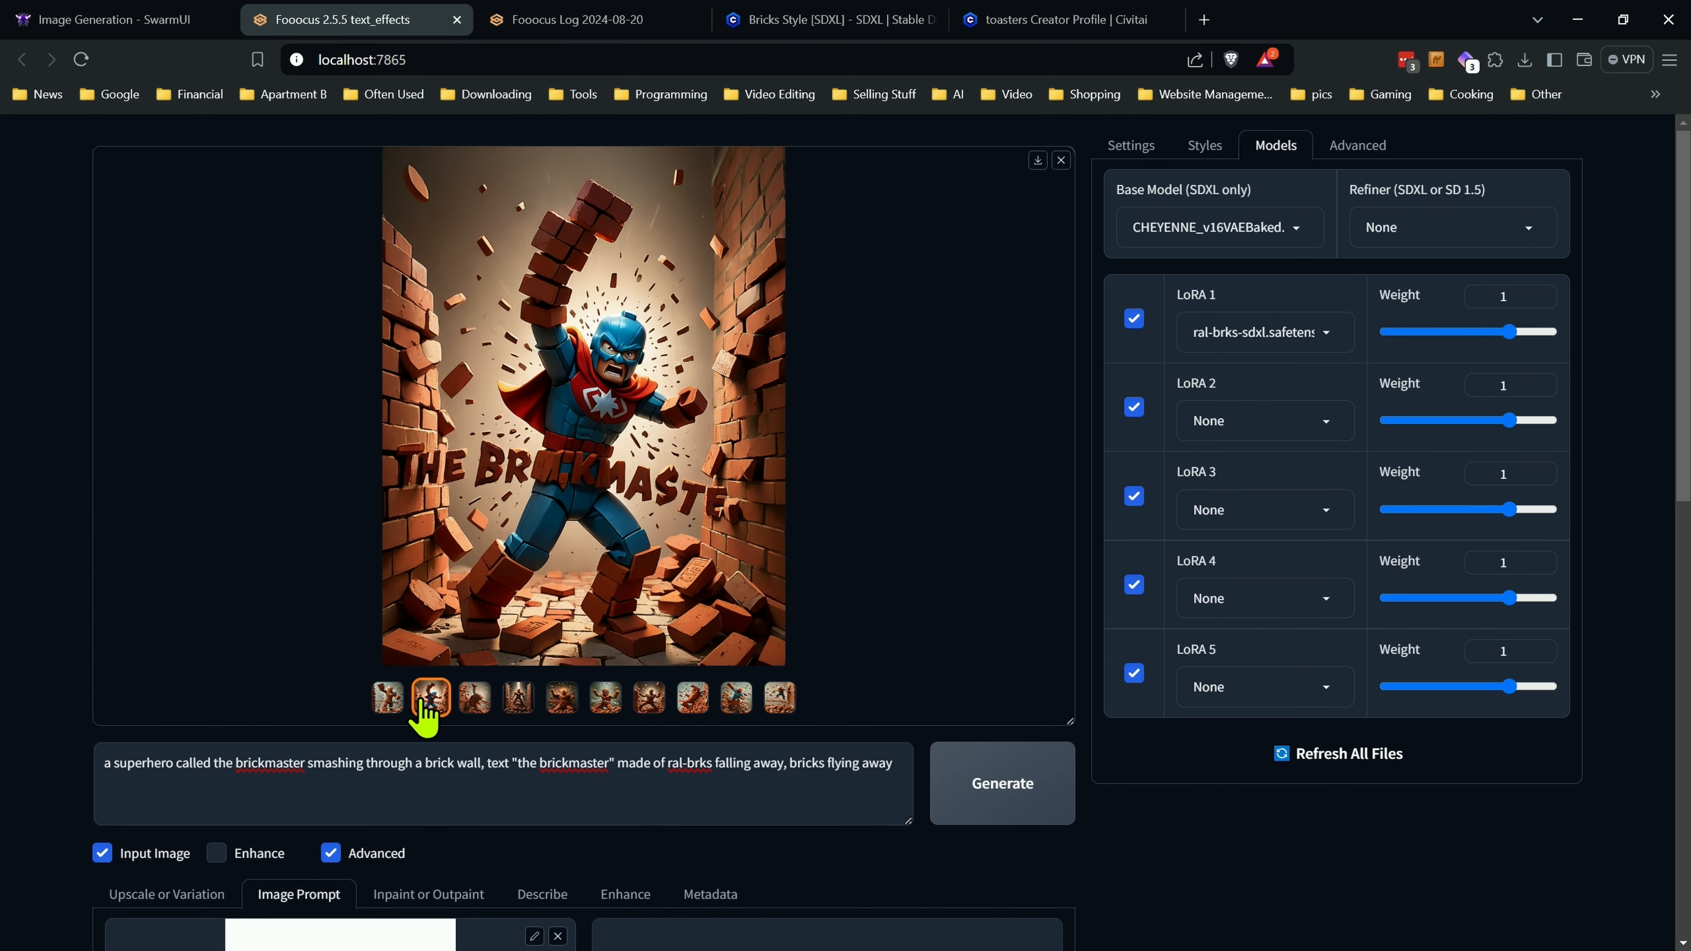
pyautogui.click(475, 703)
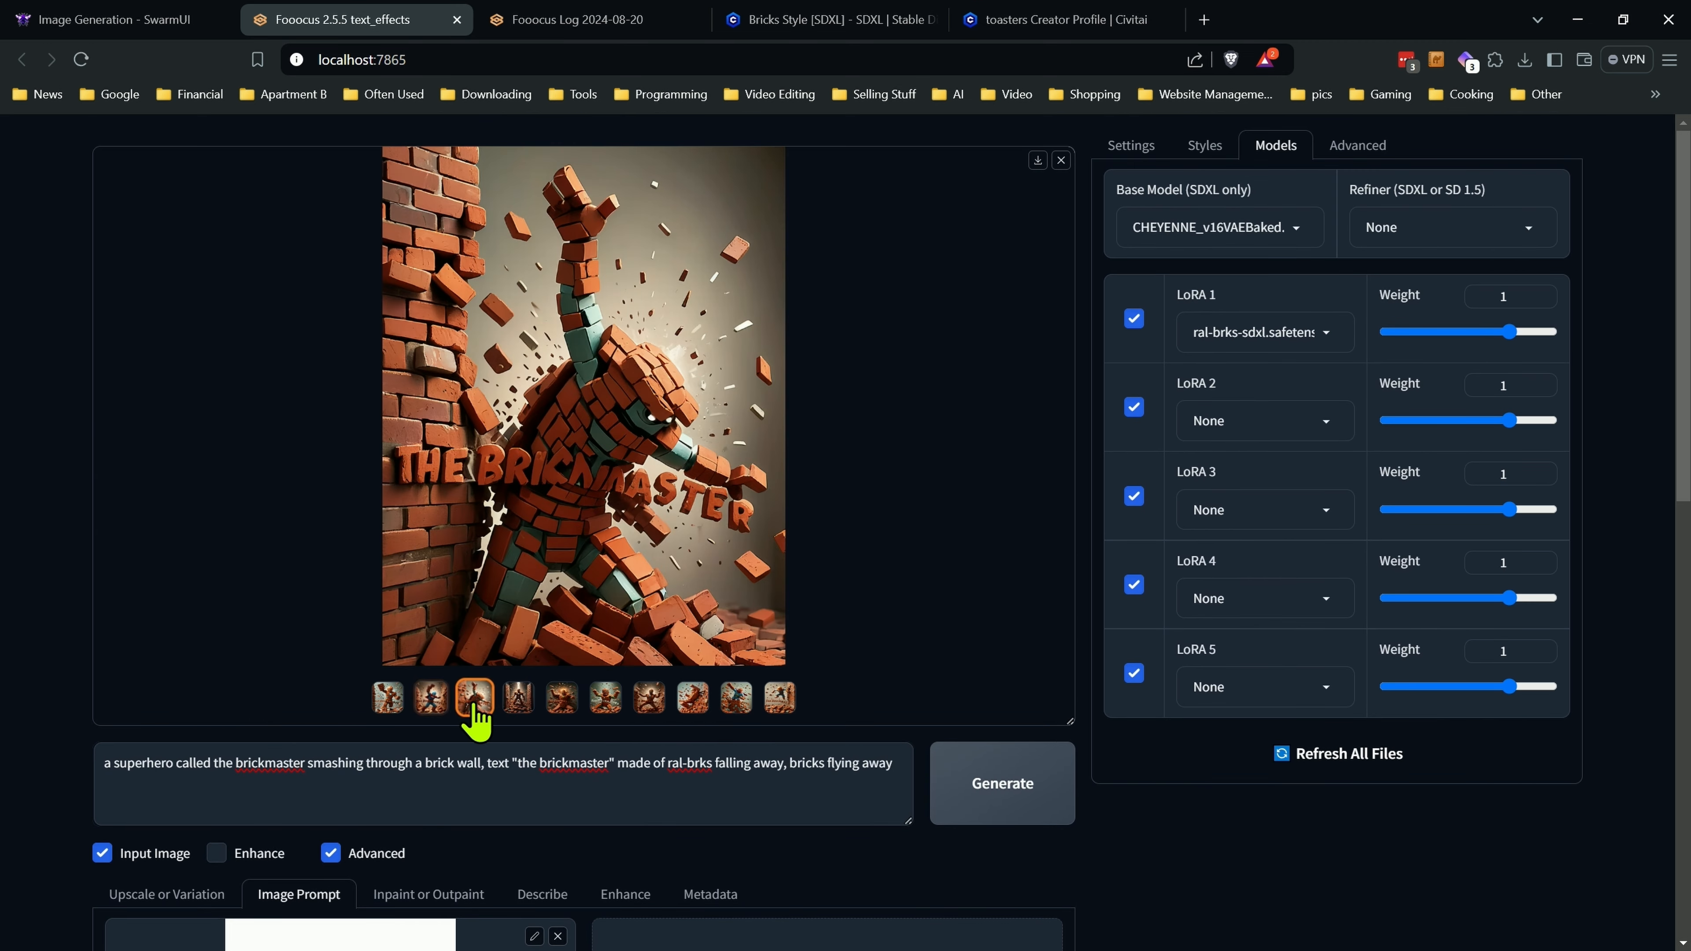
pyautogui.click(520, 707)
pyautogui.click(566, 705)
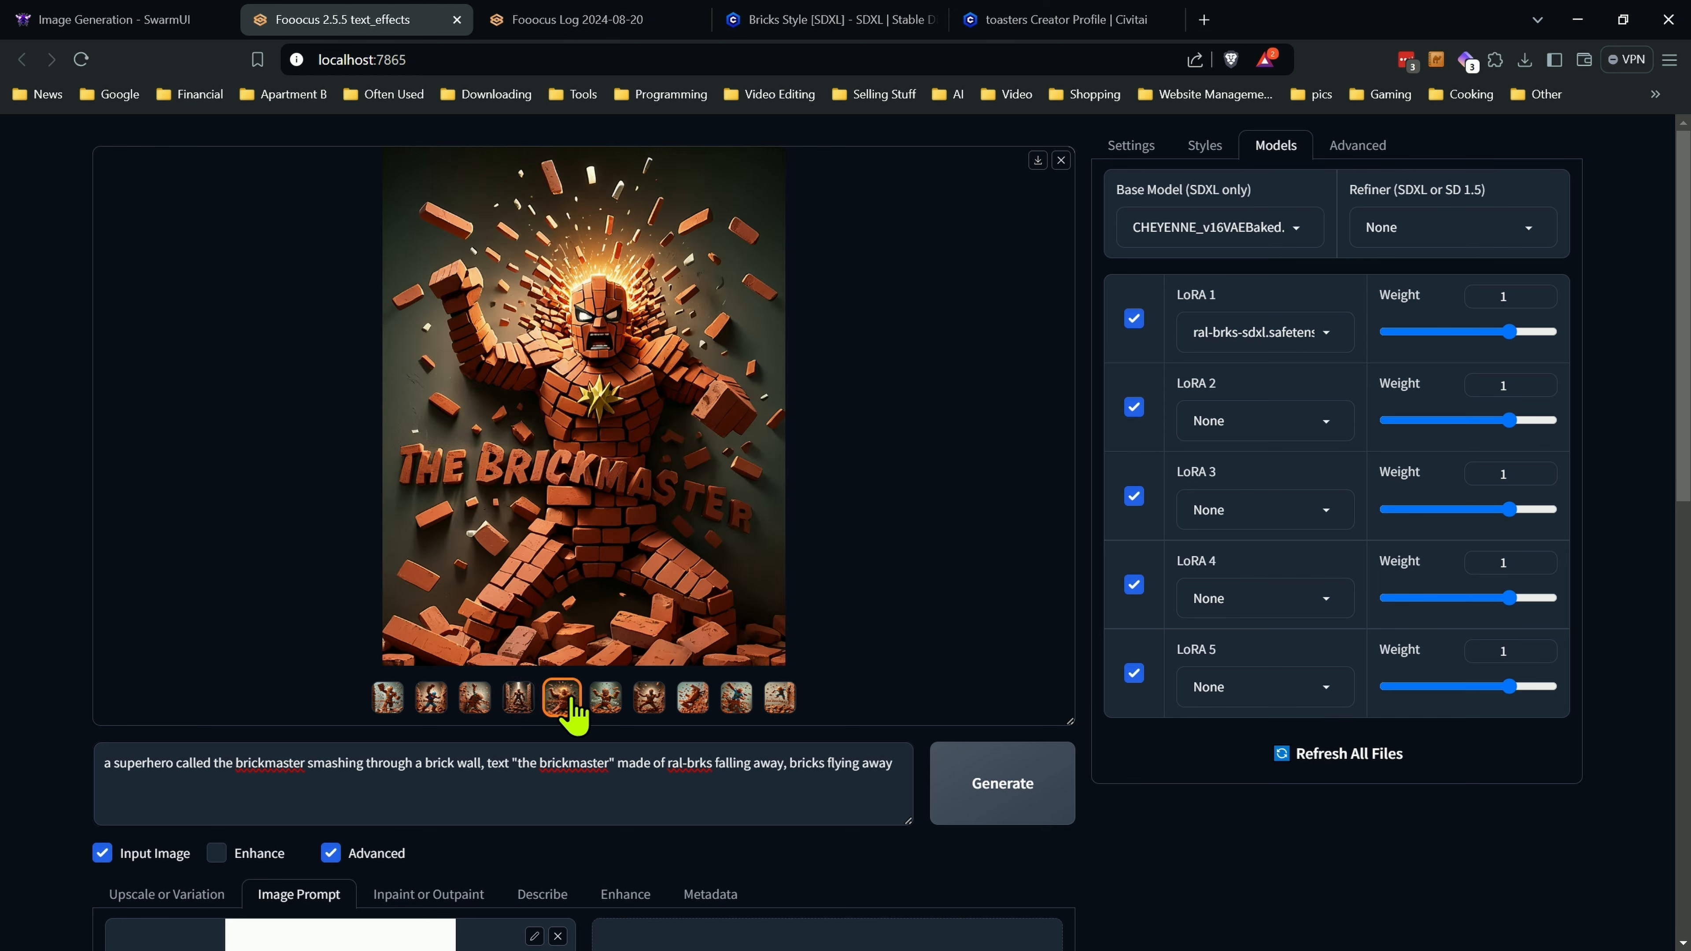
pyautogui.click(604, 560)
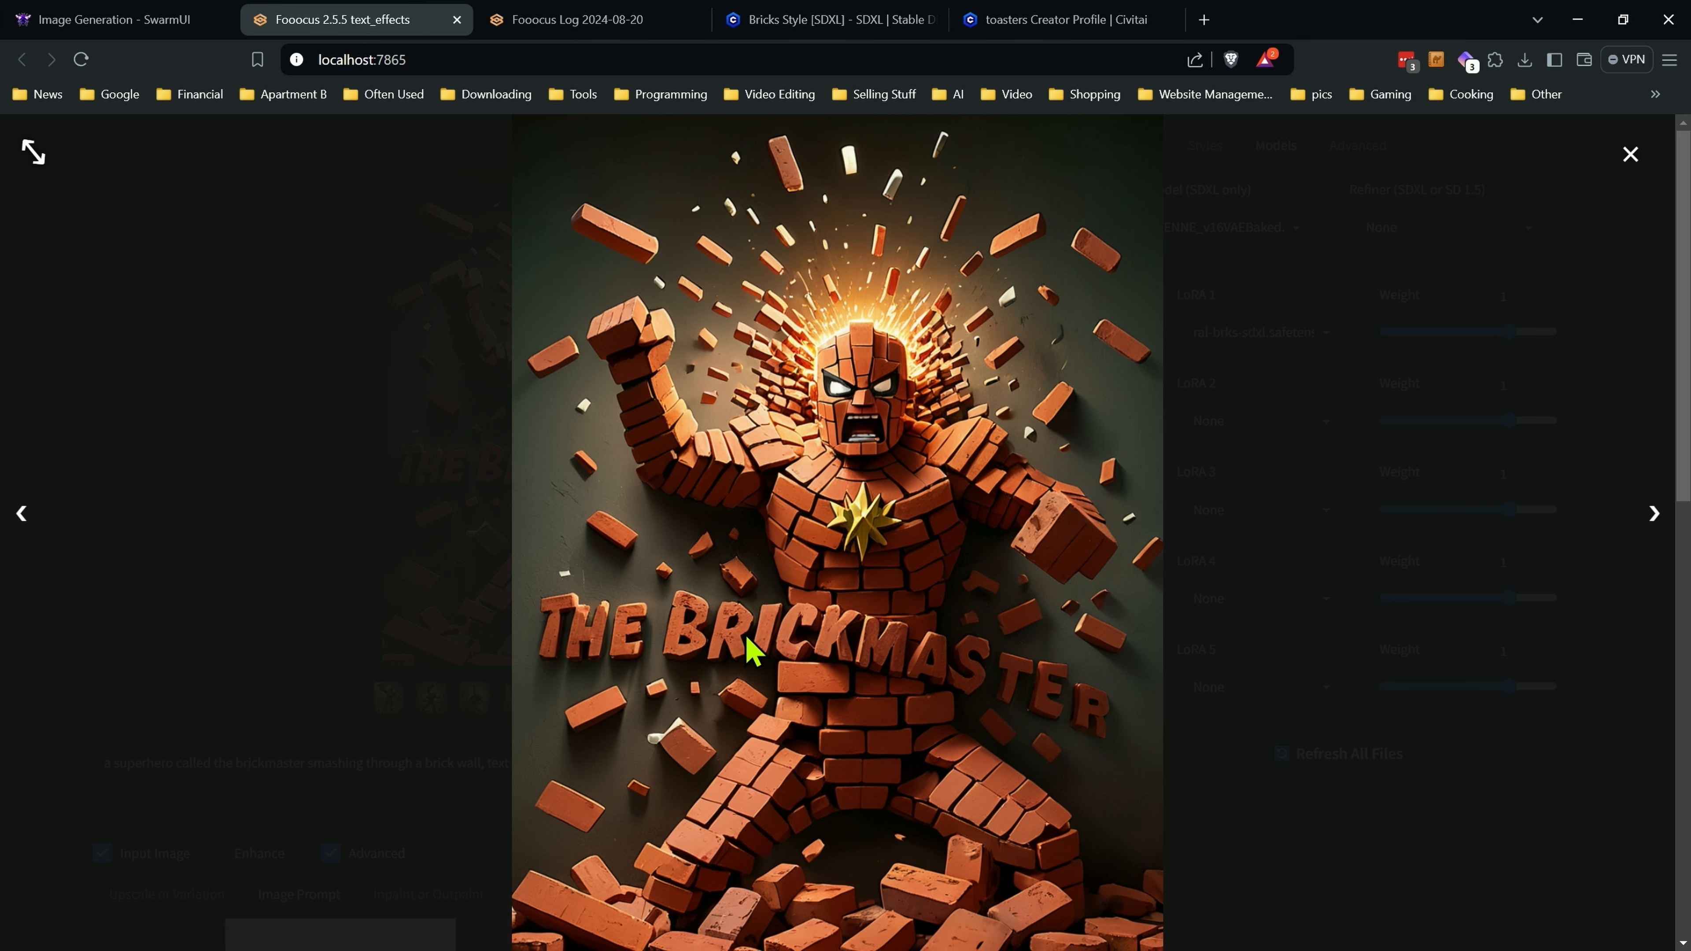
pyautogui.click(1654, 519)
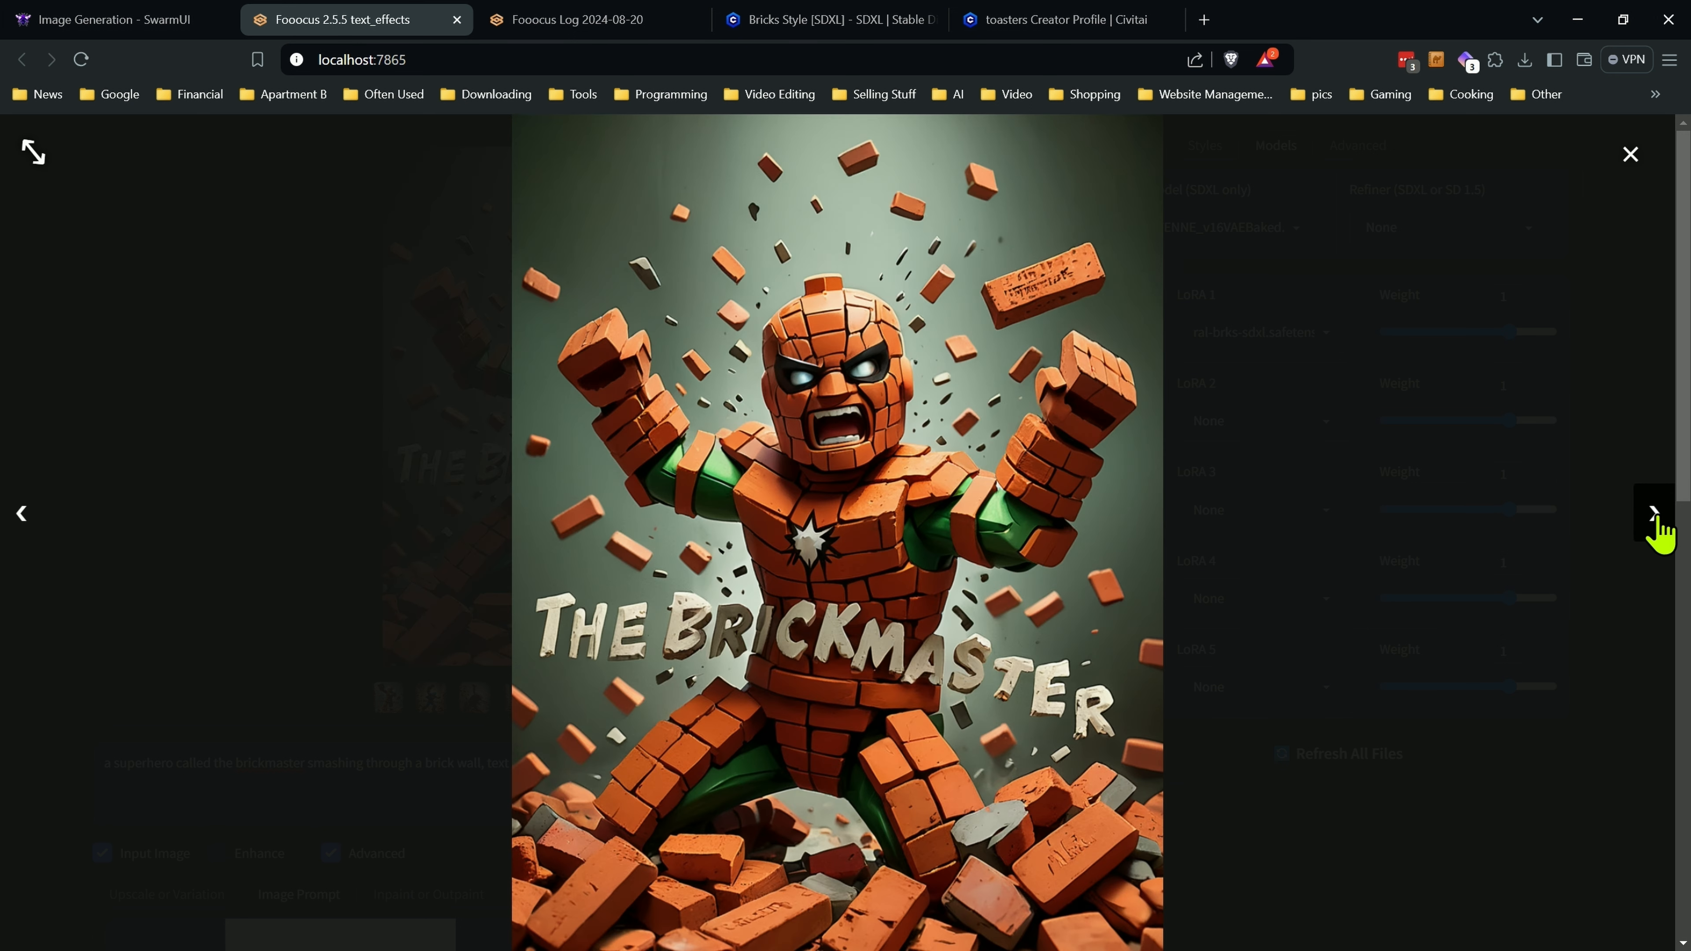
pyautogui.click(1654, 516)
pyautogui.click(1653, 516)
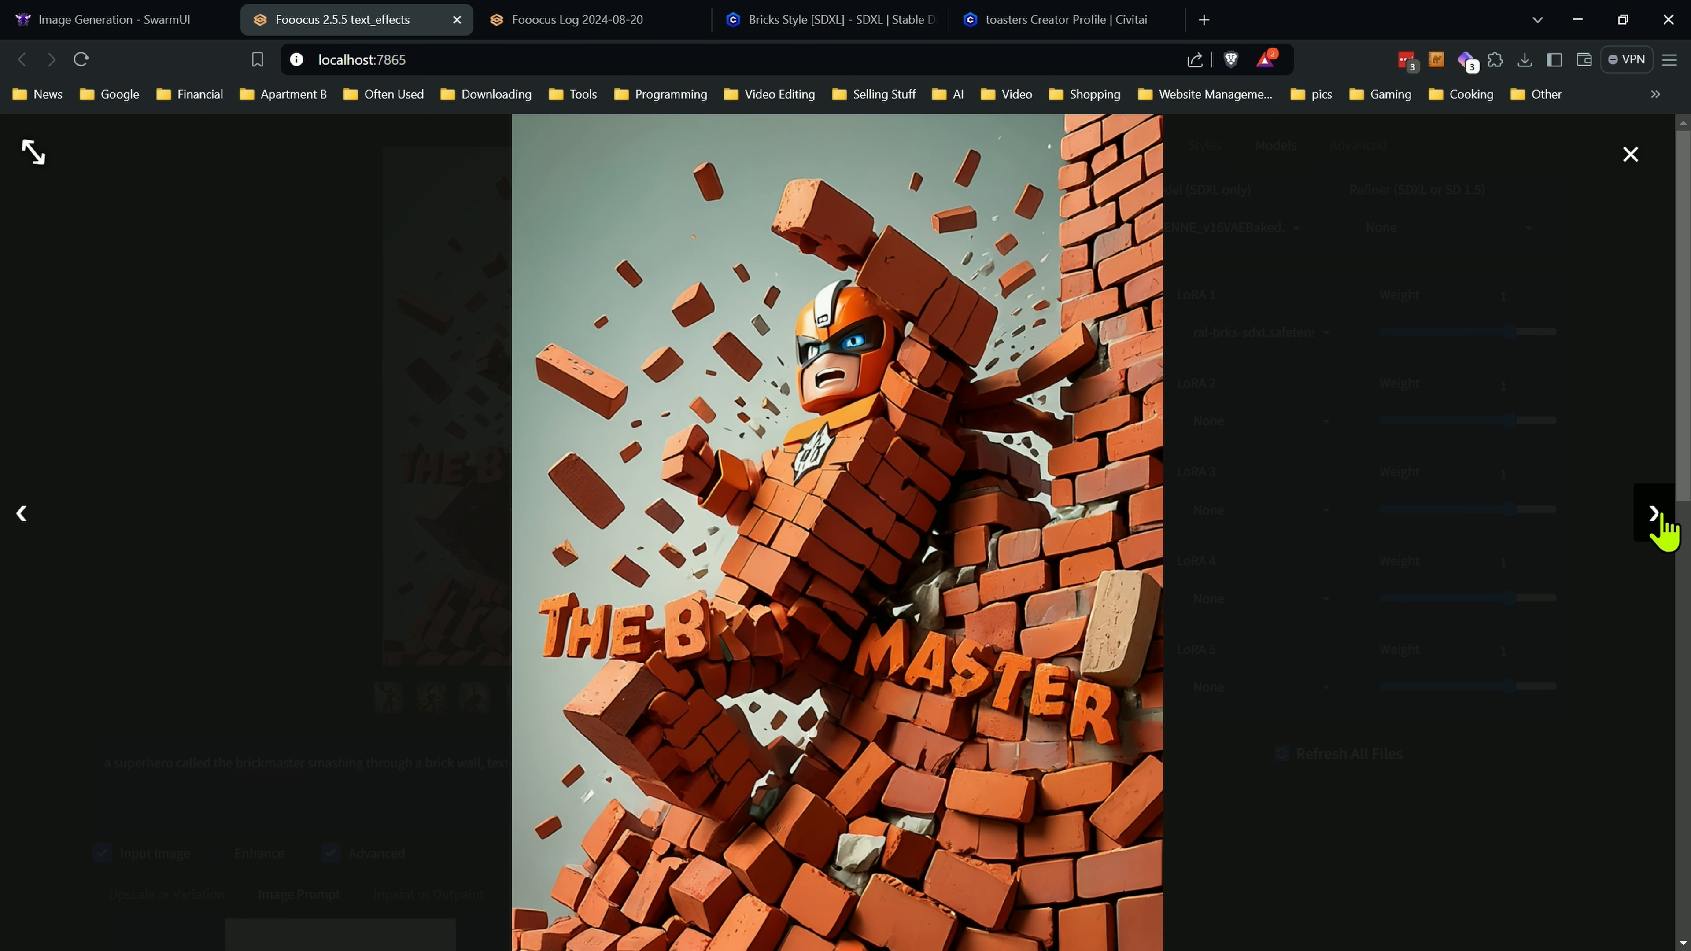
pyautogui.click(1654, 516)
pyautogui.click(1660, 526)
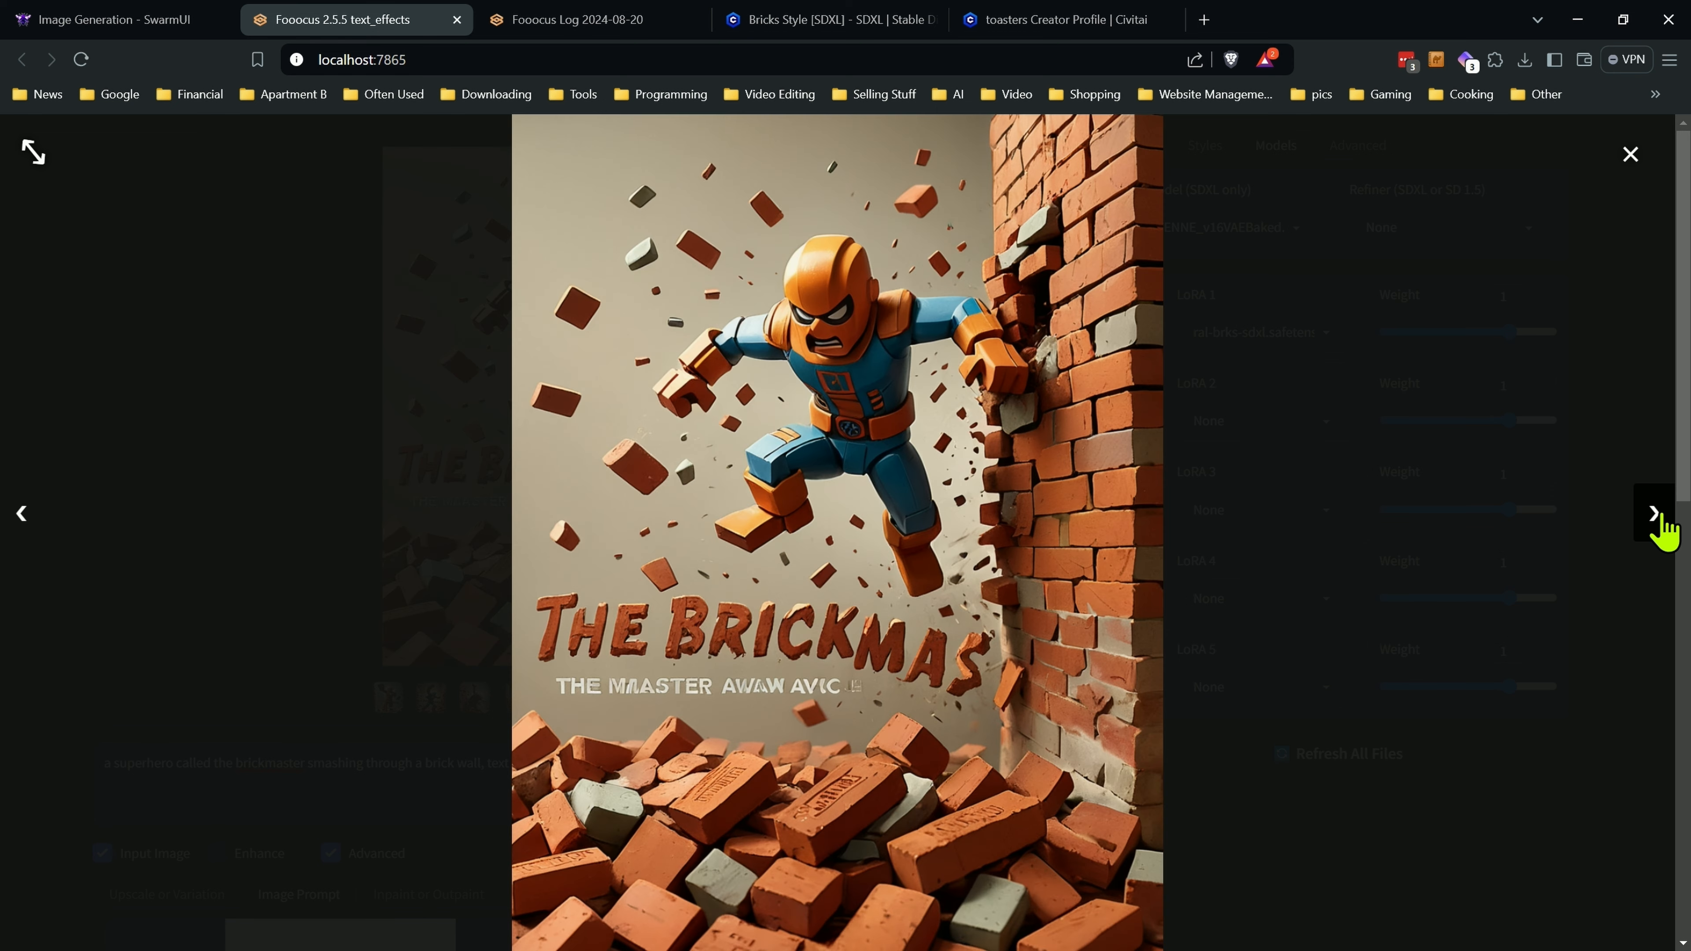
pyautogui.click(1654, 526)
pyautogui.click(1653, 516)
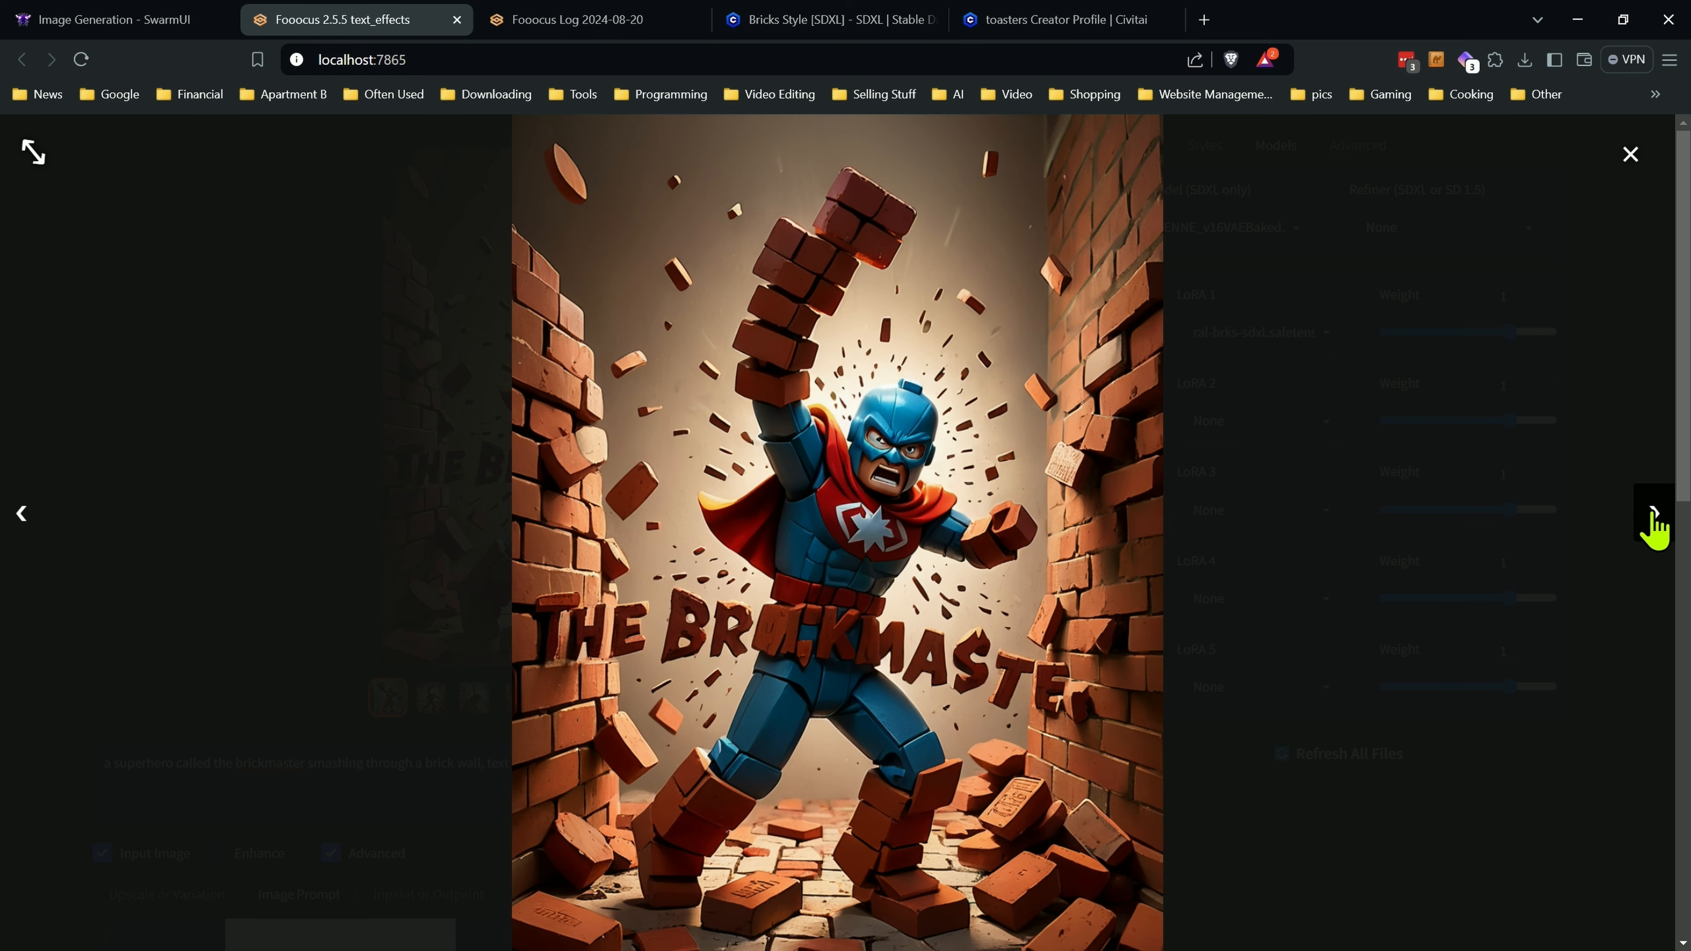
# View the remaining enlarged Brickmaster images one after another, then close the full-size view.
pyautogui.click(1654, 526)
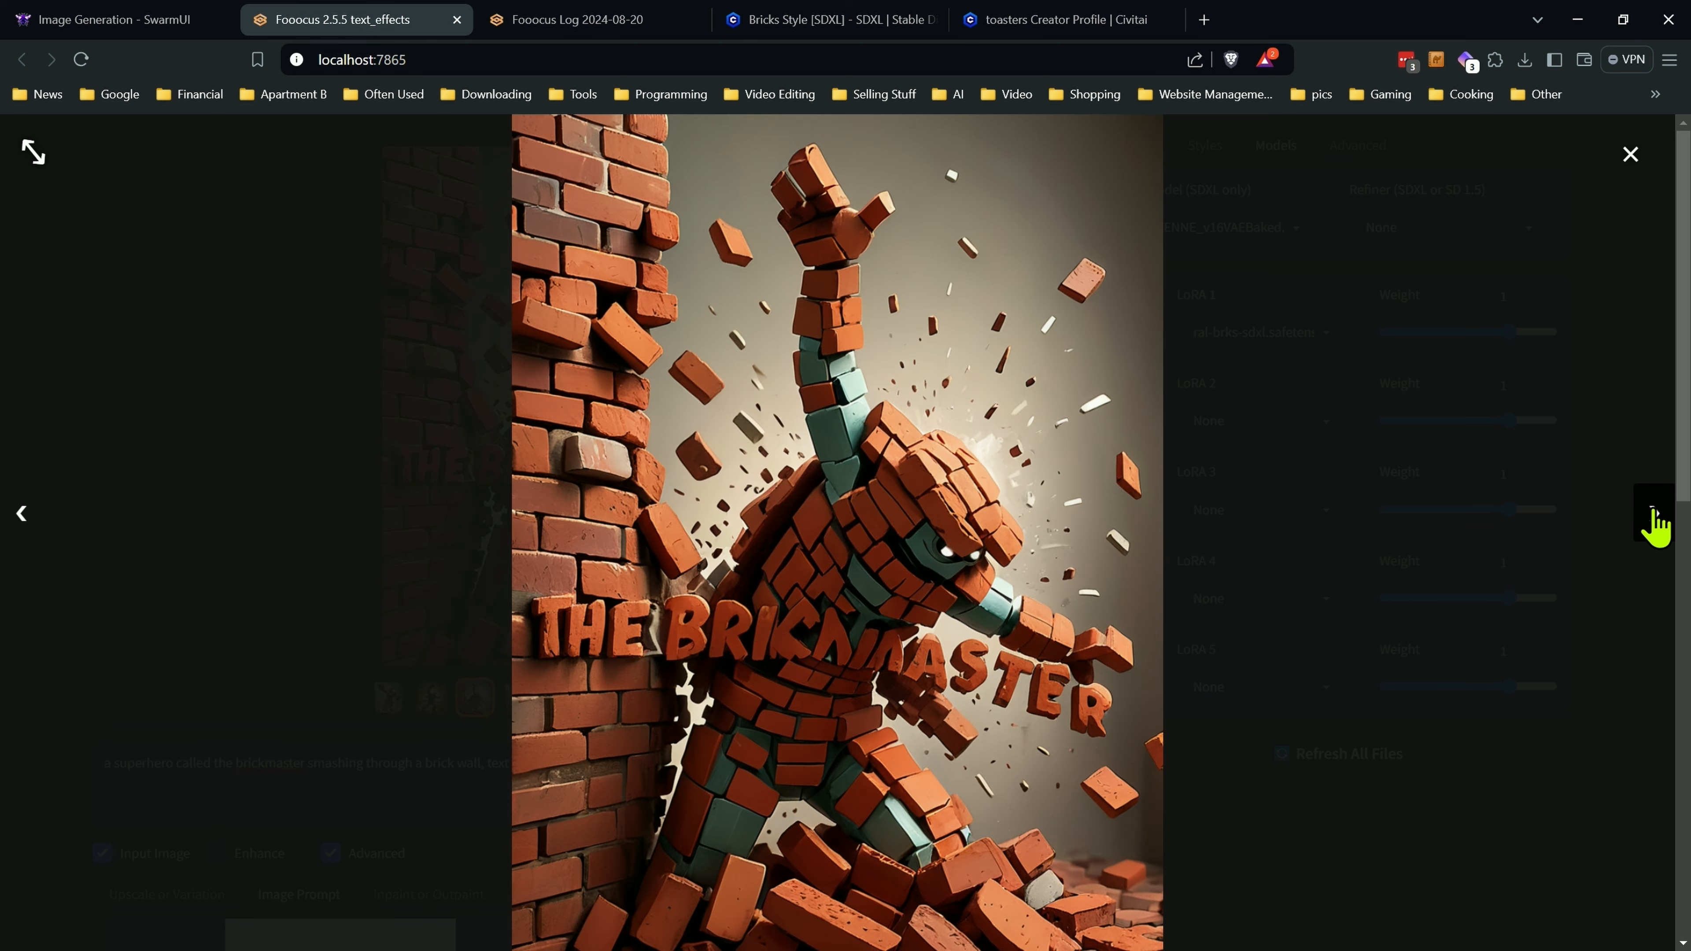
pyautogui.click(1654, 526)
pyautogui.click(1650, 526)
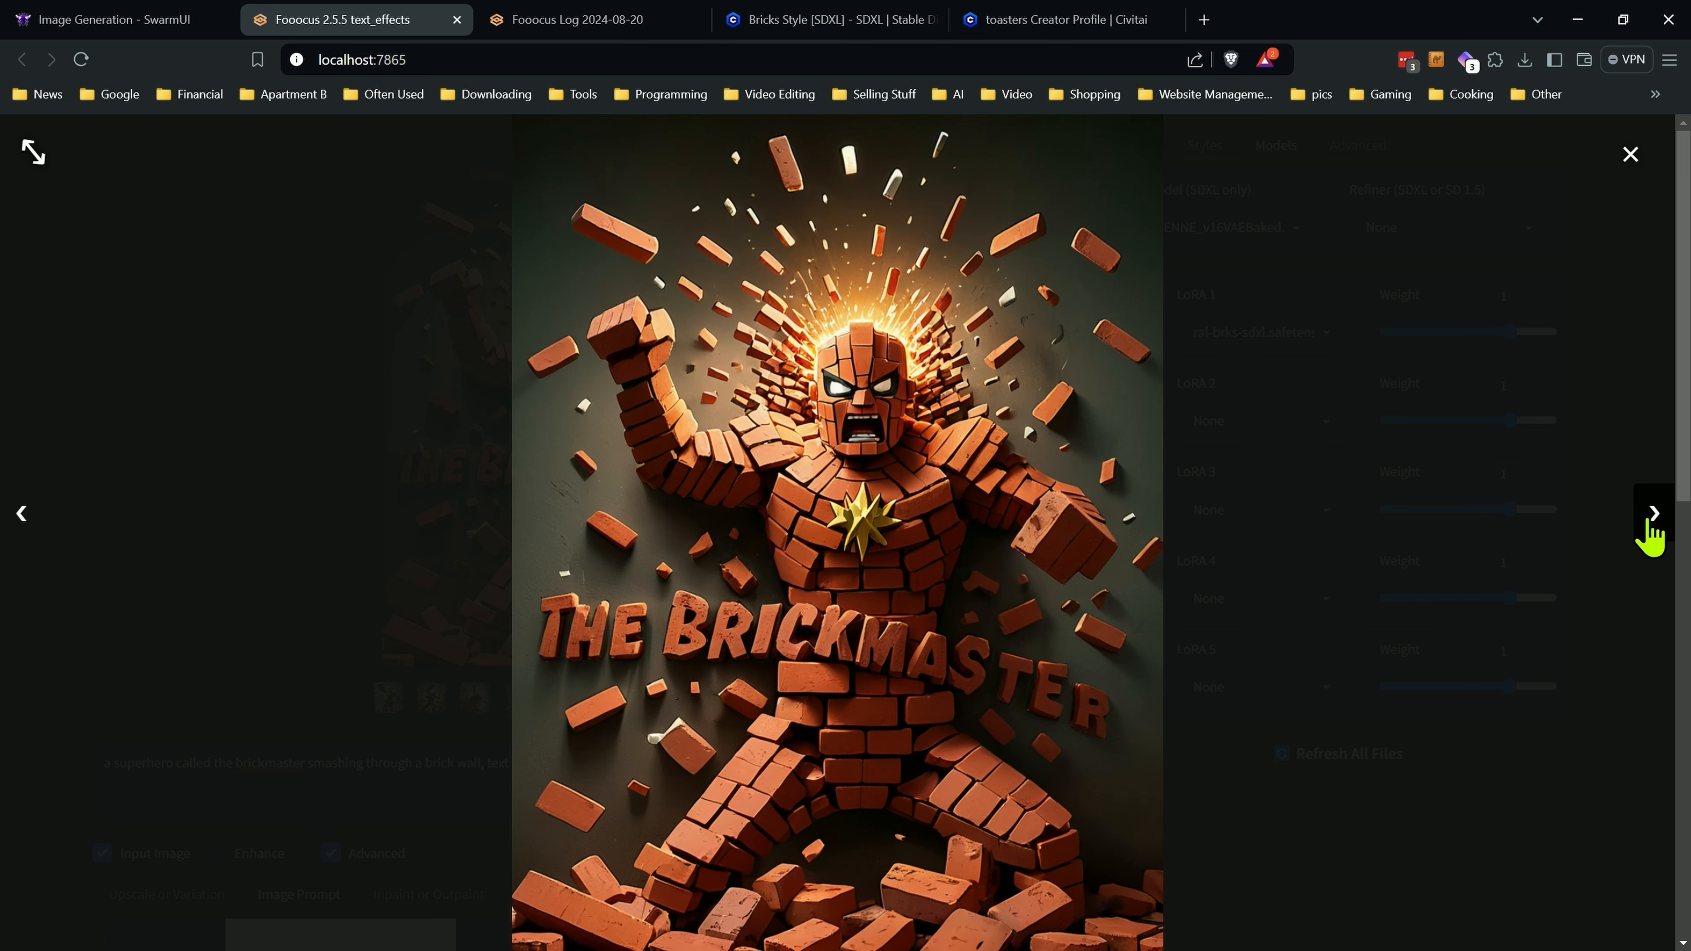
pyautogui.click(1631, 155)
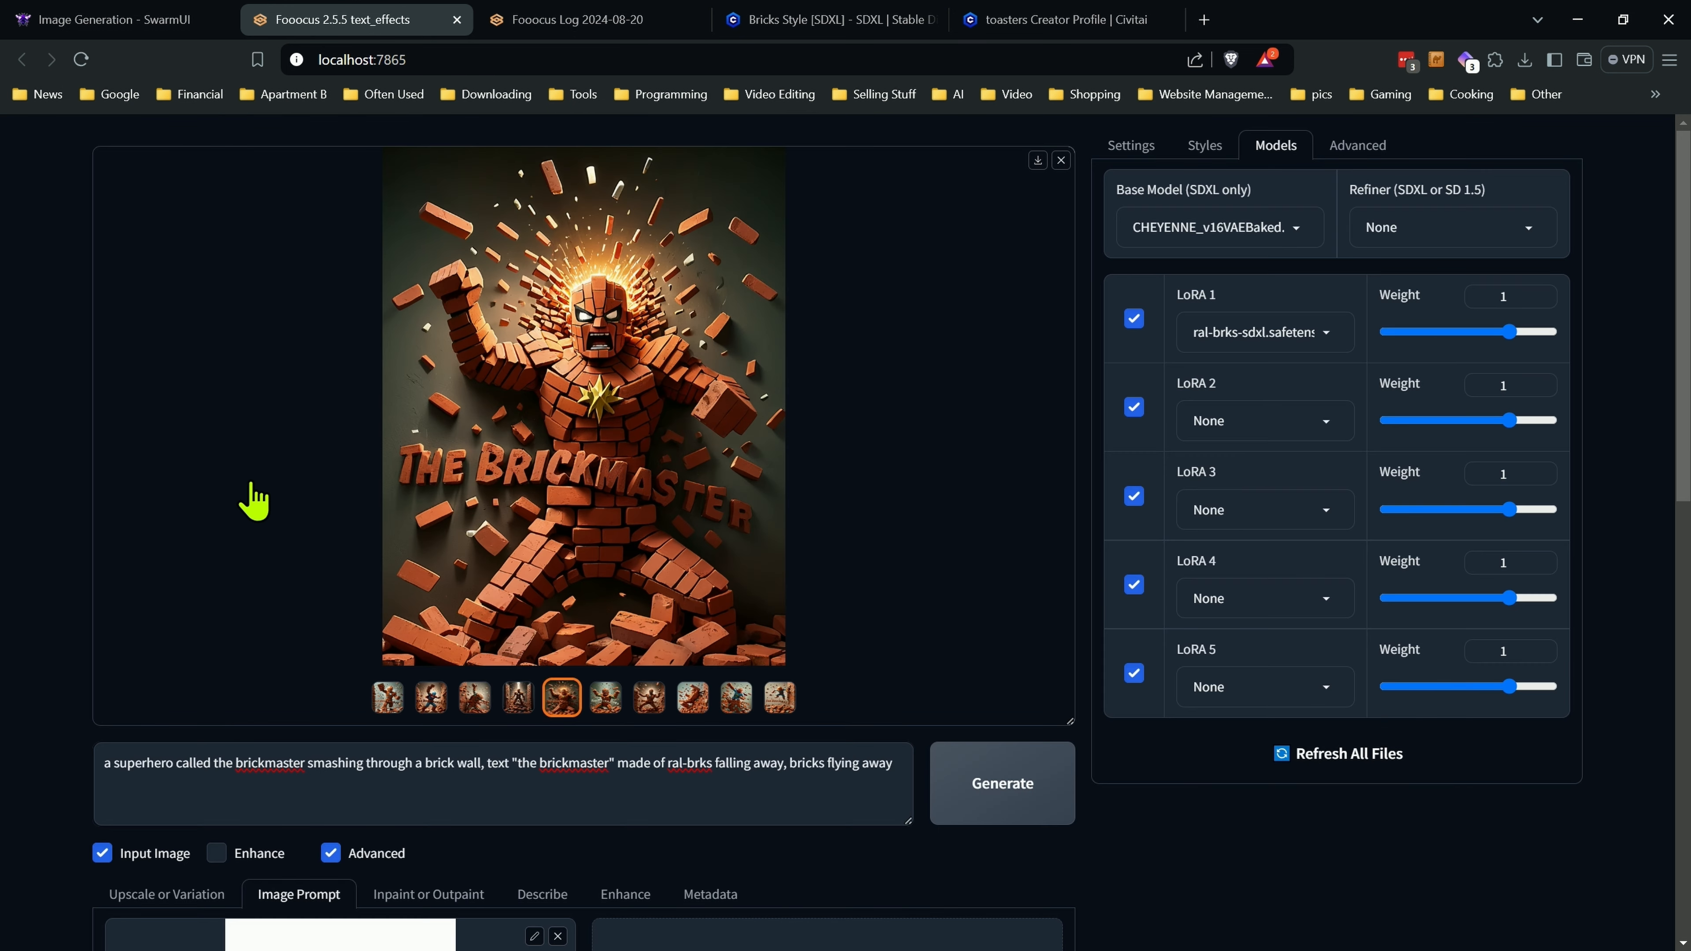
# Raise the Brickmaster text reference image's weight to 1.179 and generate a new batch.
pyautogui.scroll(-1, 73, 537)
pyautogui.scroll(-3, 73, 537)
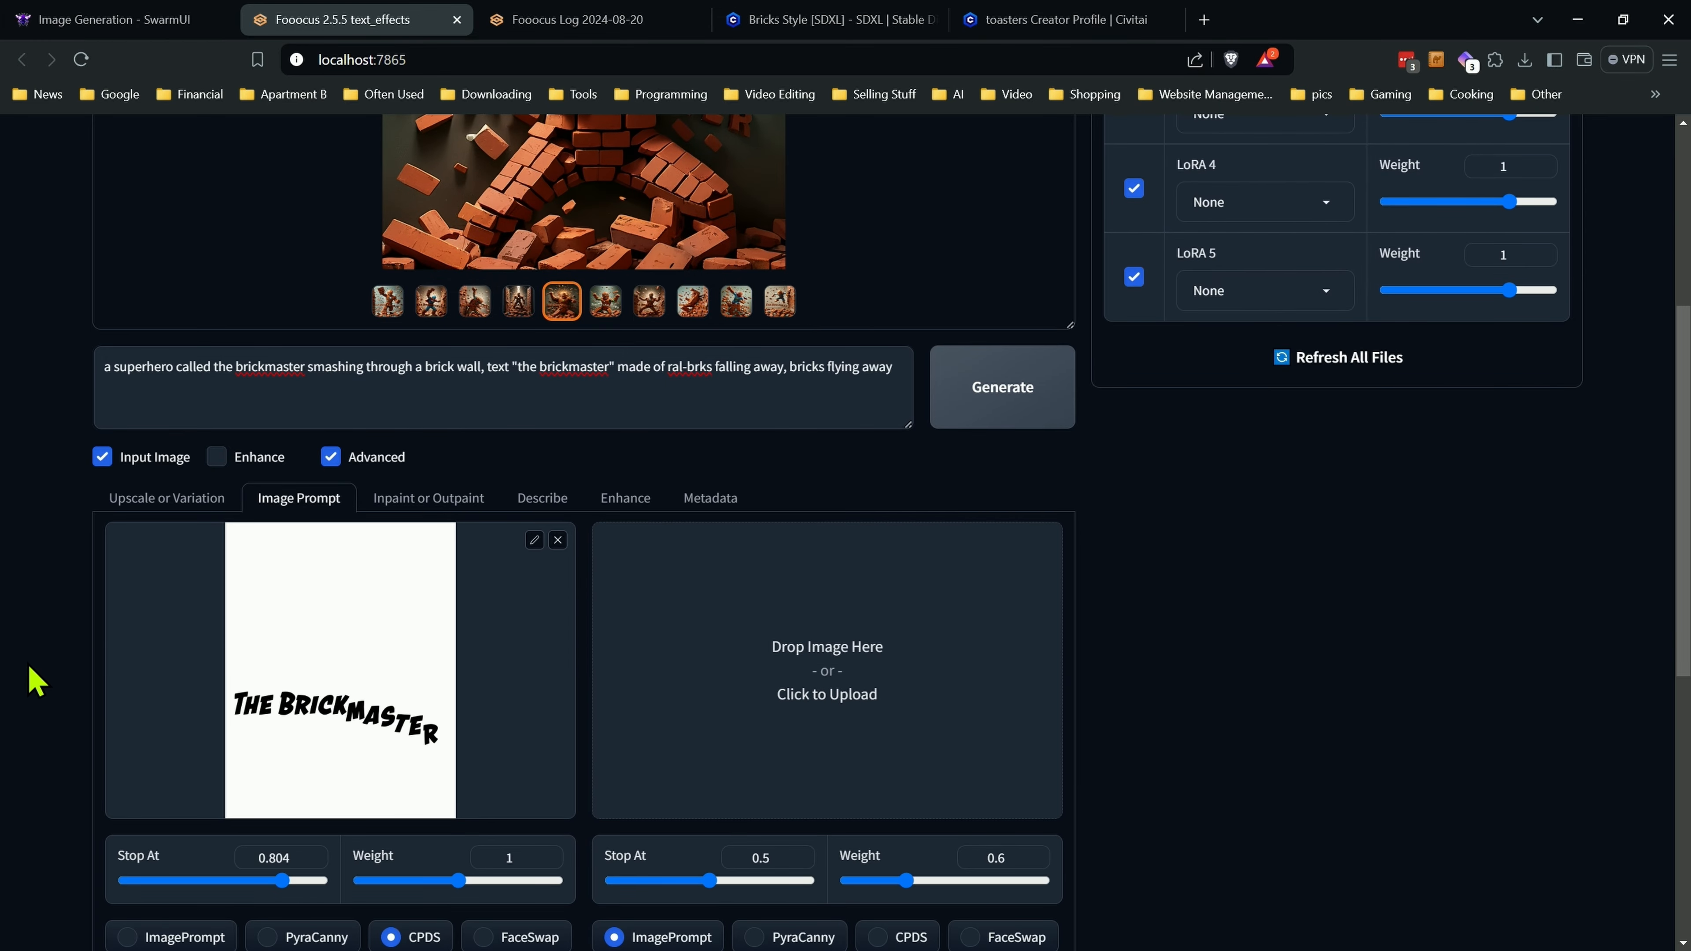
pyautogui.moveTo(449, 889); pyautogui.dragTo(465, 888)
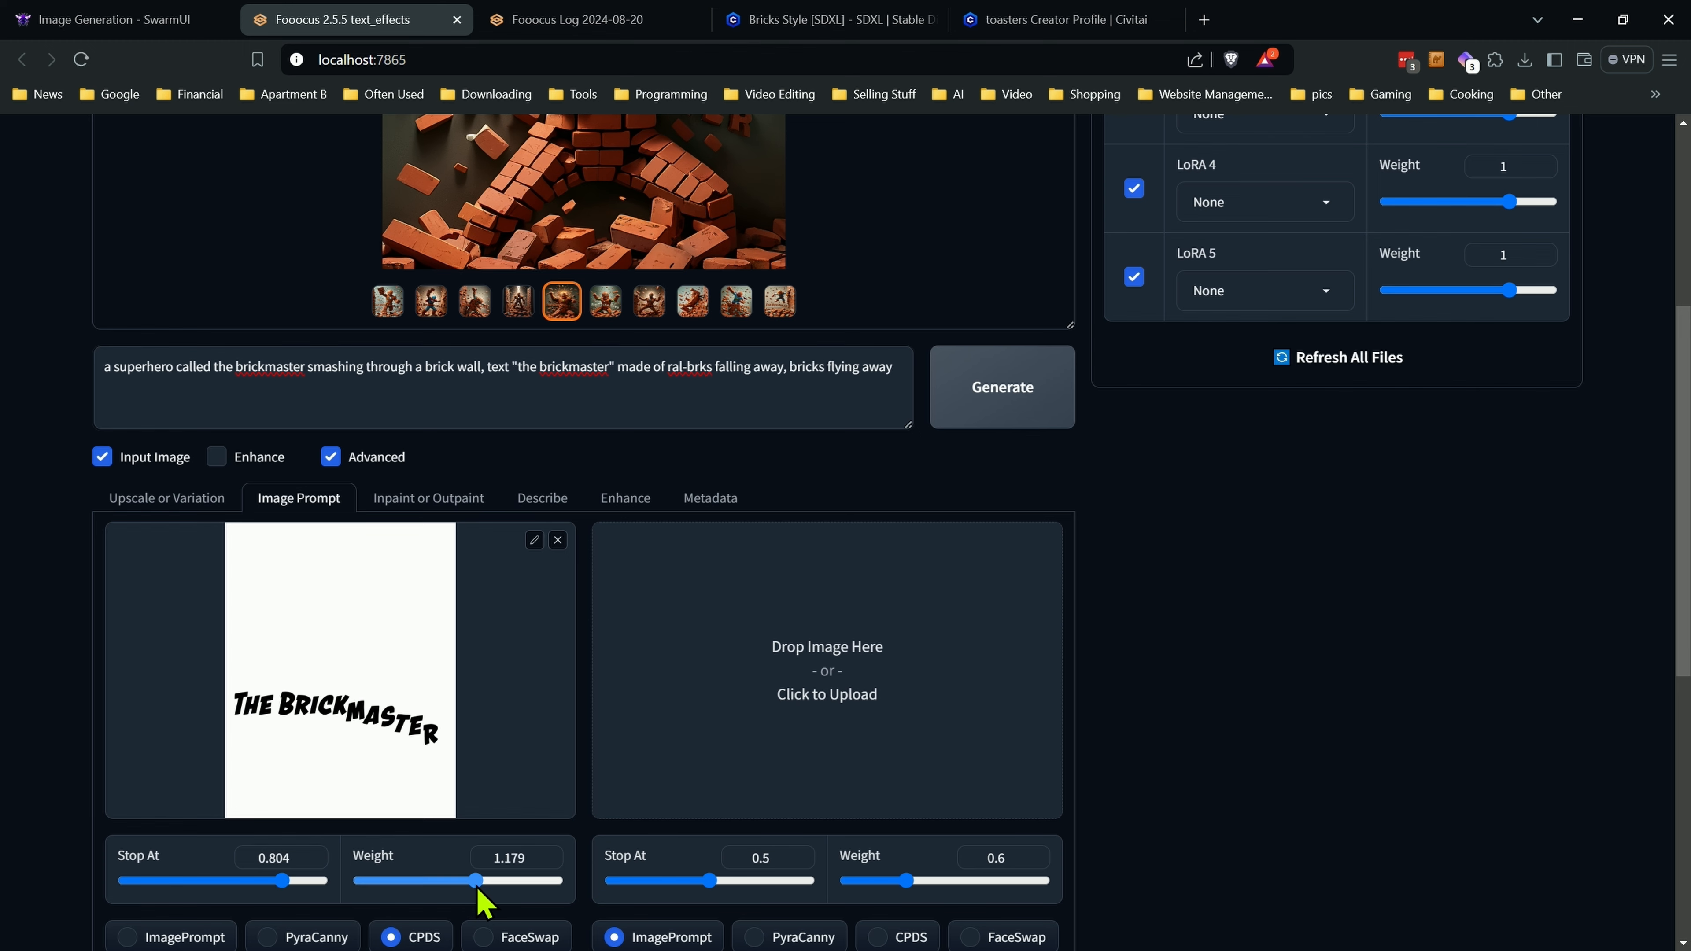
pyautogui.scroll(5, 1045, 766)
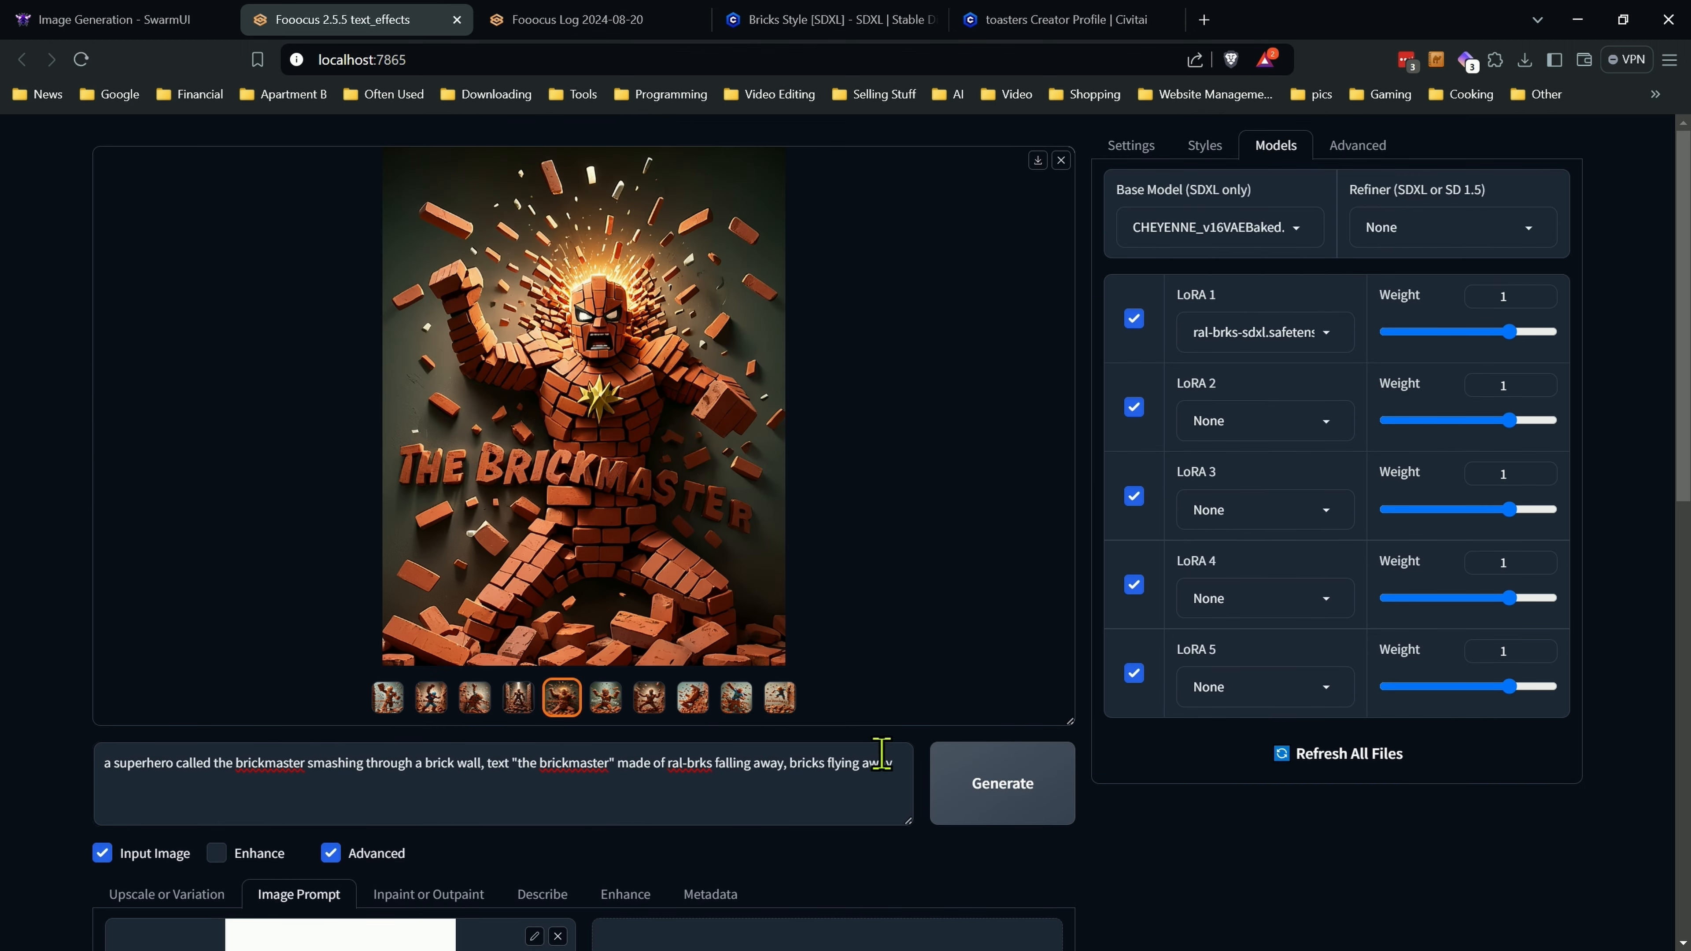
pyautogui.click(1011, 785)
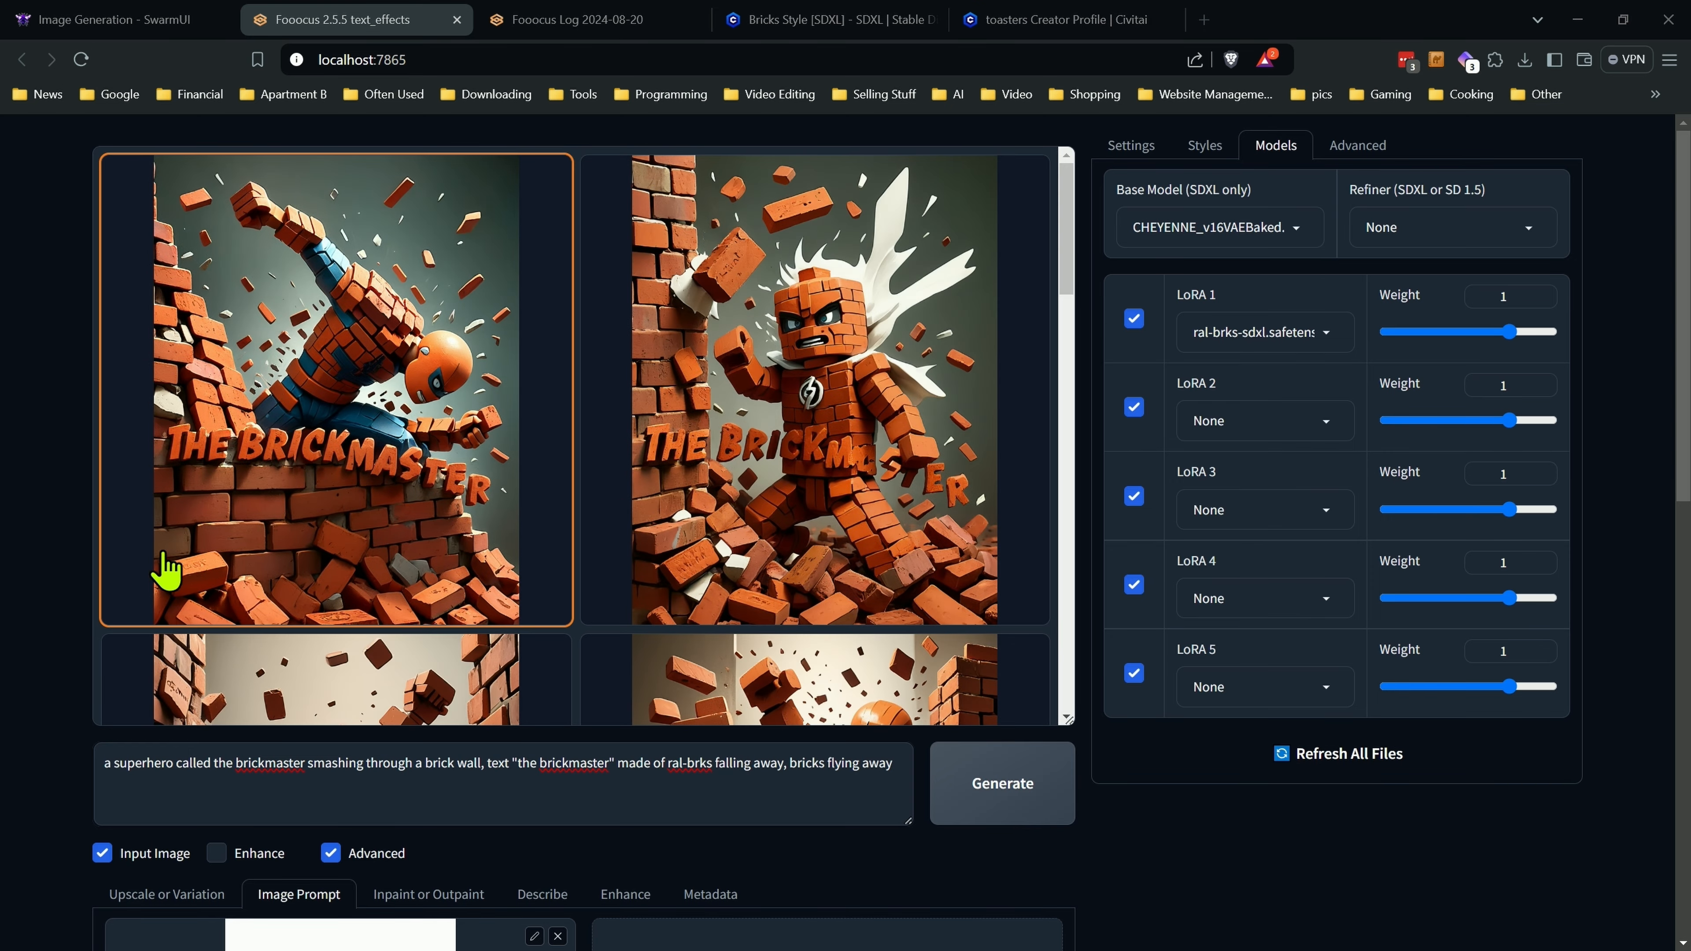
# Go through all images of the new Brickmaster batch and compare their lettering with the text reference image.
pyautogui.click(372, 490)
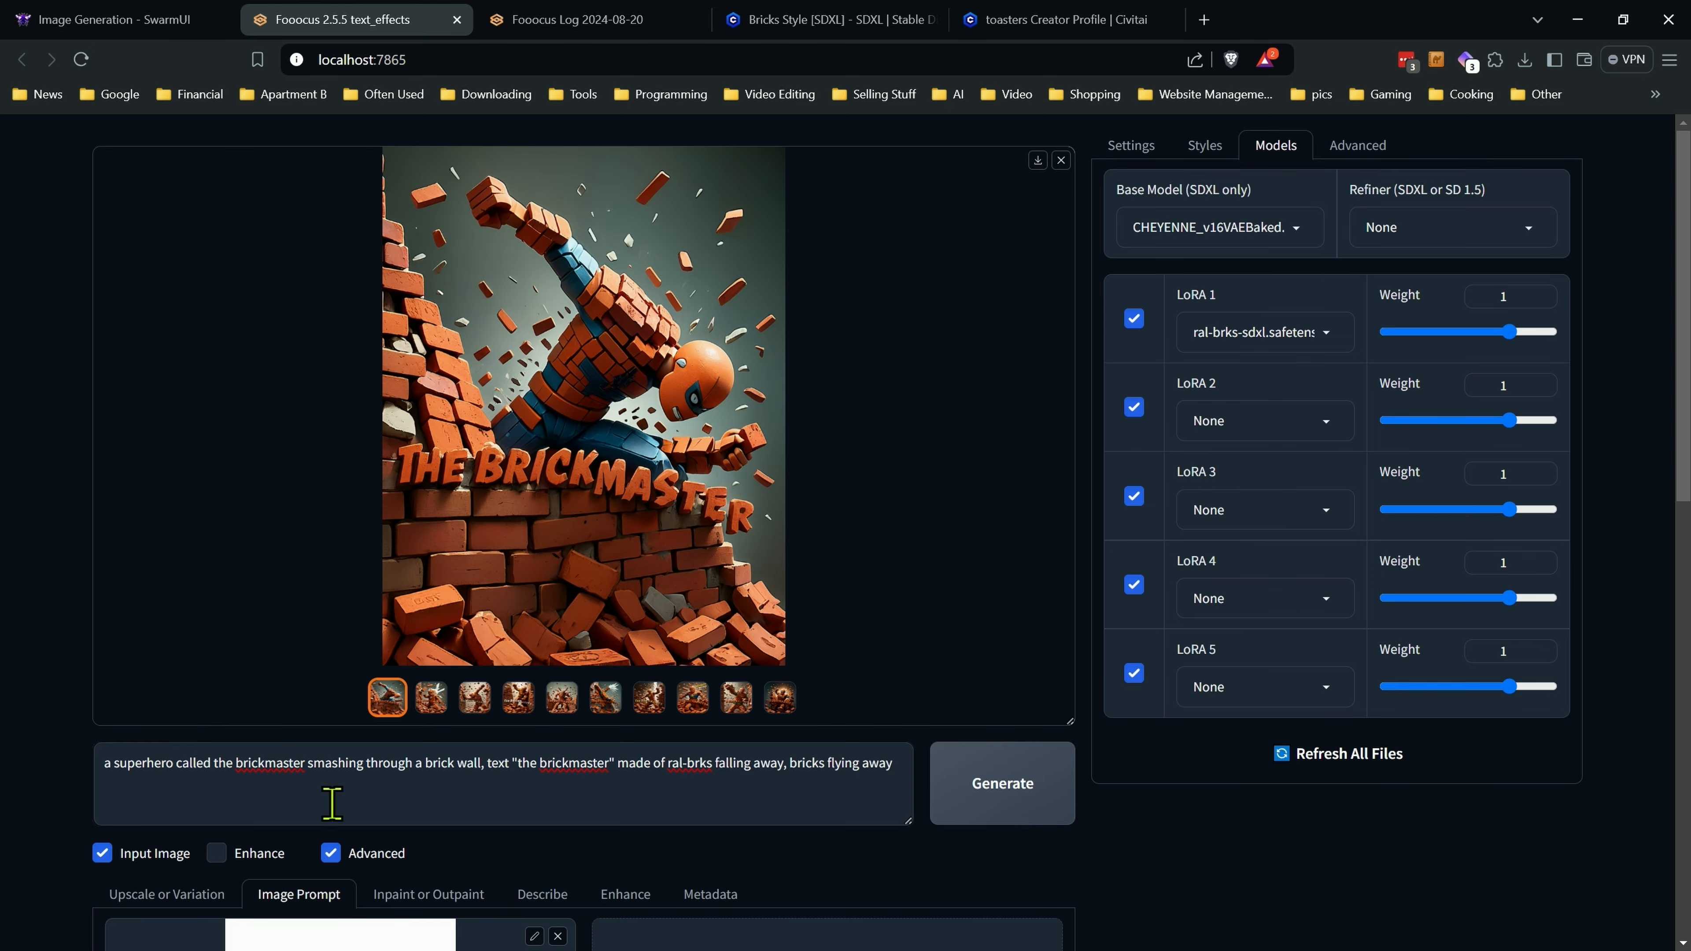
pyautogui.scroll(-5, 167, 739)
pyautogui.scroll(5, 329, 507)
pyautogui.click(428, 700)
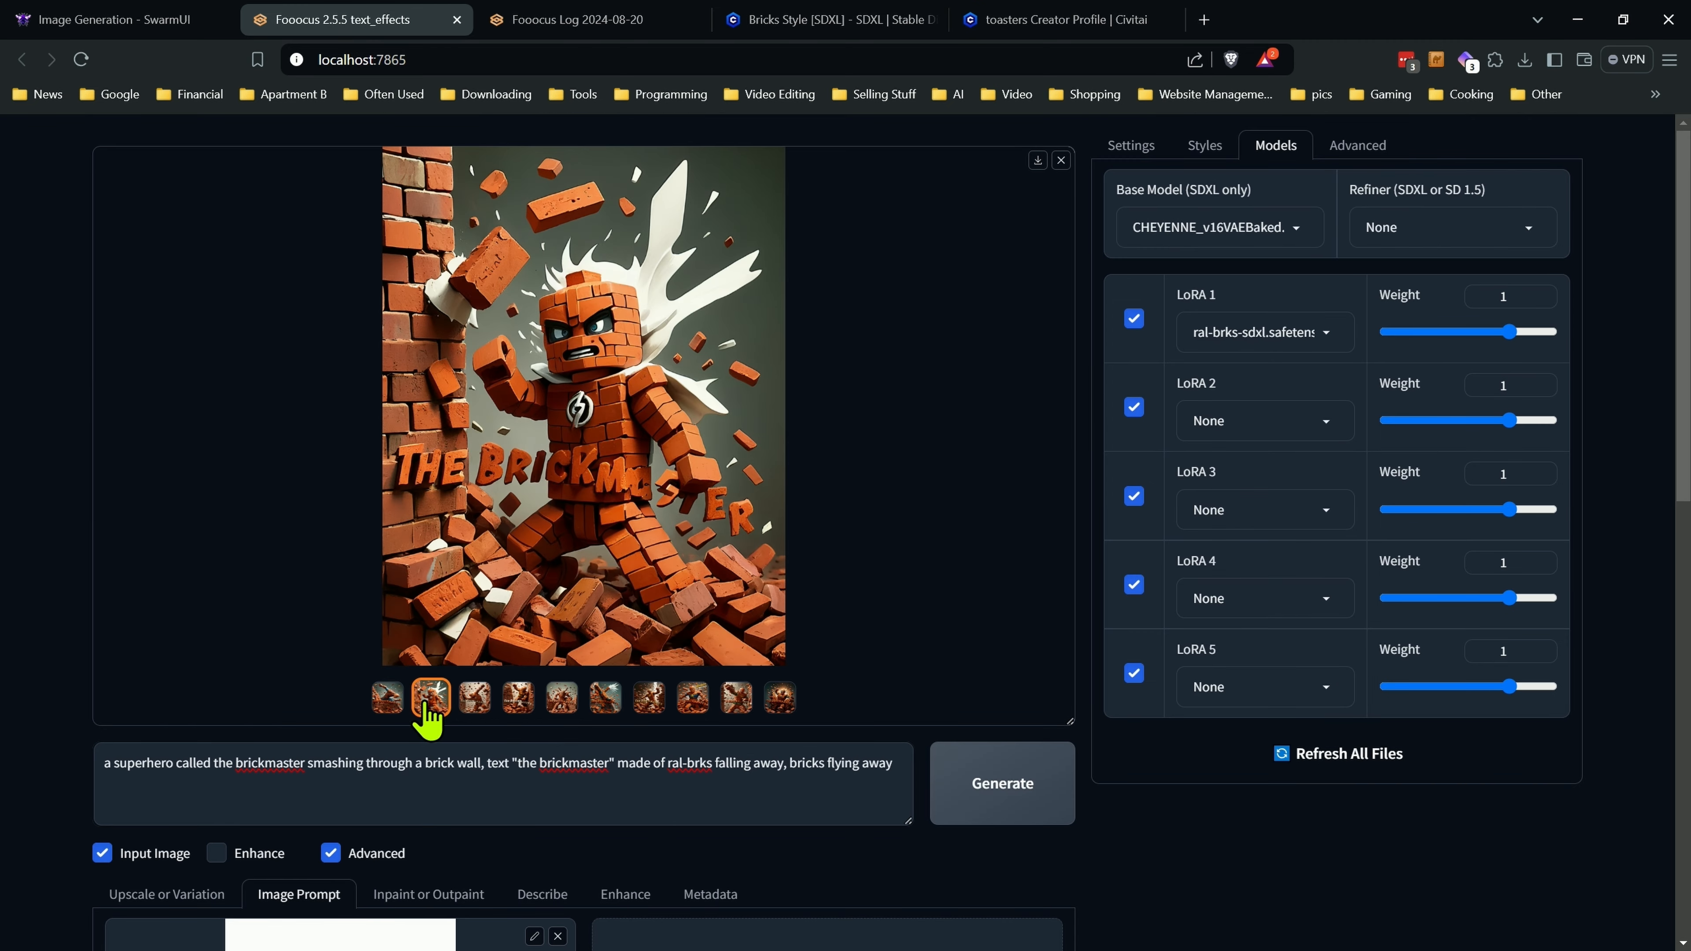
pyautogui.click(473, 700)
pyautogui.click(520, 701)
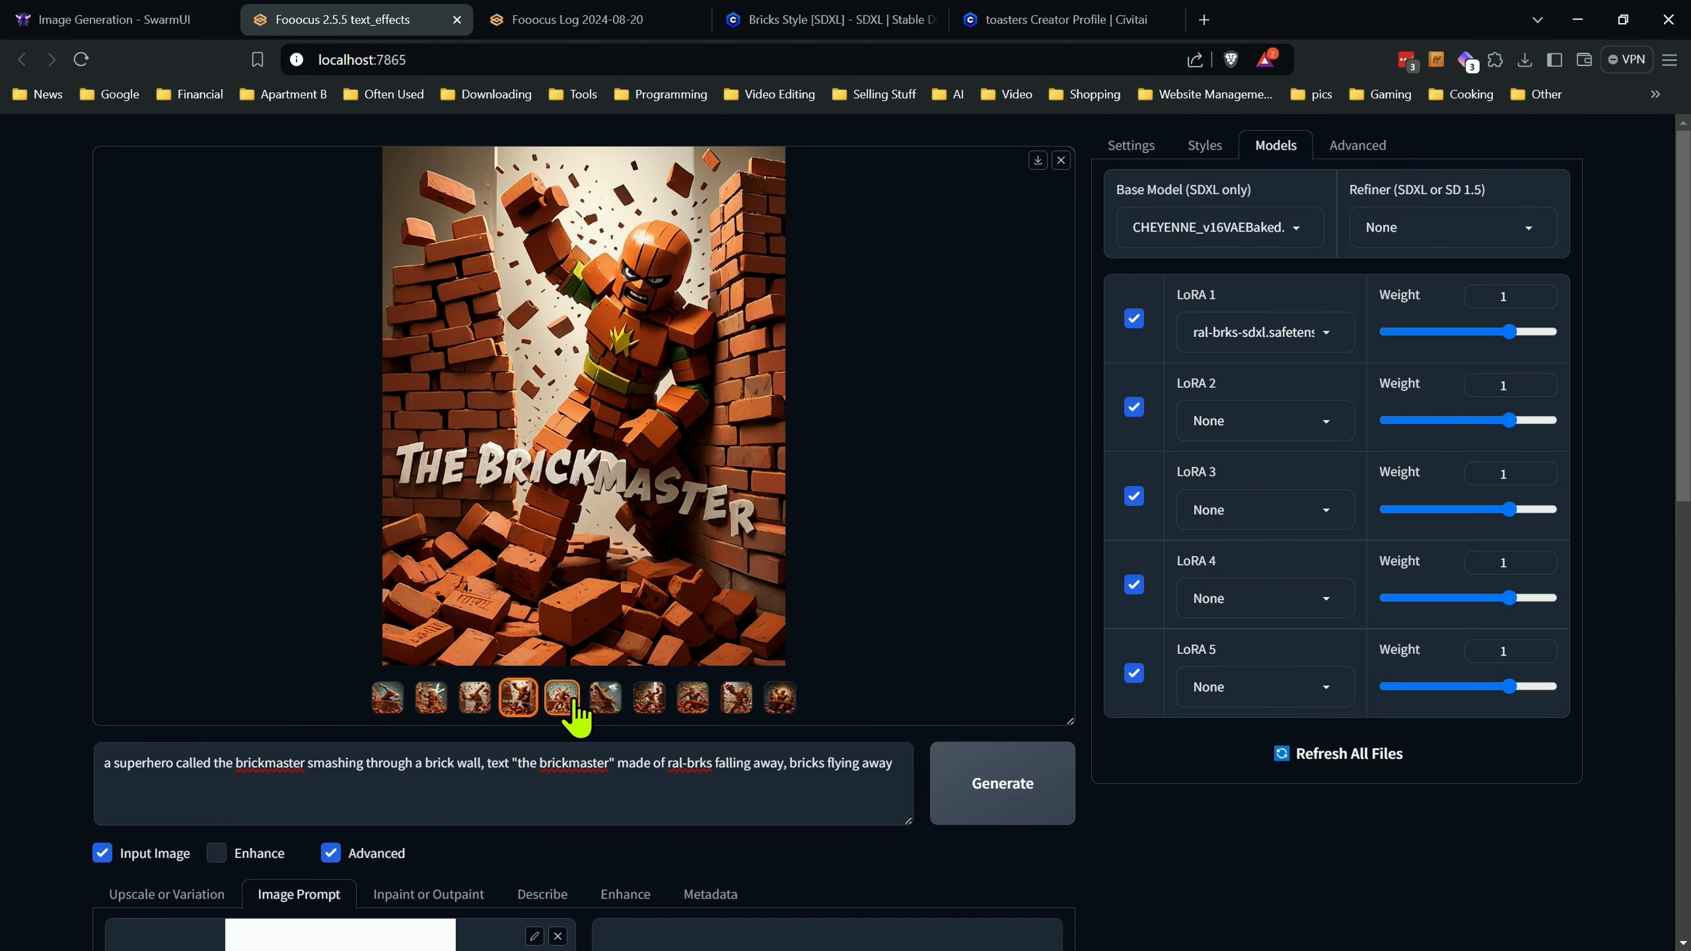
pyautogui.click(571, 703)
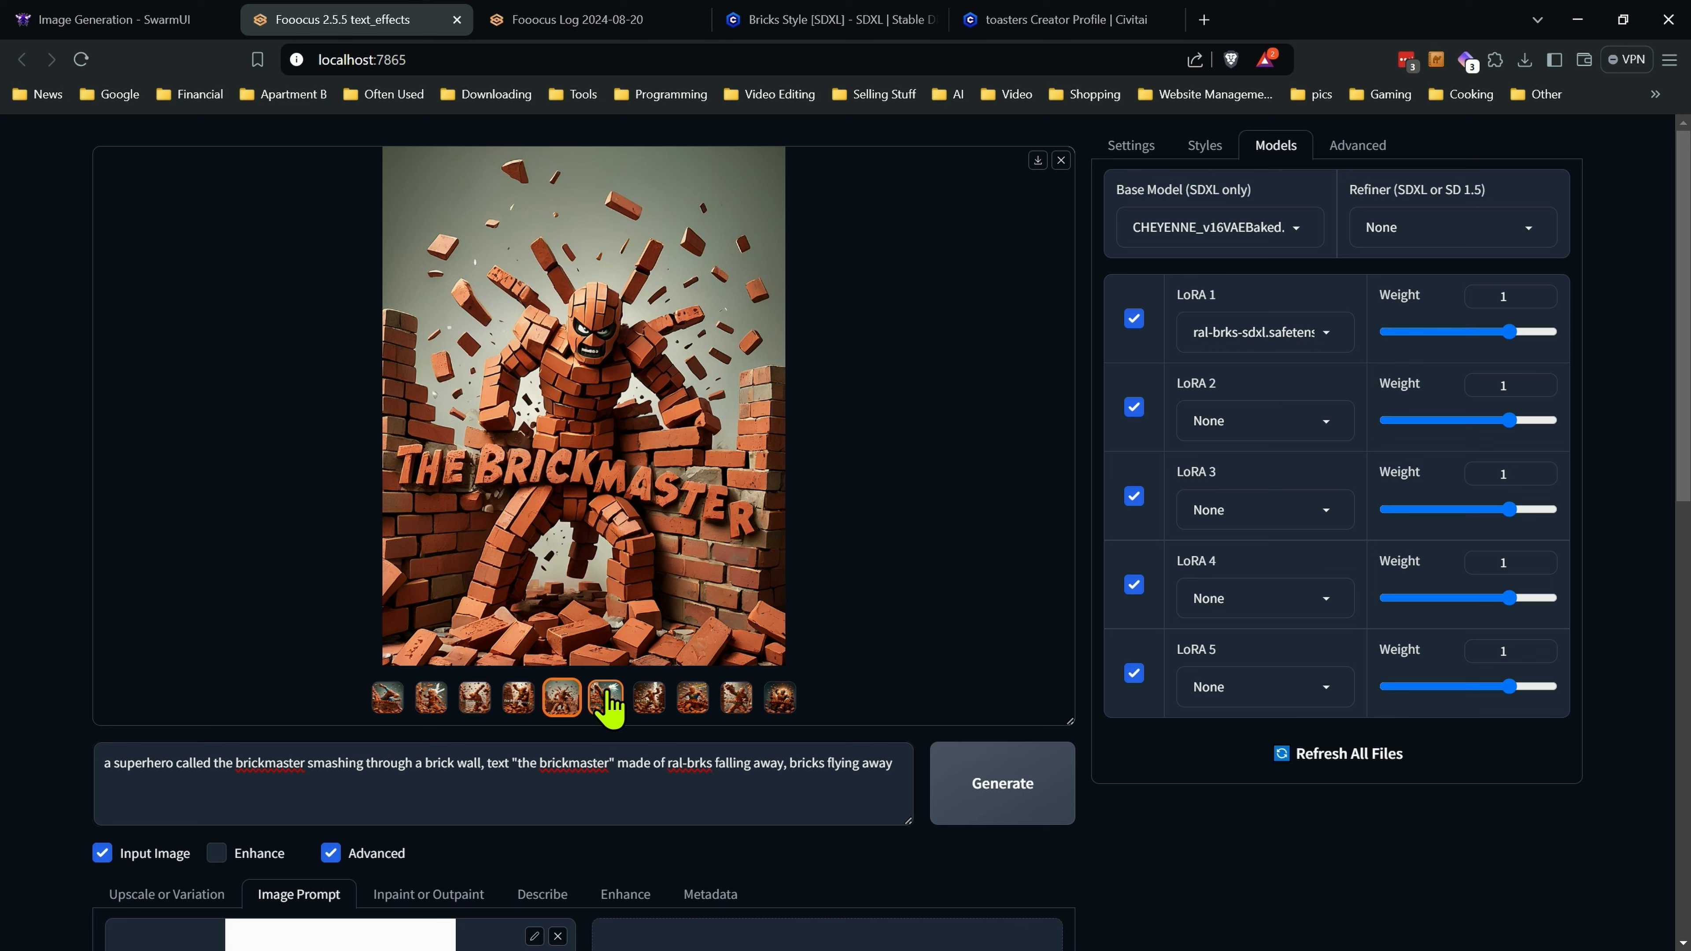
pyautogui.click(606, 698)
pyautogui.click(651, 701)
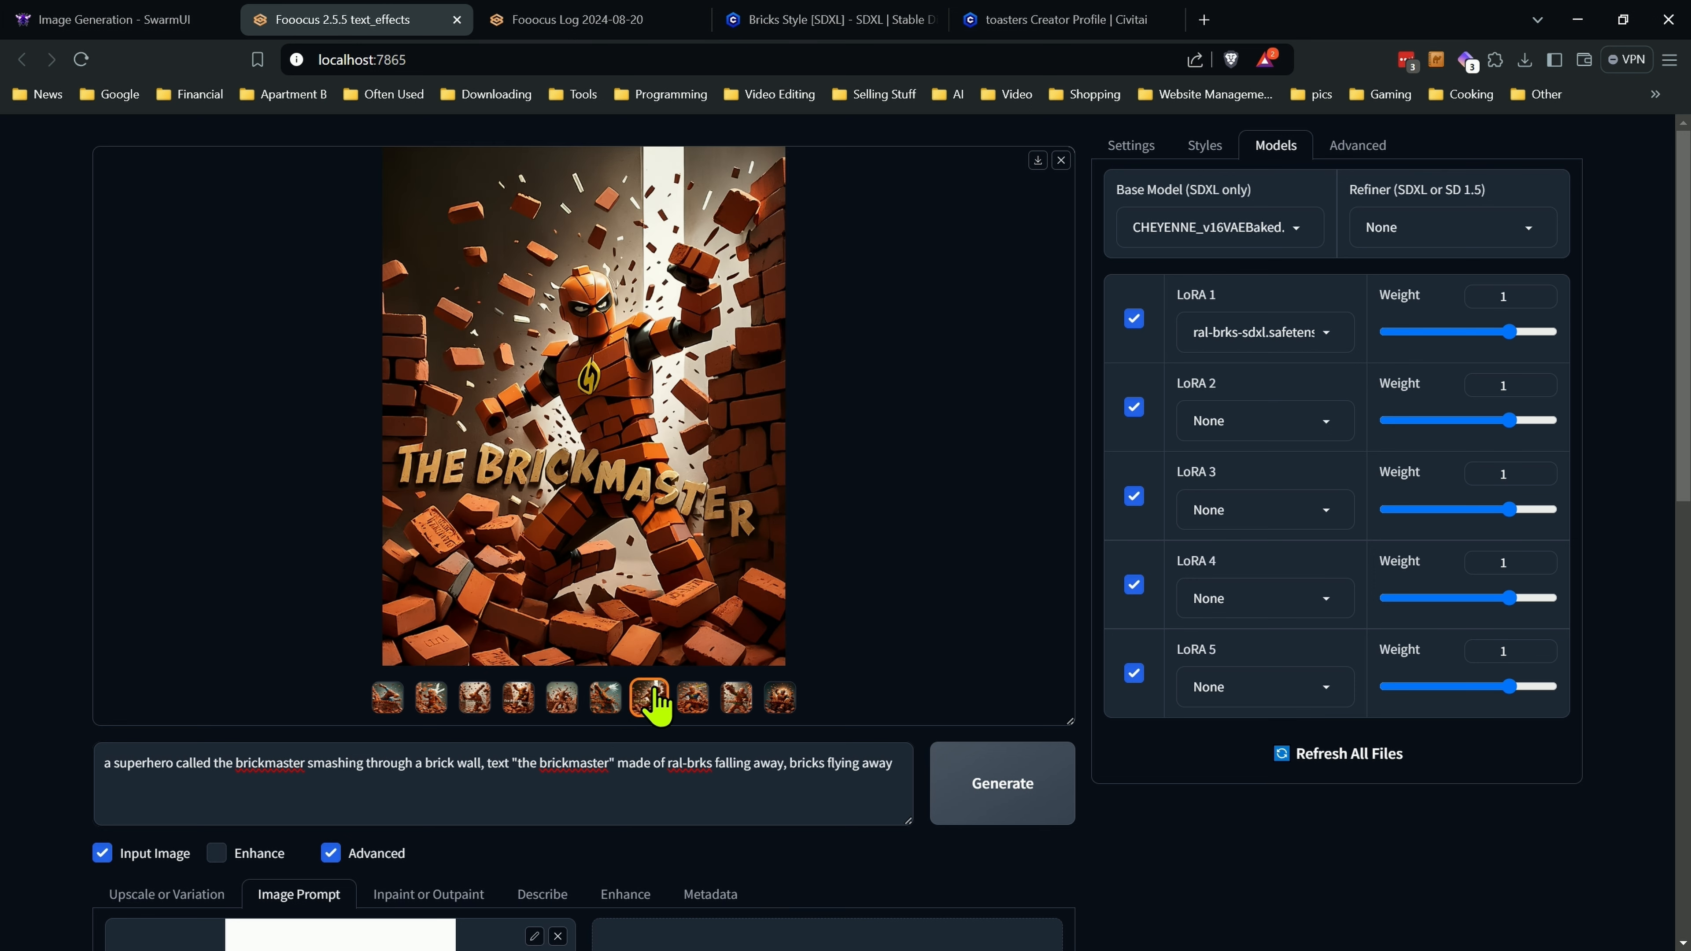
pyautogui.click(692, 699)
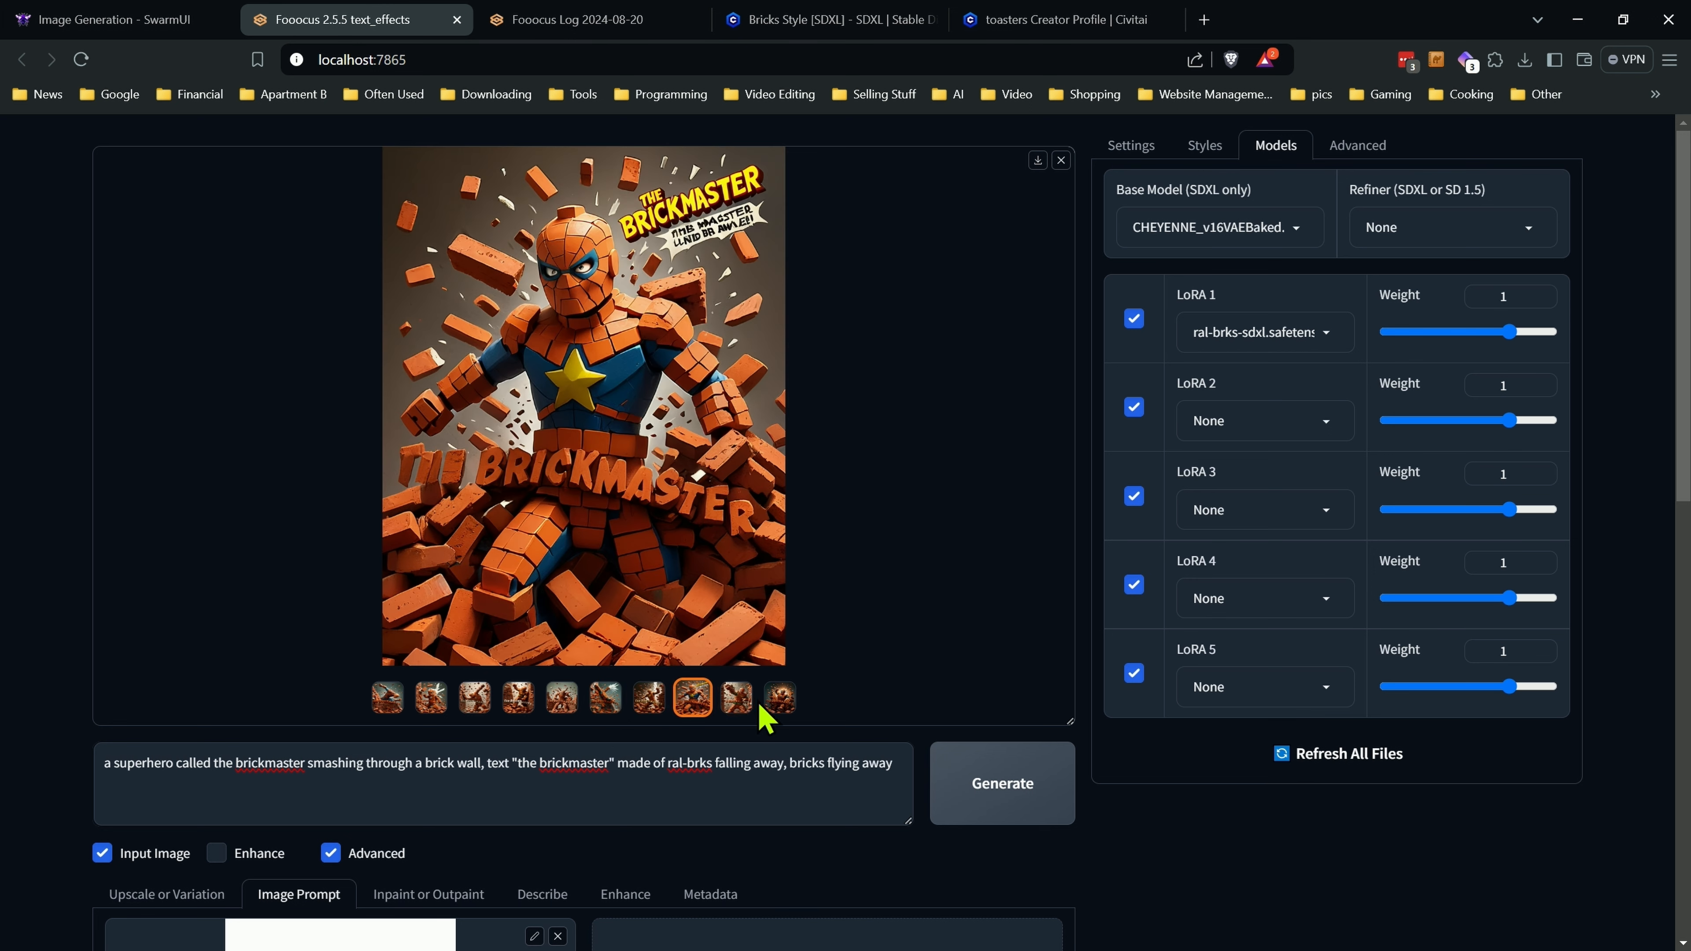
pyautogui.click(738, 703)
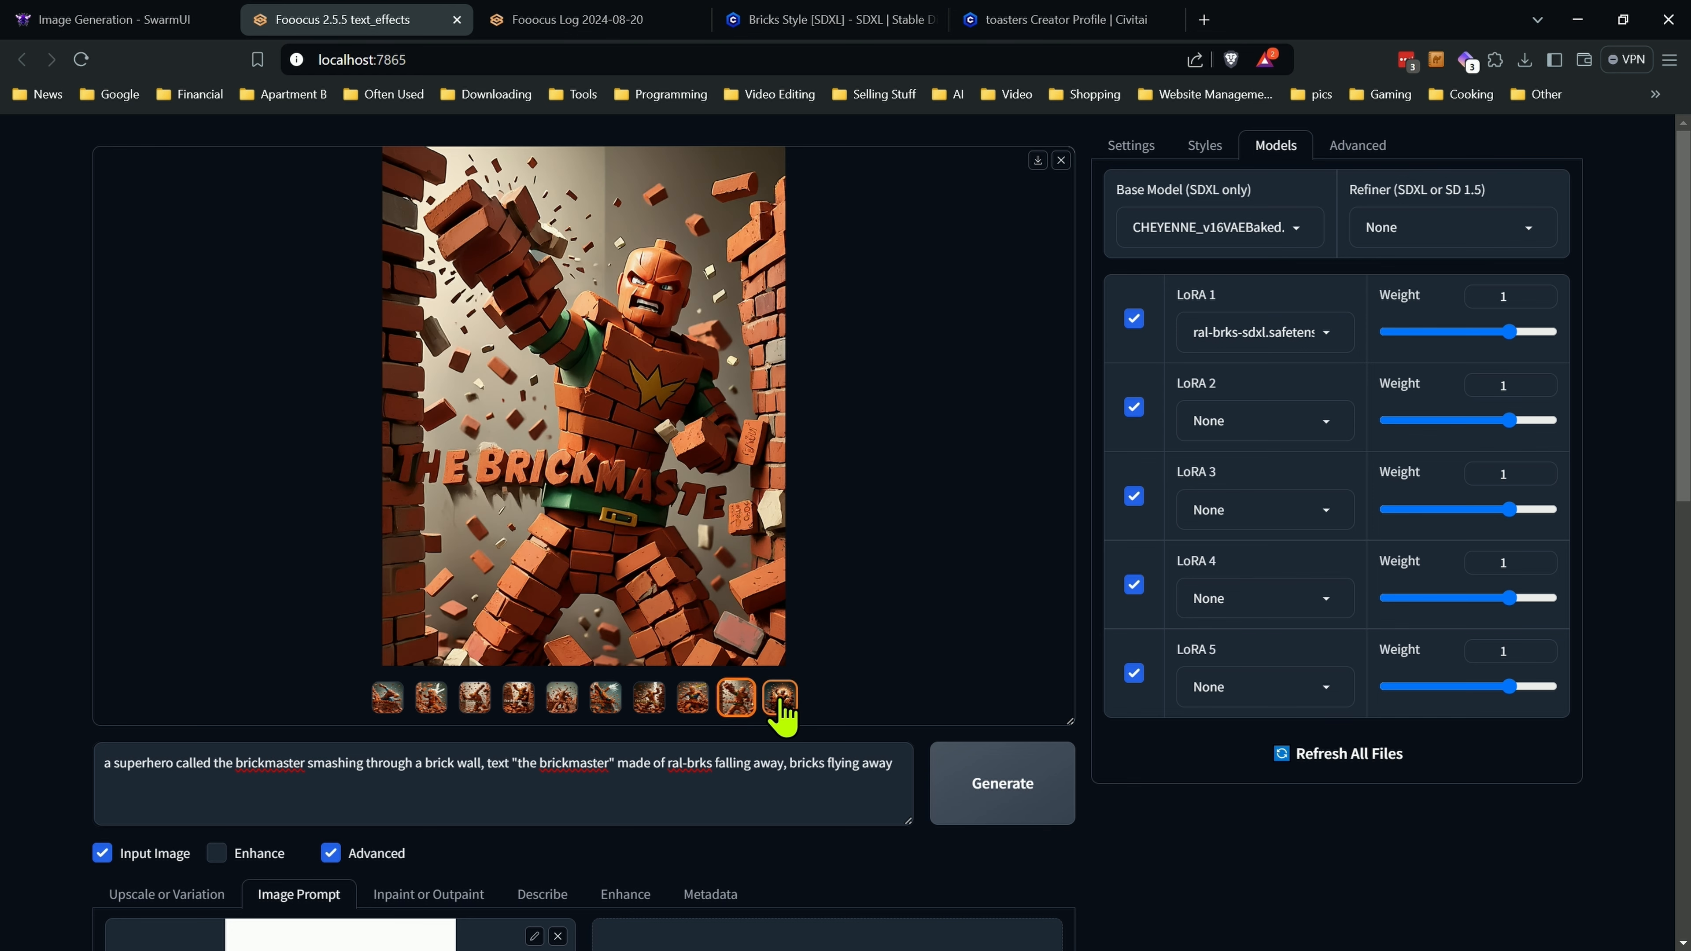
pyautogui.click(780, 703)
pyautogui.scroll(-5, 295, 547)
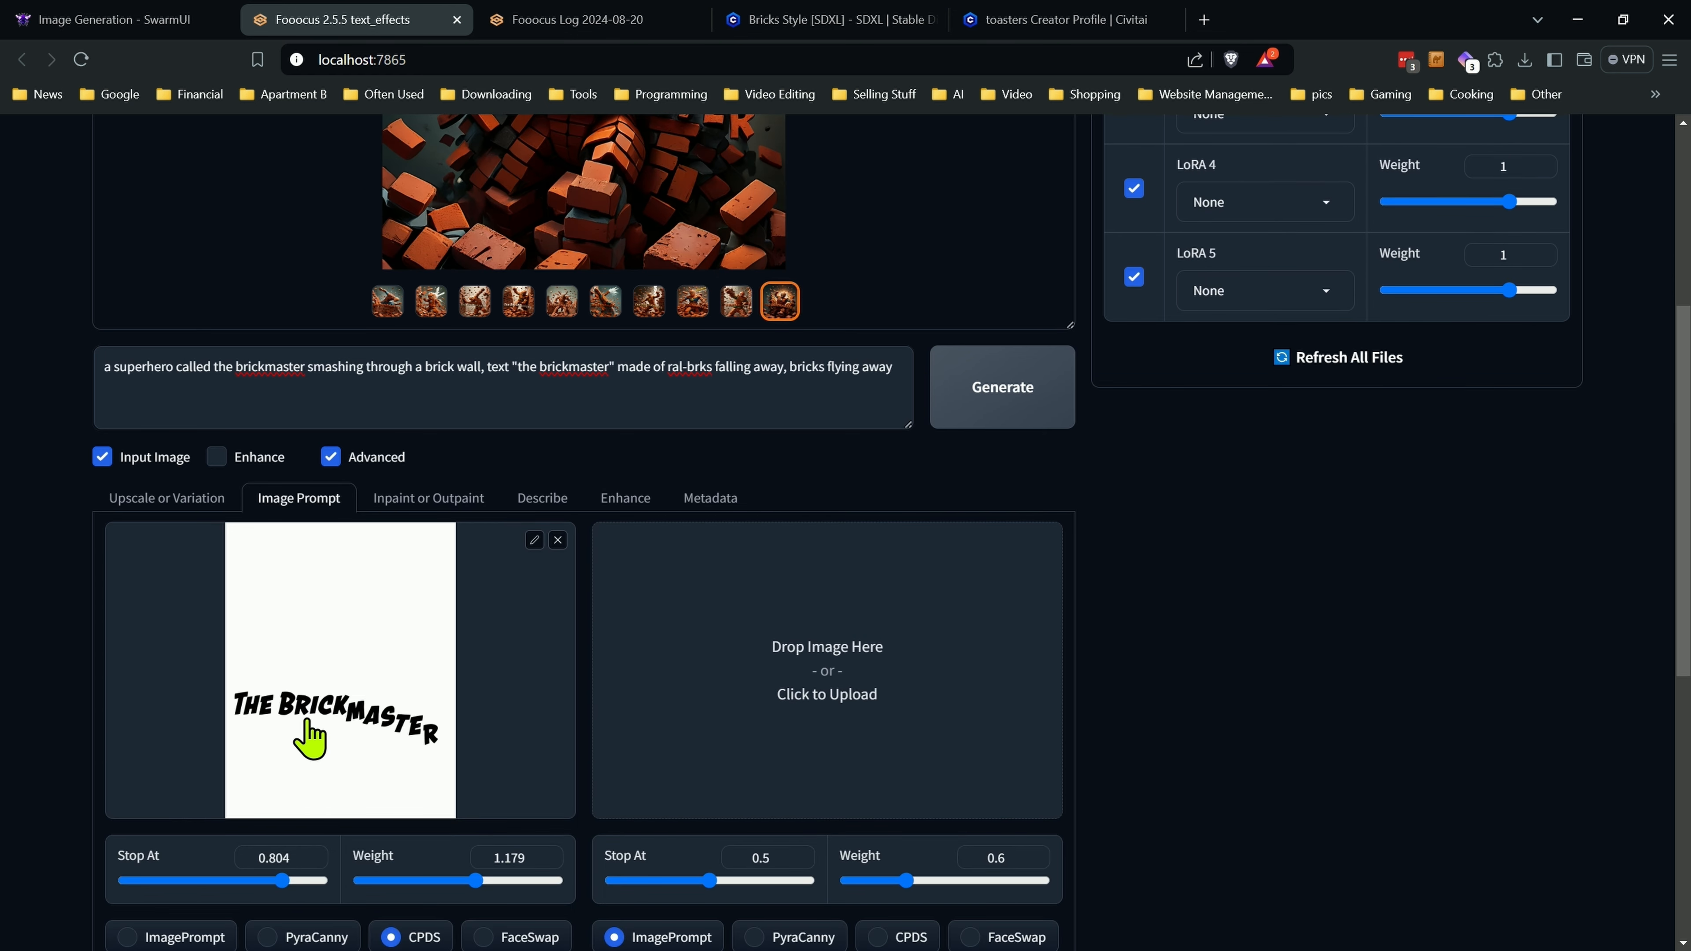
pyautogui.scroll(4, 313, 728)
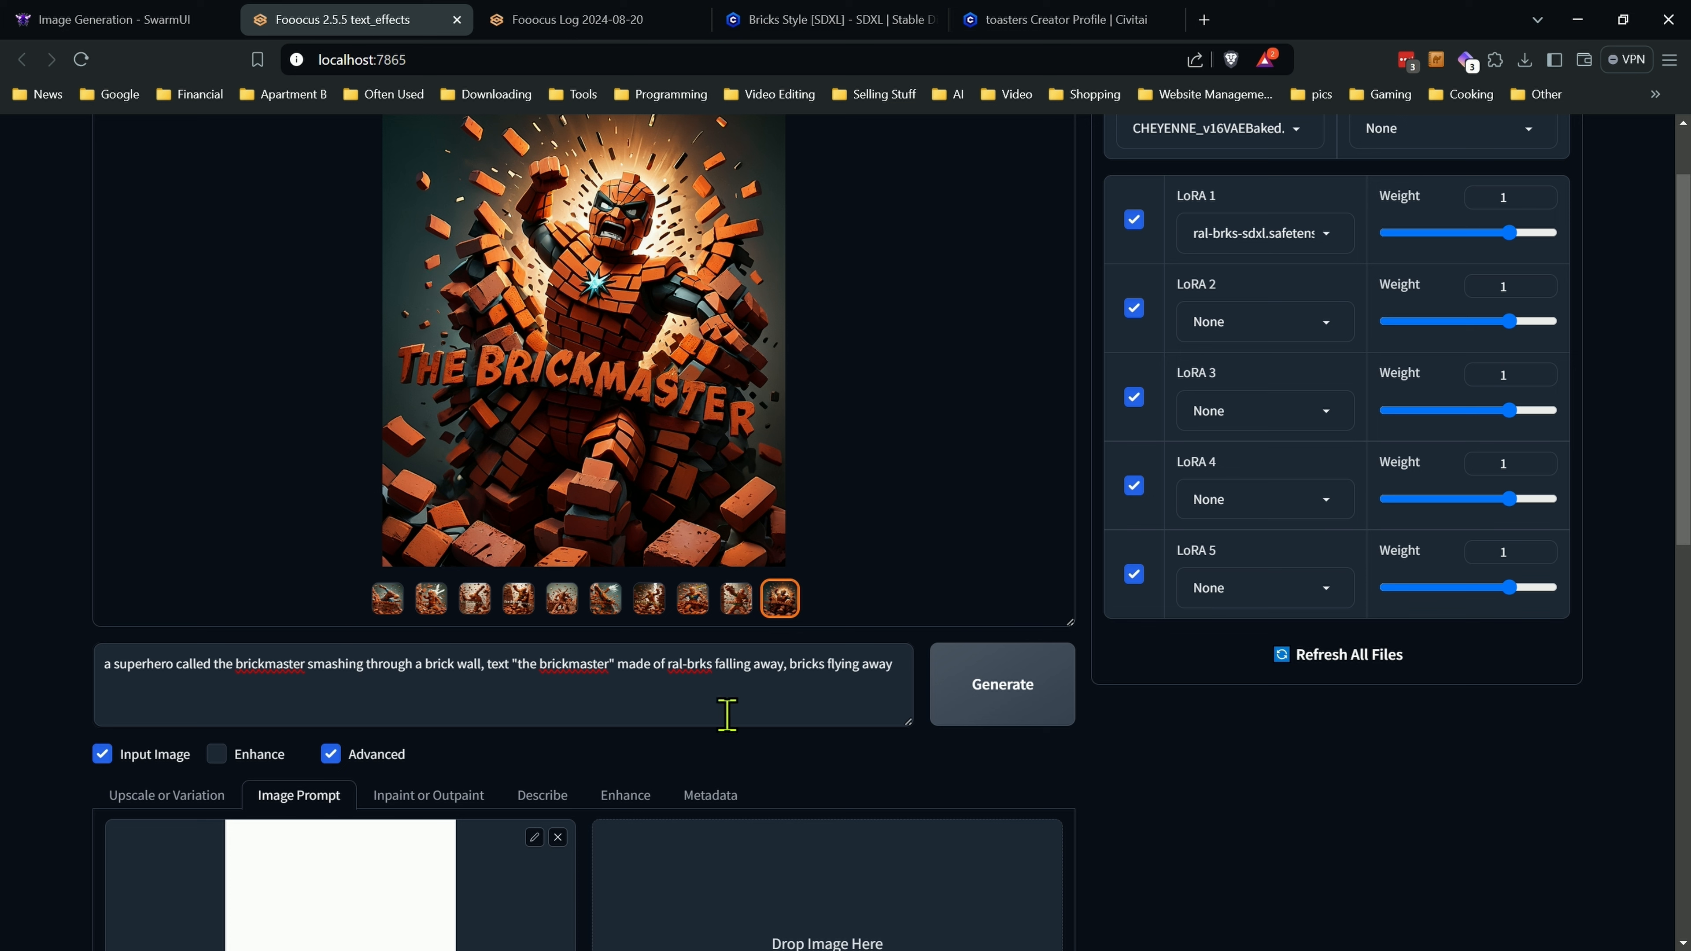
pyautogui.scroll(1, 1297, 439)
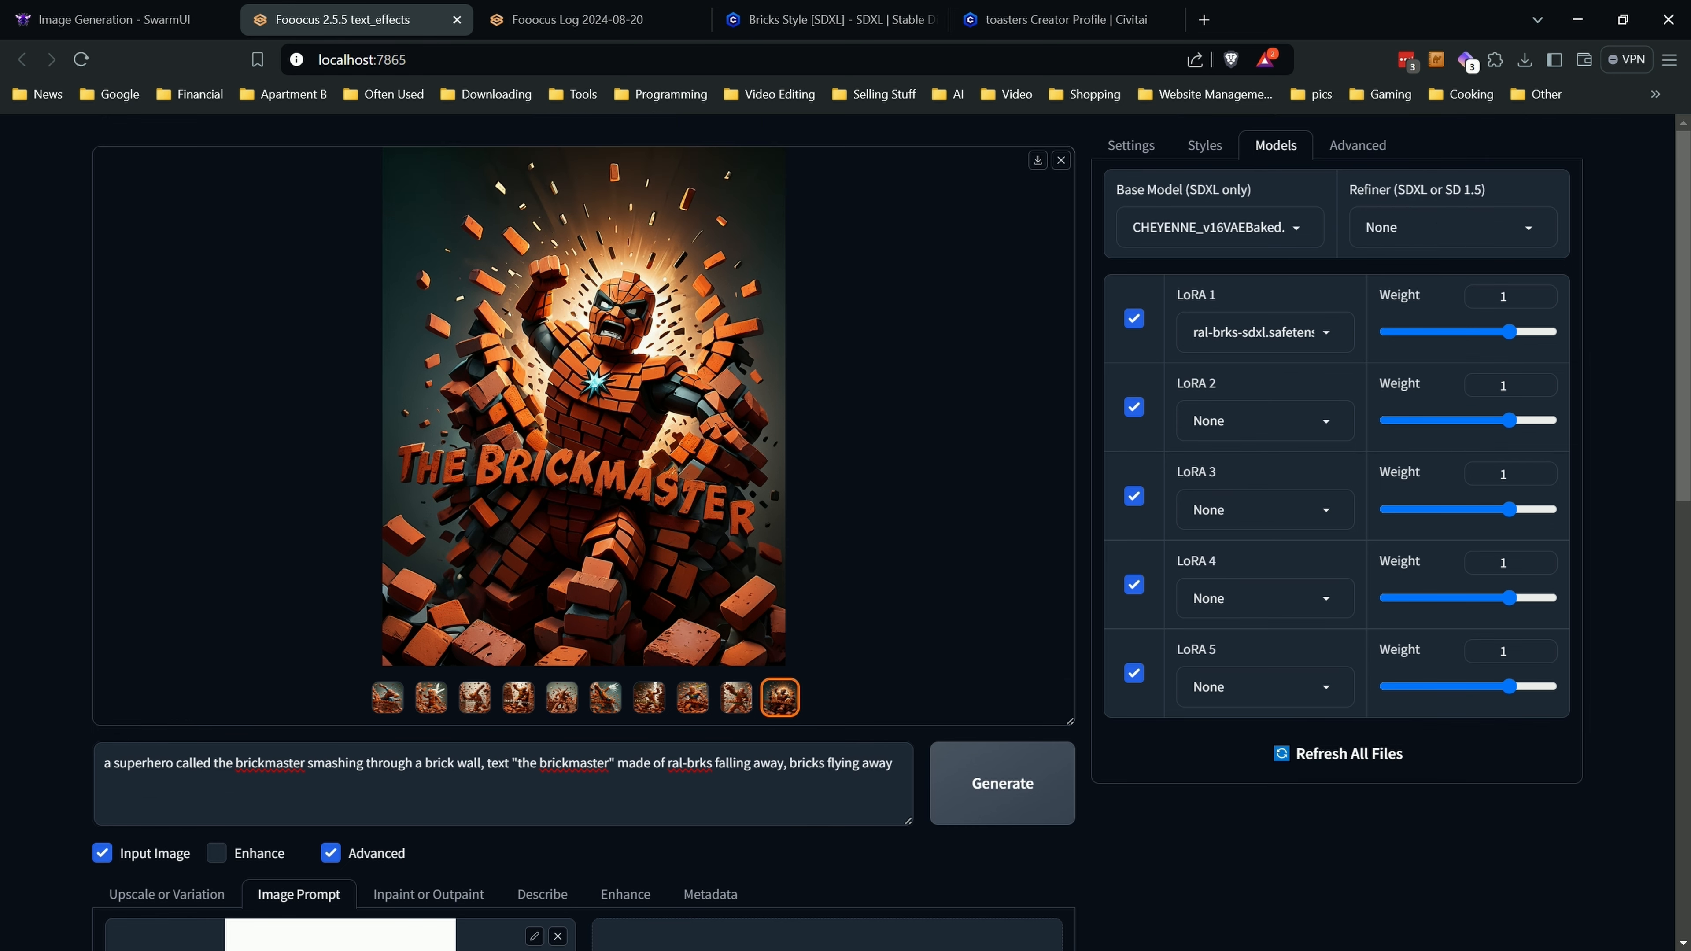
# Replace the first image prompt with the "Leaving It All Behind" text image and set its weight to 1.009.
pyautogui.scroll(-5, 64, 491)
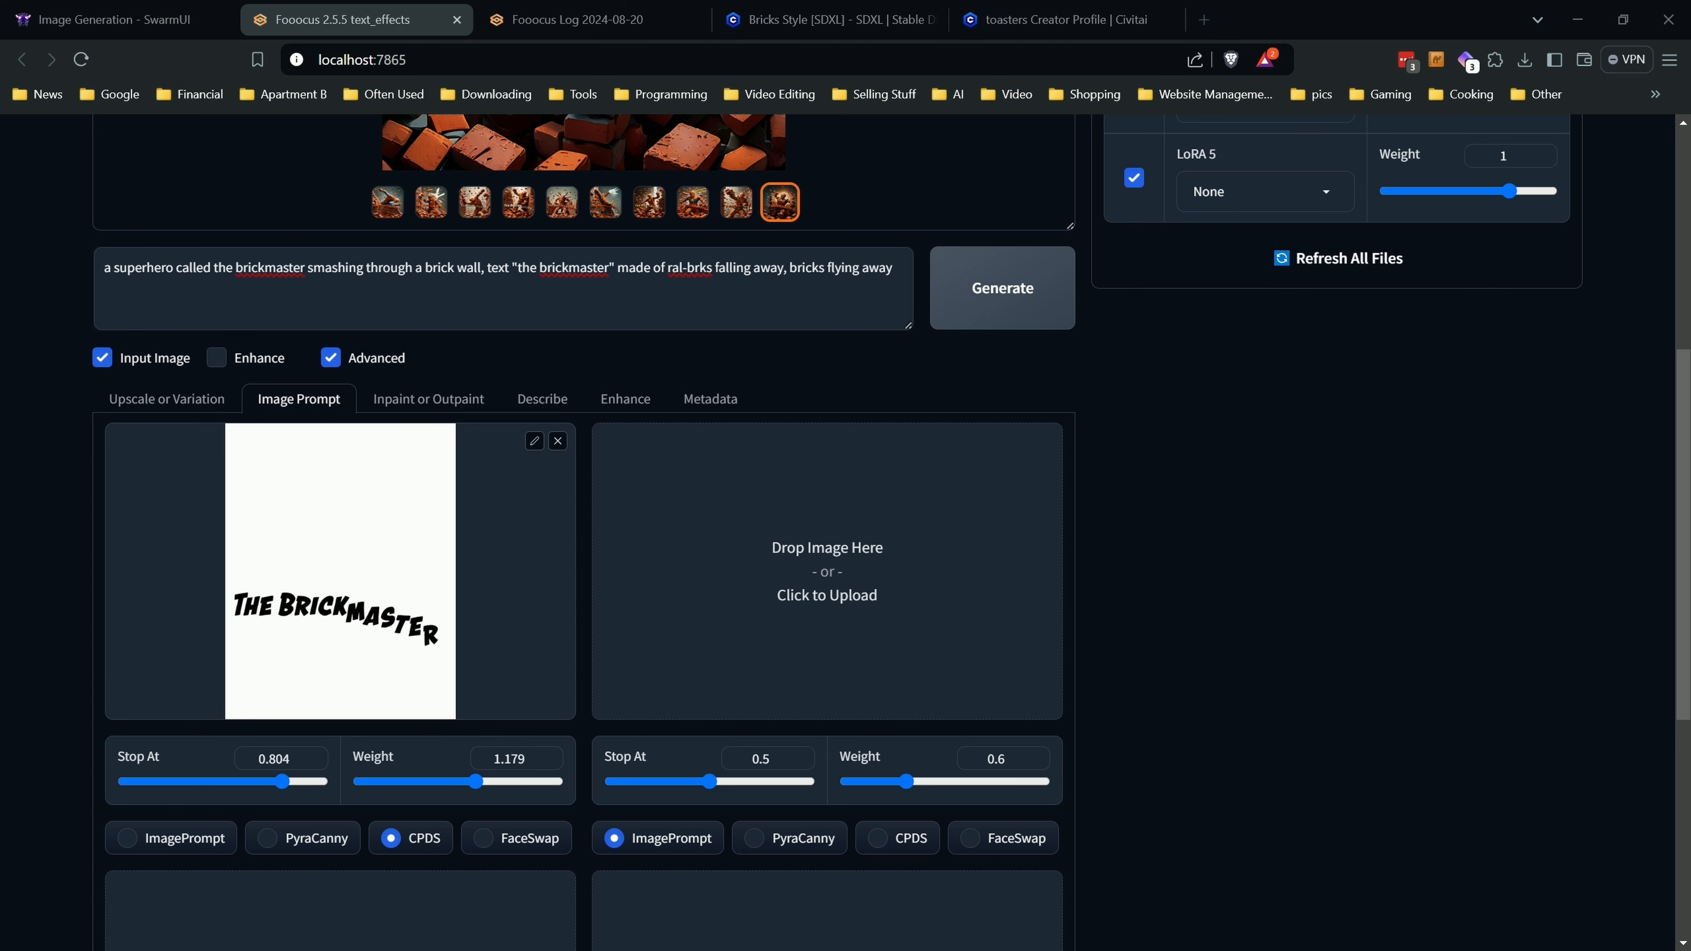
pyautogui.scroll(-2, 44, 553)
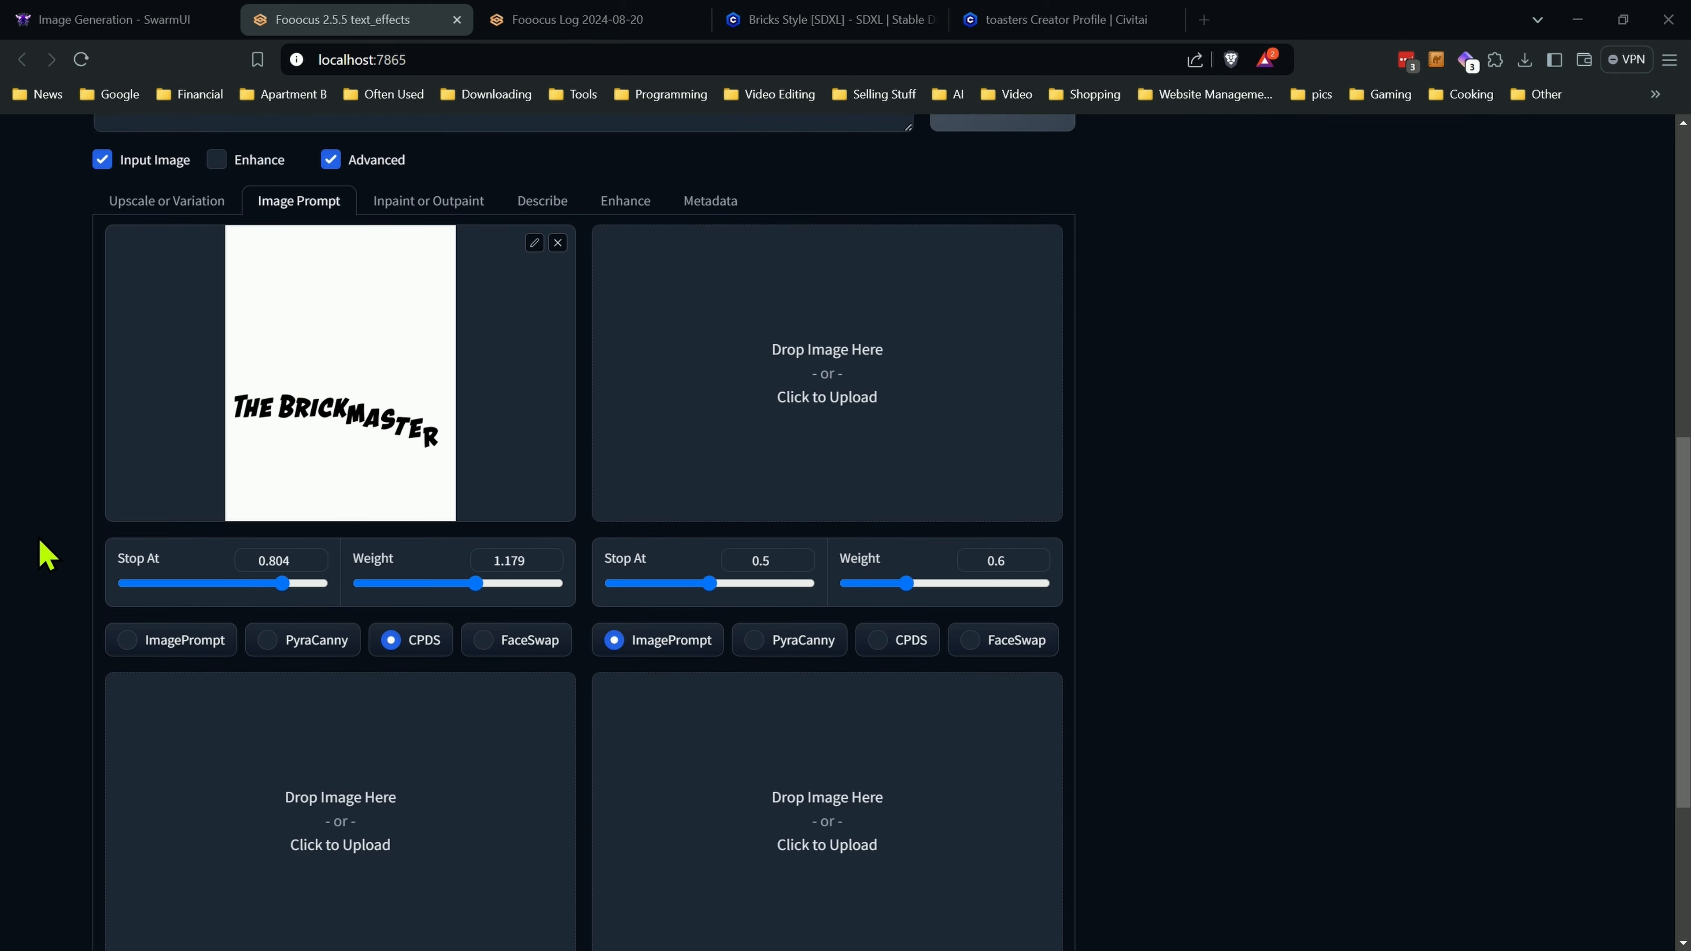
pyautogui.scroll(1, 44, 554)
pyautogui.moveTo(2, 586); pyautogui.dragTo(386, 498)
pyautogui.moveTo(1, 509); pyautogui.dragTo(362, 442)
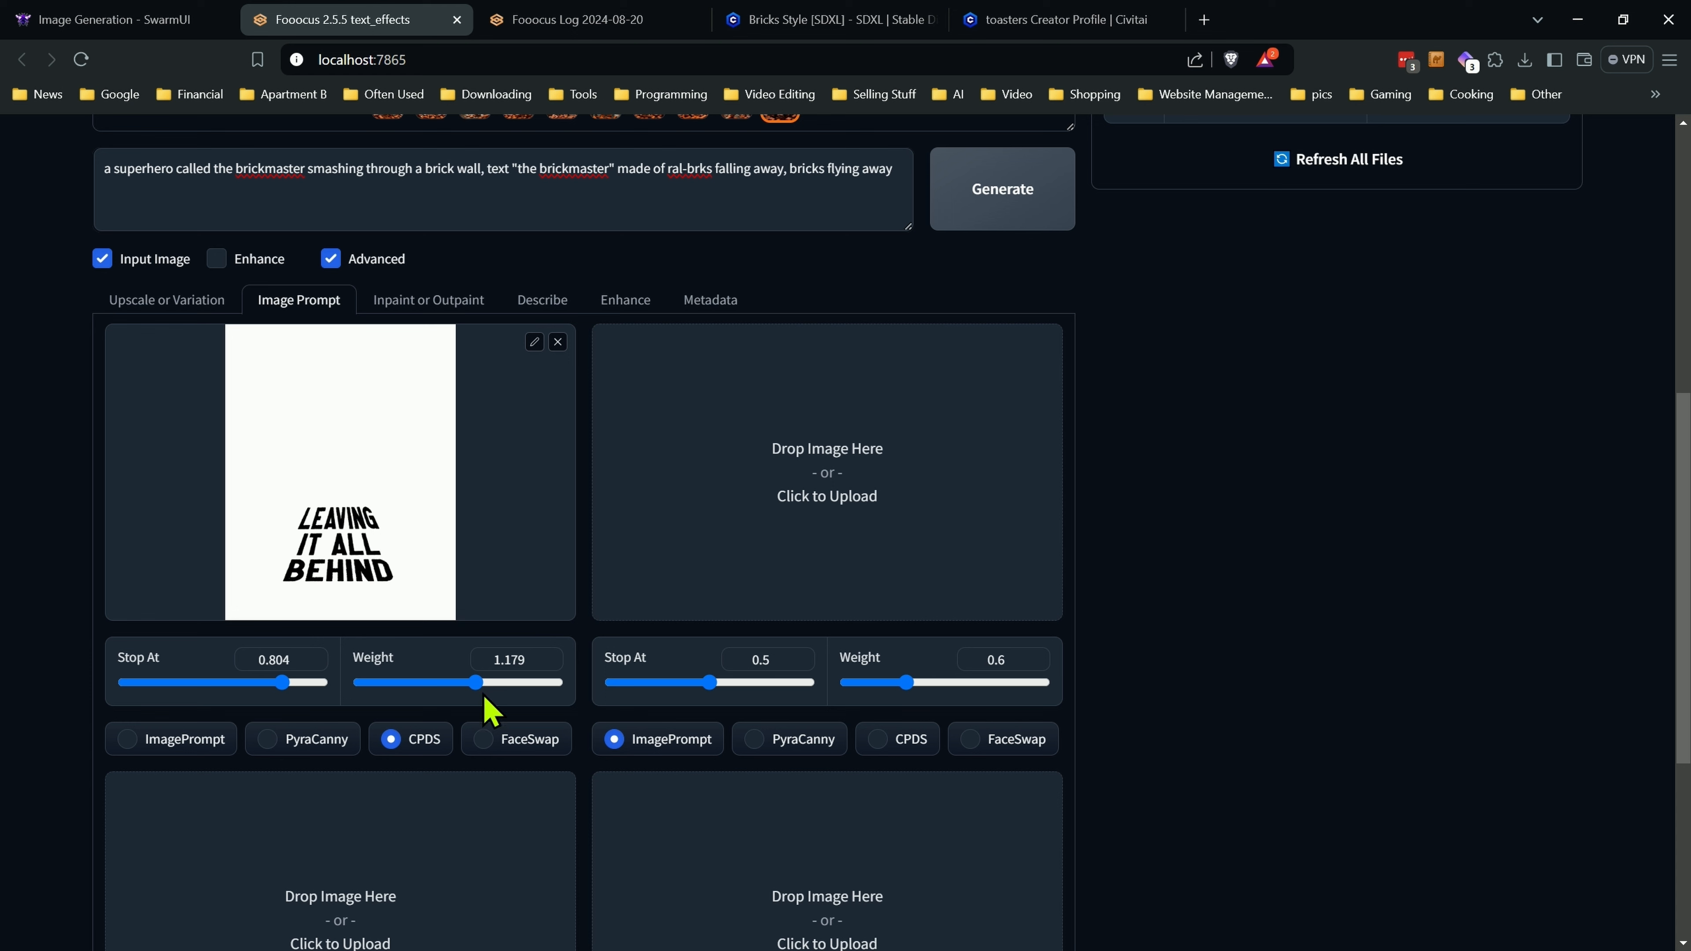
pyautogui.moveTo(479, 686); pyautogui.dragTo(468, 684)
pyautogui.scroll(4, 160, 596)
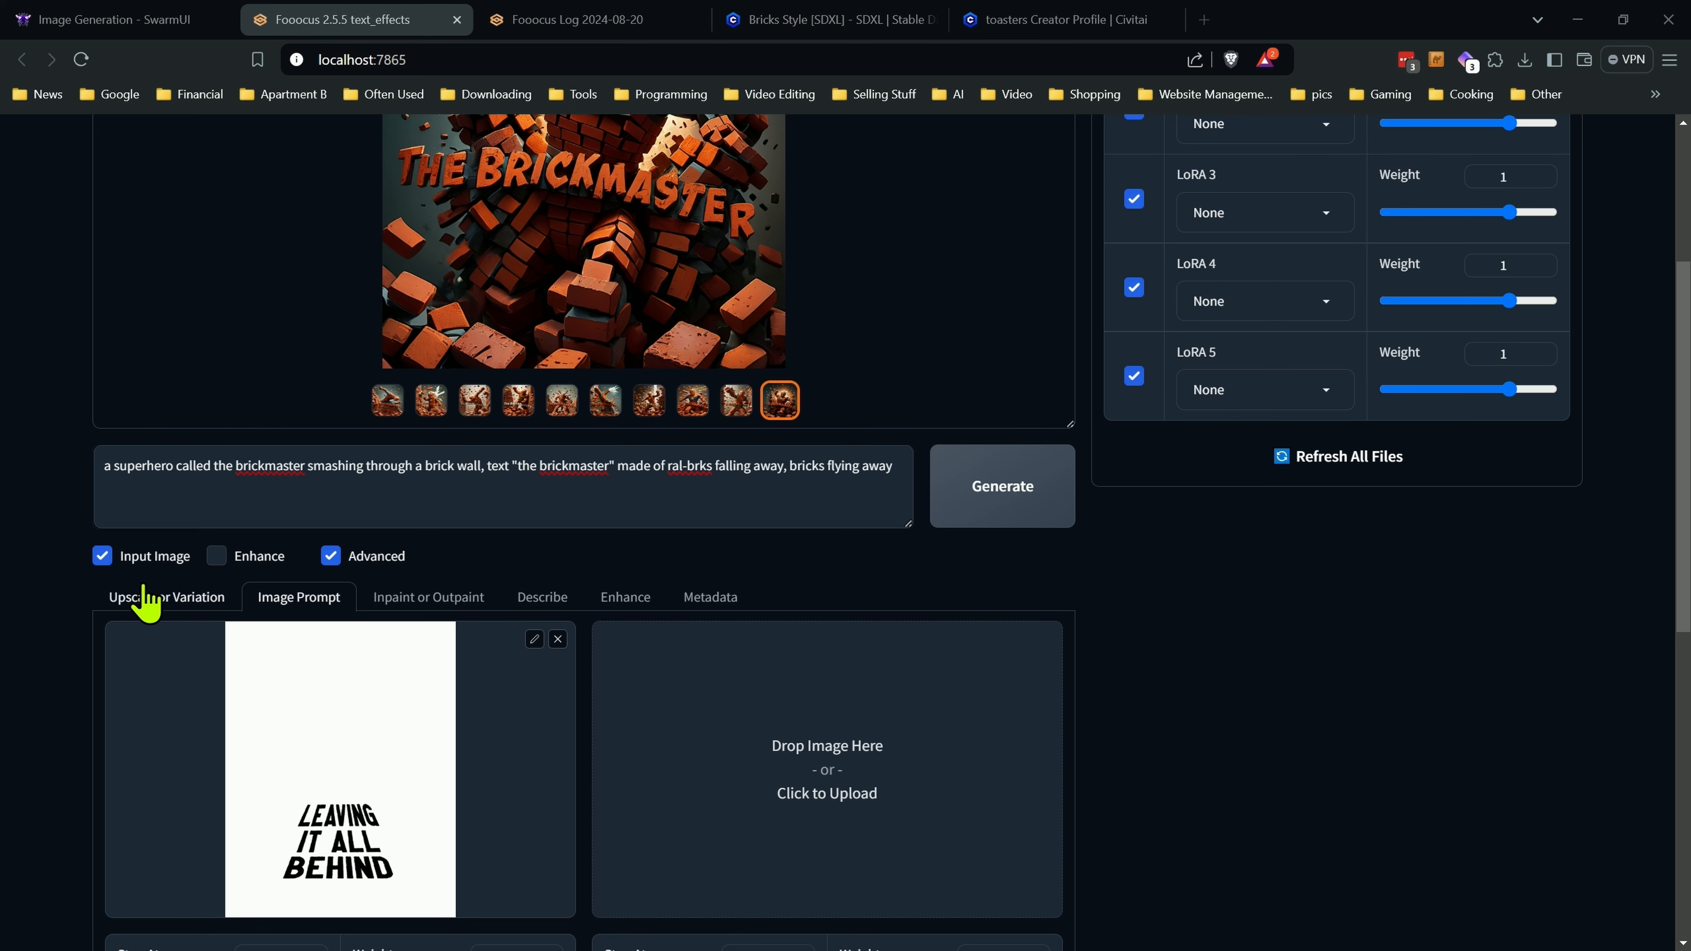
# Replace the prompt with 'a woman walking away, cracked and broken text "Leaving It All Behind", drath' and set the reference's Stop At to 0.77.
pyautogui.scroll(-1, 123, 659)
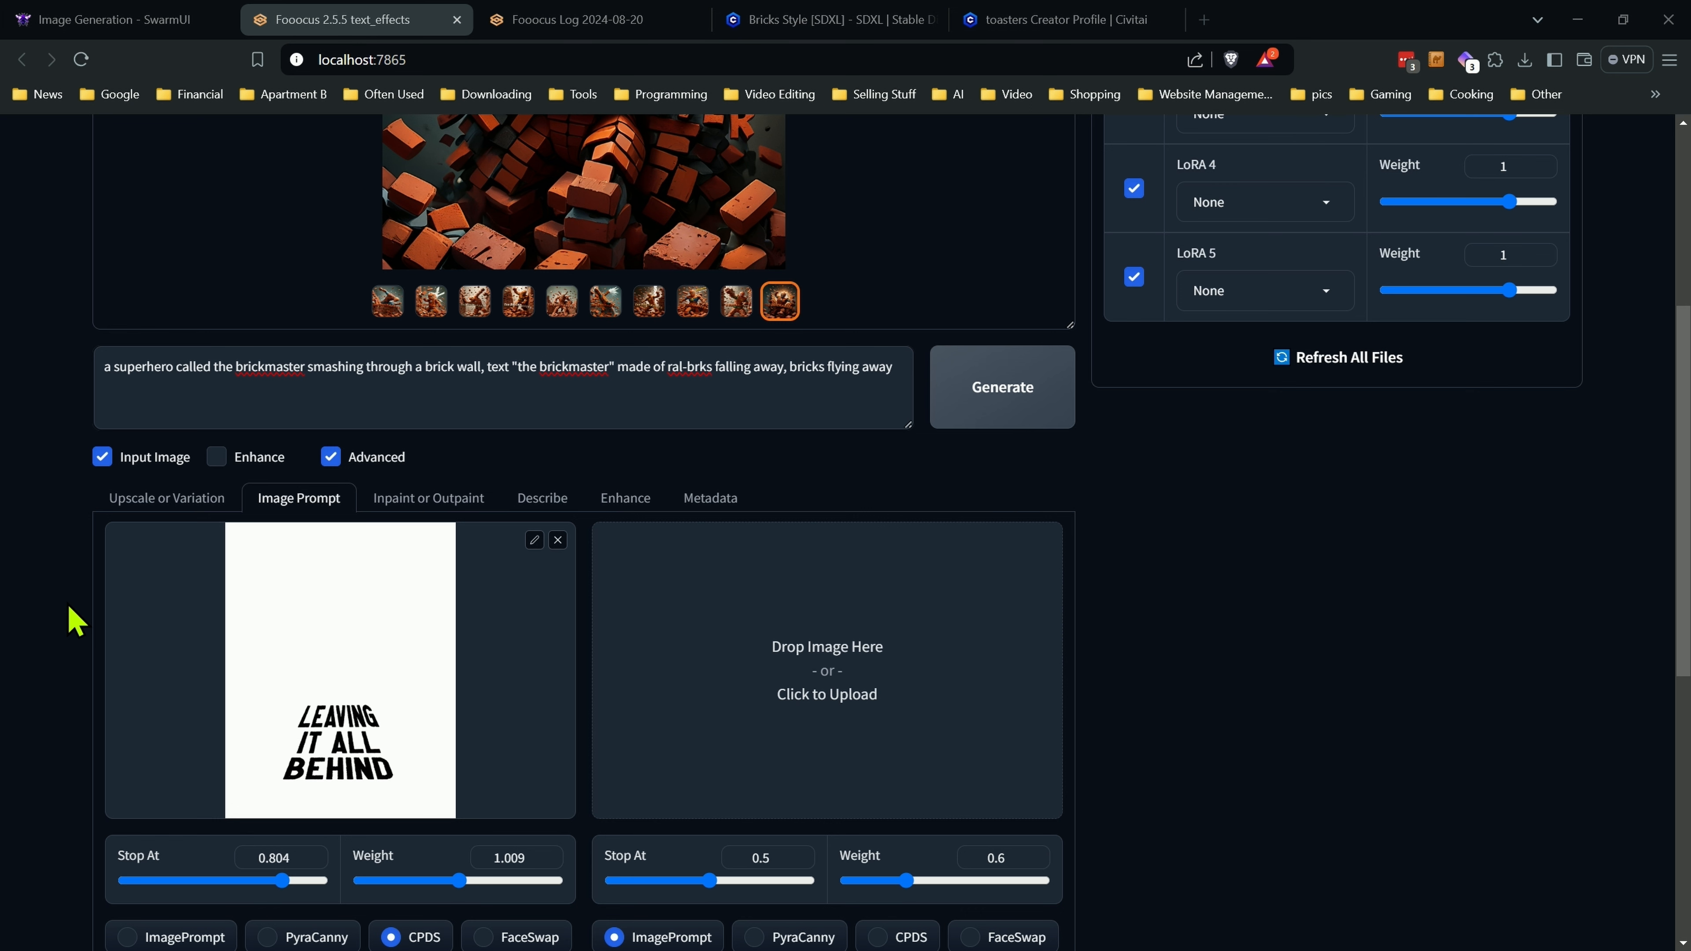
pyautogui.tripleClick(430, 371)
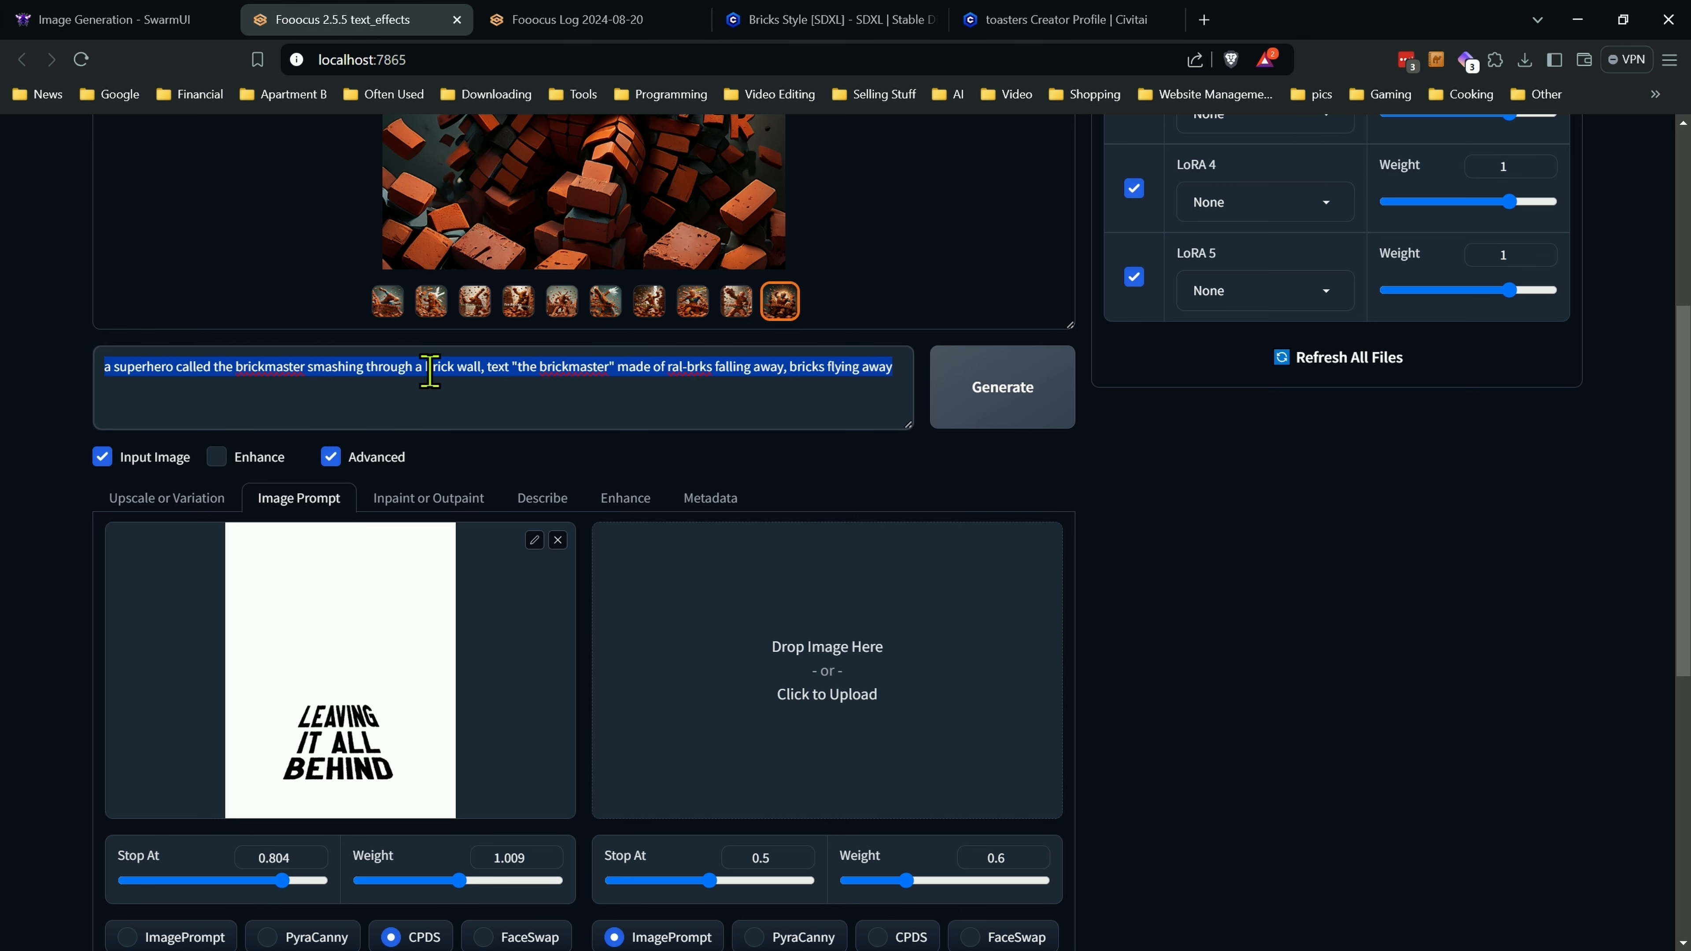
pyautogui.rightClick(430, 371)
pyautogui.click(480, 481)
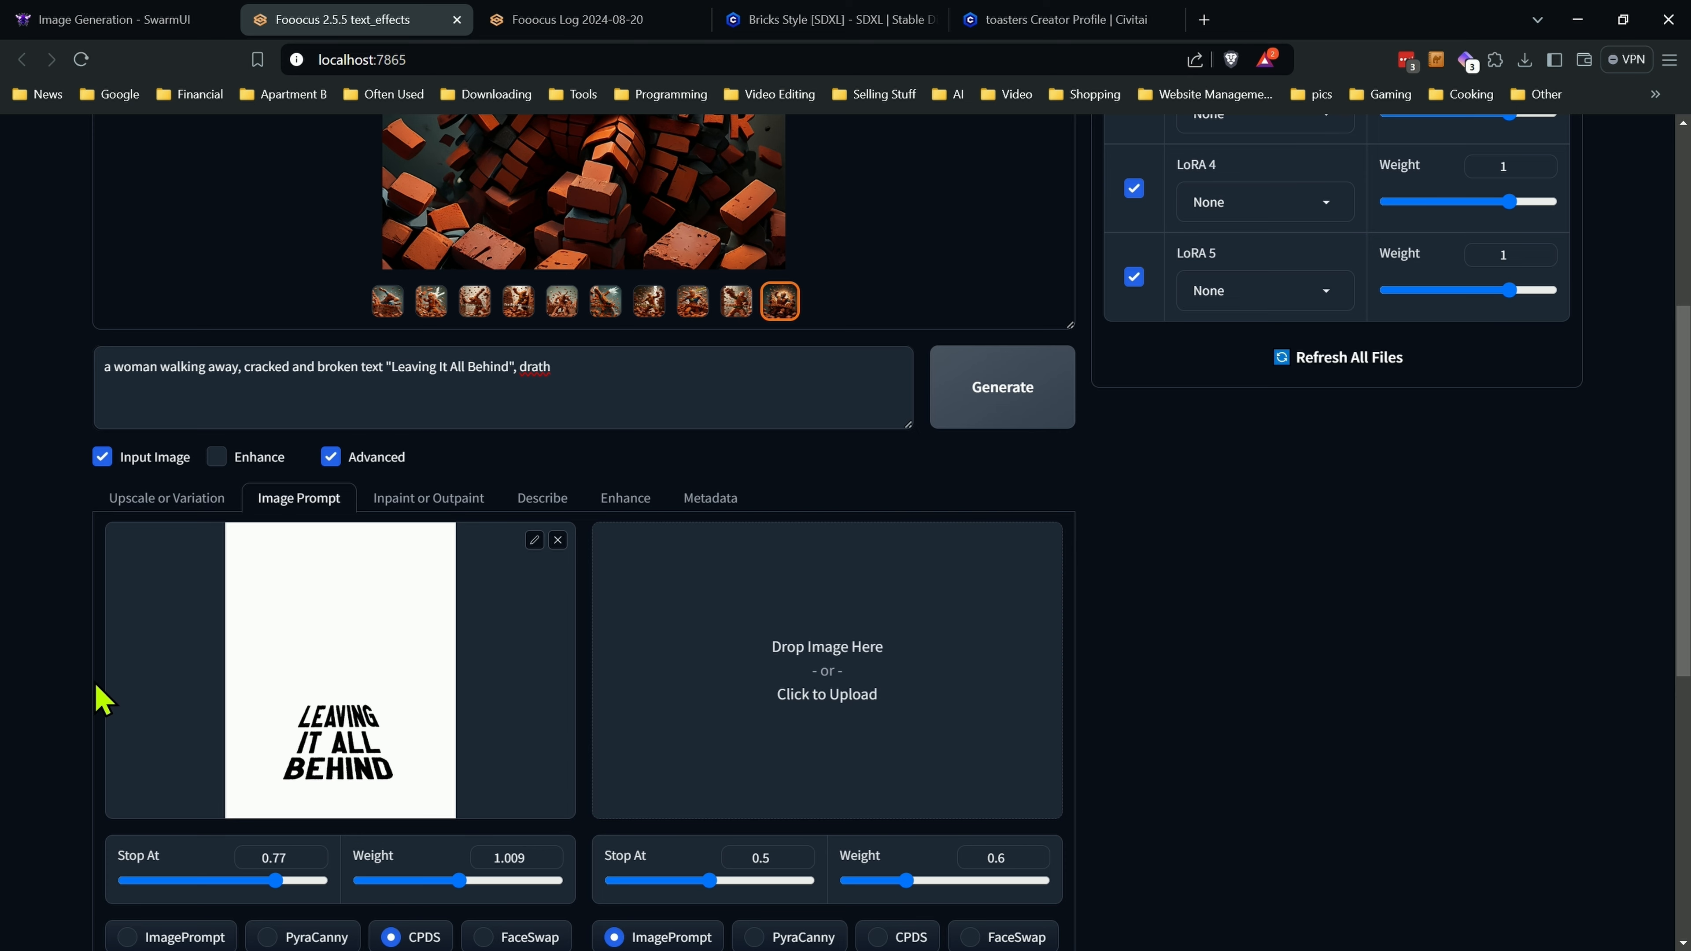
# Set LoRA 1 to the dryearth-sdxl safetensors file and look up the Dry Earth Style [LoRA 1.5+SDXL] page on Civitai.
pyautogui.scroll(6, 103, 699)
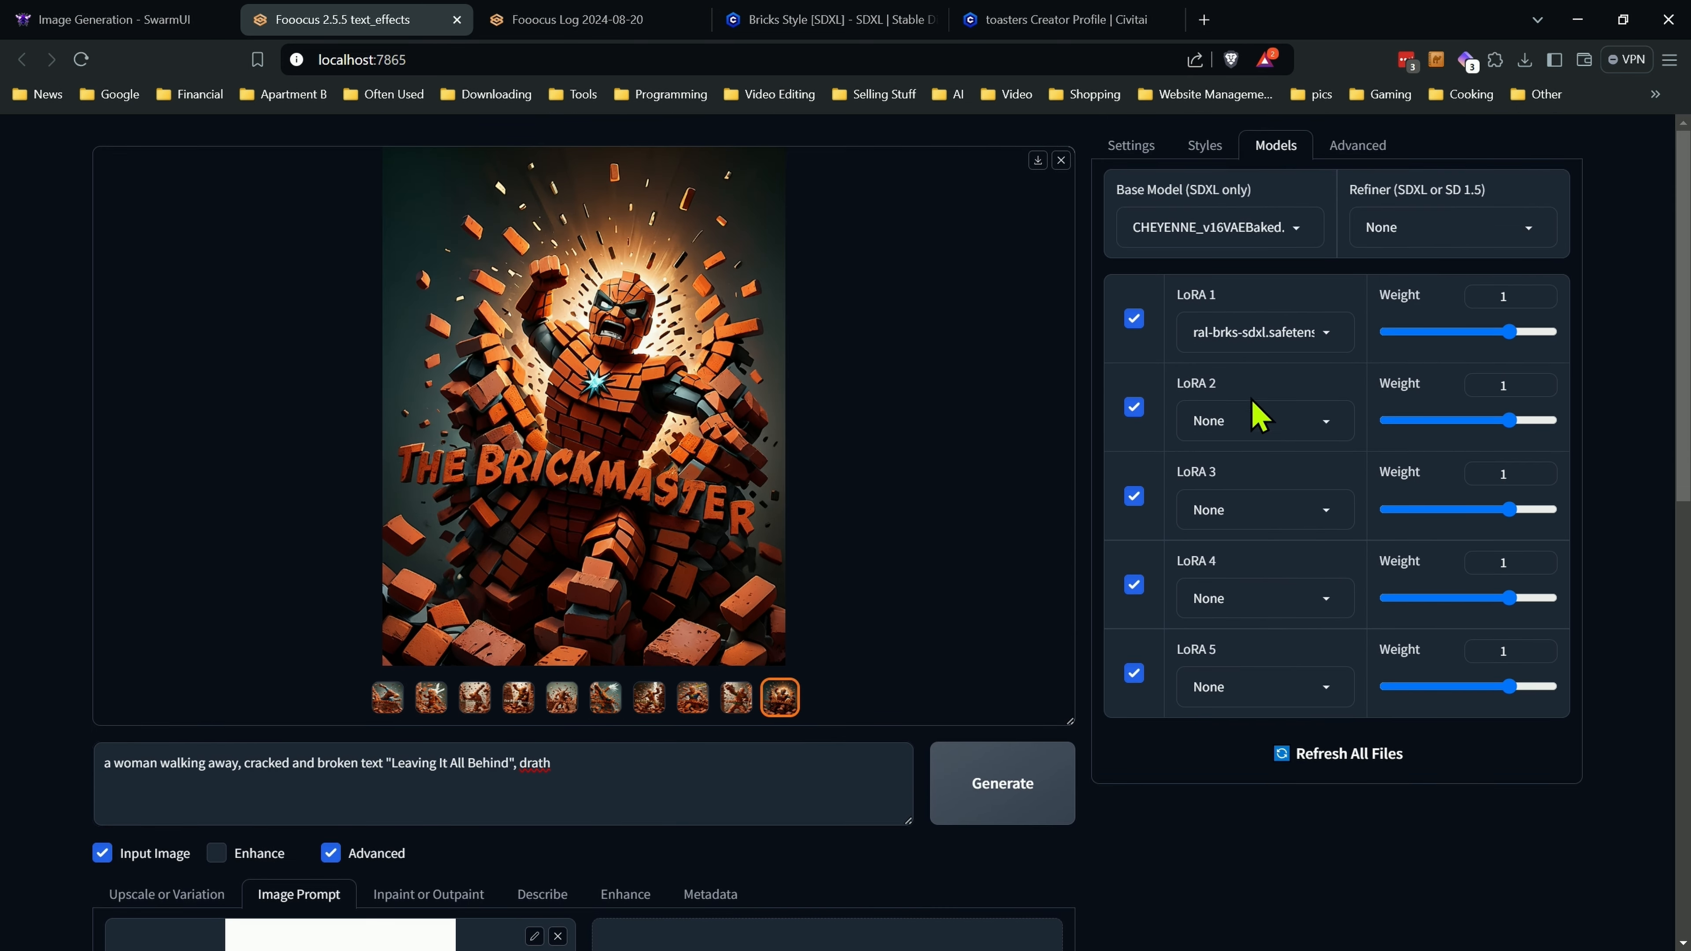
pyautogui.click(1276, 333)
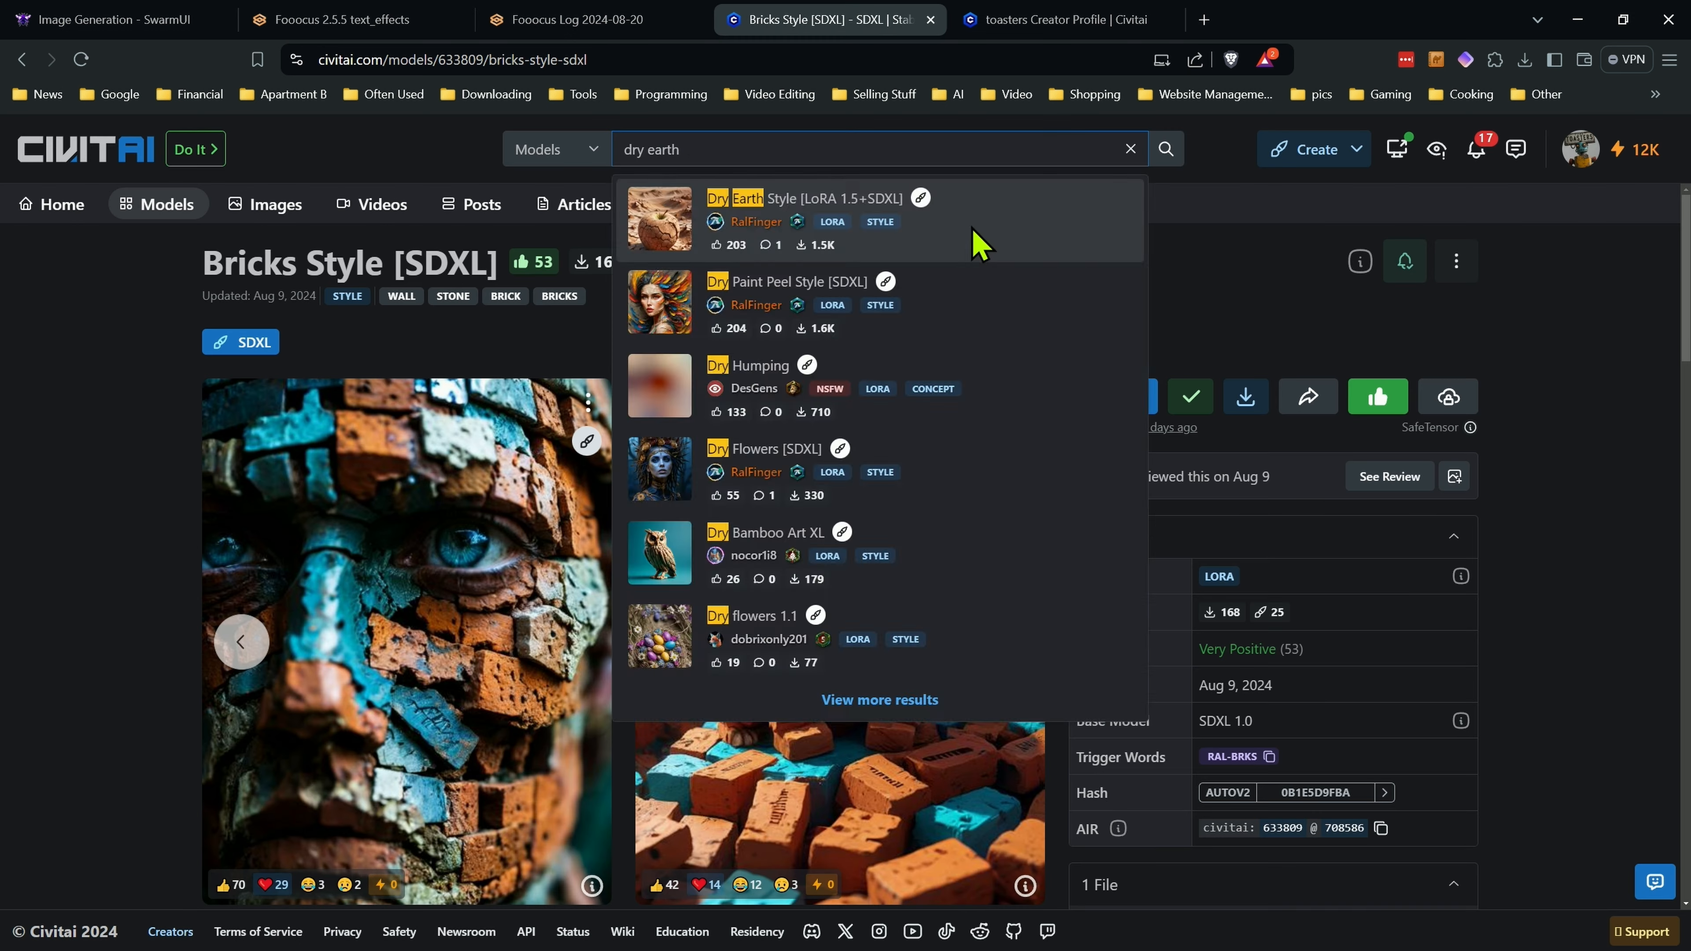
pyautogui.click(977, 243)
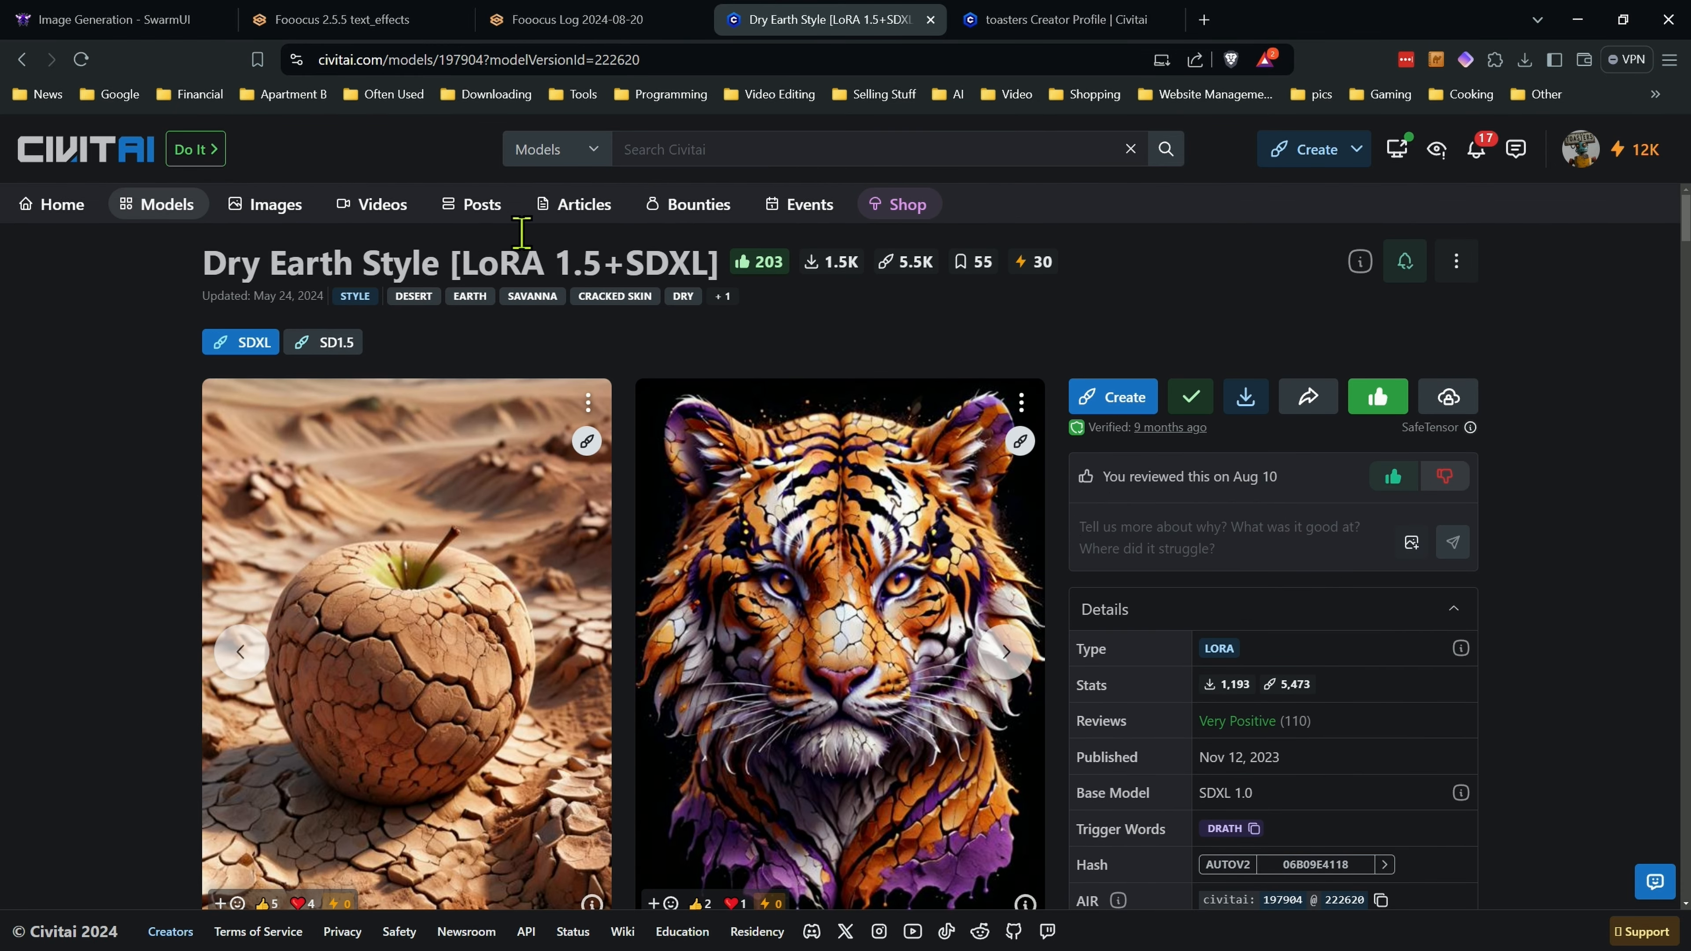
# Return to Fooocus and set the base model to CHINOOK_v100VaeBaked.safetensors.
pyautogui.click(412, 20)
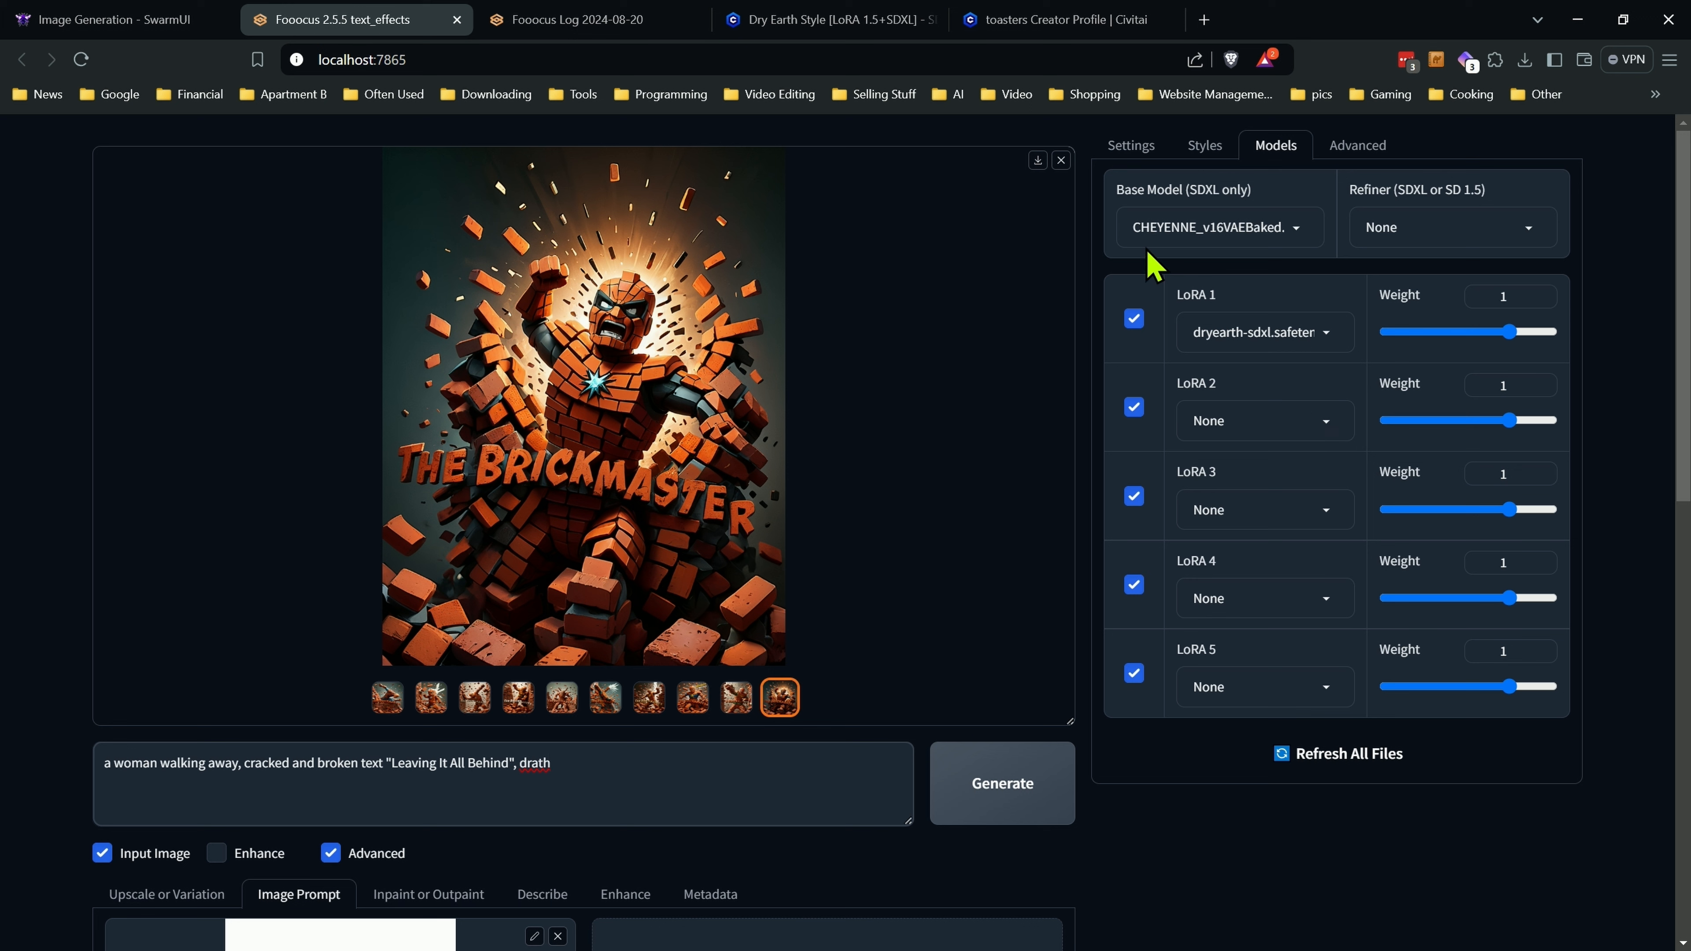
pyautogui.click(1248, 230)
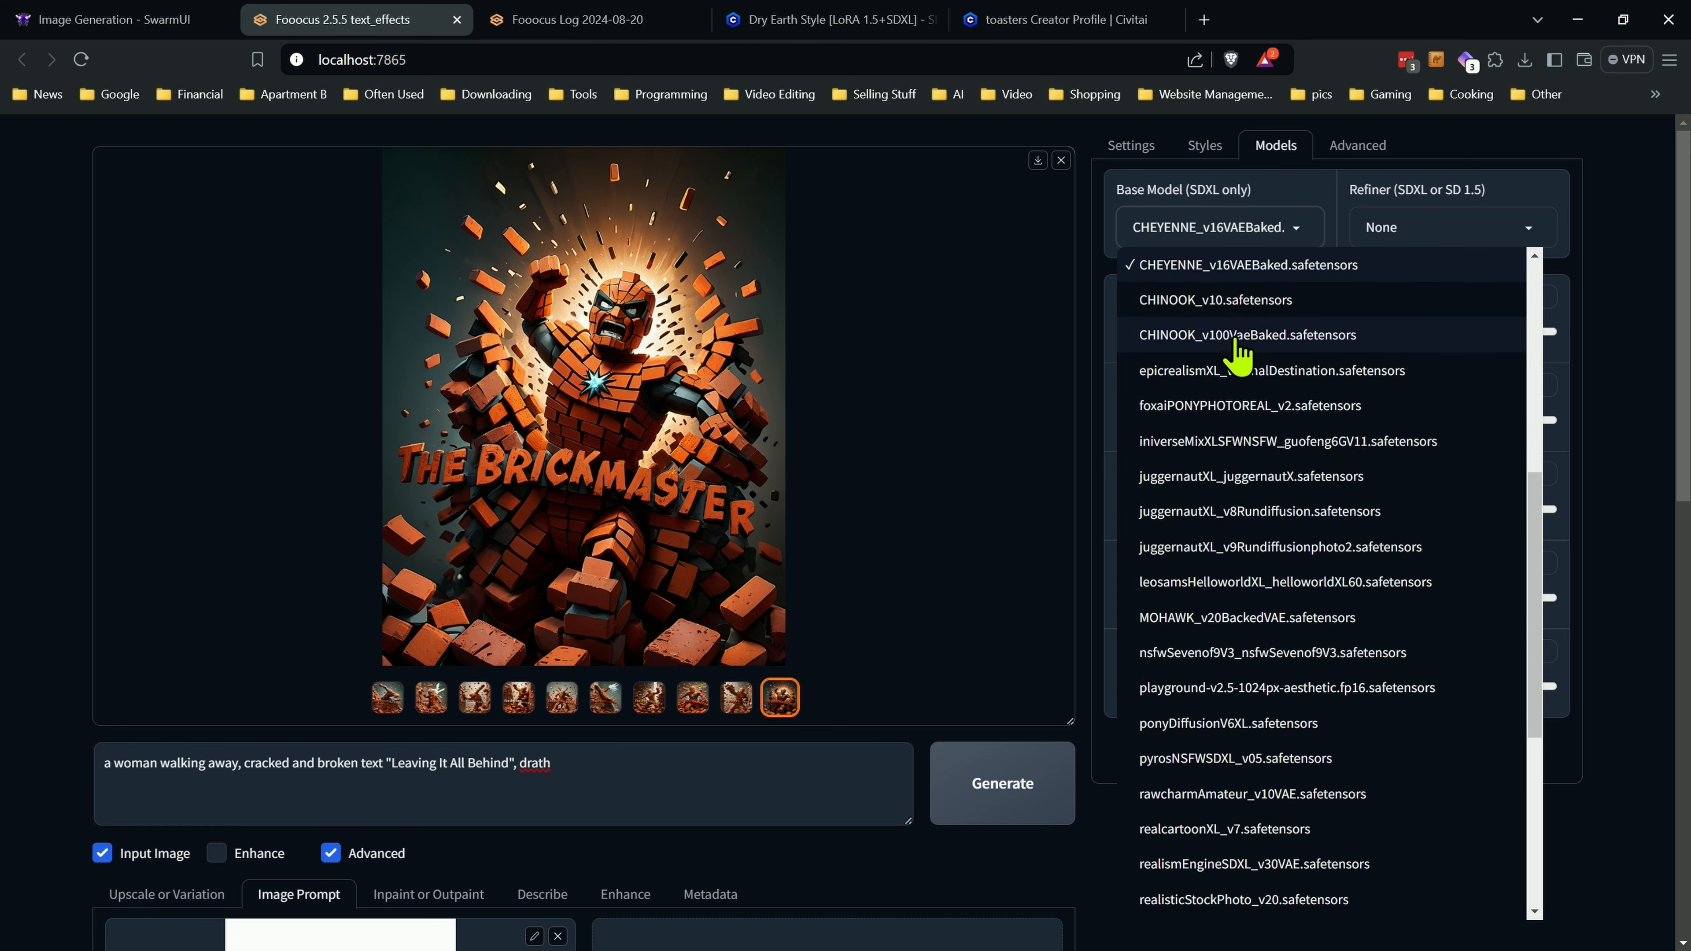
pyautogui.click(1230, 334)
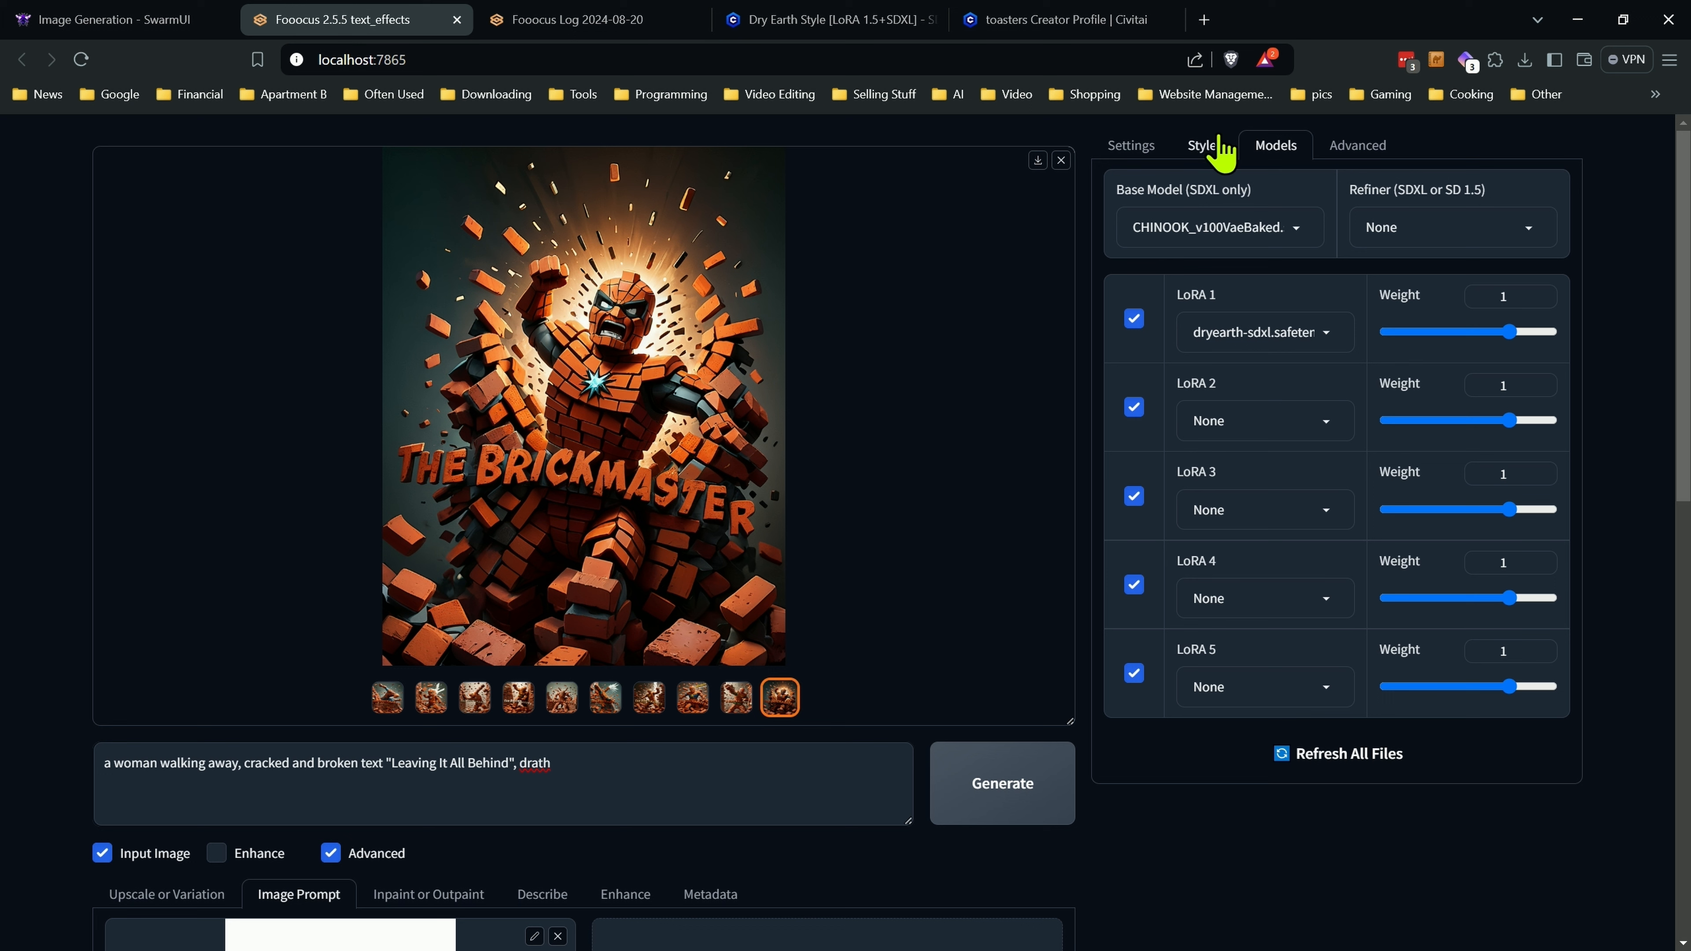
# Search the styles for "cin" and enable the SAI Cinematic style.
pyautogui.click(1204, 145)
pyautogui.click(1270, 193)
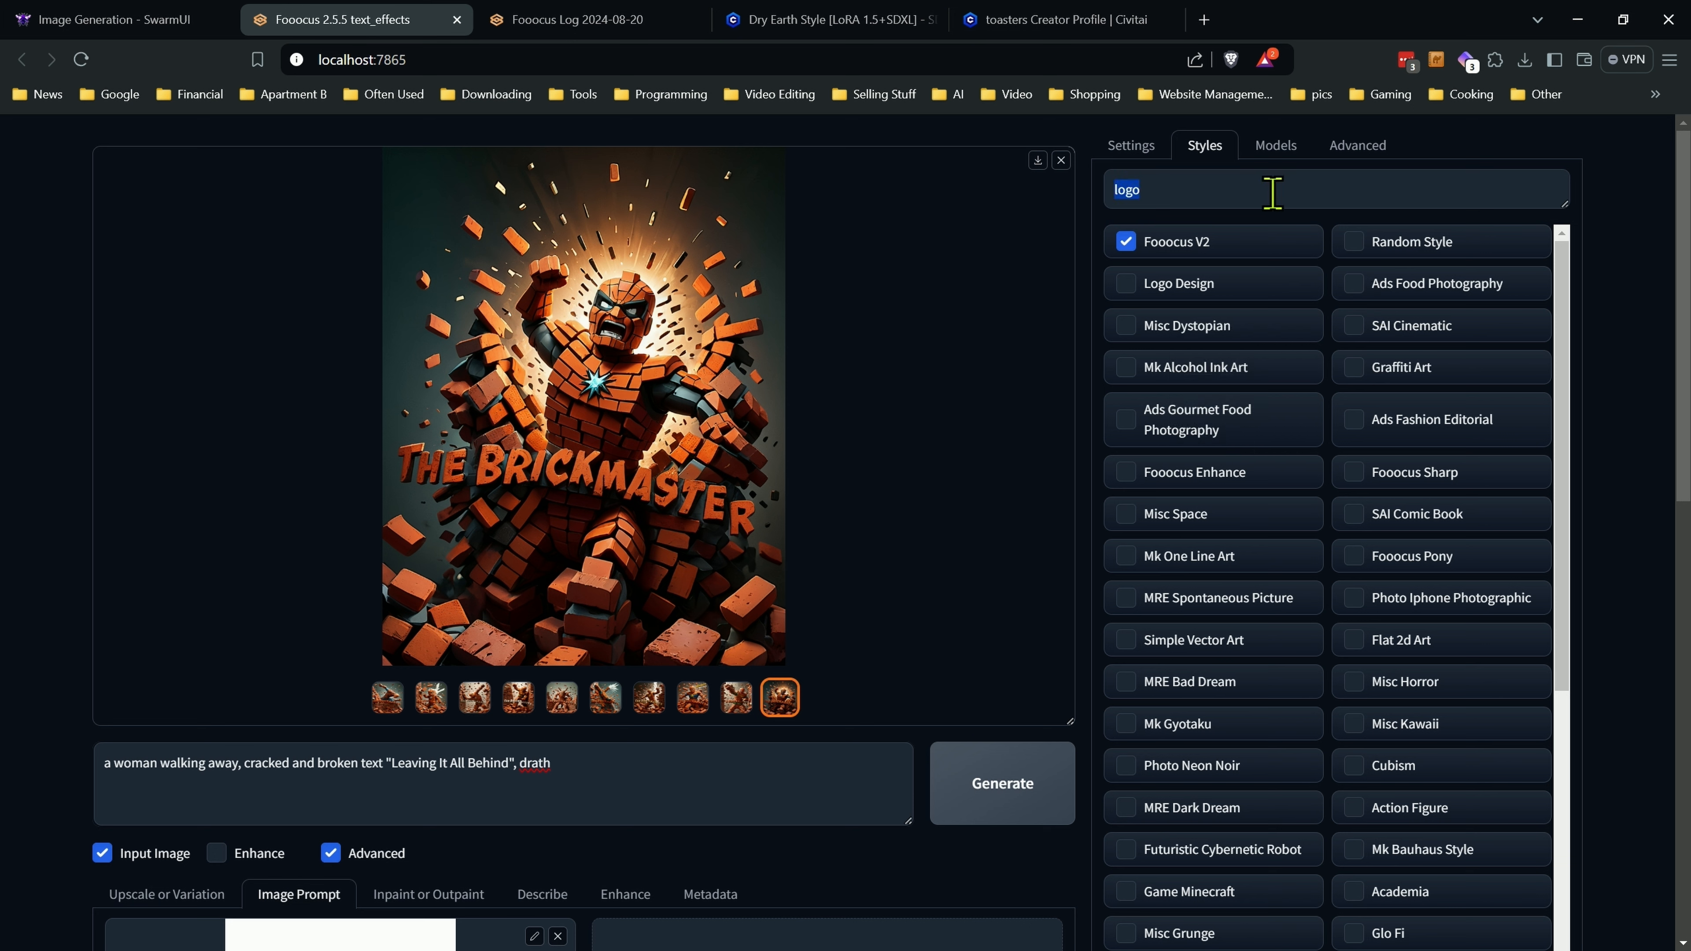
pyautogui.write('cin')
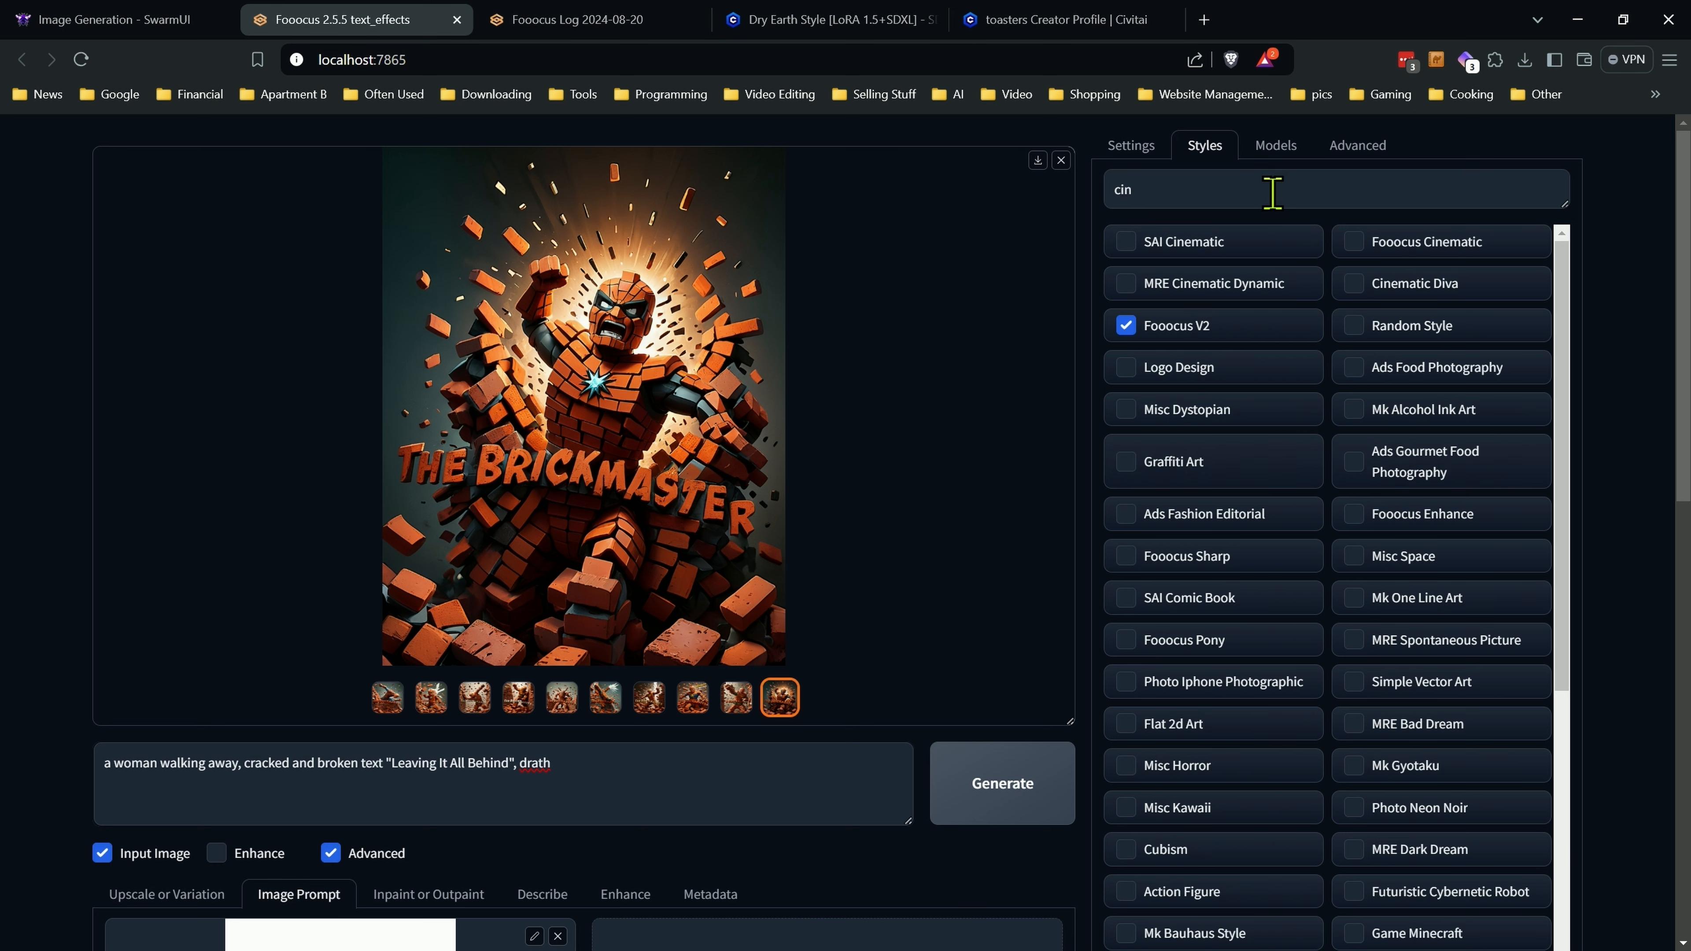
pyautogui.click(1218, 244)
# Check the advanced guidance and sharpness settings and the text reference image's Stop At and weight.
pyautogui.click(1358, 145)
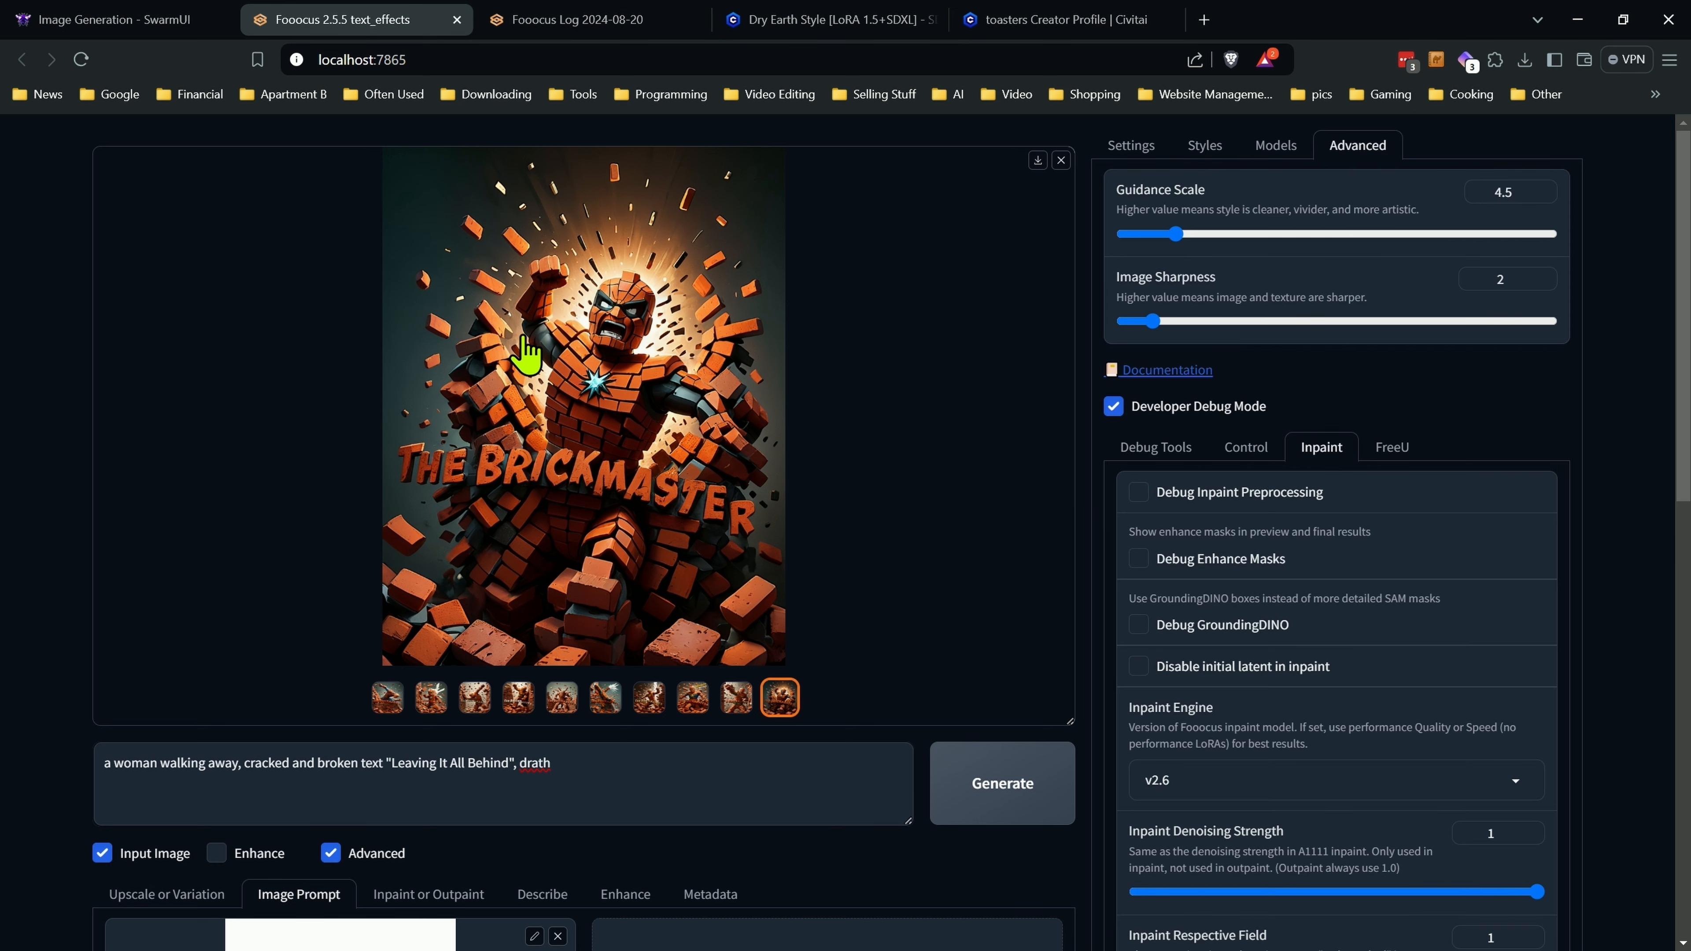
pyautogui.scroll(-3, 95, 469)
pyautogui.scroll(-4, 95, 469)
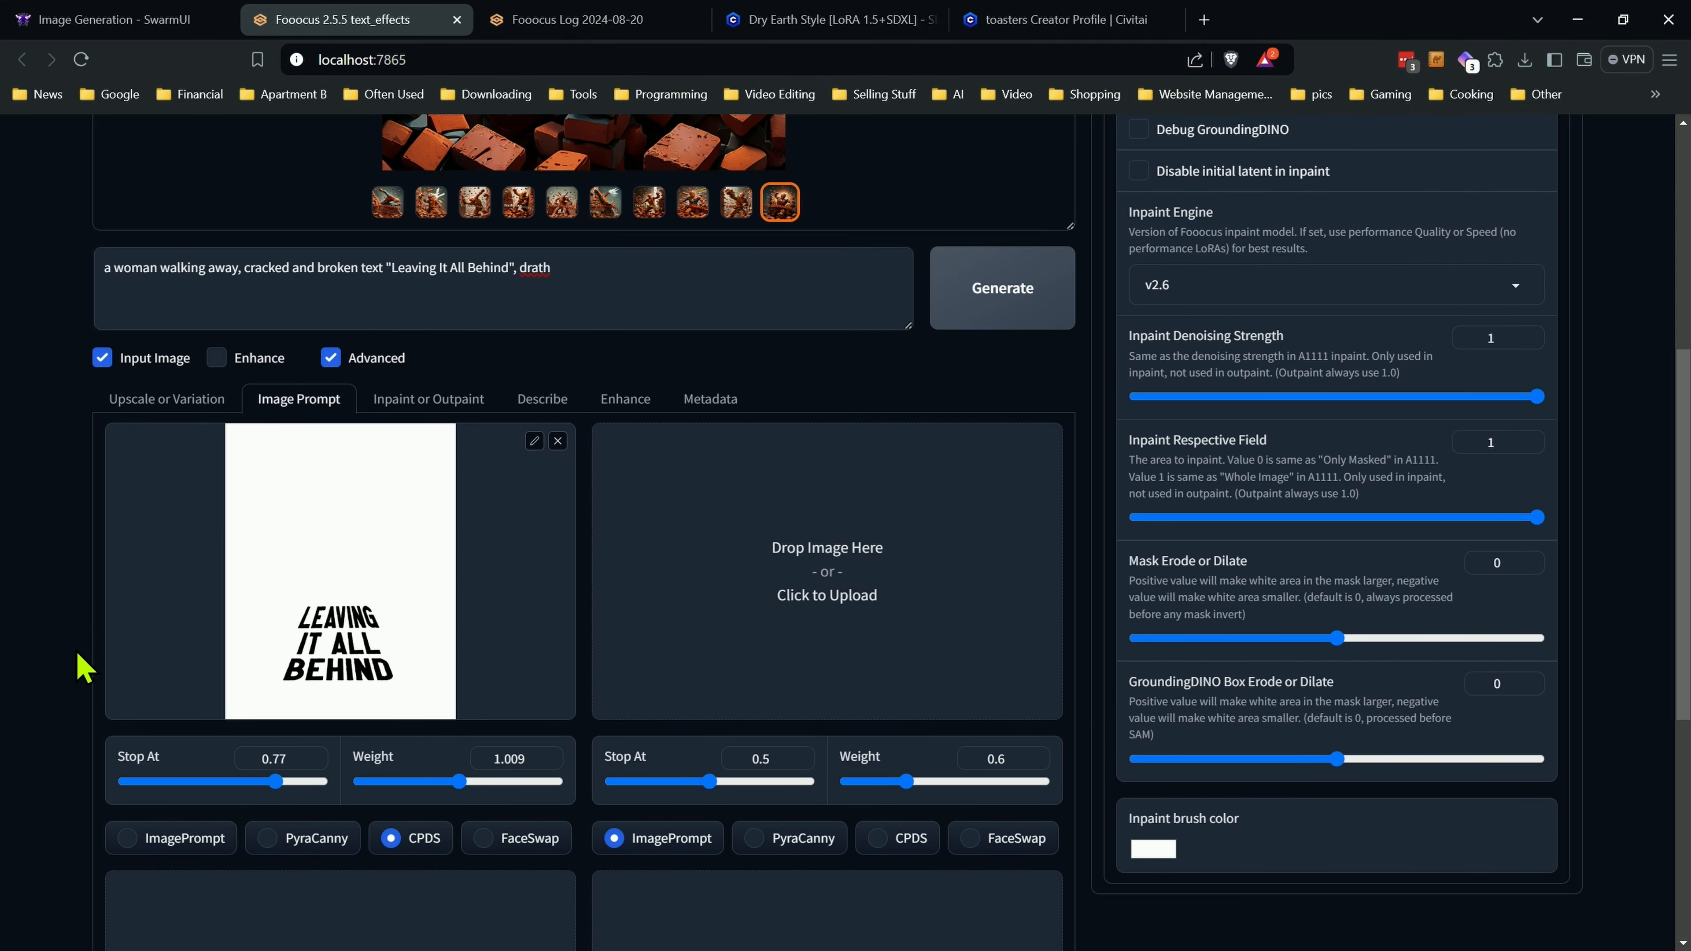
pyautogui.scroll(6, 78, 650)
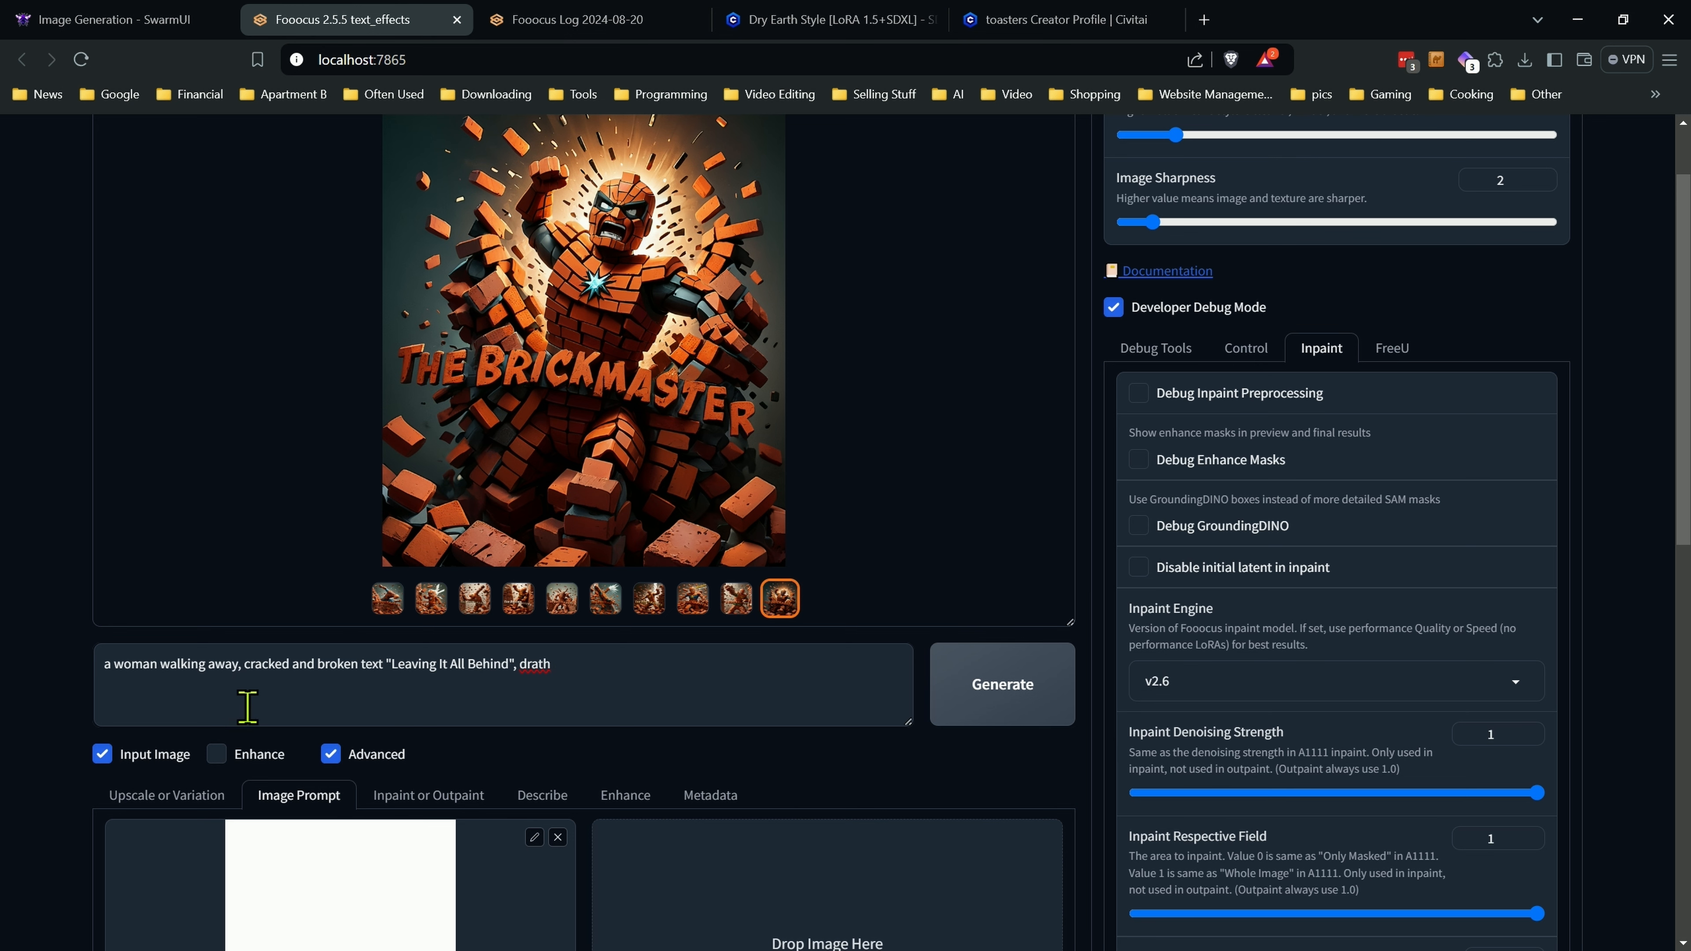
# Review the "Leaving It All Behind" prompt together with the text reference image and its CPDS settings.
pyautogui.scroll(-3, 141, 682)
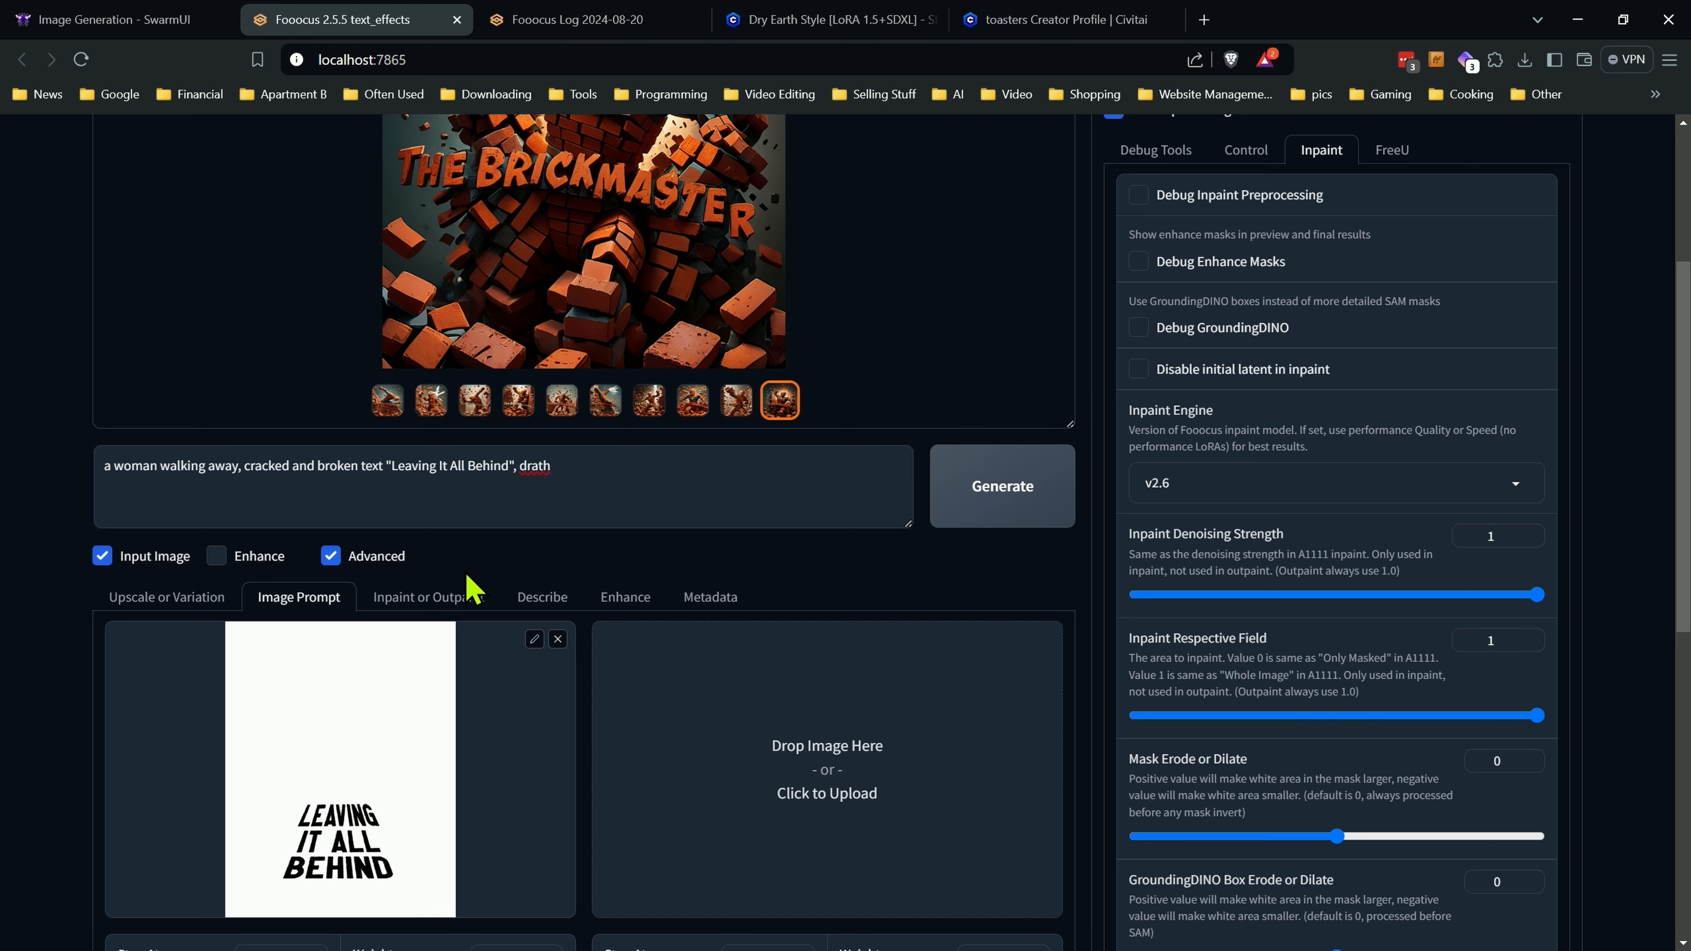
pyautogui.scroll(3, 474, 589)
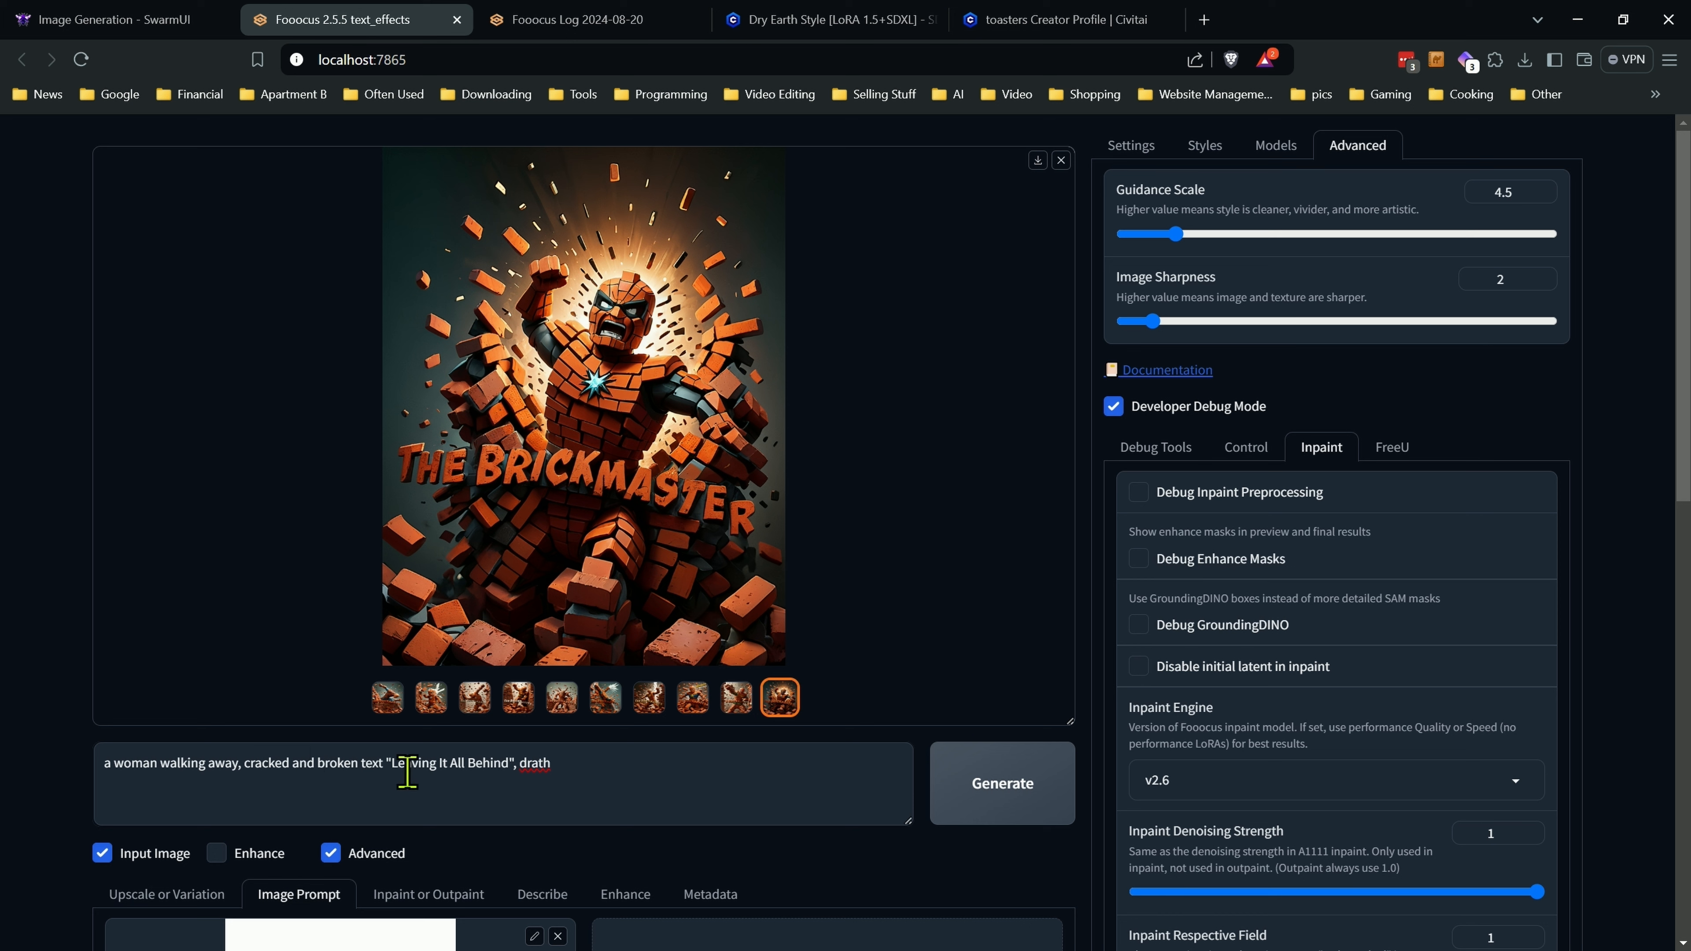
pyautogui.click(590, 775)
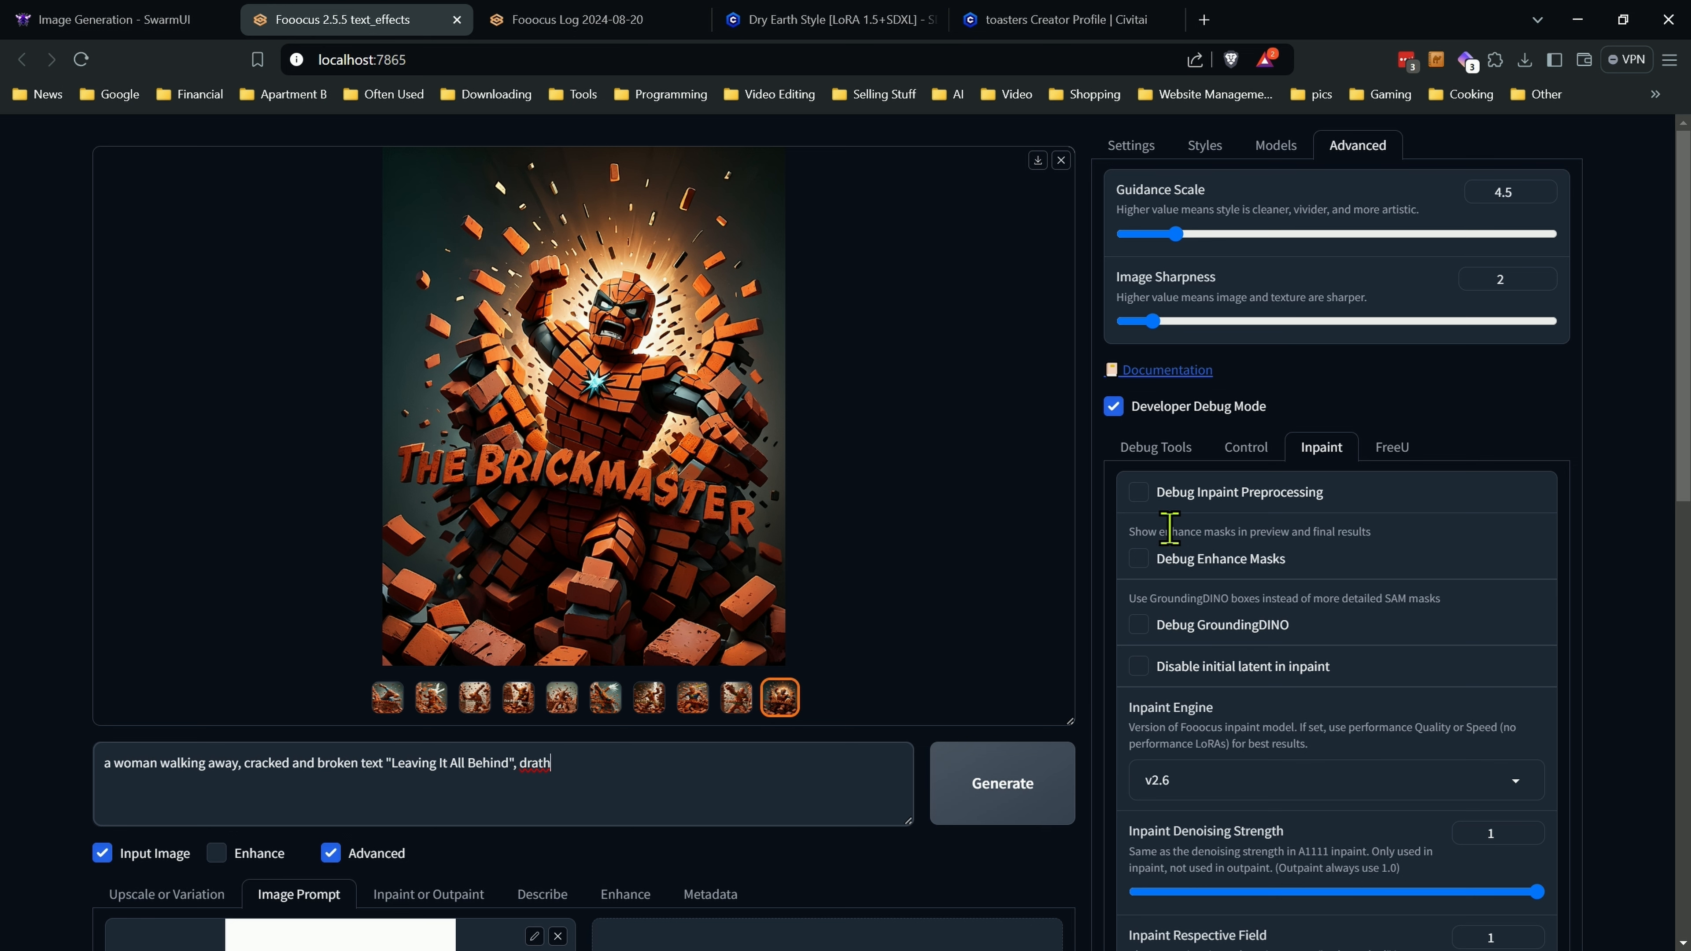
pyautogui.scroll(-4, 50, 633)
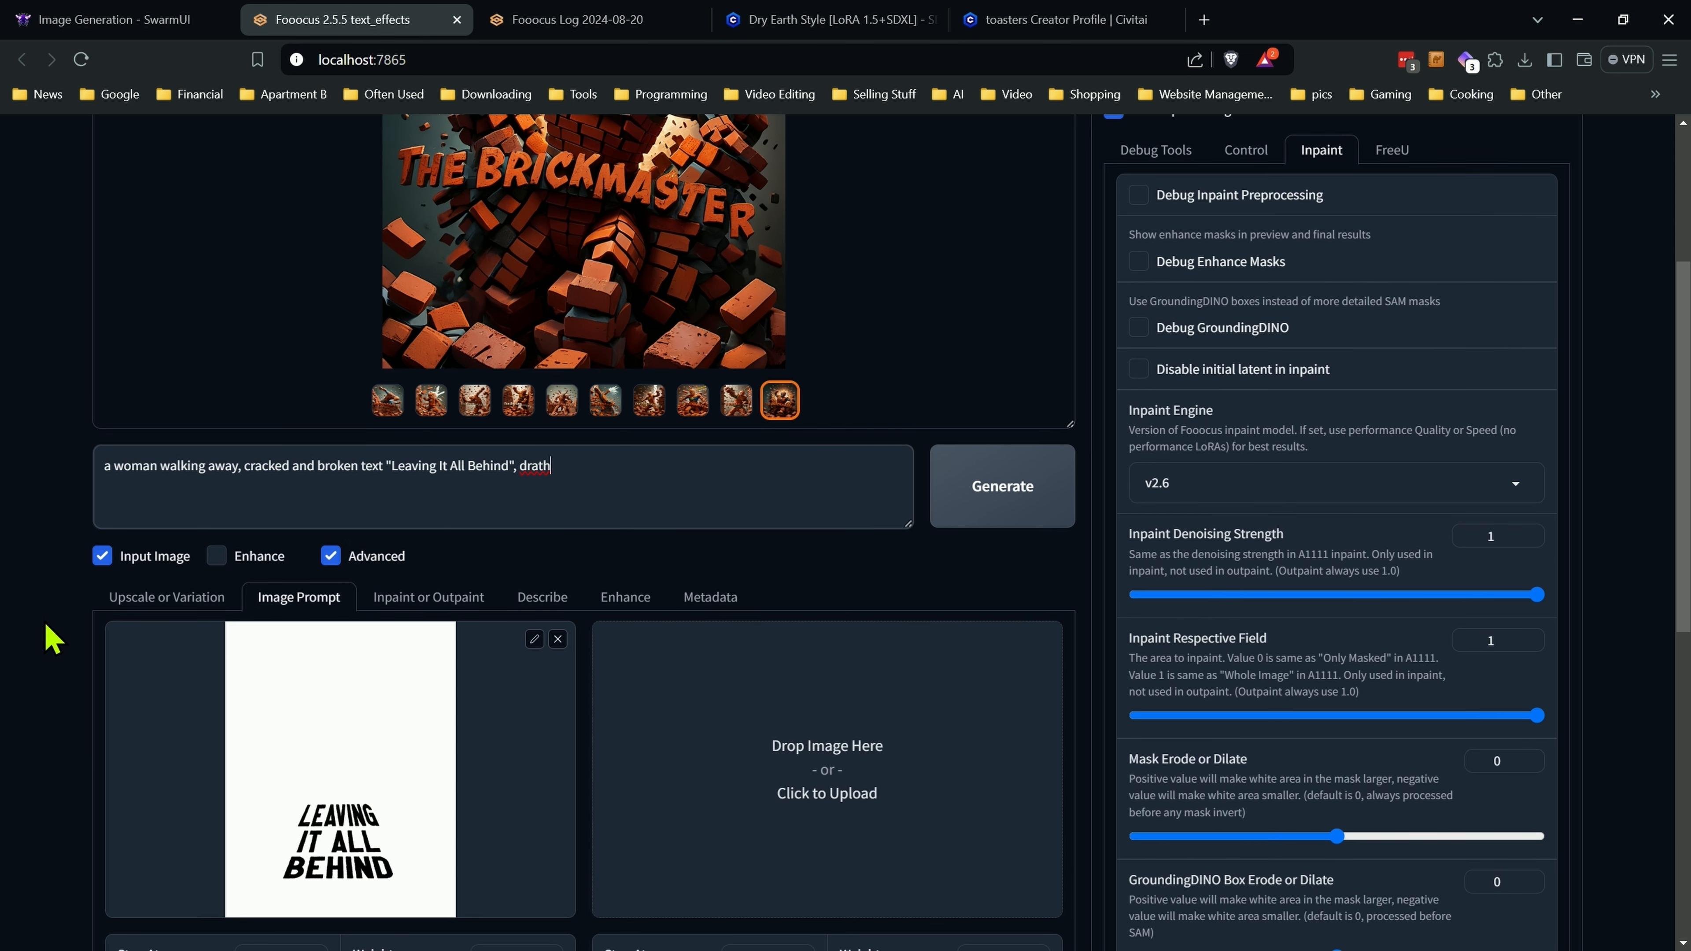
pyautogui.scroll(-2, 67, 634)
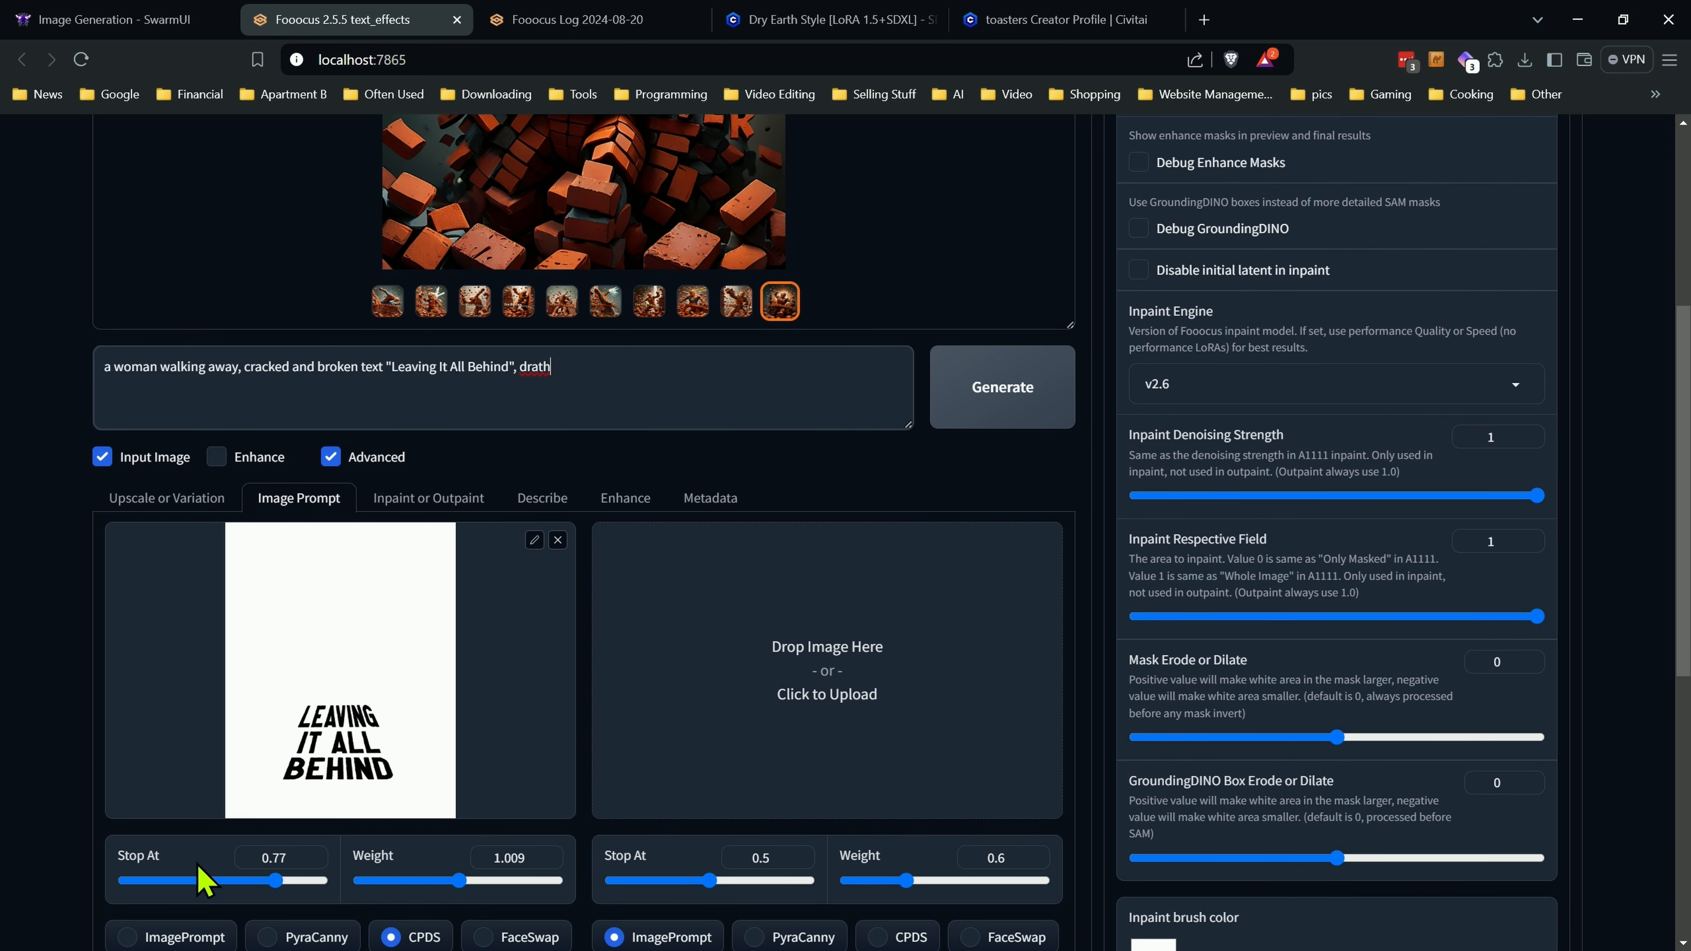
pyautogui.scroll(-1, 53, 842)
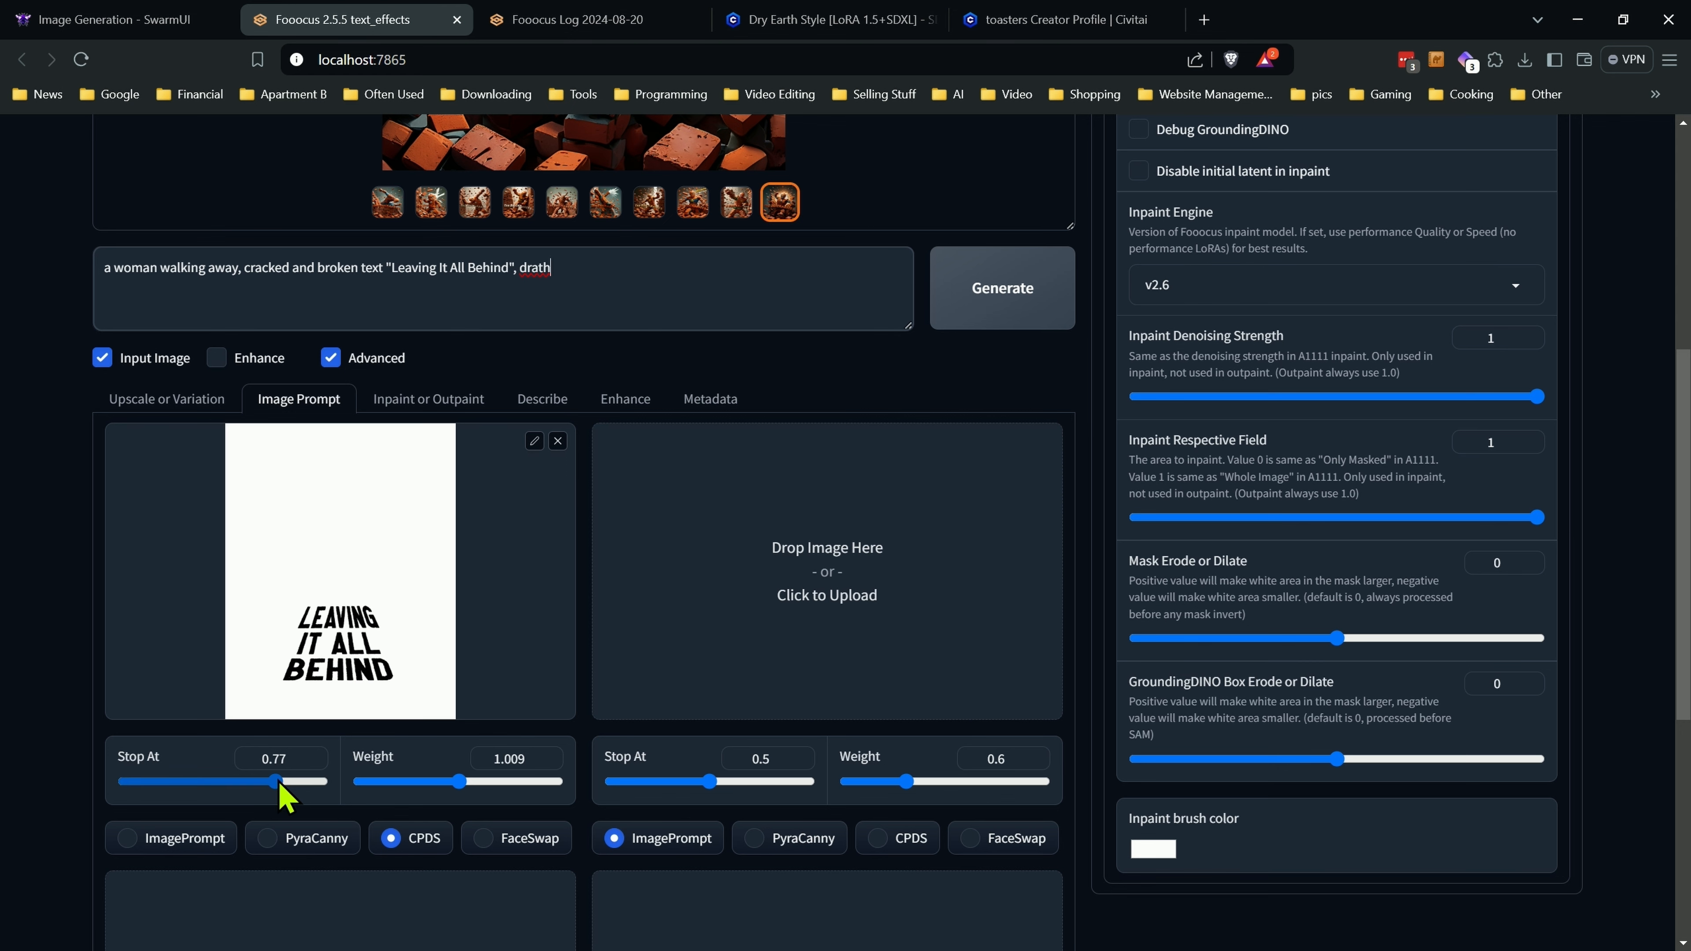
pyautogui.scroll(6, 666, 673)
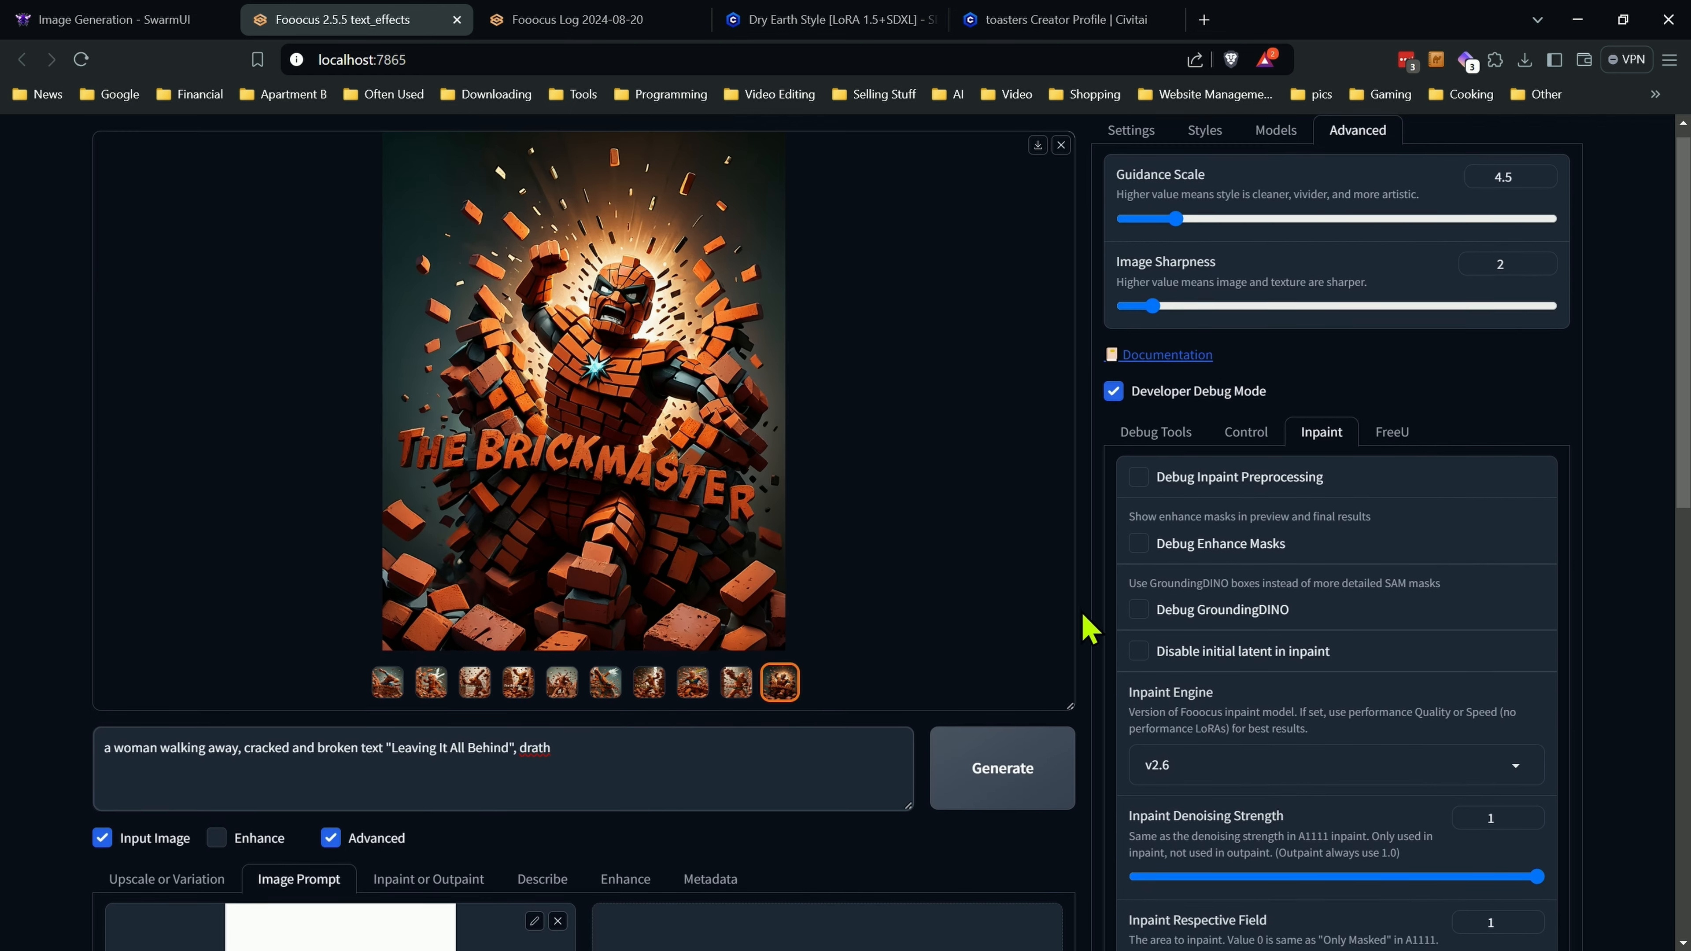
# Generate 10 PNG images at 896×1152 with the Speed performance setting and browse the resulting gallery.
pyautogui.click(1281, 145)
pyautogui.click(1205, 145)
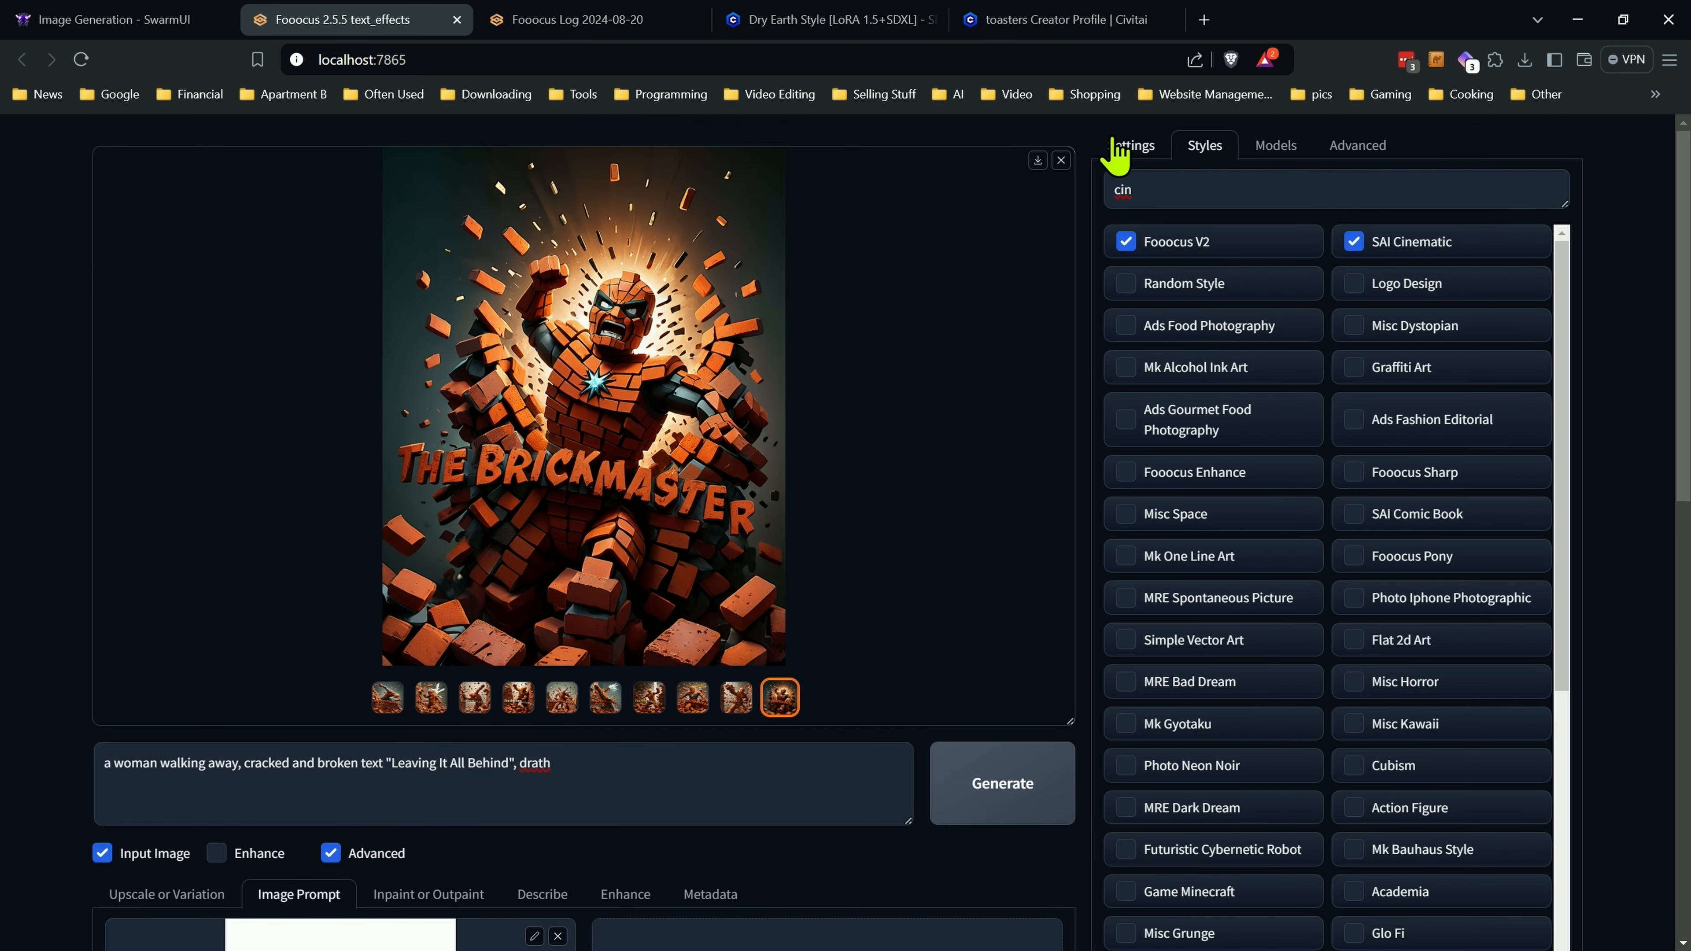
pyautogui.click(1125, 146)
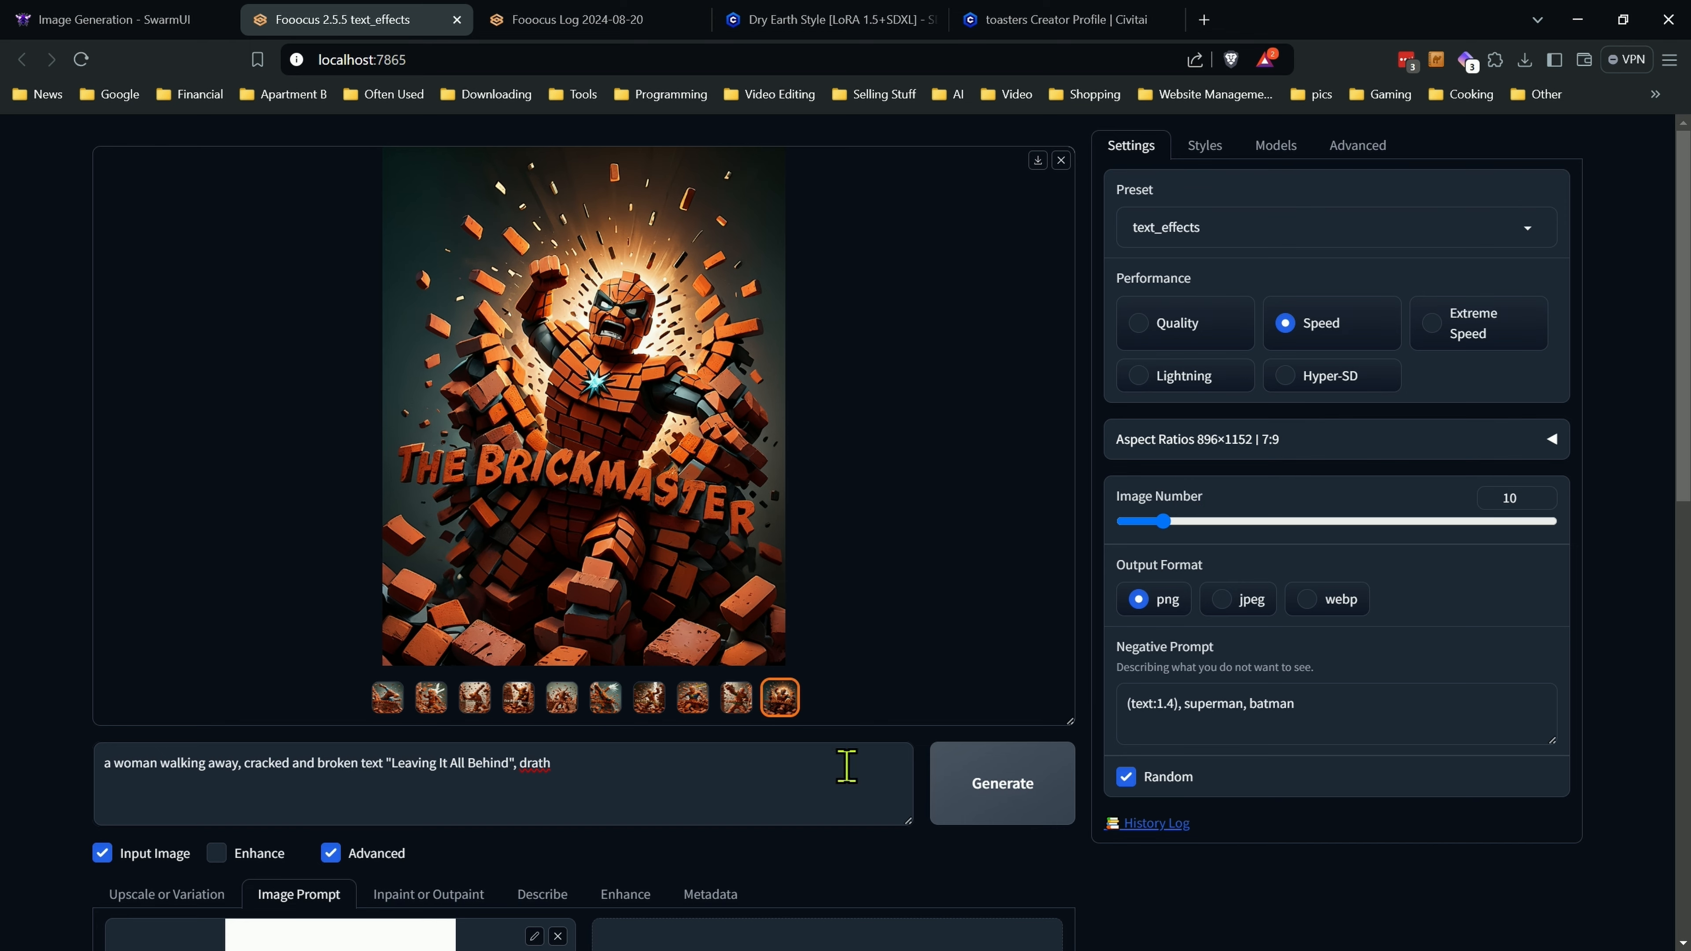
pyautogui.click(1001, 791)
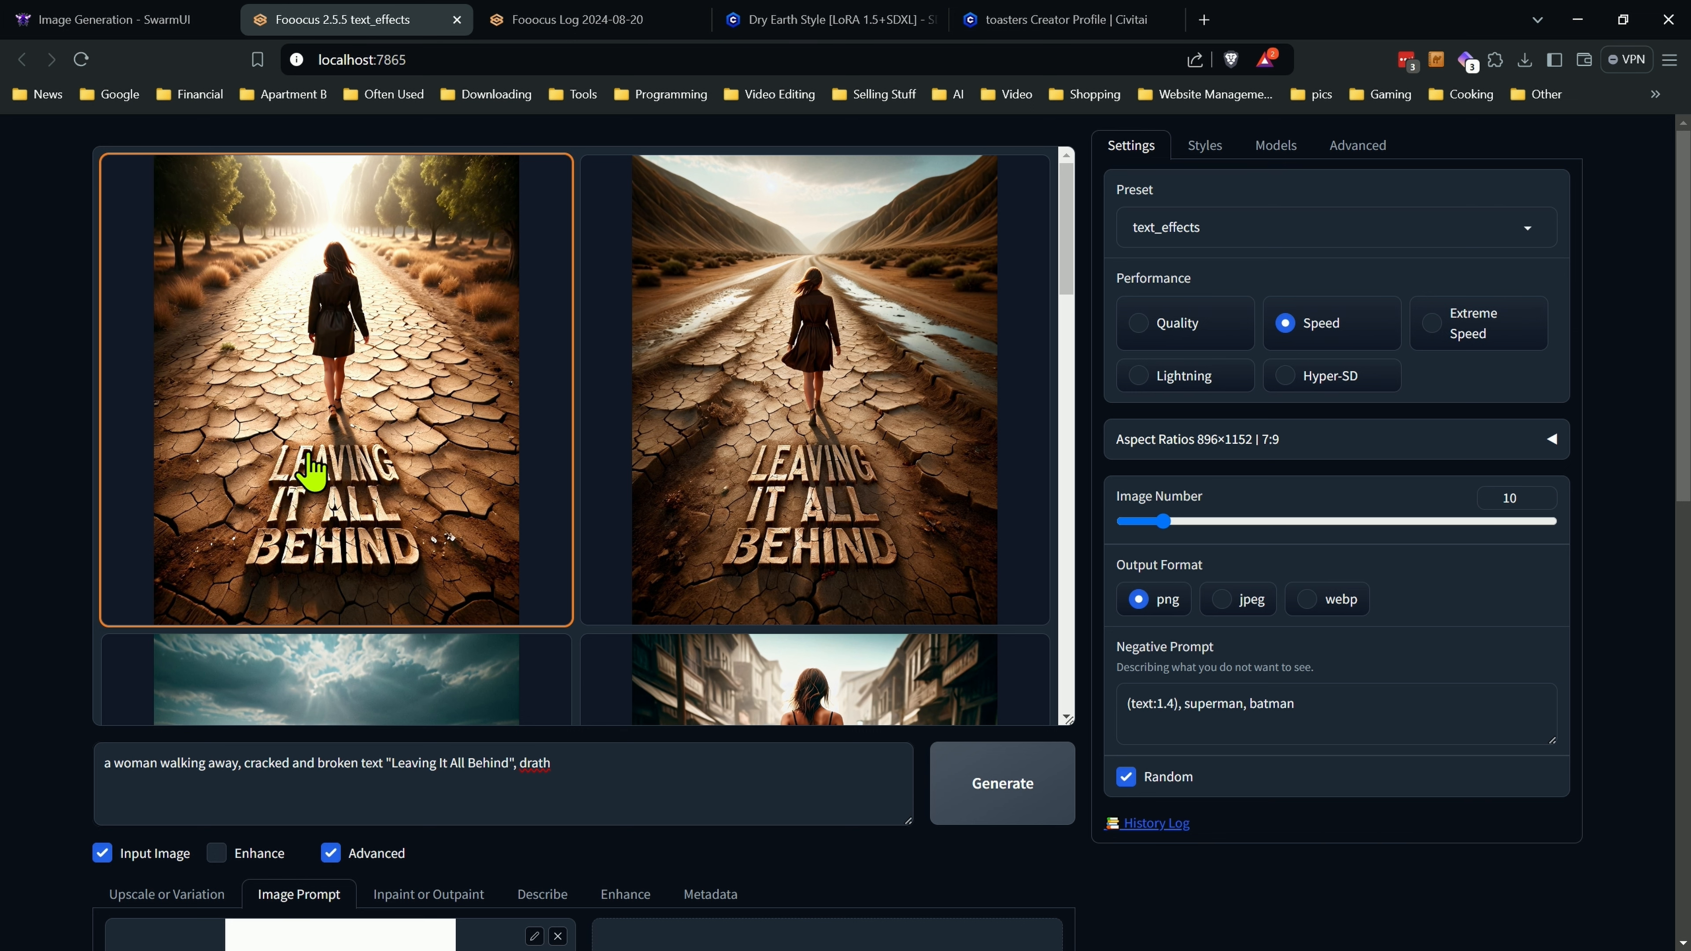
pyautogui.scroll(-5, 311, 471)
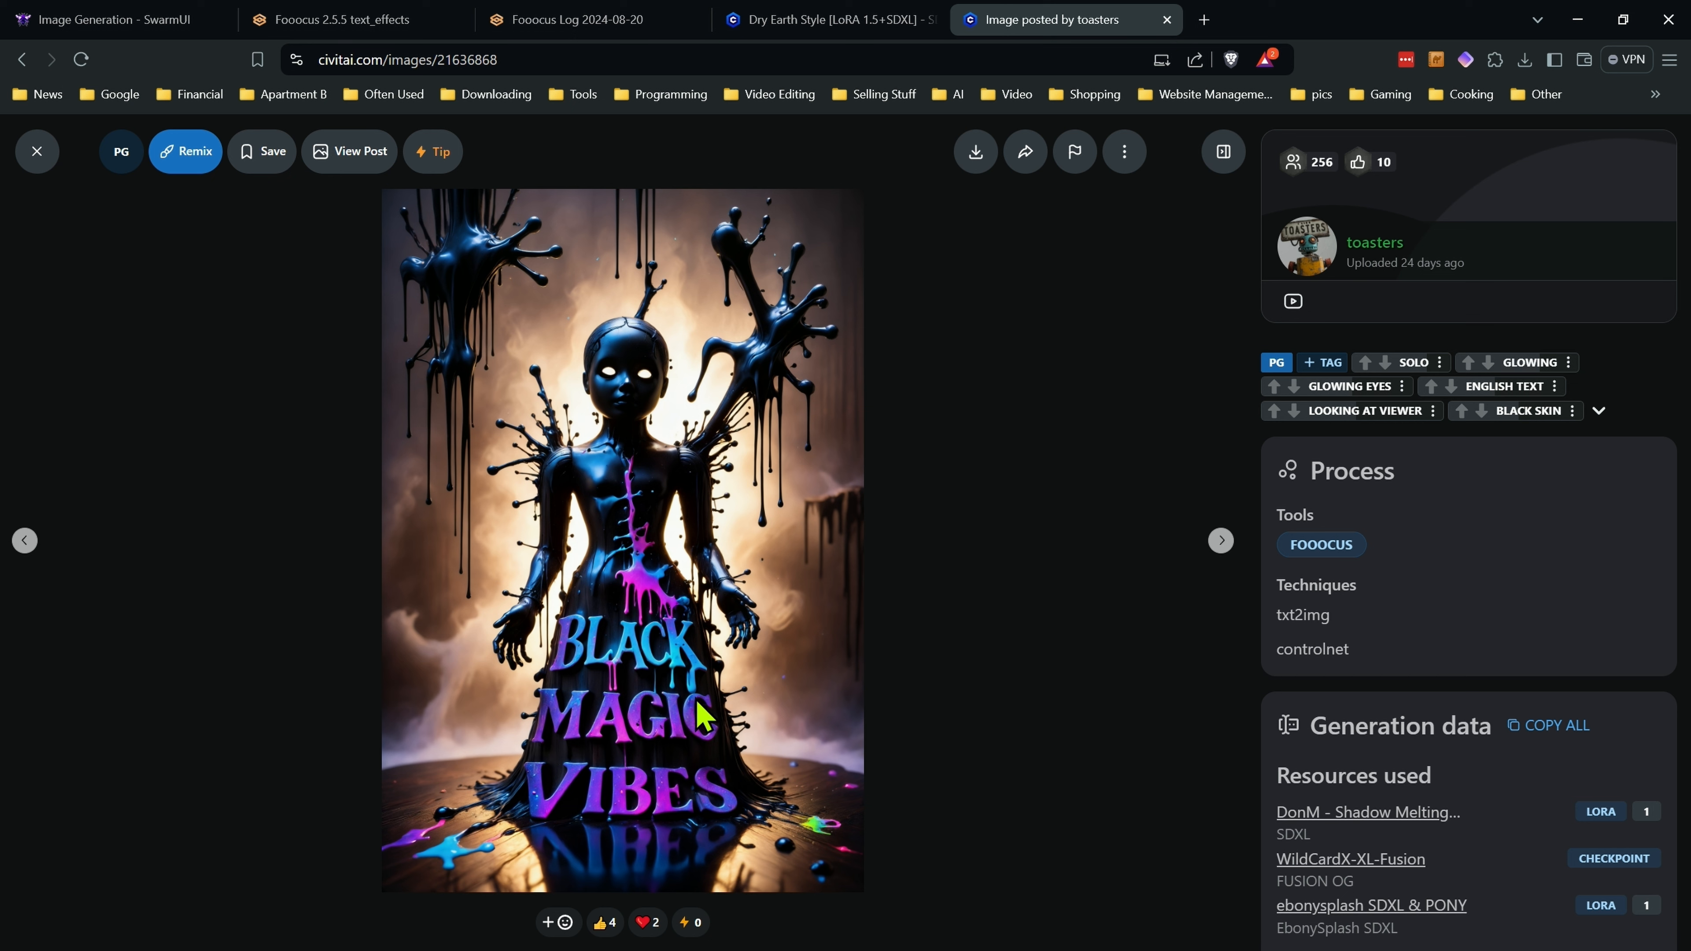
# On the toasters Civitai profile, close the "Black Magic Vibes" image and open the "Smoke and Mirrors" magician image.
pyautogui.click(37, 152)
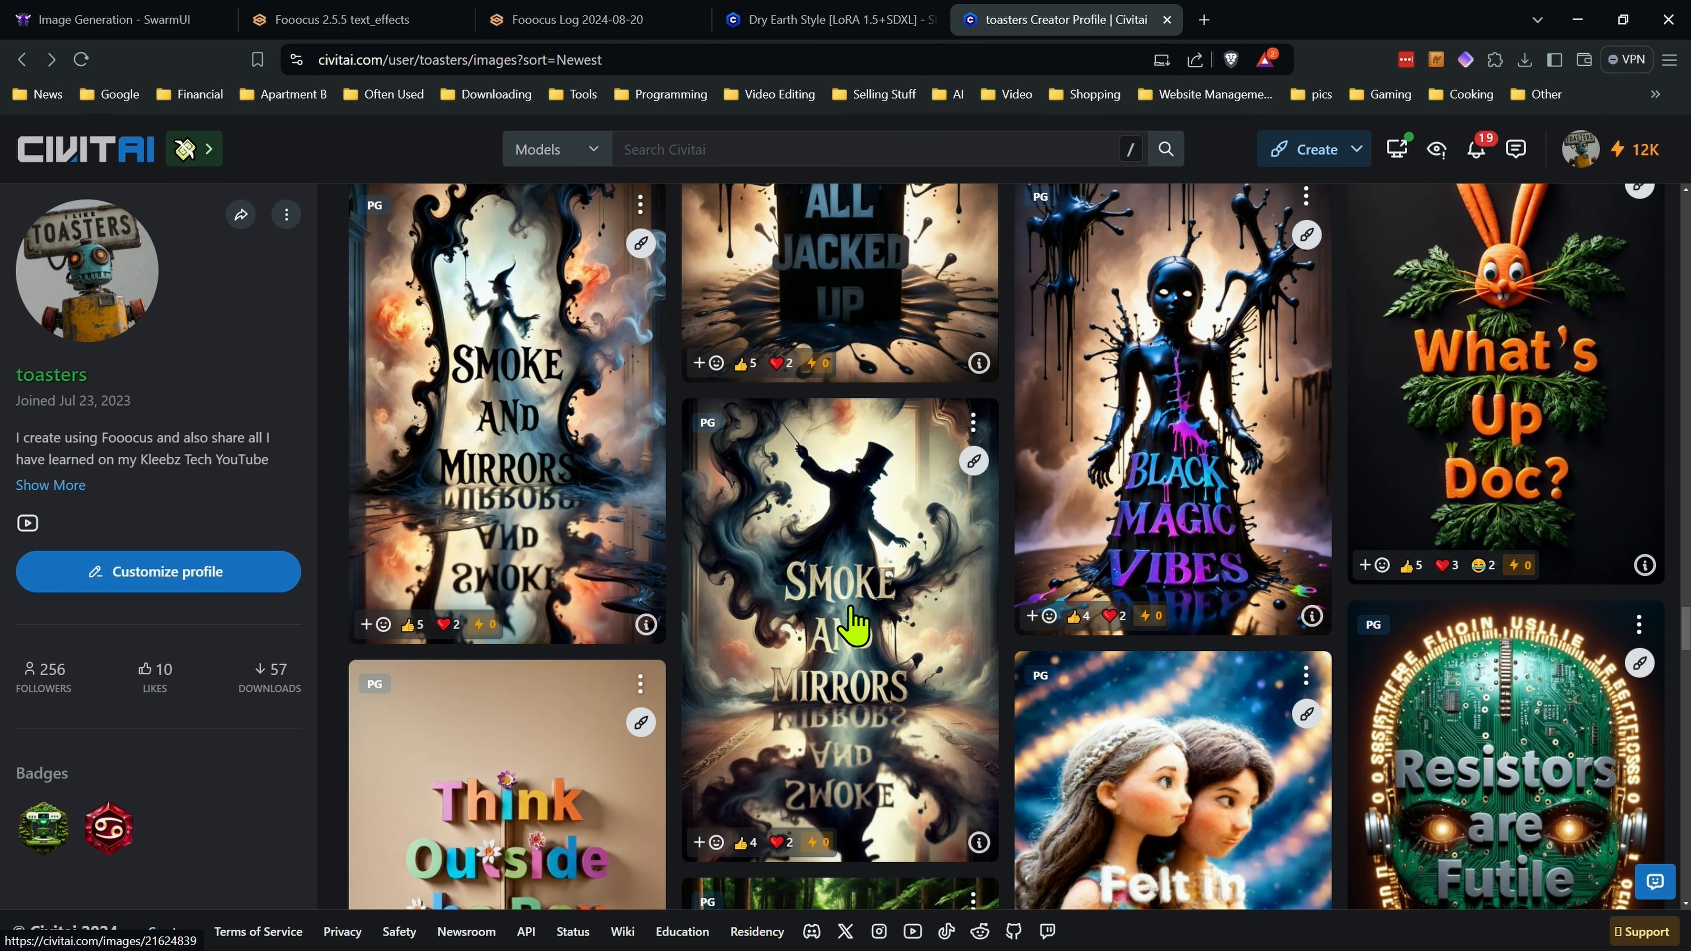
pyautogui.click(854, 626)
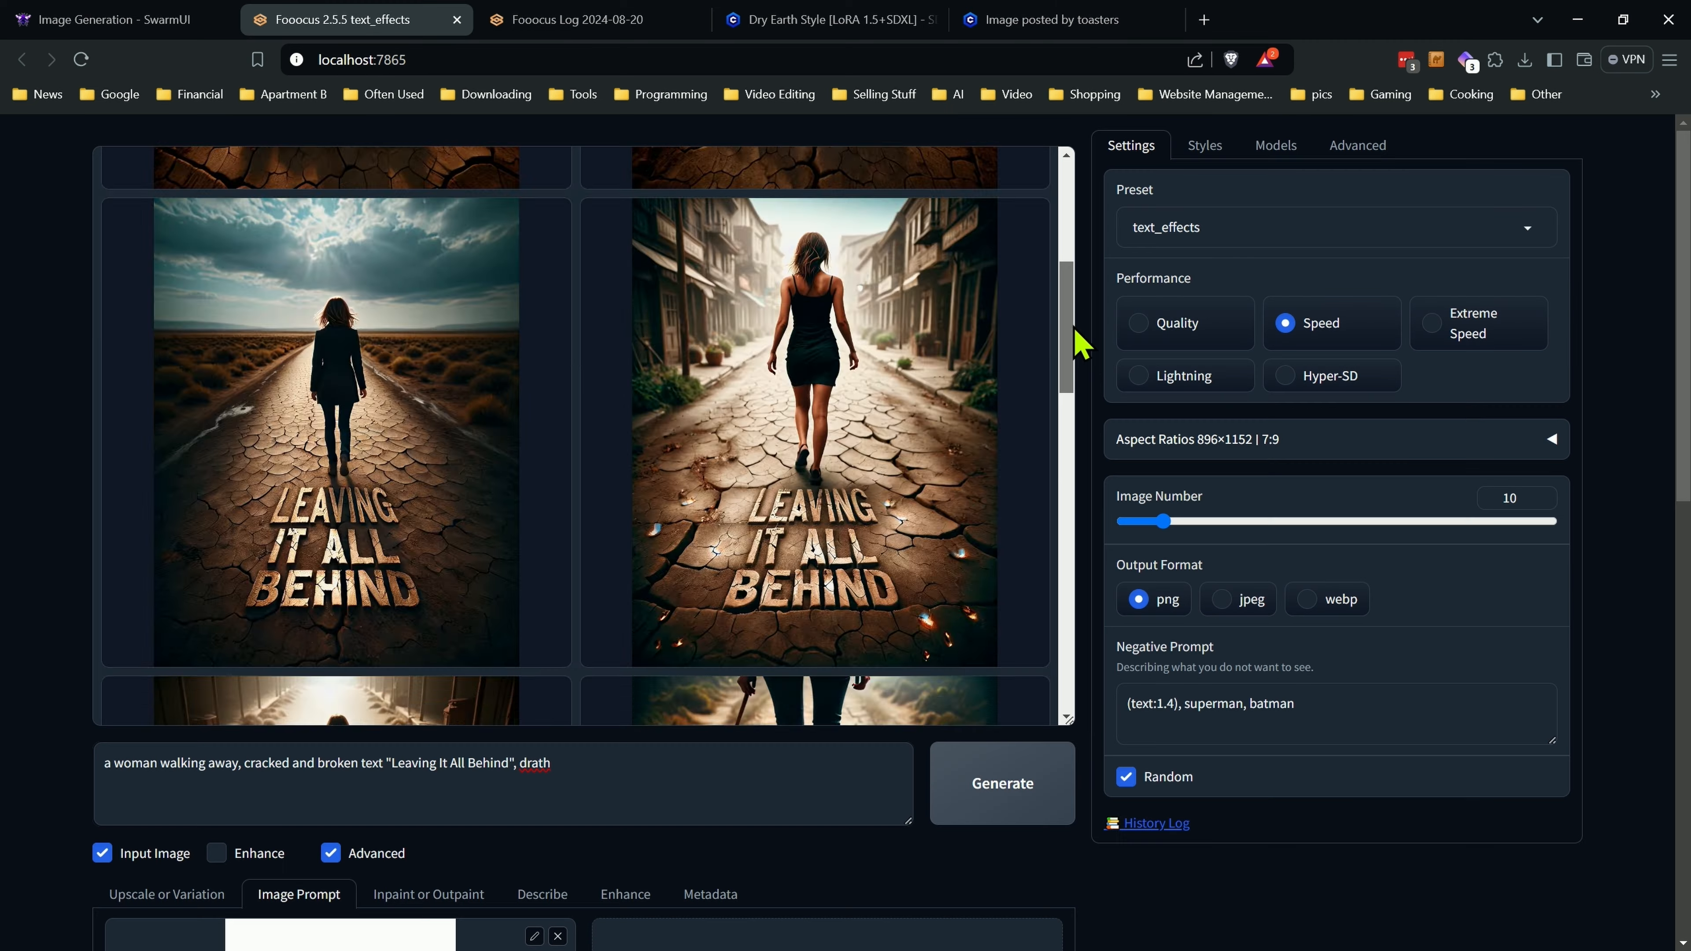
# Return to Fooocus and view the generated images of the cracked-skin back, the bare feet and the woman in the brown coat.
pyautogui.moveTo(1075, 331); pyautogui.dragTo(1009, 666)
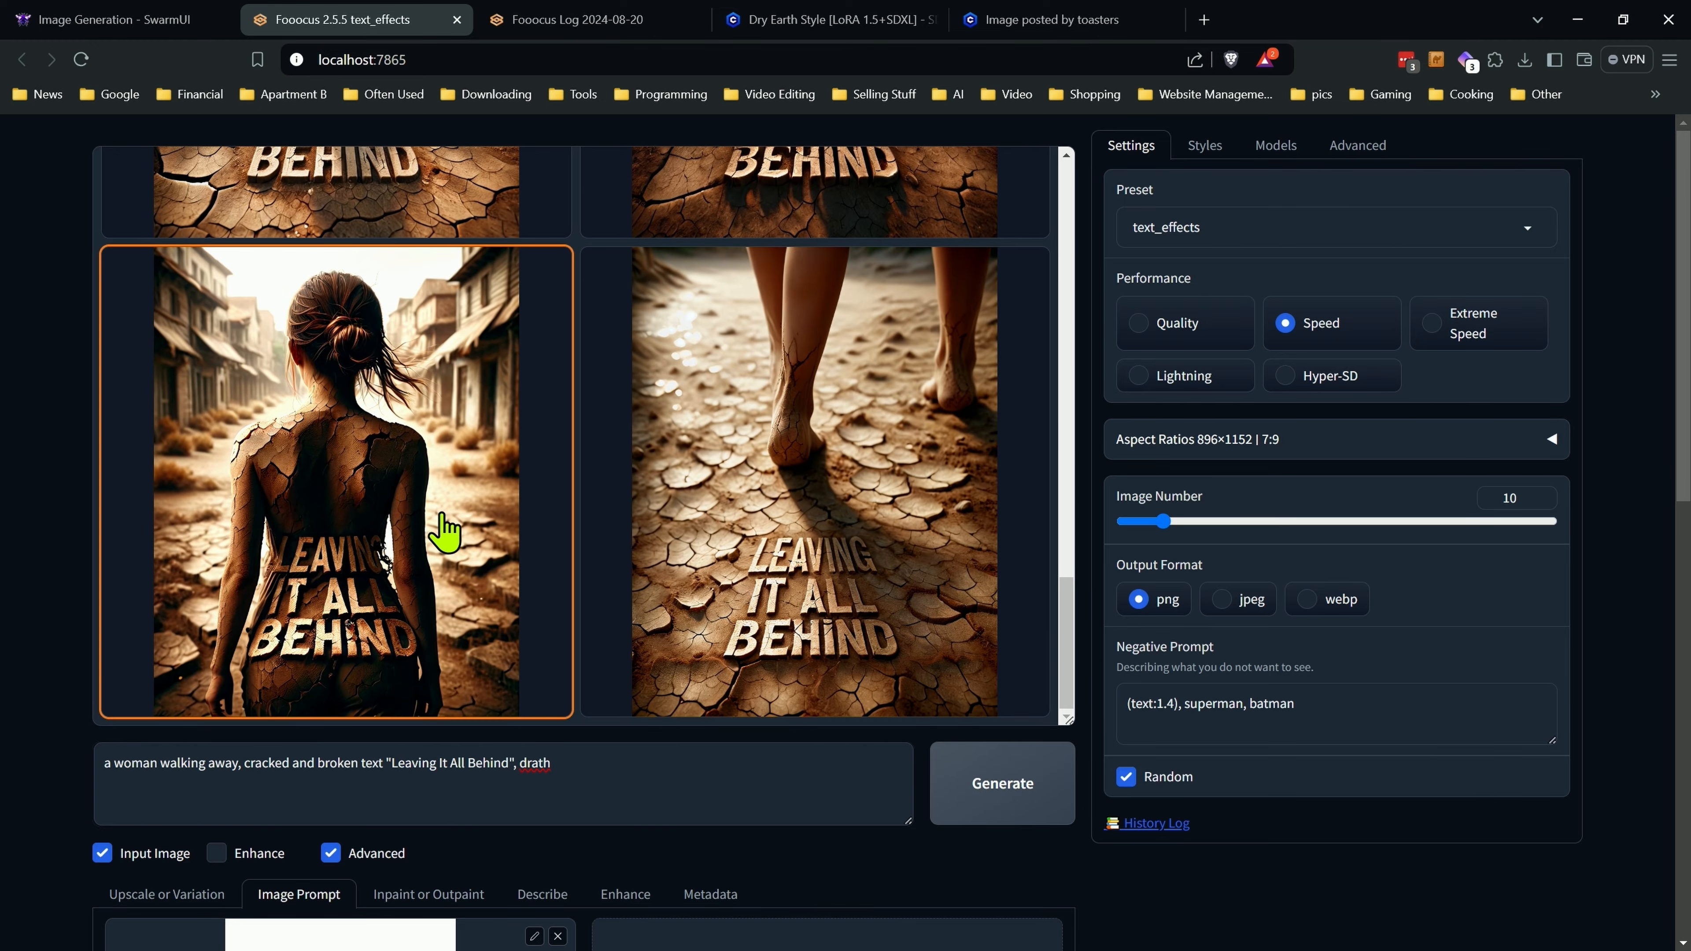
pyautogui.click(443, 531)
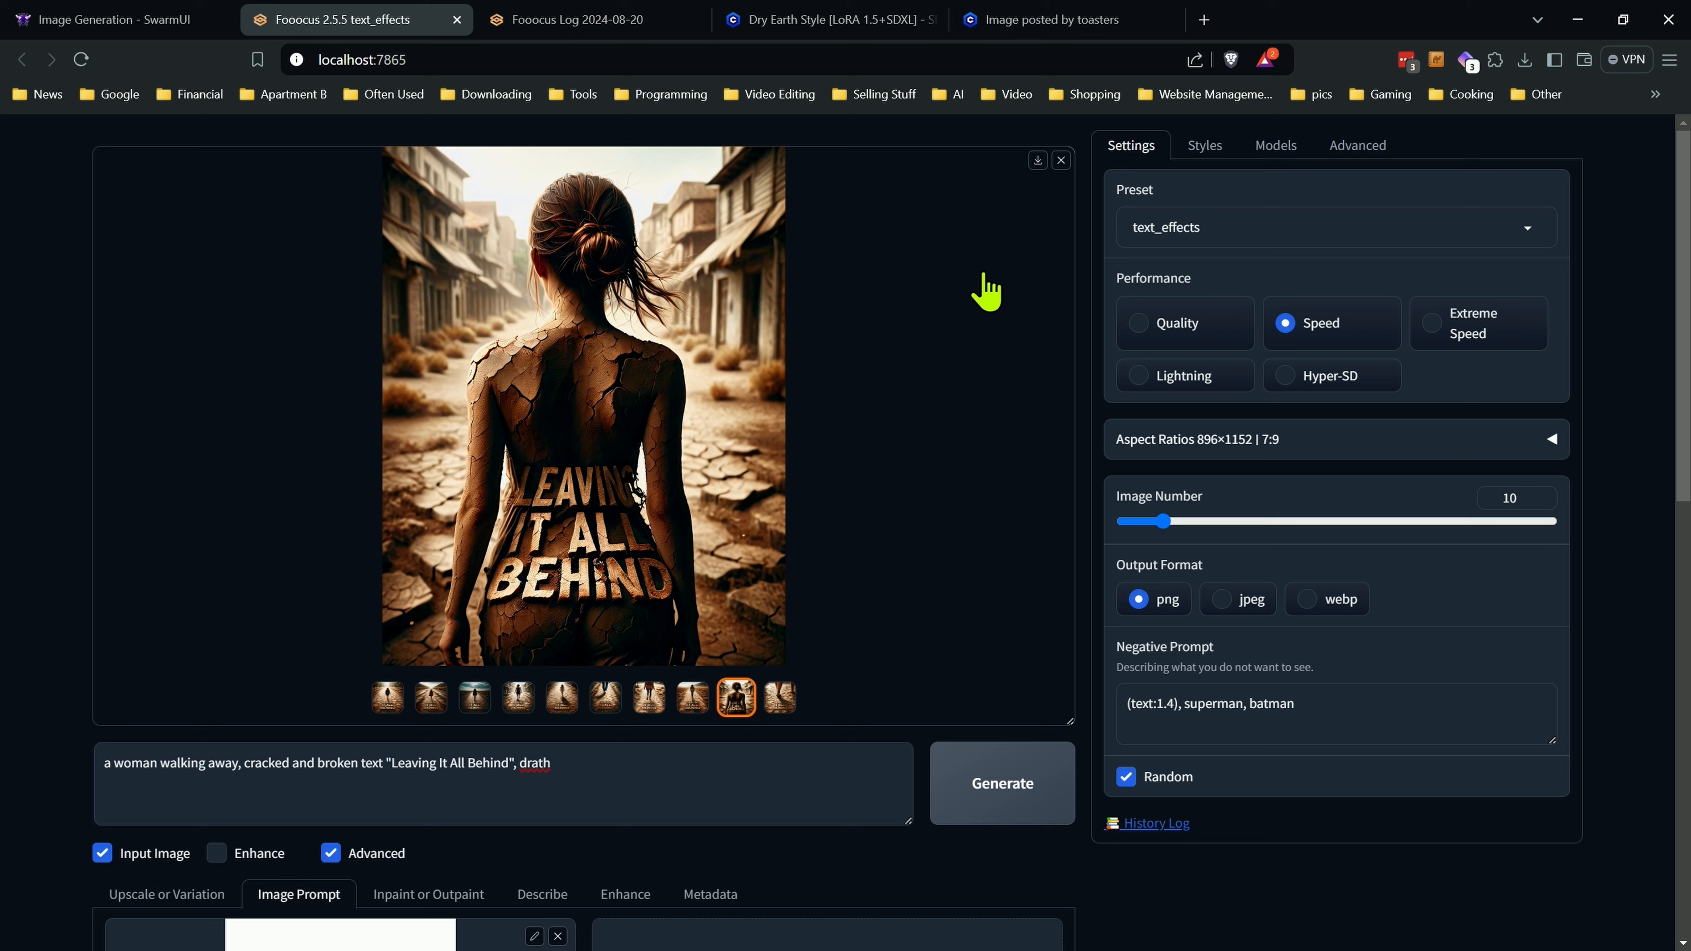
pyautogui.click(780, 696)
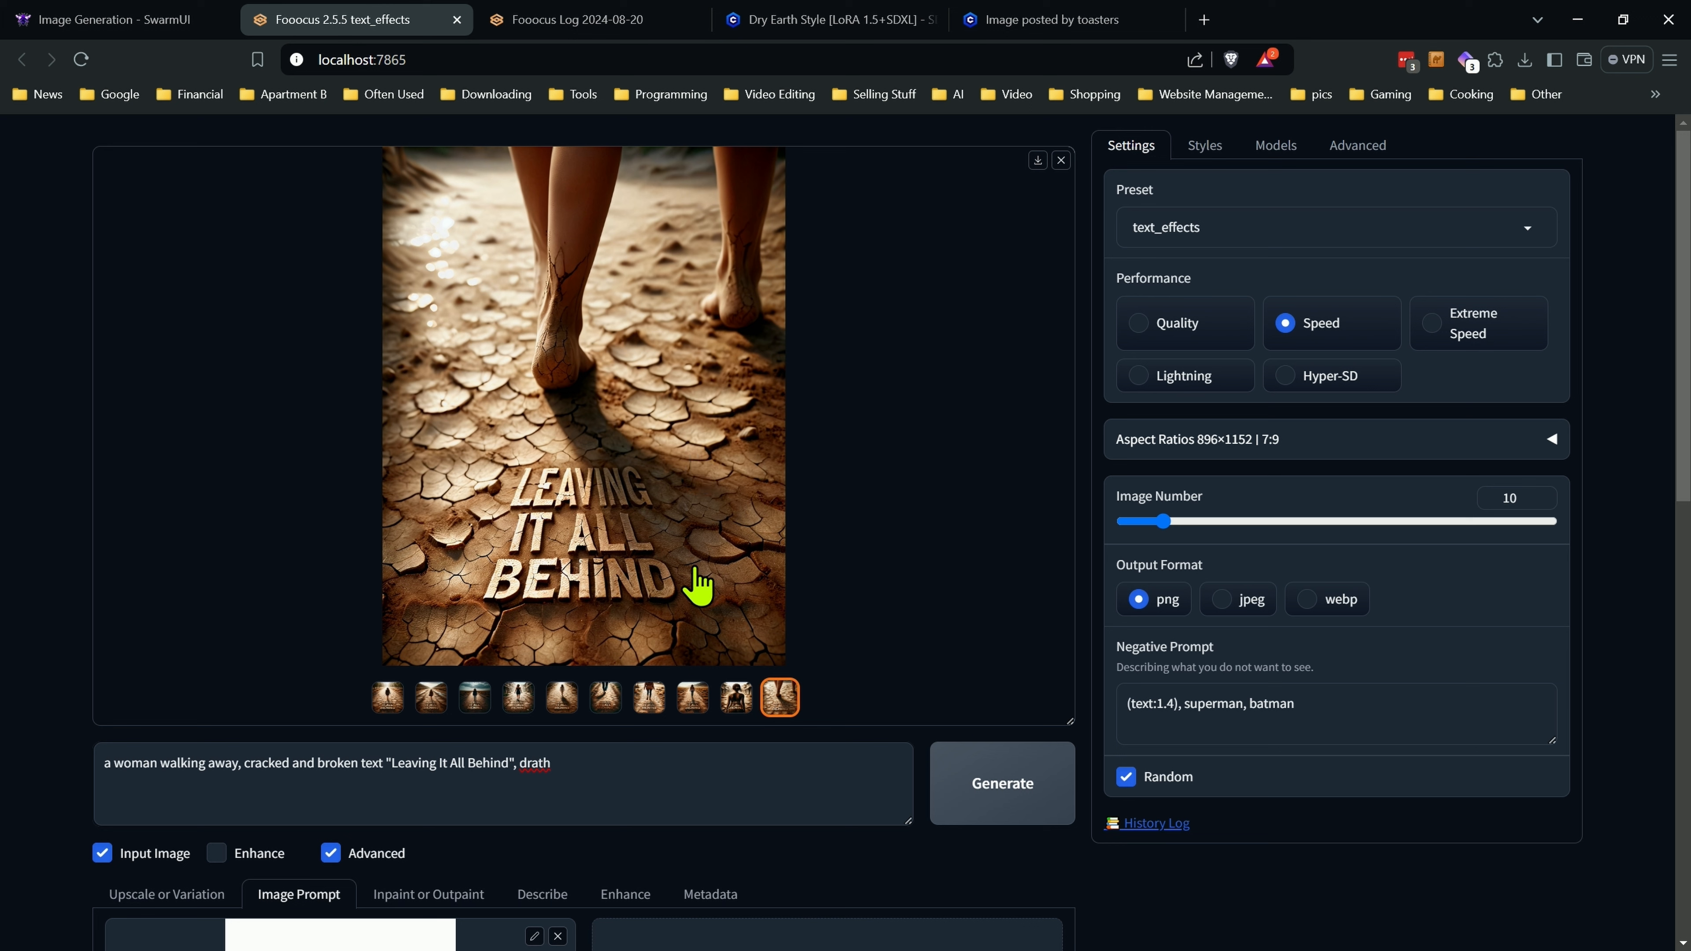
pyautogui.click(649, 707)
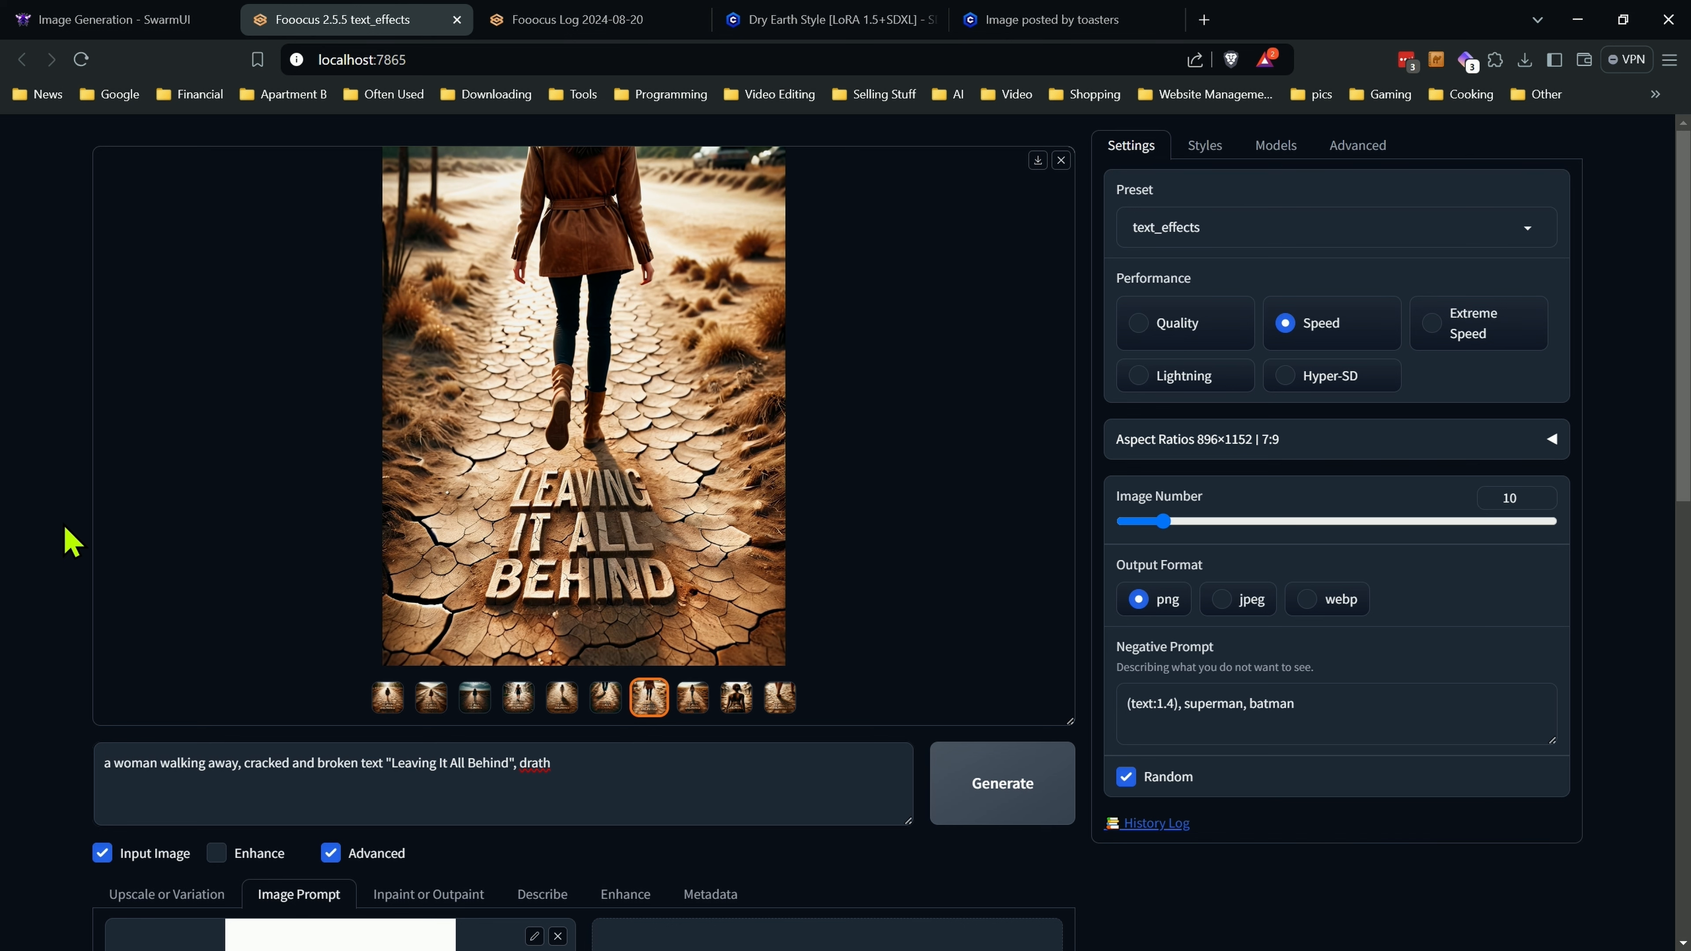
# Recheck the text reference image, and compare the cracked-skin back, bare-feet and light-dress versions among the generated images.
pyautogui.scroll(-1, 67, 539)
pyautogui.scroll(-4, 362, 491)
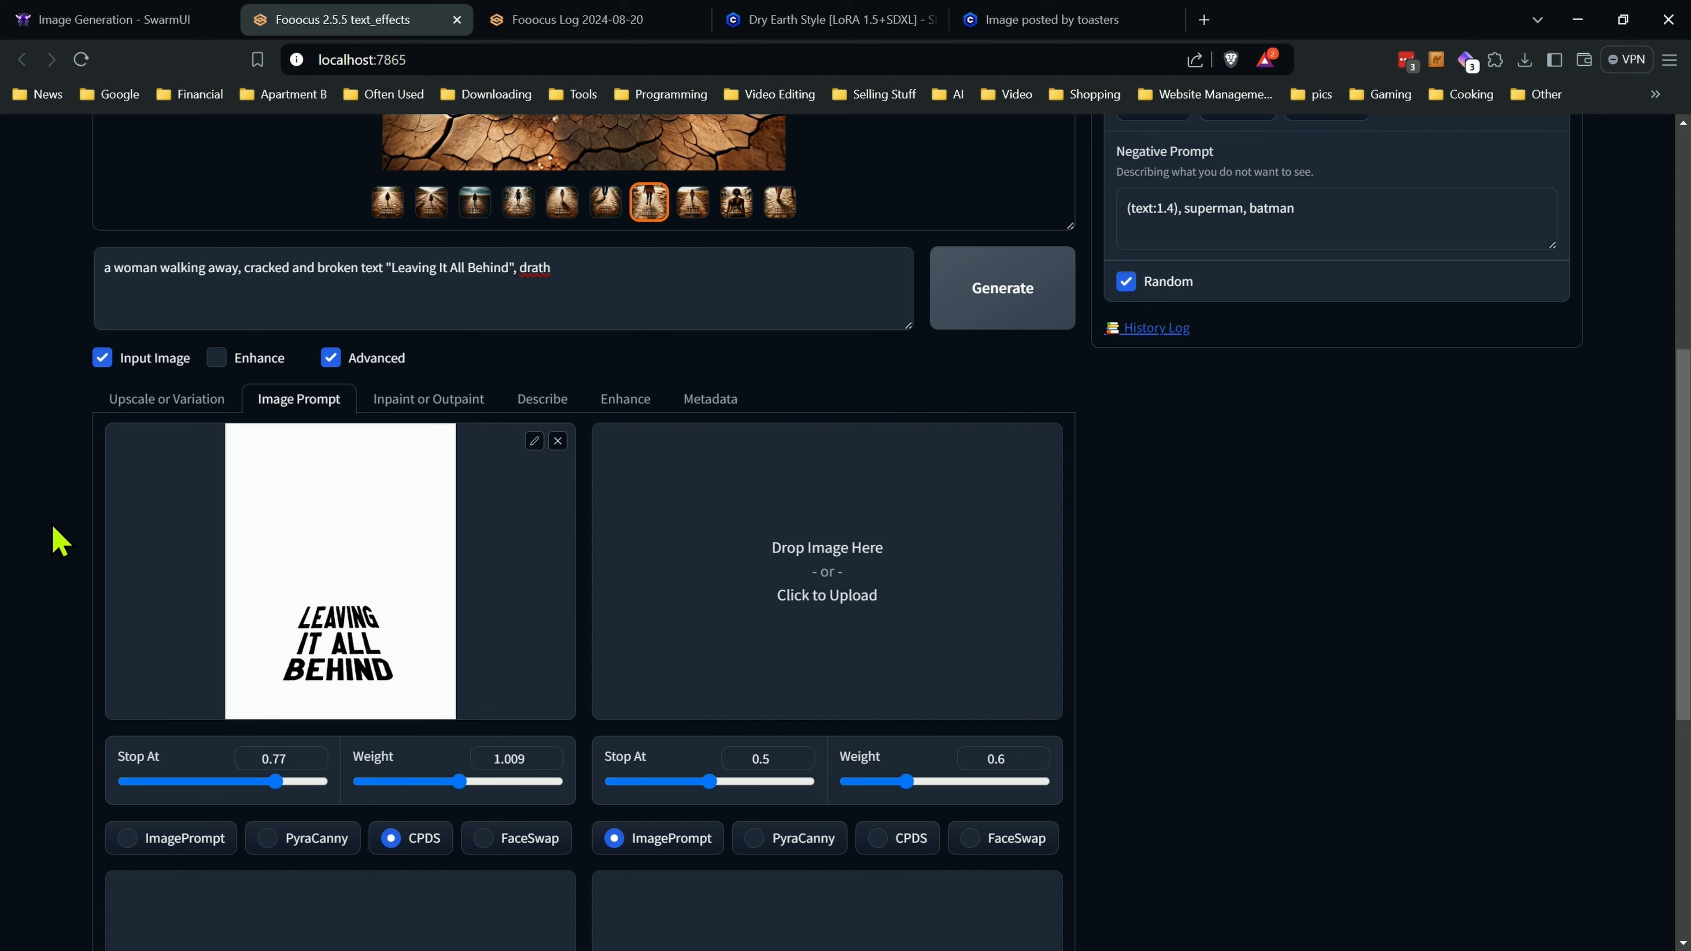
pyautogui.scroll(6, 60, 540)
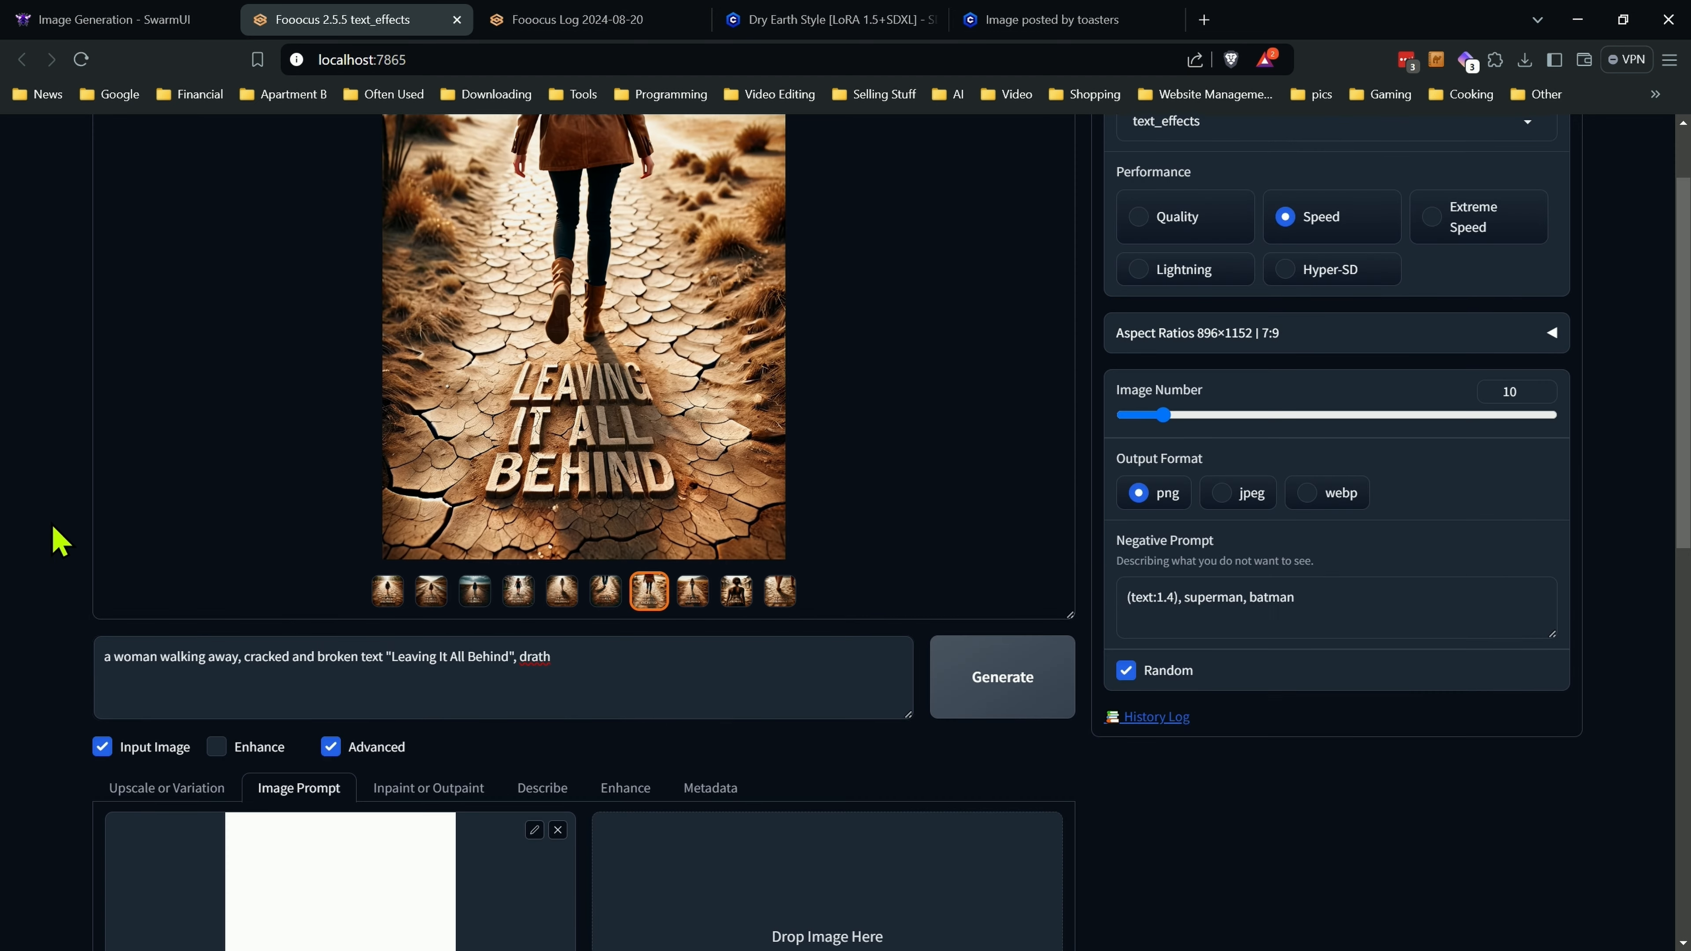
pyautogui.click(737, 703)
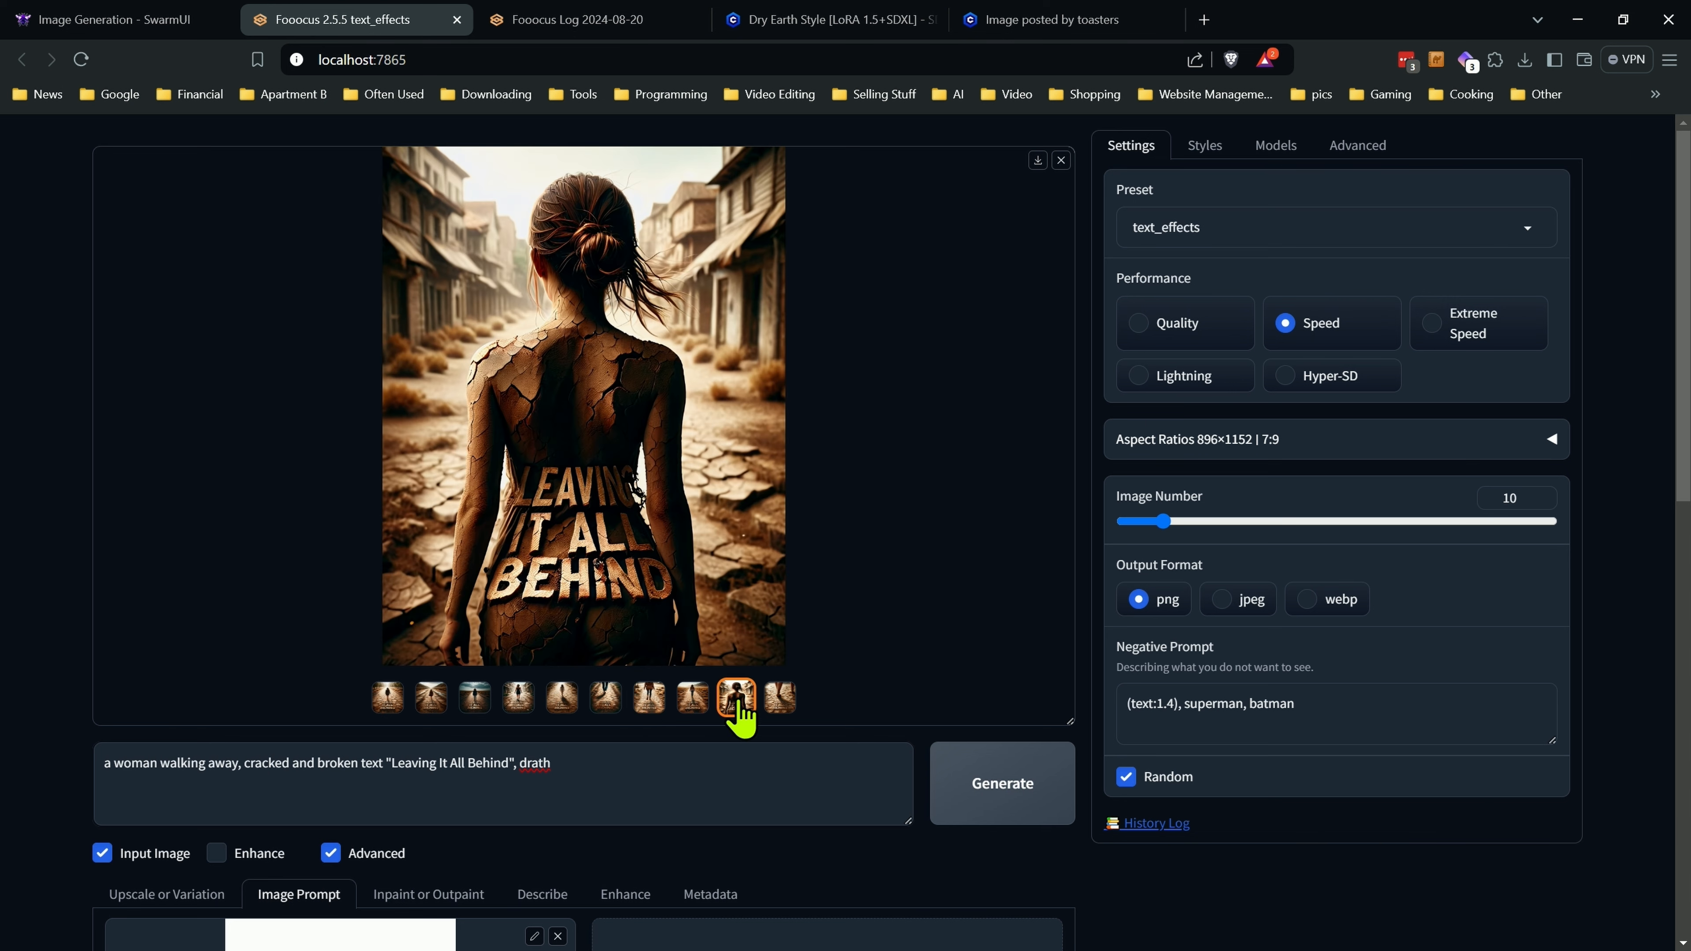
pyautogui.click(777, 703)
pyautogui.click(564, 695)
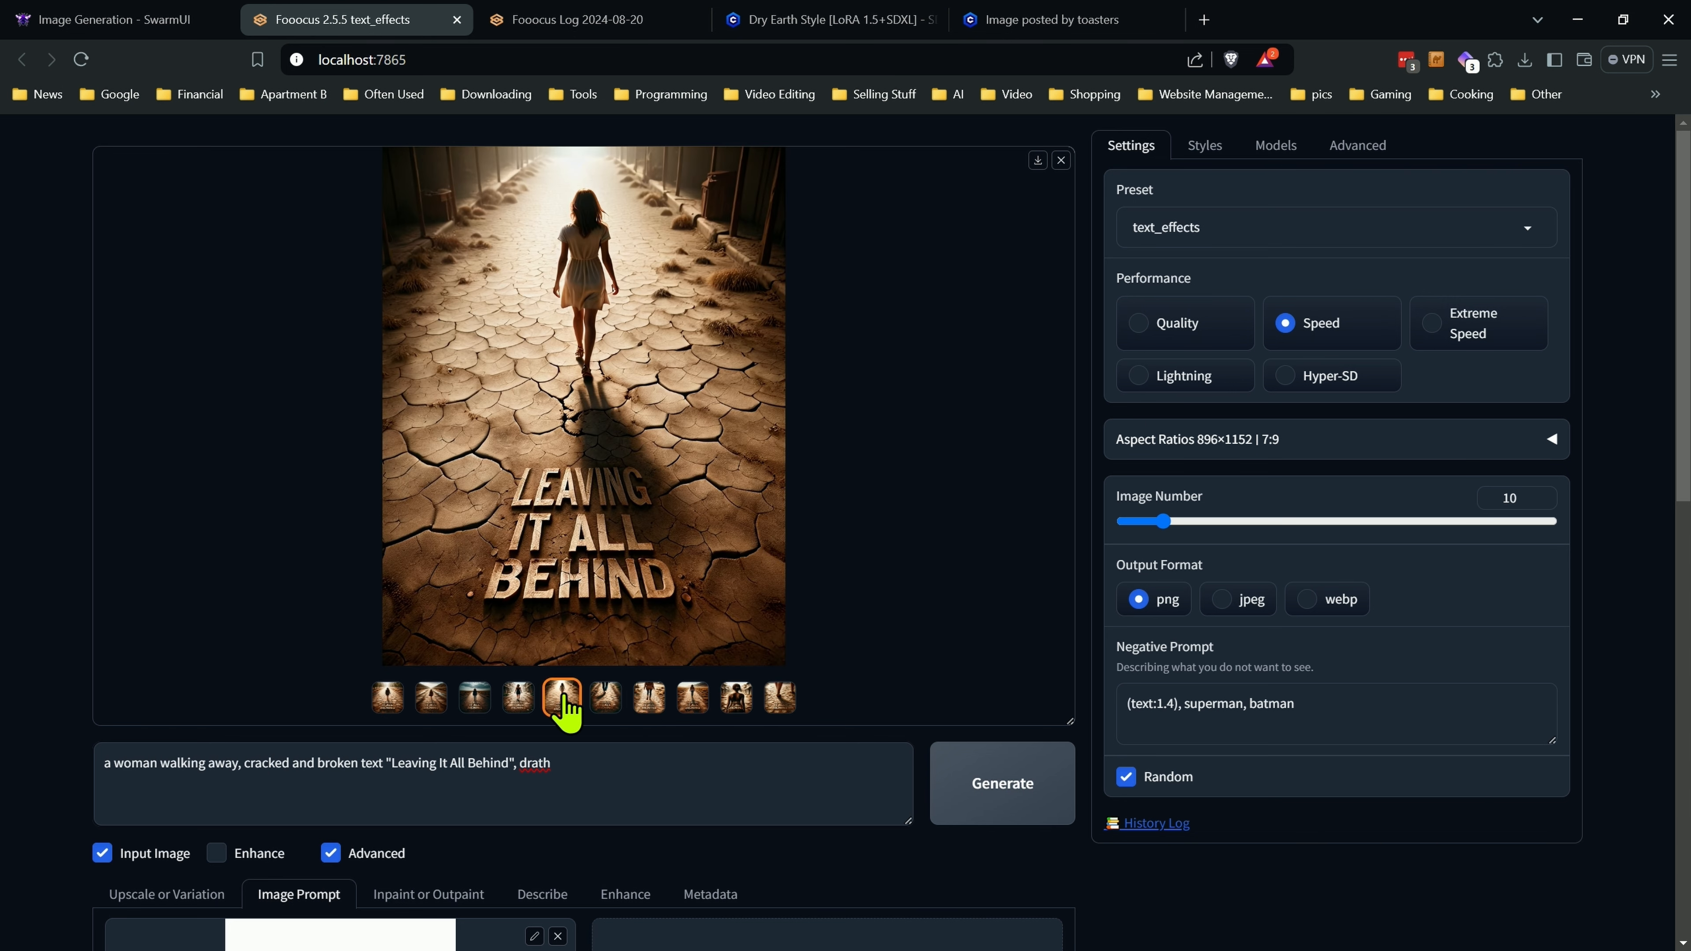